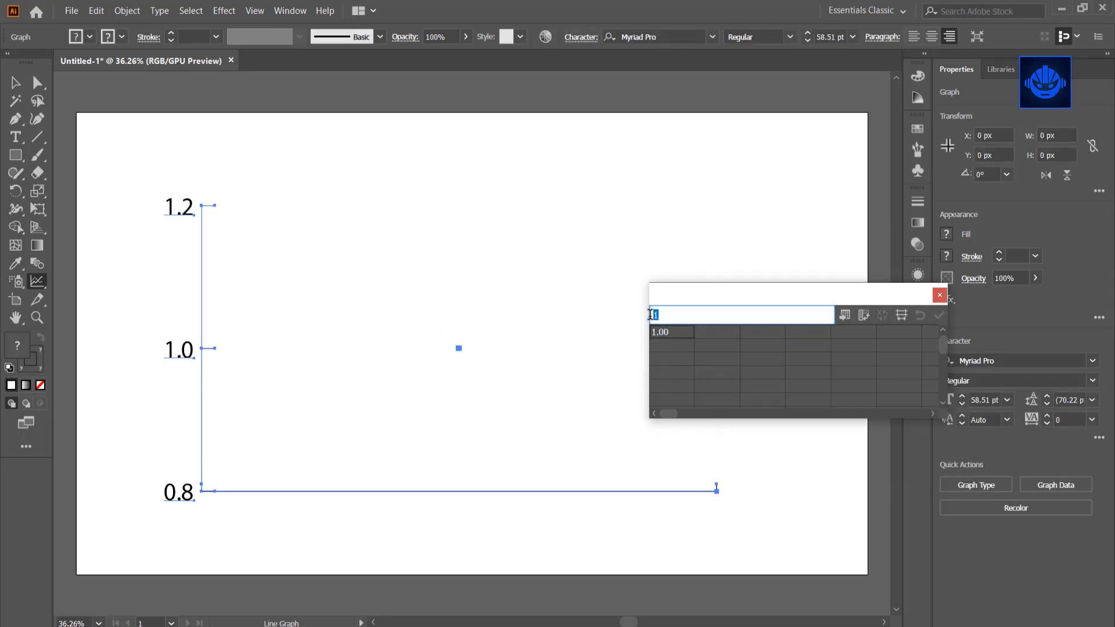
# - Enter the heading Years and the row labels Y1 2013, Y2 2014 and Y3 2015 in the first graph data column
pyautogui.write('Y 2013')
pyautogui.press('Return')
pyautogui.hotkey('ctrl', 'a')
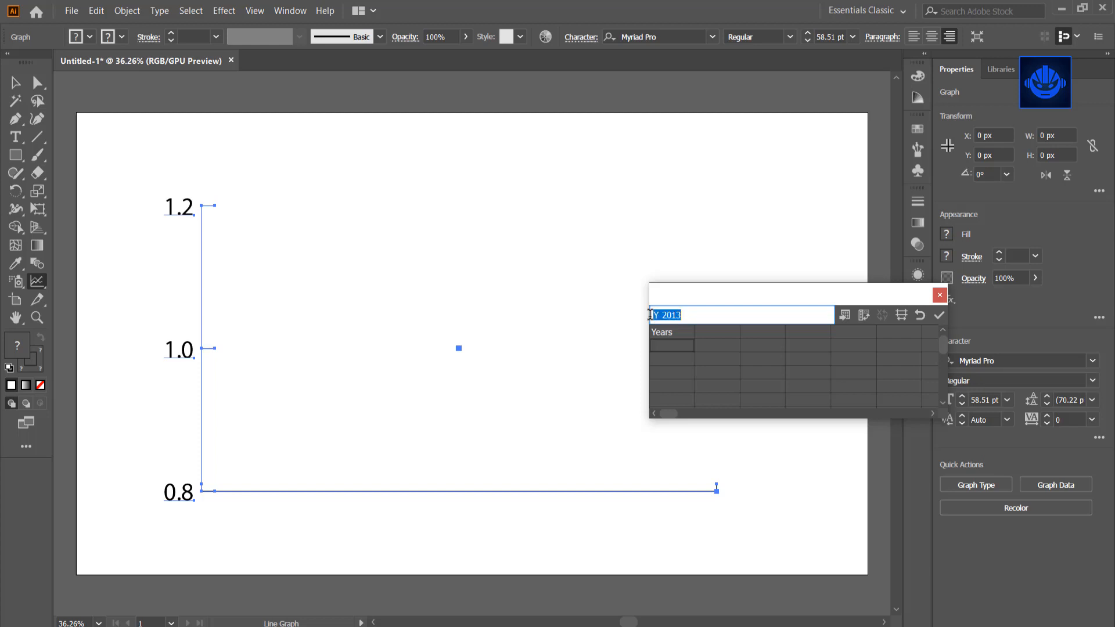
pyautogui.click(660, 313)
pyautogui.write('e')
pyautogui.press('Return')
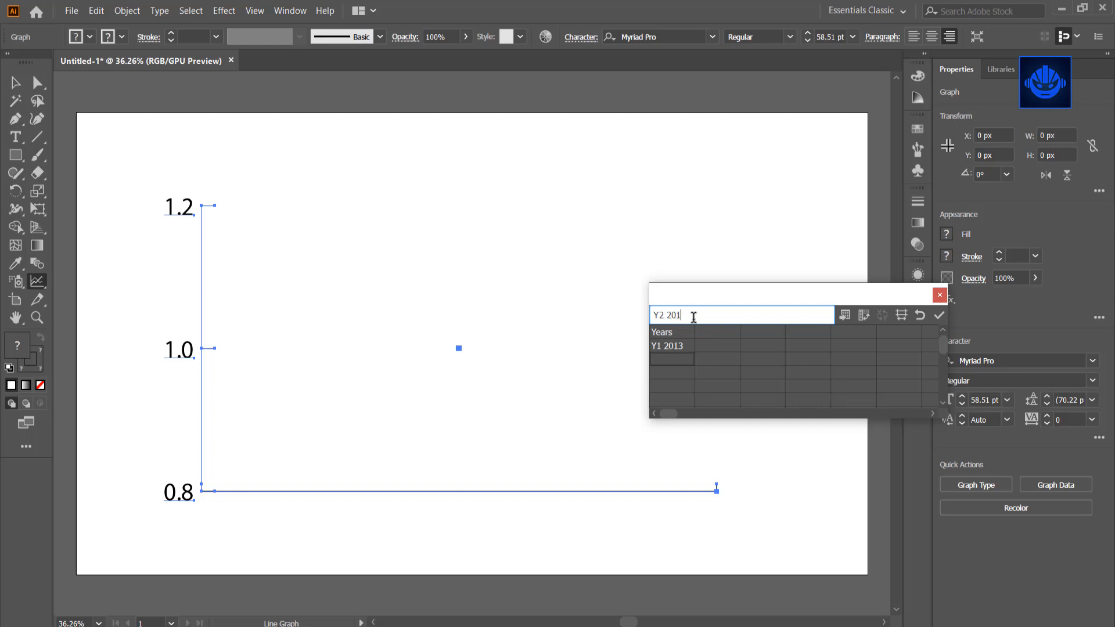
pyautogui.press('Return')
pyautogui.press('Return')
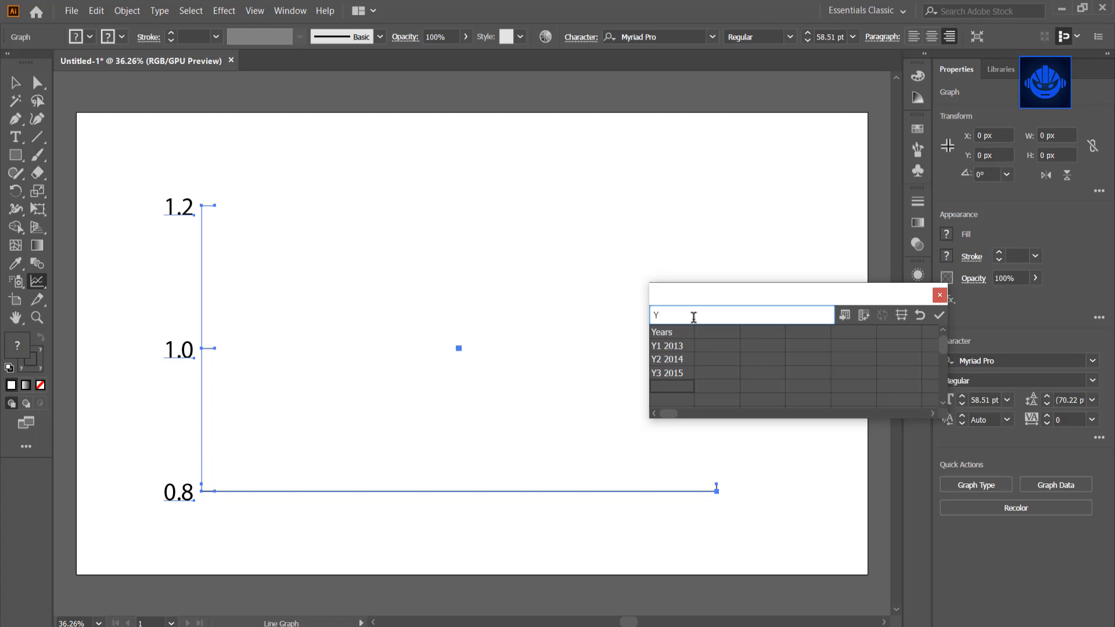
# - Add the row labels Y4 2016, Y5 2017, Y6 2018, Y7 2019 and Y8 2020 to the Years column
pyautogui.write('Y4 2016')
pyautogui.press('Return')
pyautogui.write('Y5 2017')
pyautogui.press('Return')
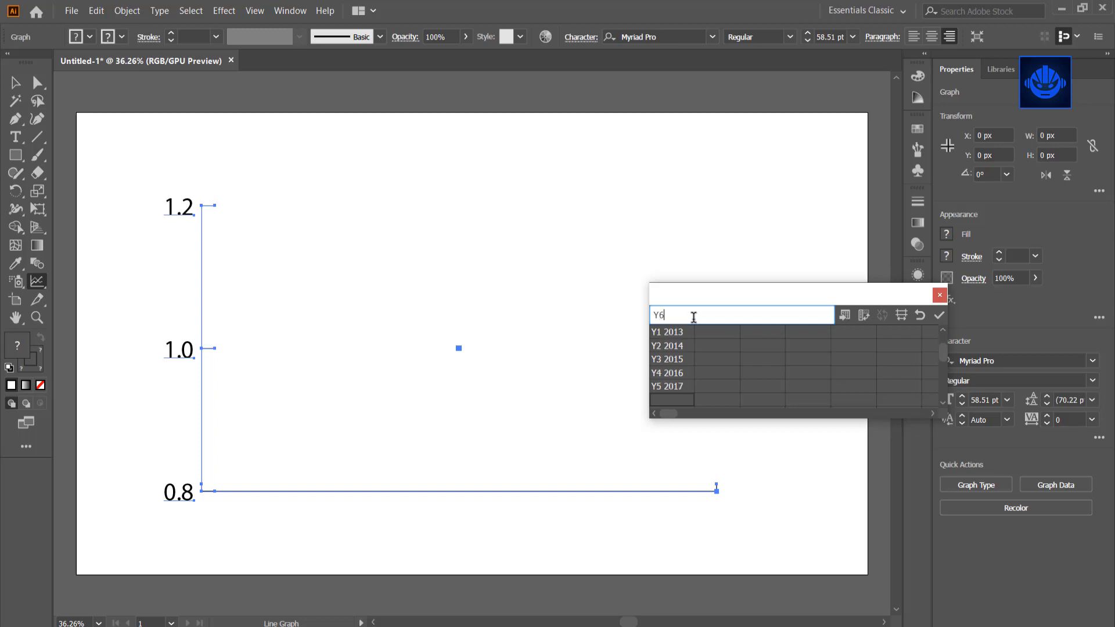
pyautogui.write('Y6 2018')
pyautogui.press('Return')
pyautogui.write('Y7 2019')
pyautogui.press('Return')
pyautogui.write('Y')
pyautogui.write('8 2019')
pyautogui.press('Return')
# - Head the second data column Students and enter 5000, 8000, 6000 and 10000 for 2013 to 2016
pyautogui.scroll(5, 746, 364)
pyautogui.click(712, 333)
pyautogui.write('Students')
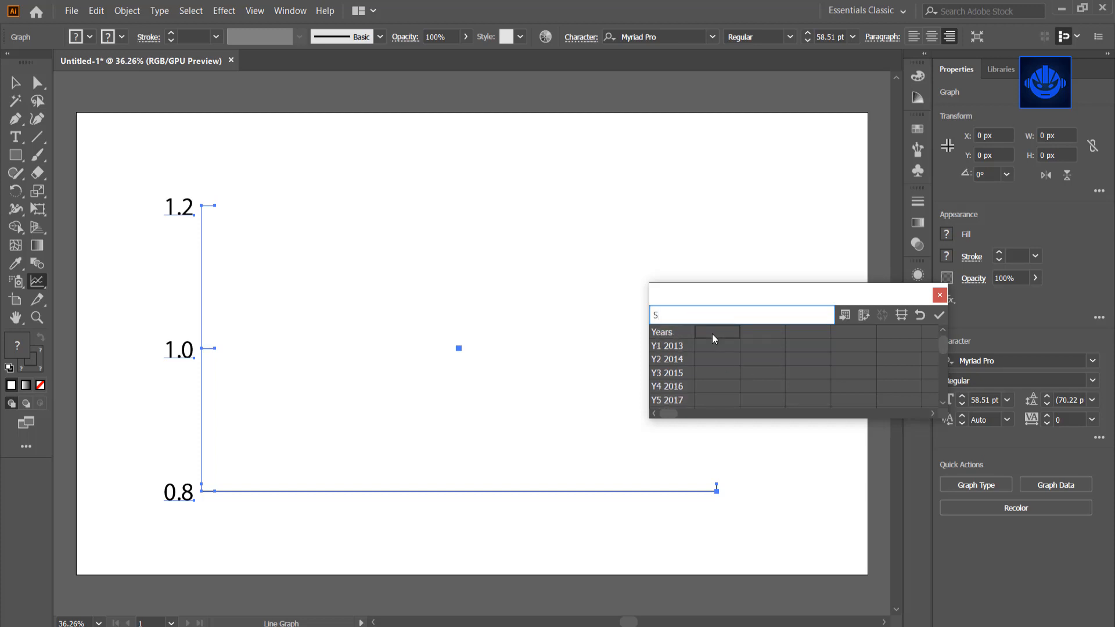
pyautogui.press('Return')
pyautogui.write('5000')
pyautogui.press('Return')
pyautogui.write('8000')
pyautogui.press('Return')
pyautogui.write('6000')
pyautogui.press('Return')
pyautogui.write('10000')
pyautogui.press('Return')
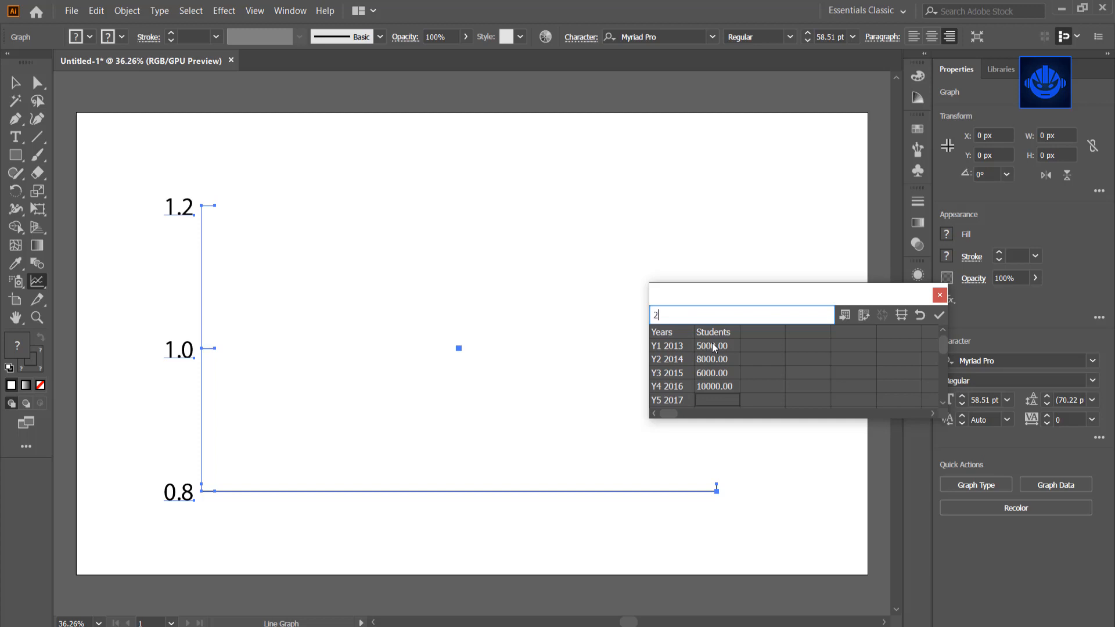
# - Enter 25000, 20000, 30000 and 35000 as the student values for 2017 to 2020 and apply the data to the graph
pyautogui.write('25000')
pyautogui.press('Return')
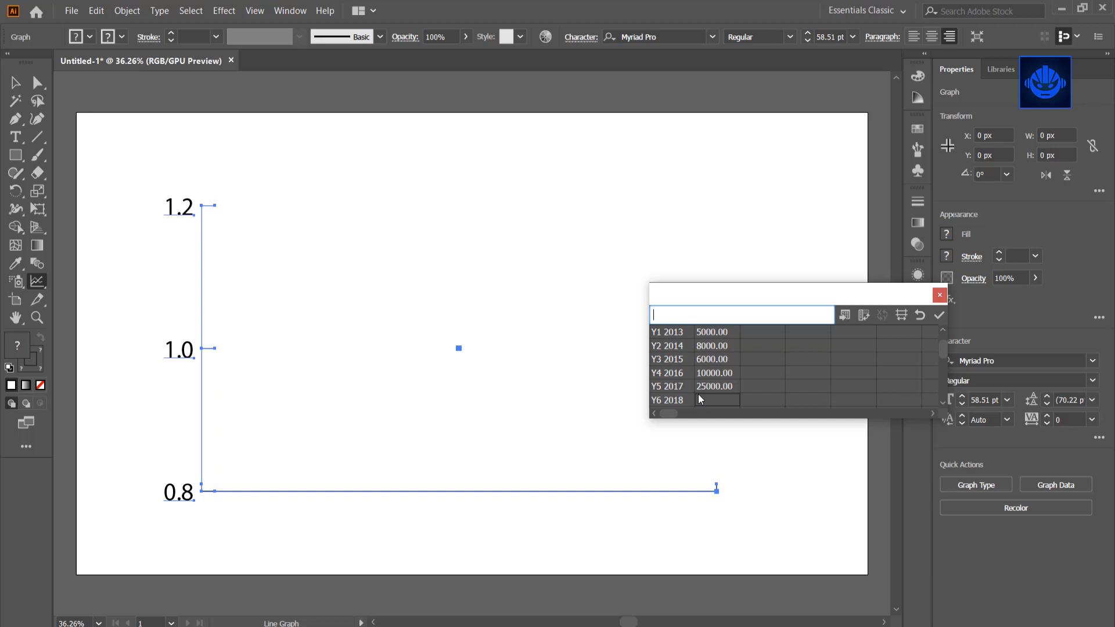
pyautogui.write('20000')
pyautogui.press('Return')
pyautogui.write('30000')
pyautogui.press('Return')
pyautogui.write('35000')
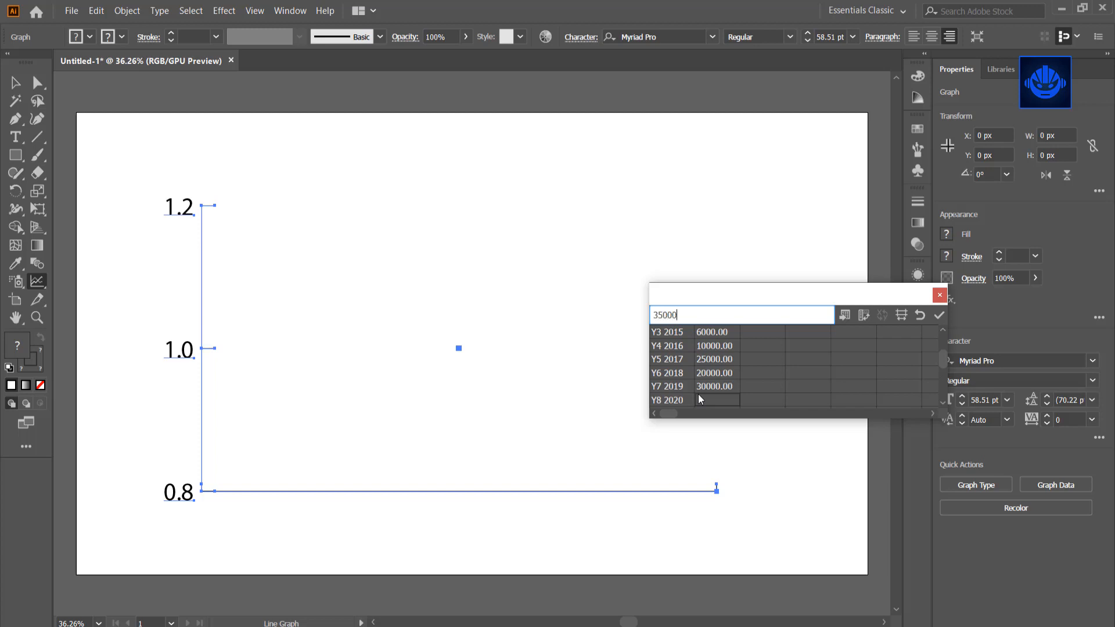
pyautogui.press('Return')
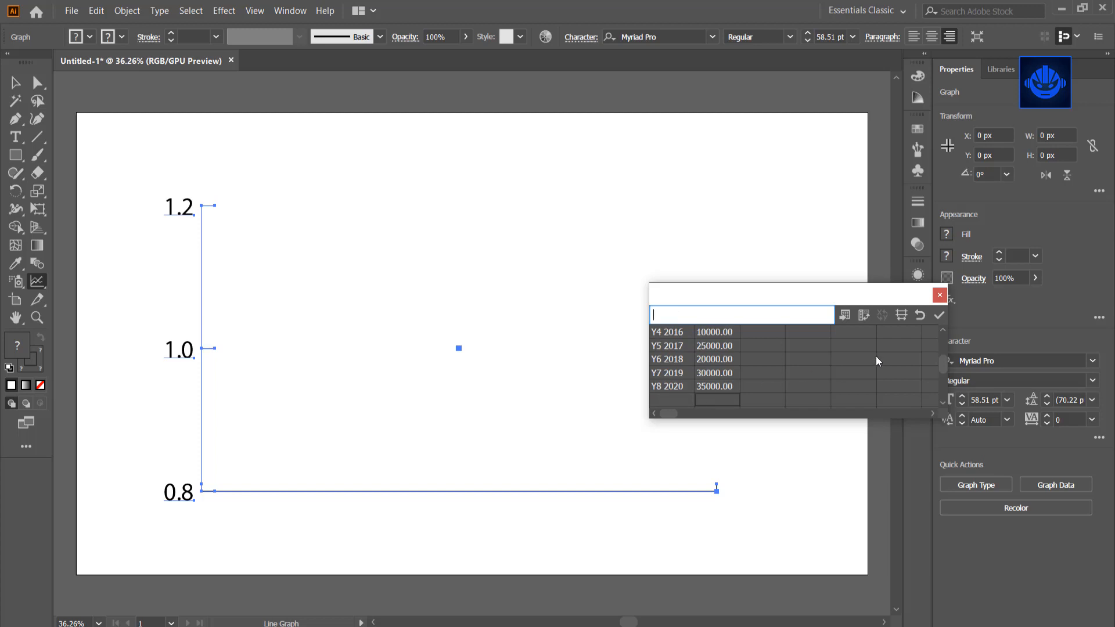
pyautogui.click(938, 316)
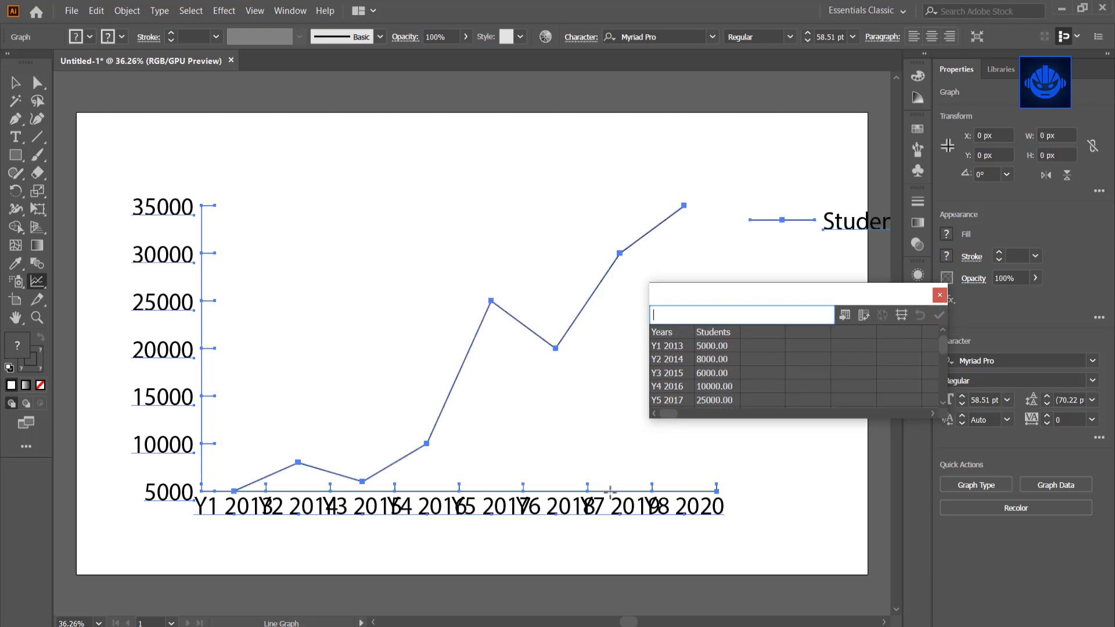
# - Reduce the font size of the graph's labels to 35 pt and close the graph data window
pyautogui.moveTo(851, 301); pyautogui.dragTo(763, 210)
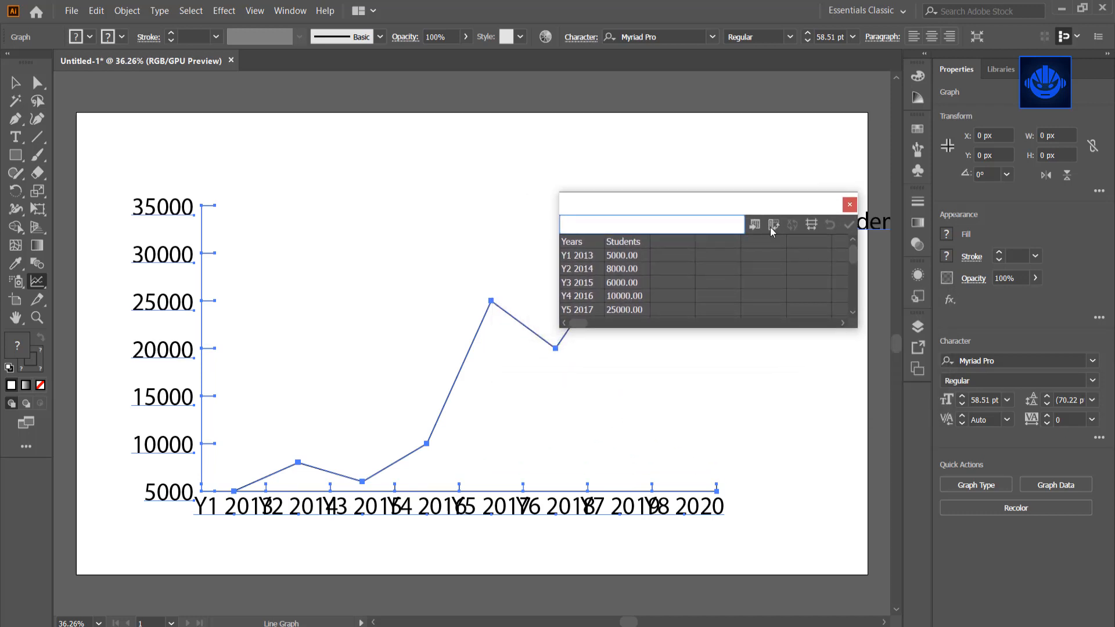
pyautogui.click(961, 405)
pyautogui.click(962, 405)
pyautogui.click(962, 405)
pyautogui.click(961, 405)
pyautogui.click(961, 404)
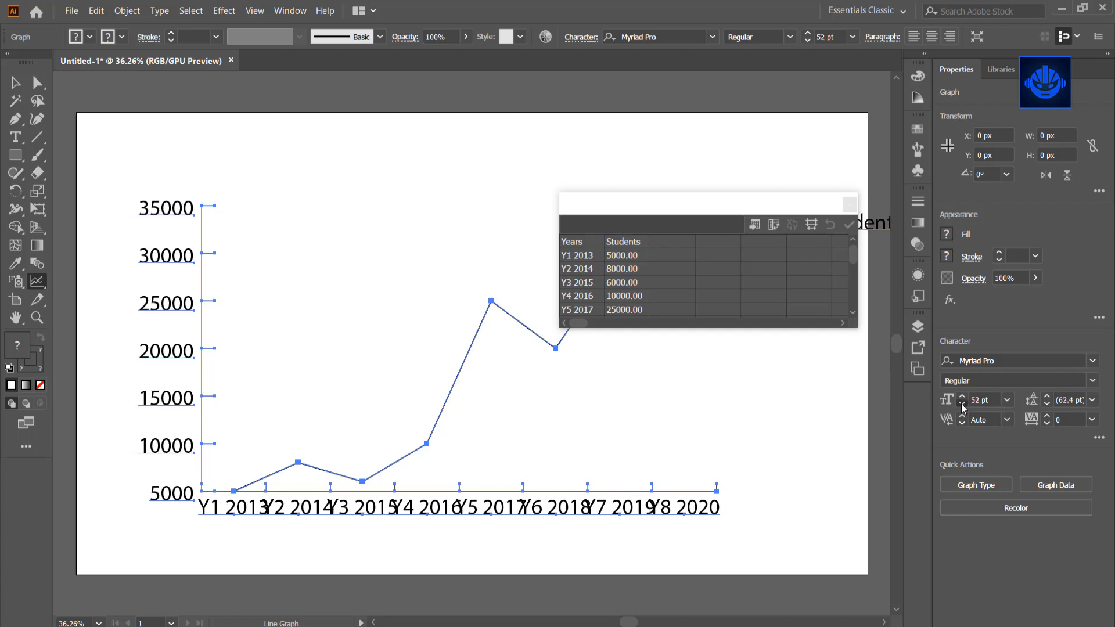
pyautogui.click(962, 405)
pyautogui.click(962, 405)
pyautogui.click(961, 405)
pyautogui.click(961, 405)
pyautogui.click(961, 405)
pyautogui.click(961, 405)
pyautogui.click(961, 405)
pyautogui.click(962, 405)
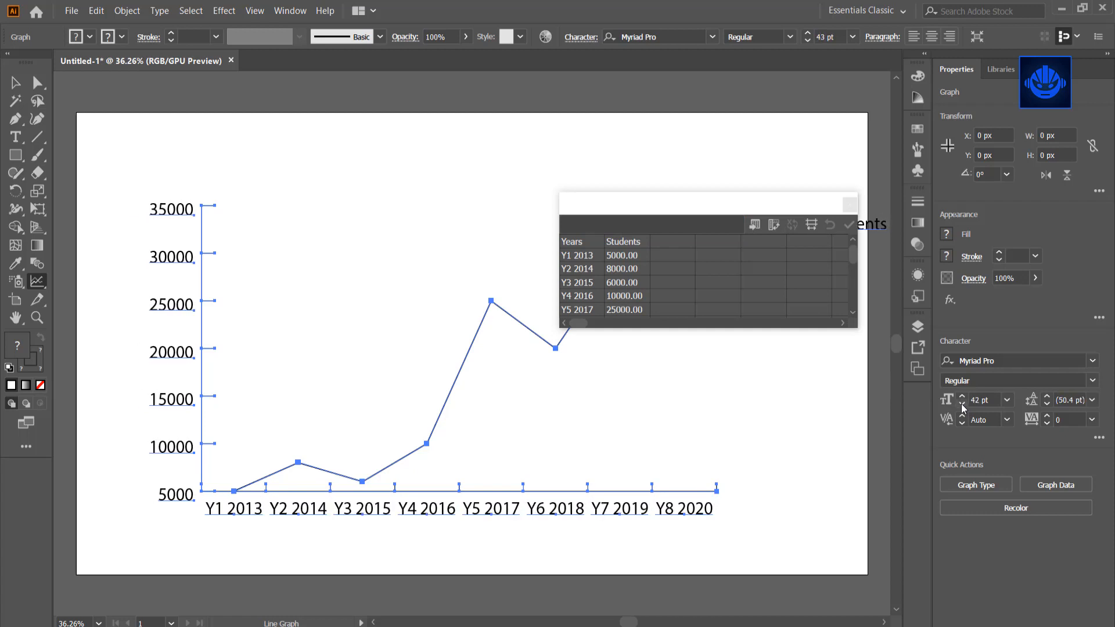
pyautogui.click(962, 404)
pyautogui.click(962, 405)
pyautogui.click(961, 405)
pyautogui.click(962, 404)
pyautogui.click(961, 405)
pyautogui.click(961, 405)
pyautogui.click(961, 405)
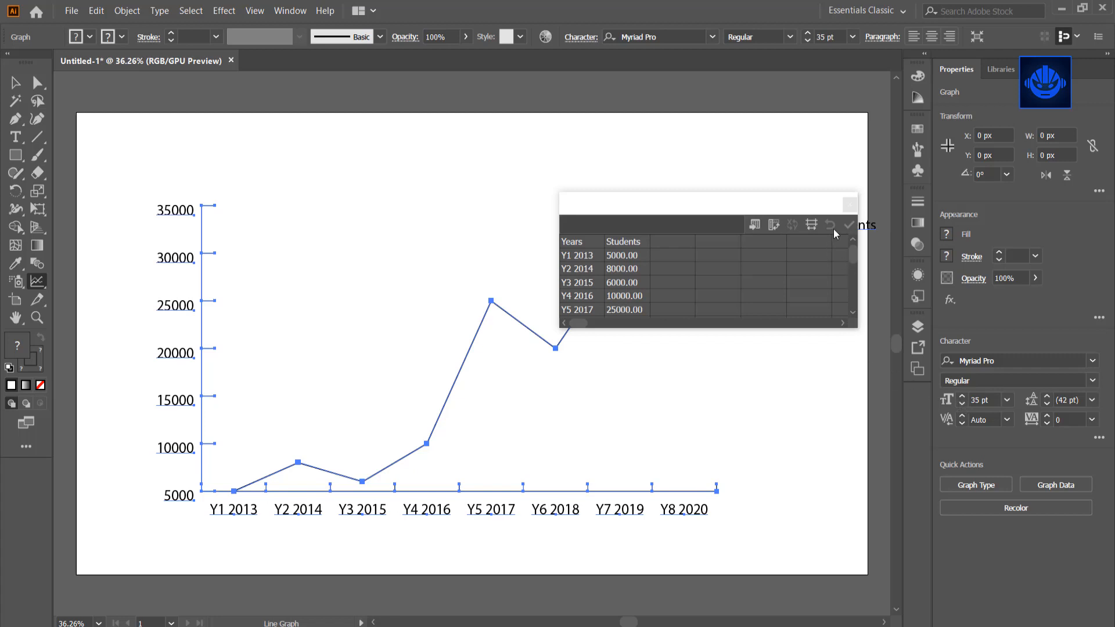
pyautogui.click(850, 205)
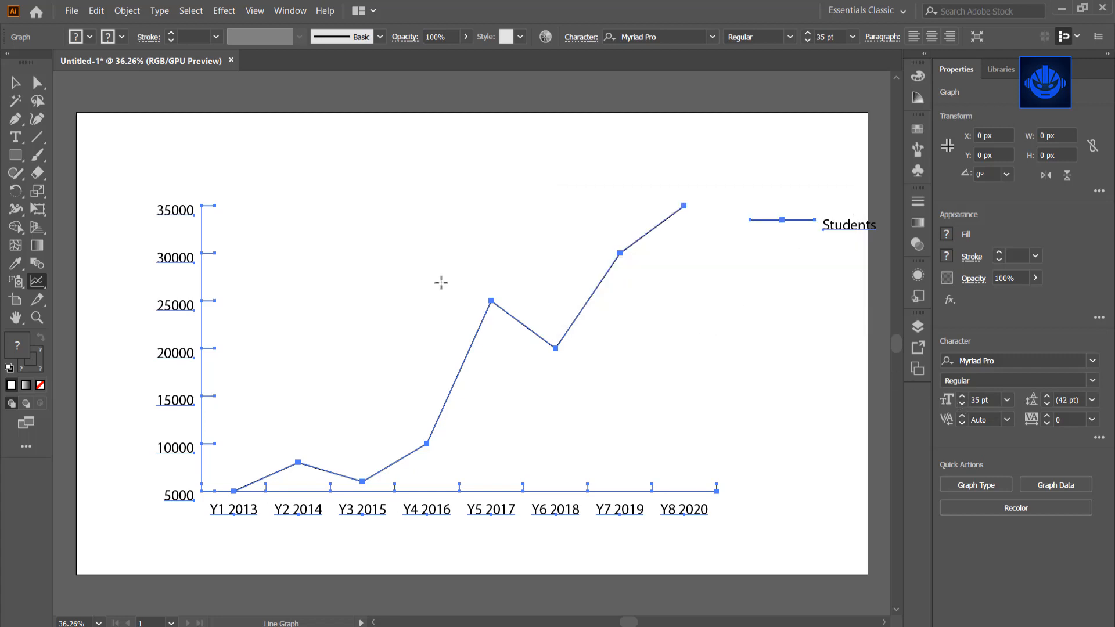
# - Select the whole line graph and ungroup it, accepting the loss of its graph data link
pyautogui.click(12, 84)
pyautogui.click(354, 256)
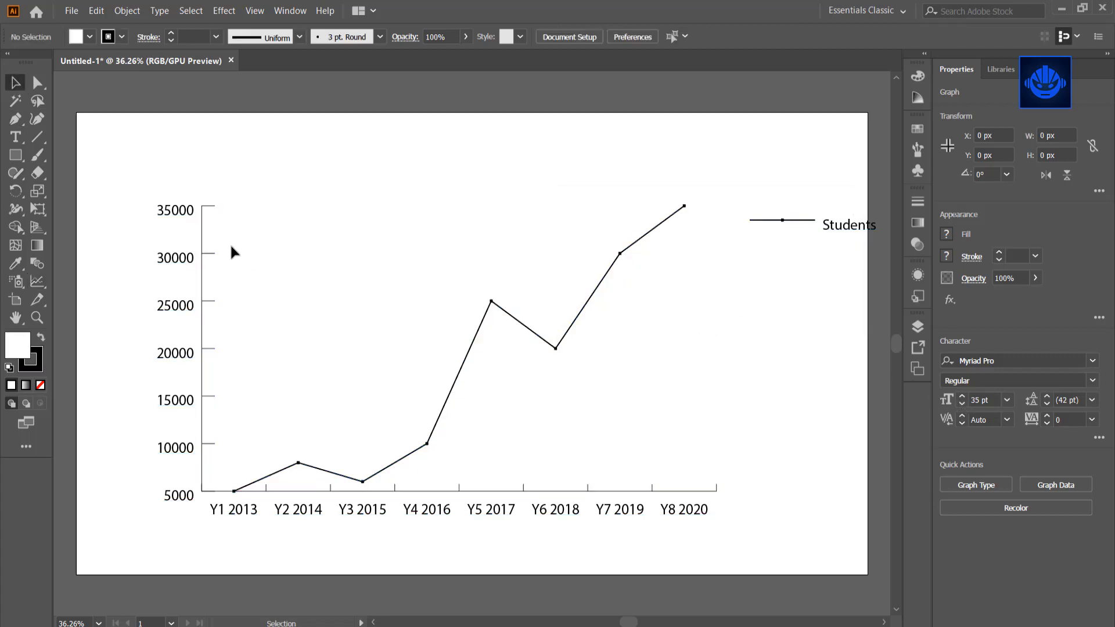
pyautogui.click(201, 263)
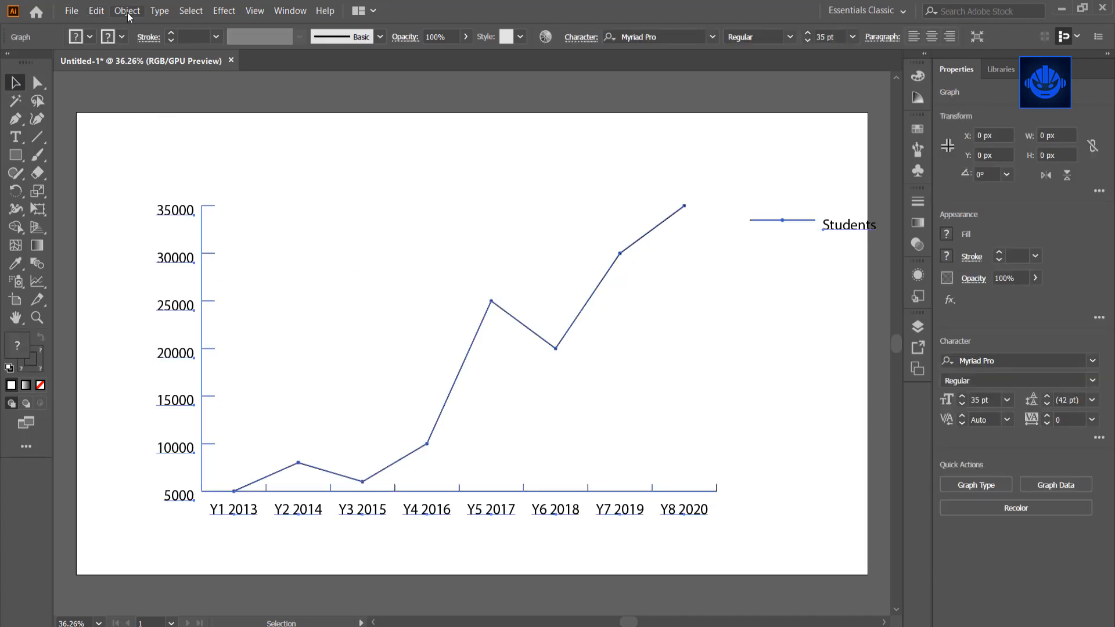
pyautogui.click(128, 11)
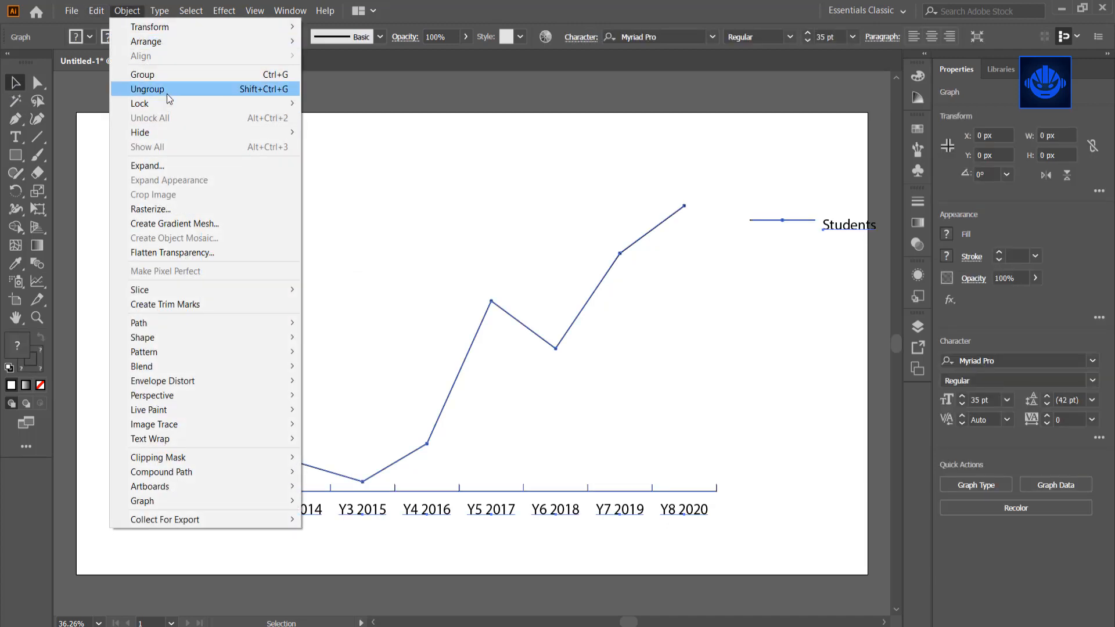
pyautogui.click(148, 89)
pyautogui.click(646, 342)
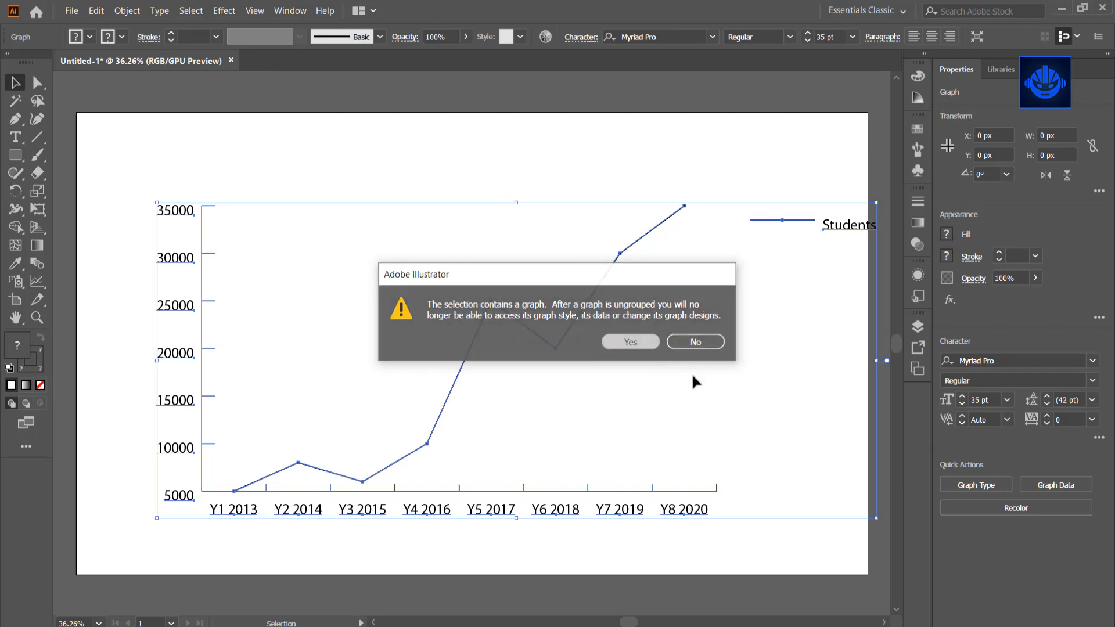
pyautogui.click(771, 398)
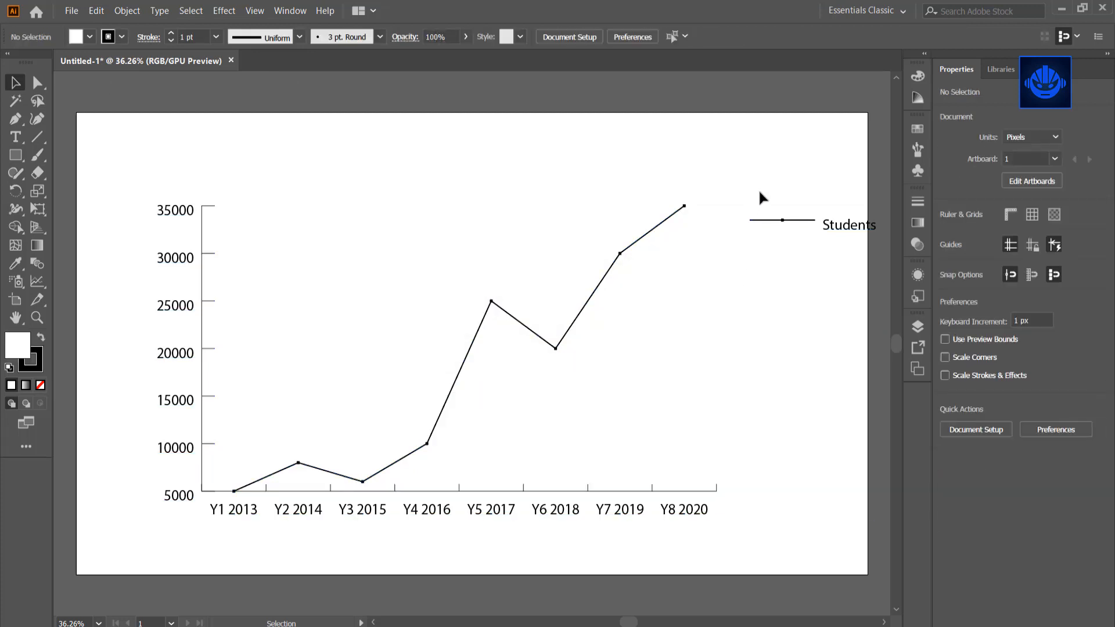
# - Ungroup the line paths twice to separate the legend line from the chart line, and delete the legend line
pyautogui.click(772, 226)
pyautogui.rightClick(773, 223)
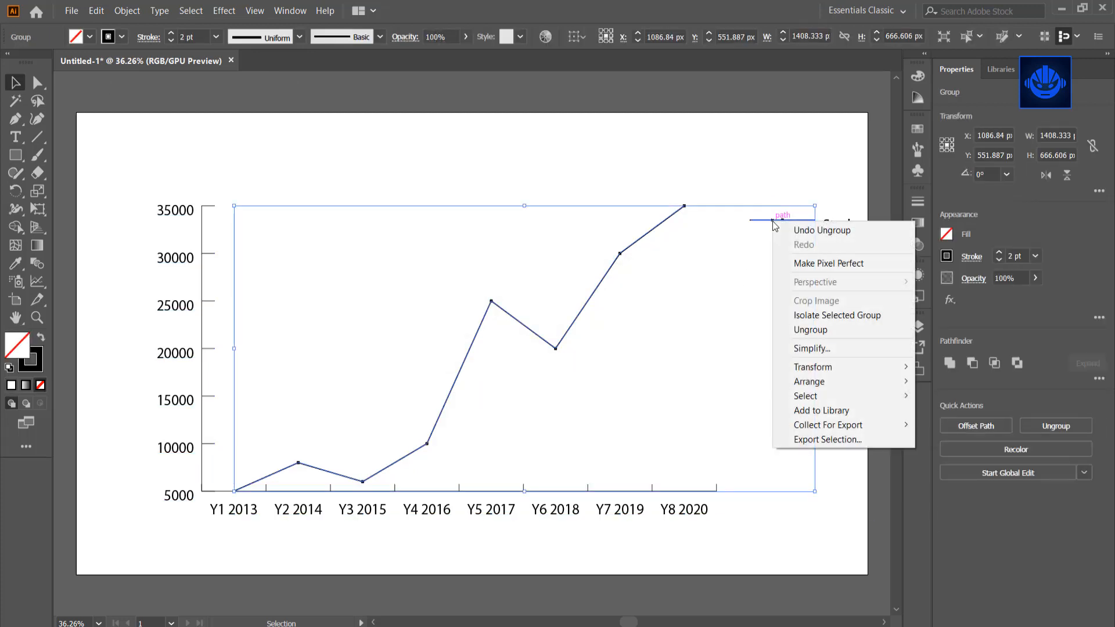
pyautogui.click(819, 330)
pyautogui.click(804, 199)
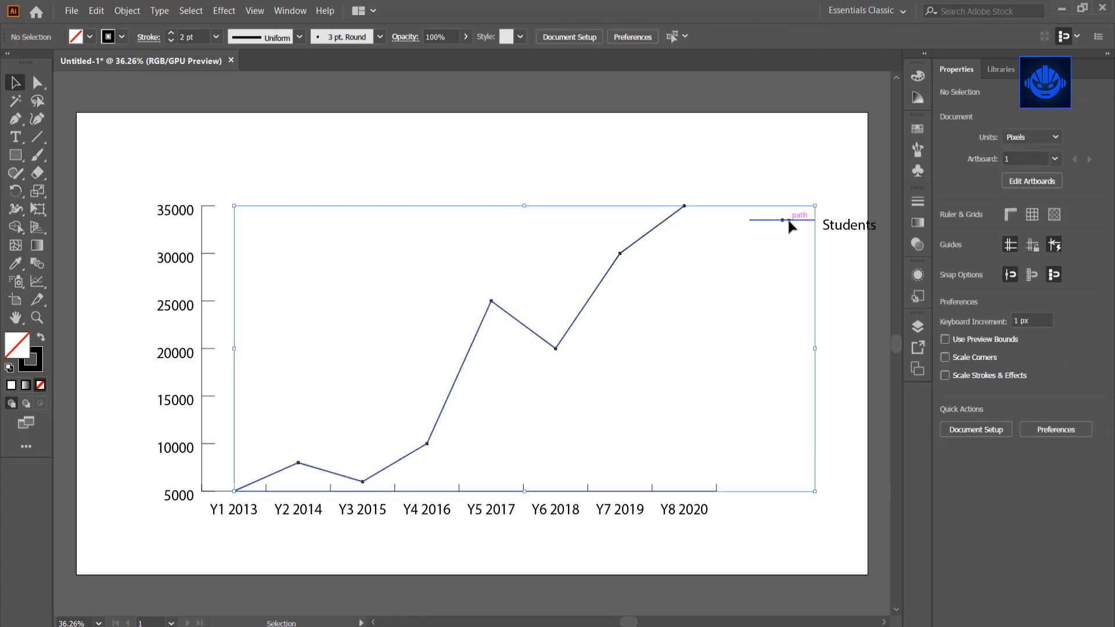
pyautogui.rightClick(789, 225)
pyautogui.click(842, 329)
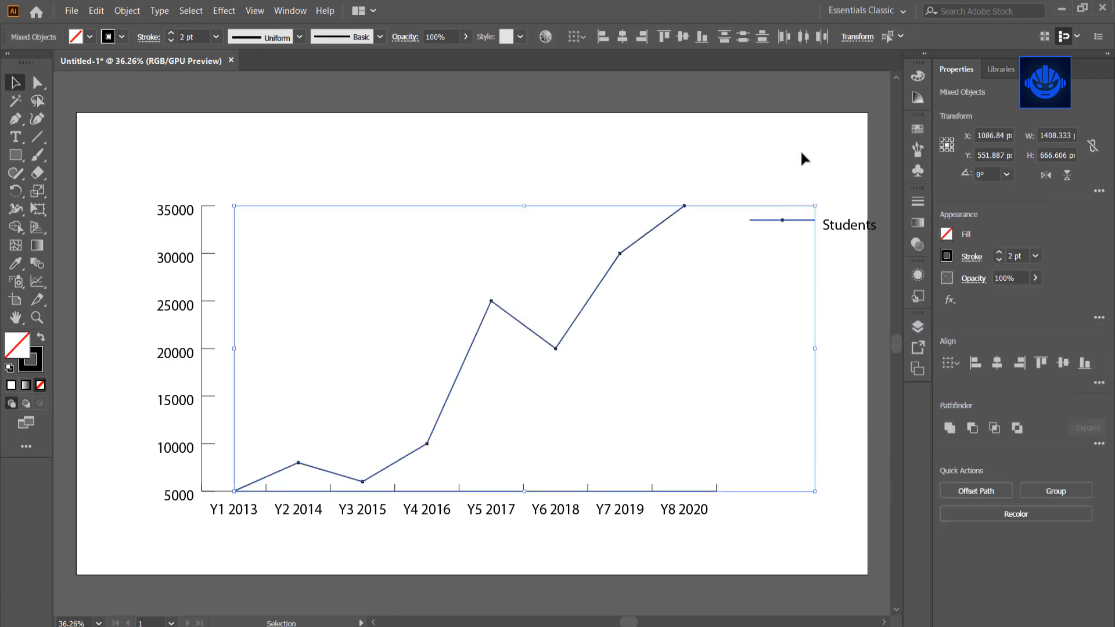
pyautogui.click(801, 158)
pyautogui.click(803, 219)
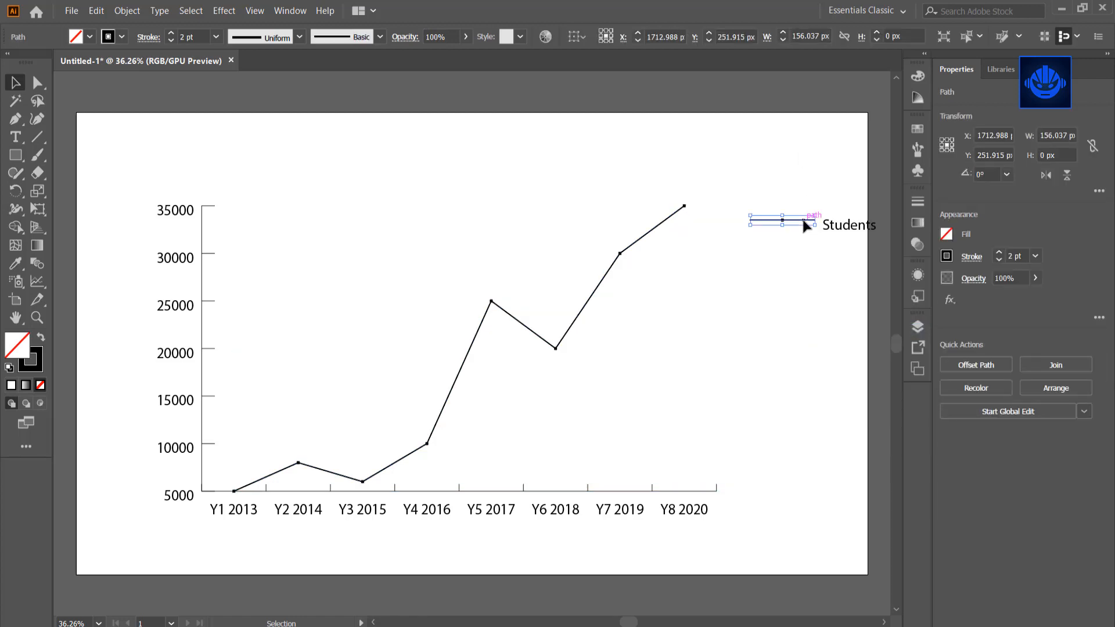
pyautogui.press('Delete')
# - Ungroup the data point markers twice, and delete the legend's marker and its Students label
pyautogui.rightClick(782, 221)
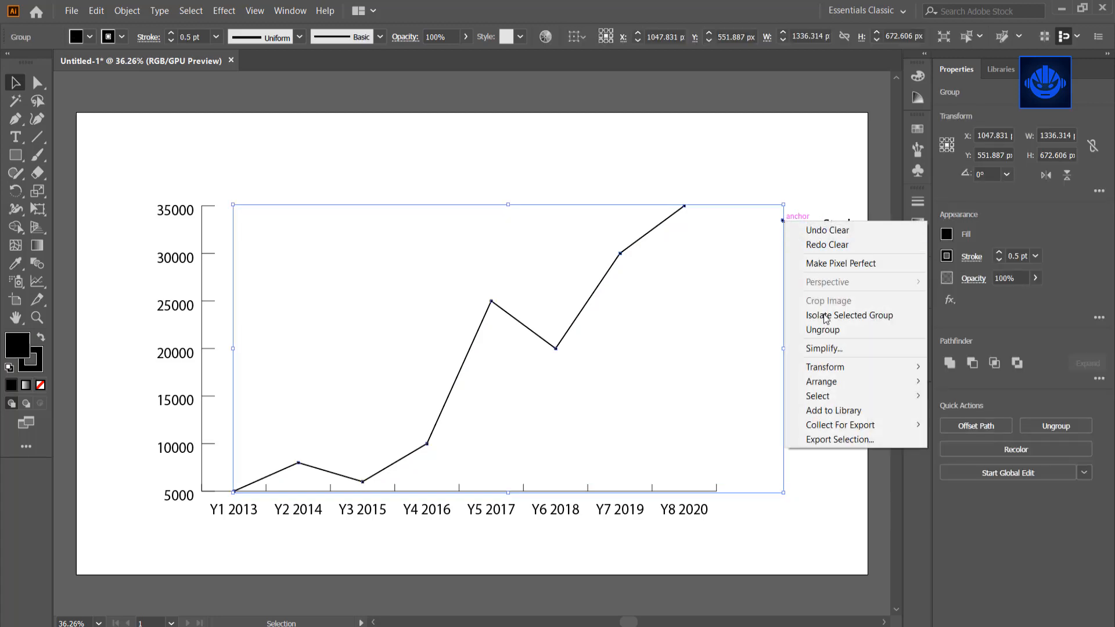
pyautogui.click(831, 329)
pyautogui.click(810, 188)
pyautogui.click(783, 222)
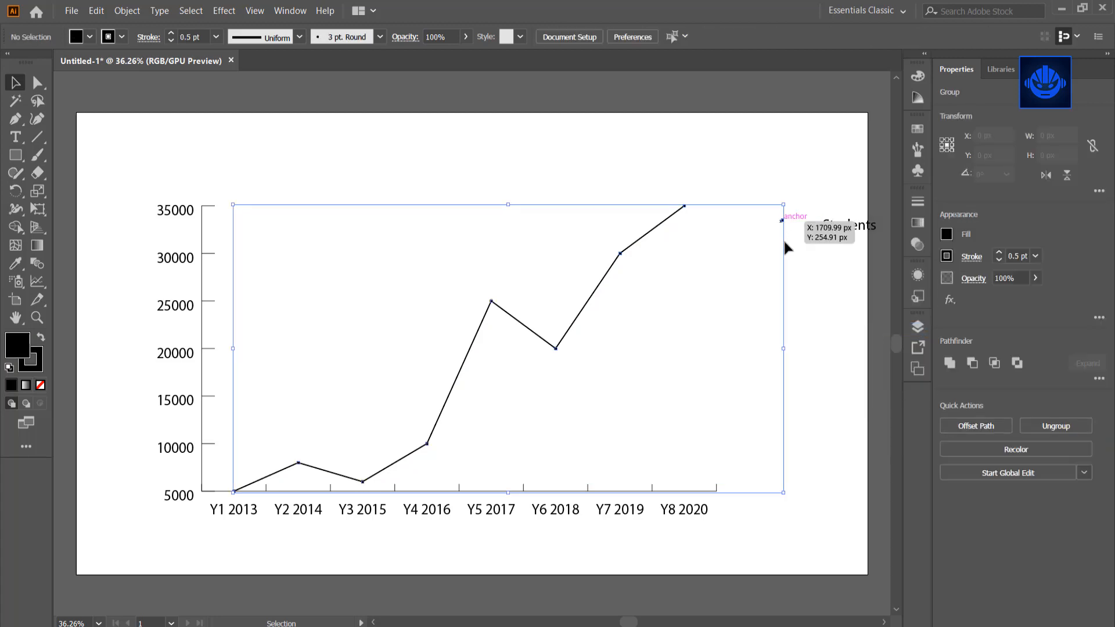
pyautogui.rightClick(783, 221)
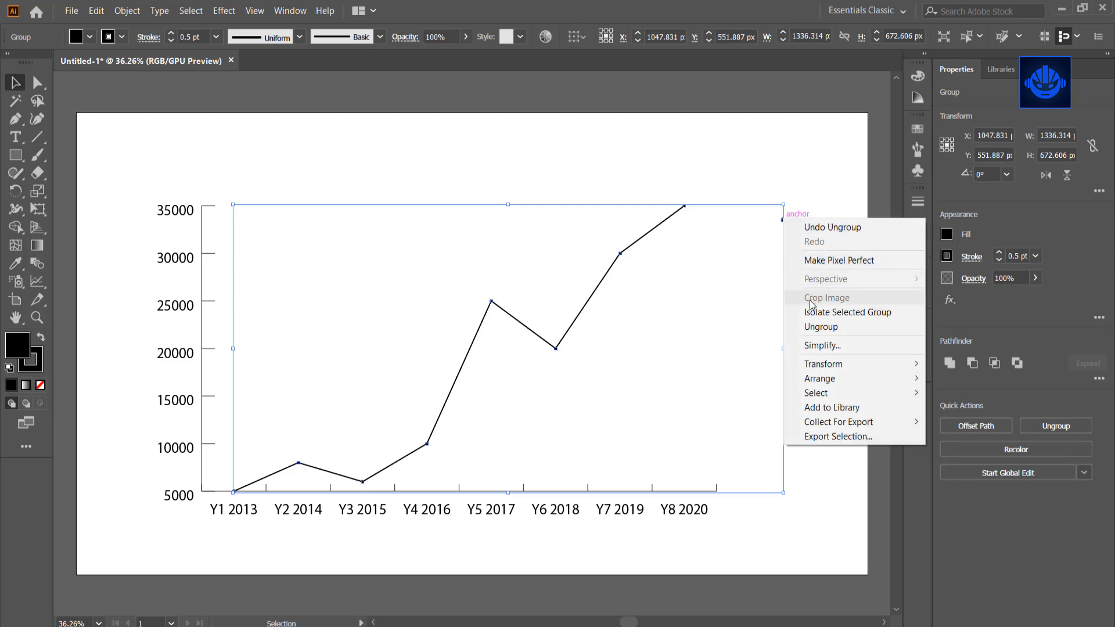
pyautogui.click(818, 329)
pyautogui.click(807, 182)
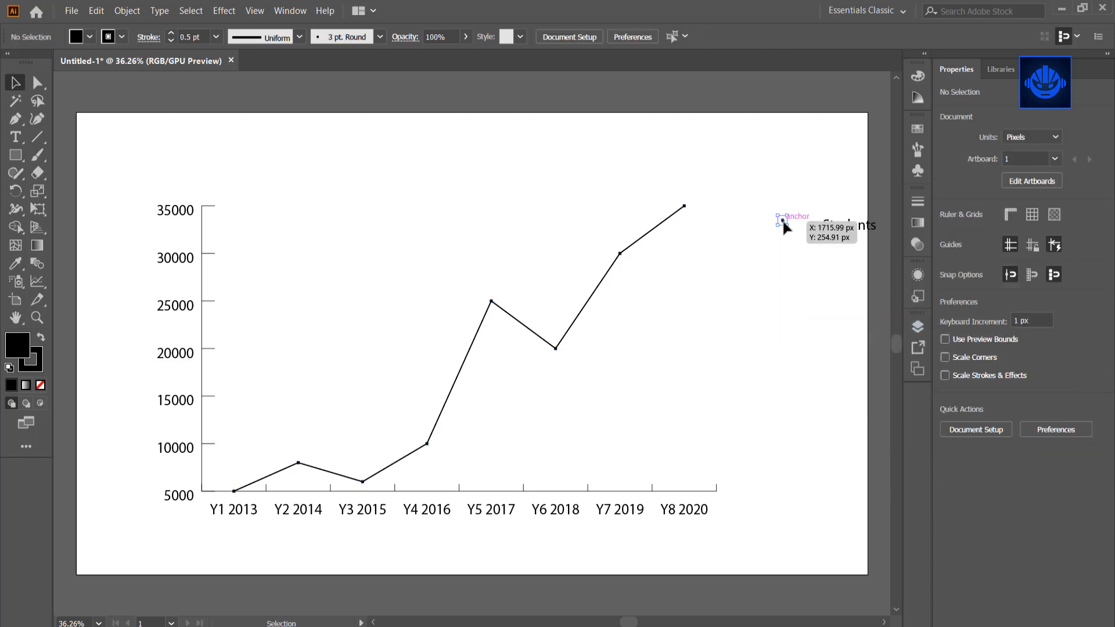
pyautogui.click(783, 222)
pyautogui.press('Delete')
pyautogui.click(828, 226)
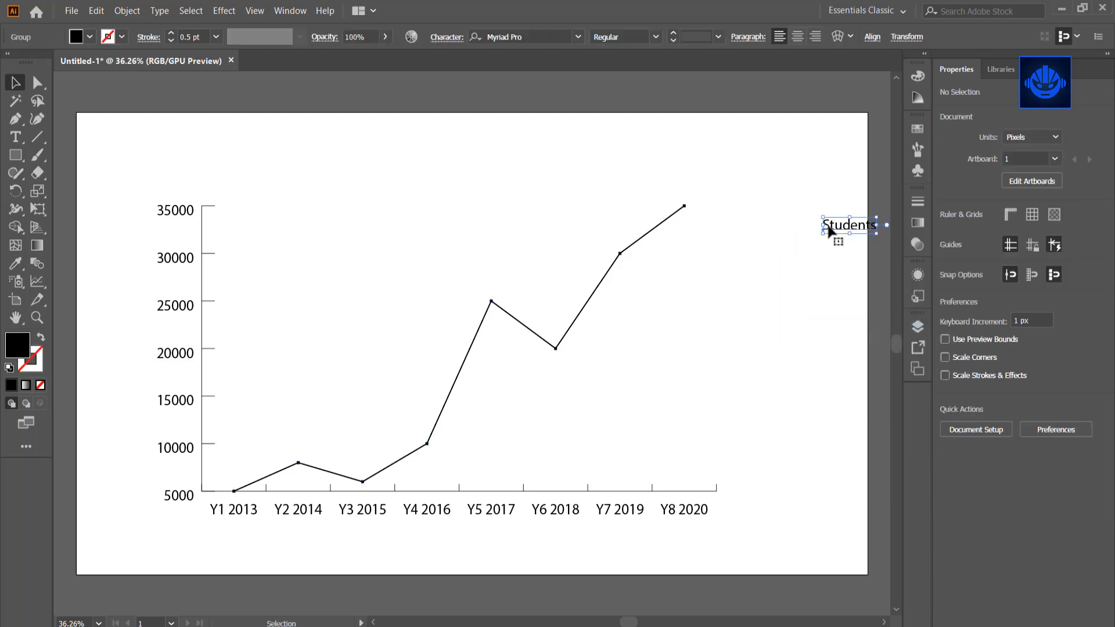
pyautogui.press('Delete')
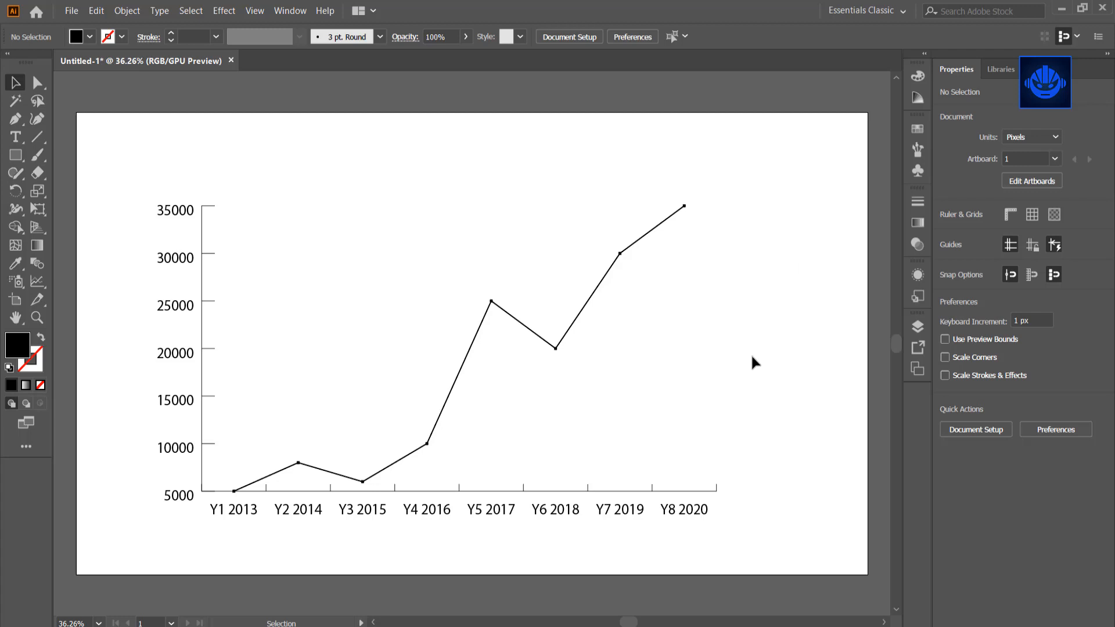
# - Ungroup the chart line into separate segments, try moving the 2016–2017 segment, and undo the move
pyautogui.click(411, 459)
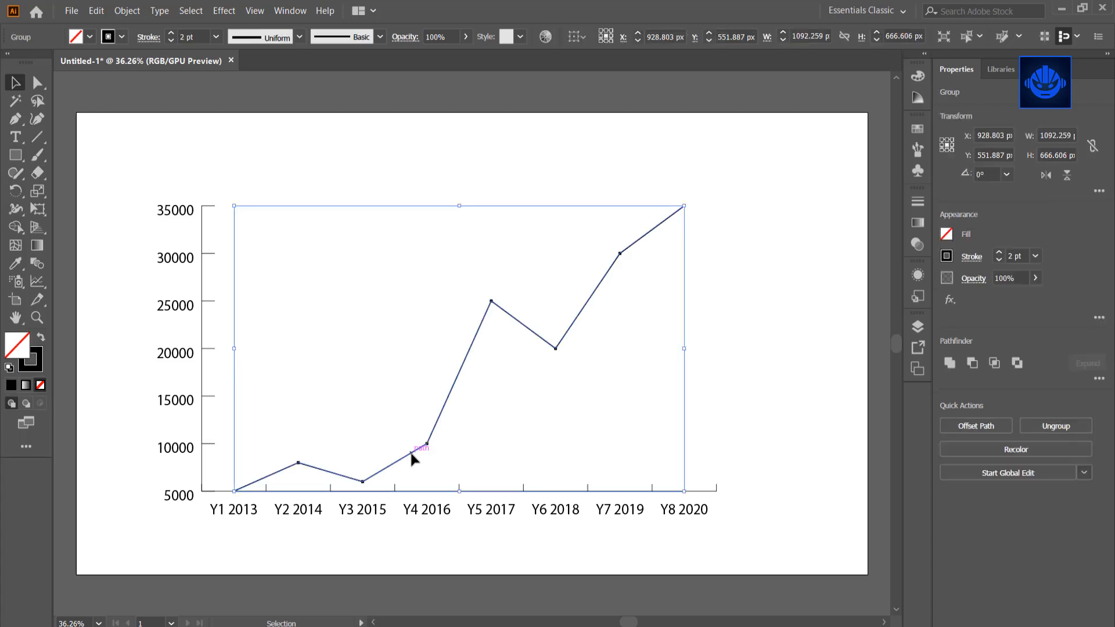
pyautogui.rightClick(531, 330)
pyautogui.click(566, 440)
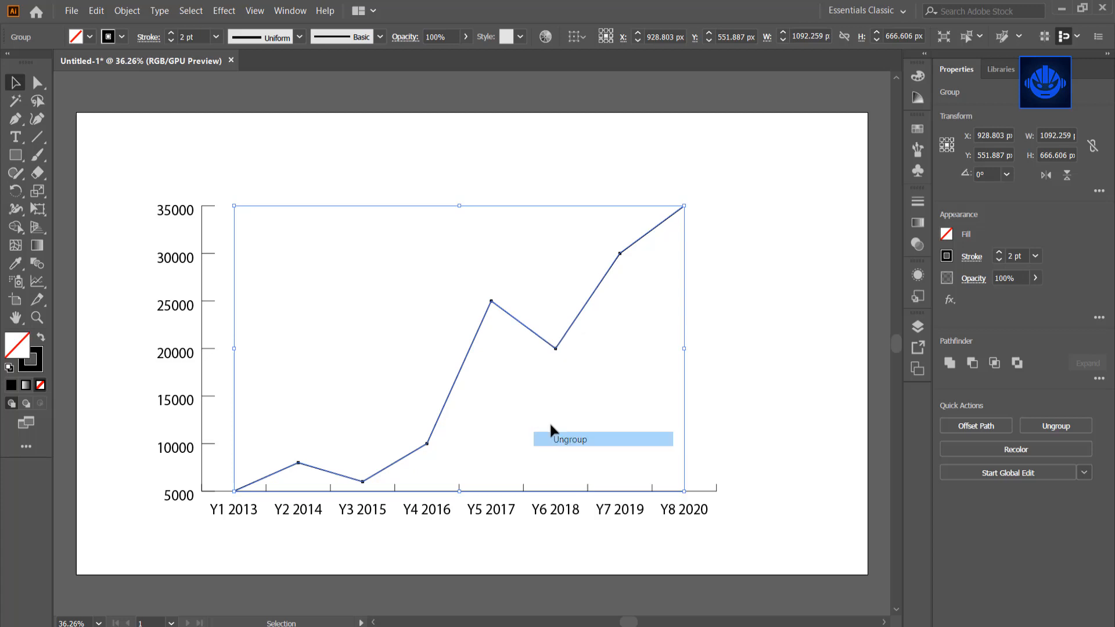
pyautogui.click(486, 399)
pyautogui.moveTo(462, 369); pyautogui.dragTo(496, 381)
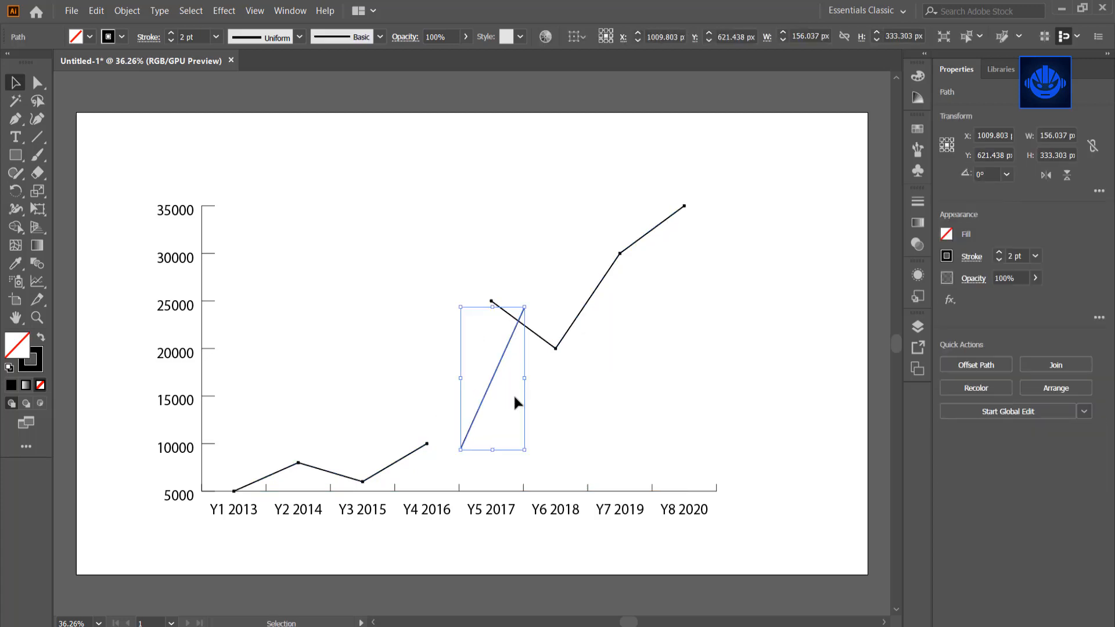
pyautogui.hotkey('ctrl', 'z')
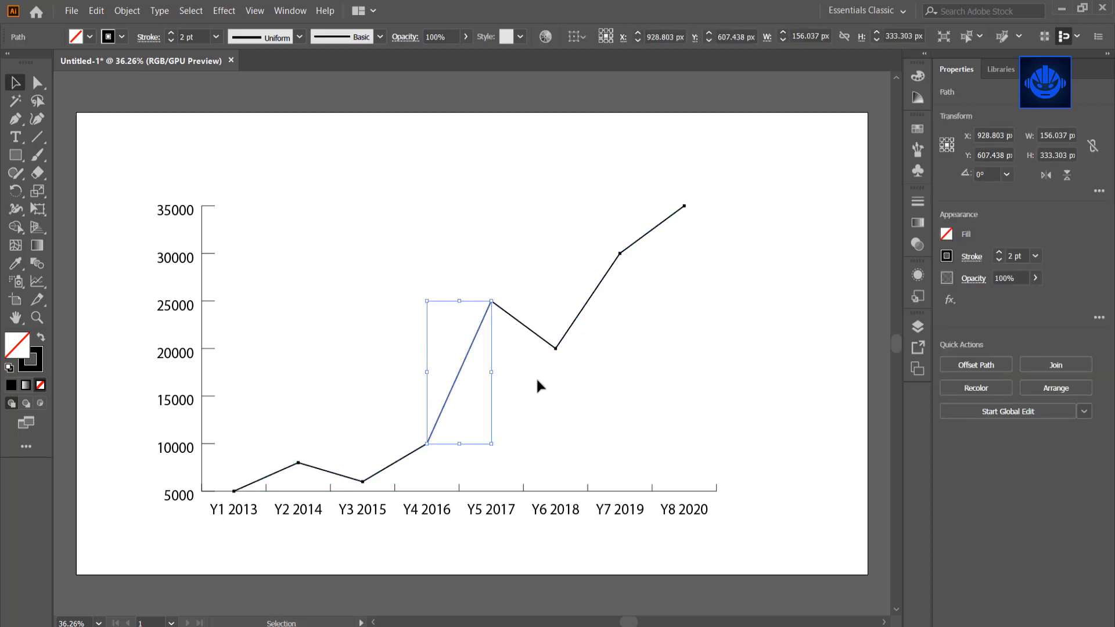
# - Try moving the 2016–2017 line segment once more and undo the move
pyautogui.click(551, 371)
pyautogui.click(554, 350)
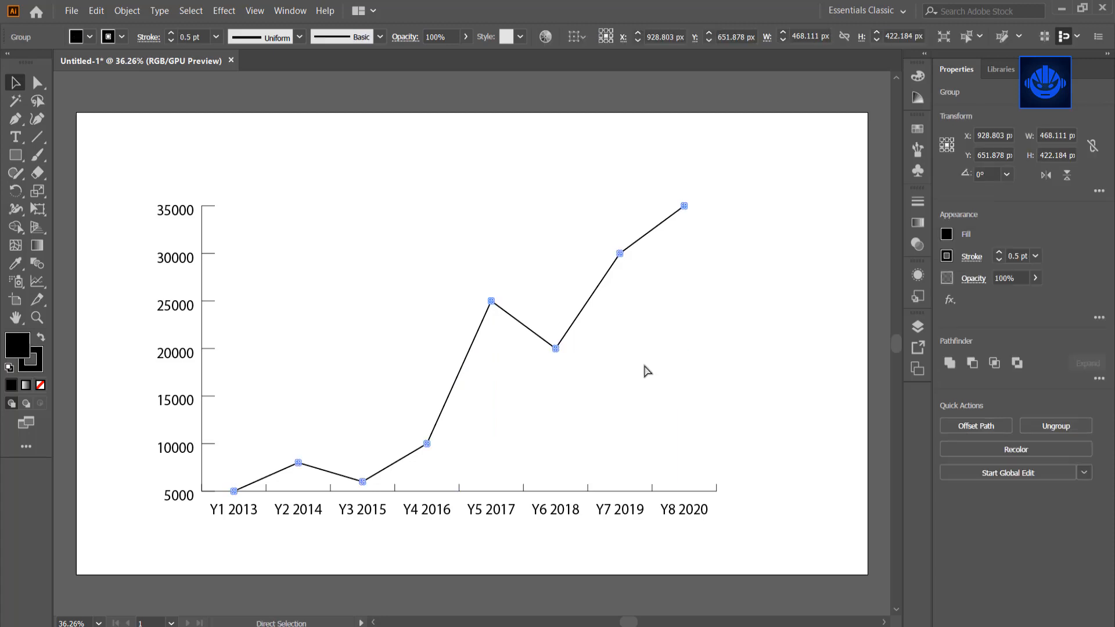
pyautogui.click(534, 415)
pyautogui.moveTo(469, 375); pyautogui.dragTo(496, 387)
pyautogui.hotkey('ctrl', 'z')
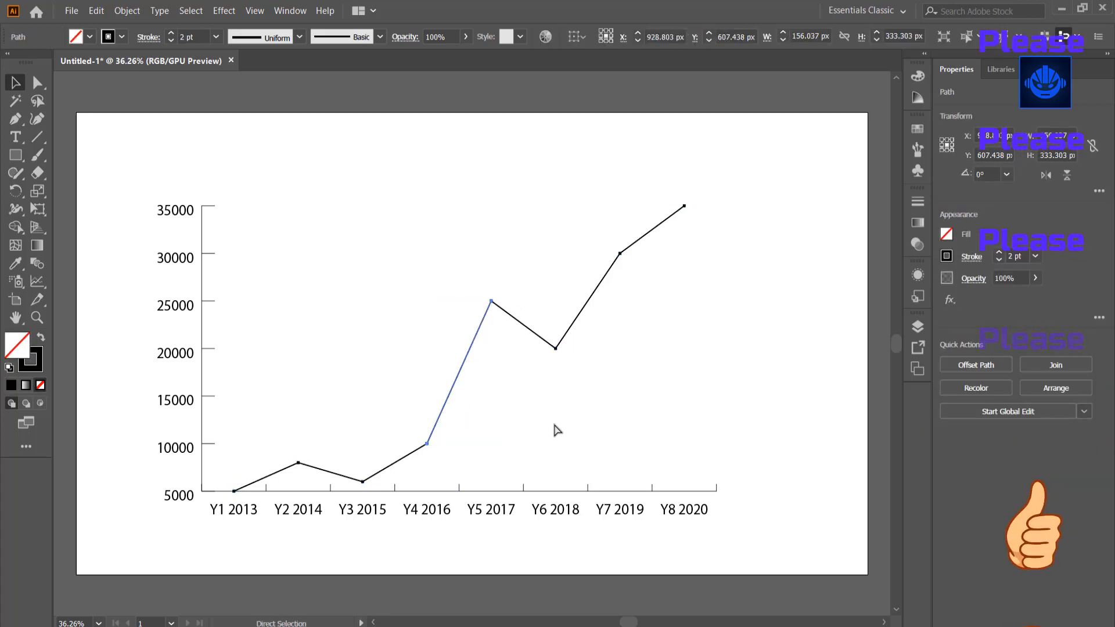
# - Select all seven chart line segments from 2013 to 2020 and join them into one continuous path
pyautogui.keyDown('shift'); pyautogui.click(530, 330); pyautogui.keyUp('shift')
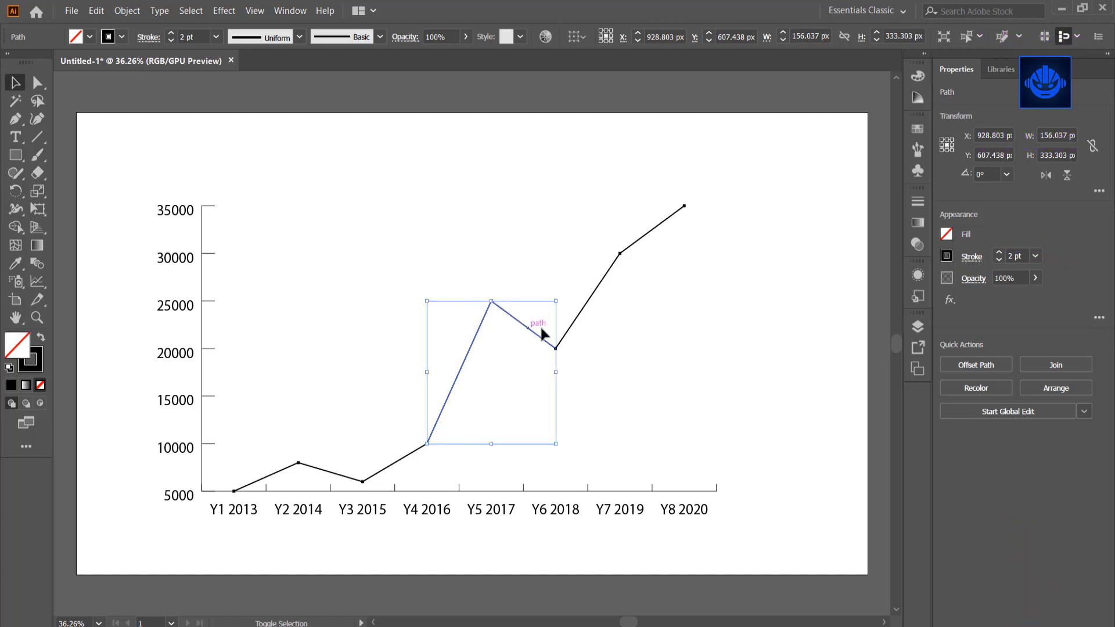
pyautogui.keyDown('shift'); pyautogui.click(590, 299); pyautogui.keyUp('shift')
pyautogui.keyDown('shift'); pyautogui.click(635, 243); pyautogui.keyUp('shift')
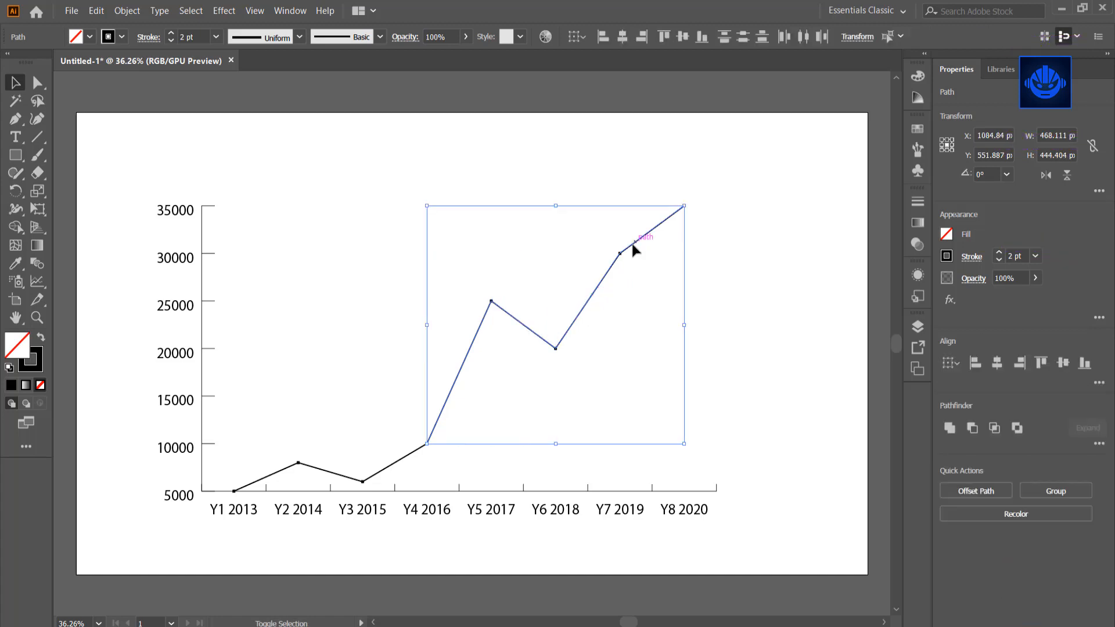
pyautogui.keyDown('shift'); pyautogui.click(395, 465); pyautogui.keyUp('shift')
pyautogui.keyDown('shift'); pyautogui.click(331, 472); pyautogui.keyUp('shift')
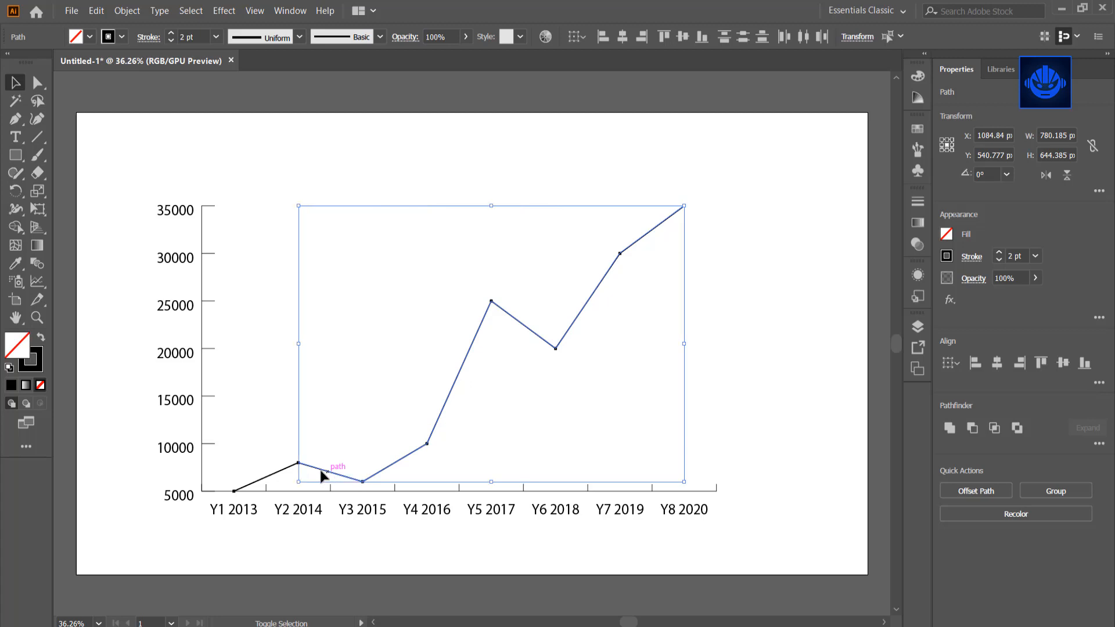
pyautogui.keyDown('shift'); pyautogui.click(272, 475); pyautogui.keyUp('shift')
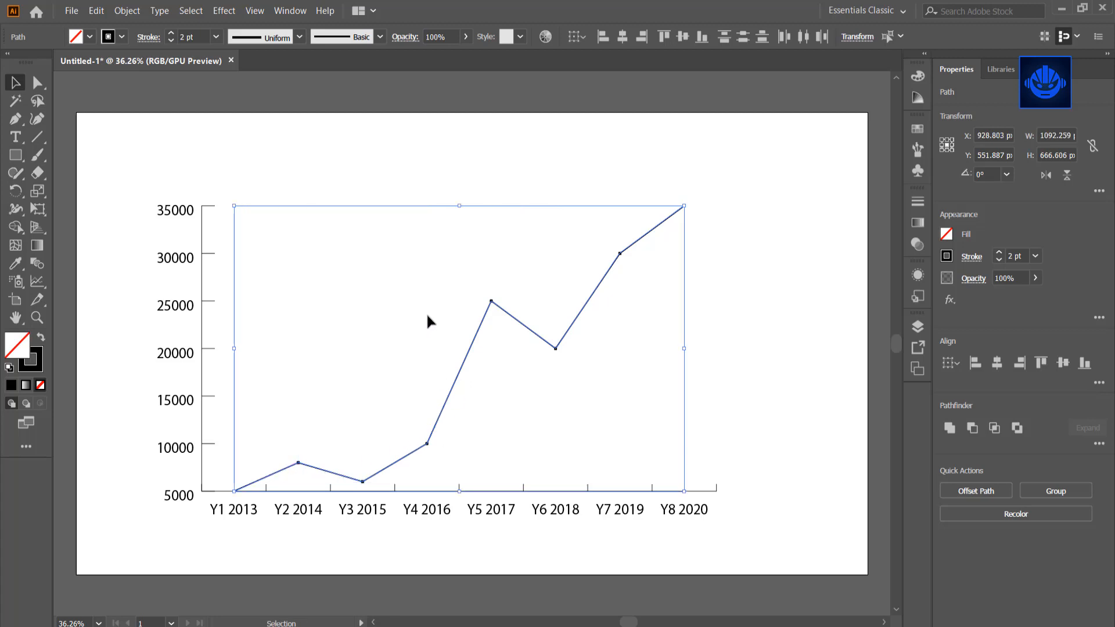
pyautogui.click(126, 11)
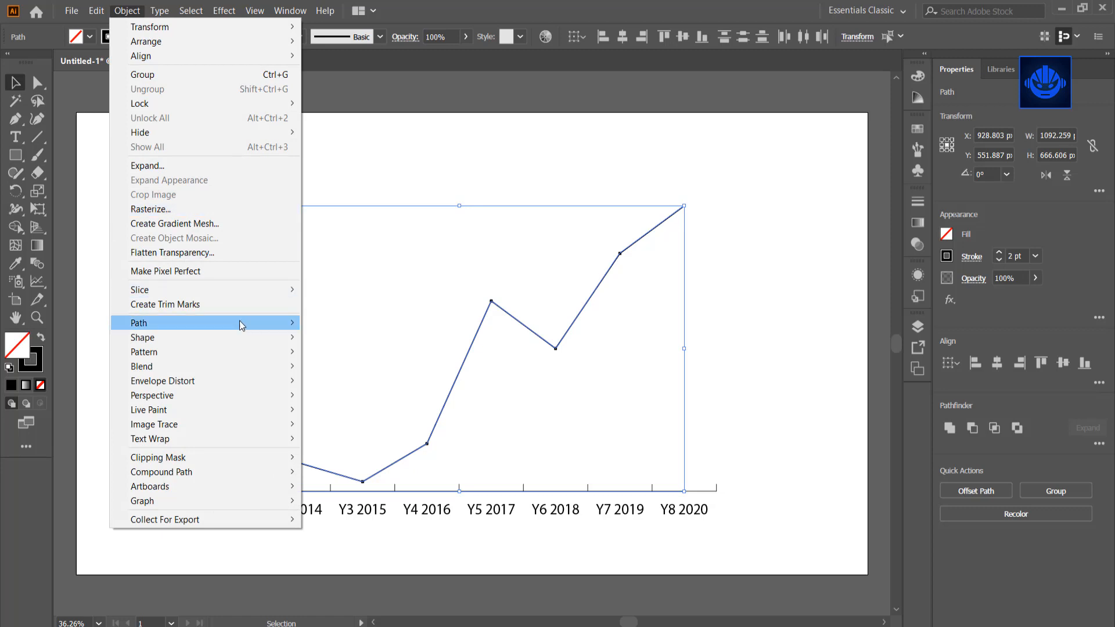
pyautogui.moveTo(241, 325)
pyautogui.click(342, 325)
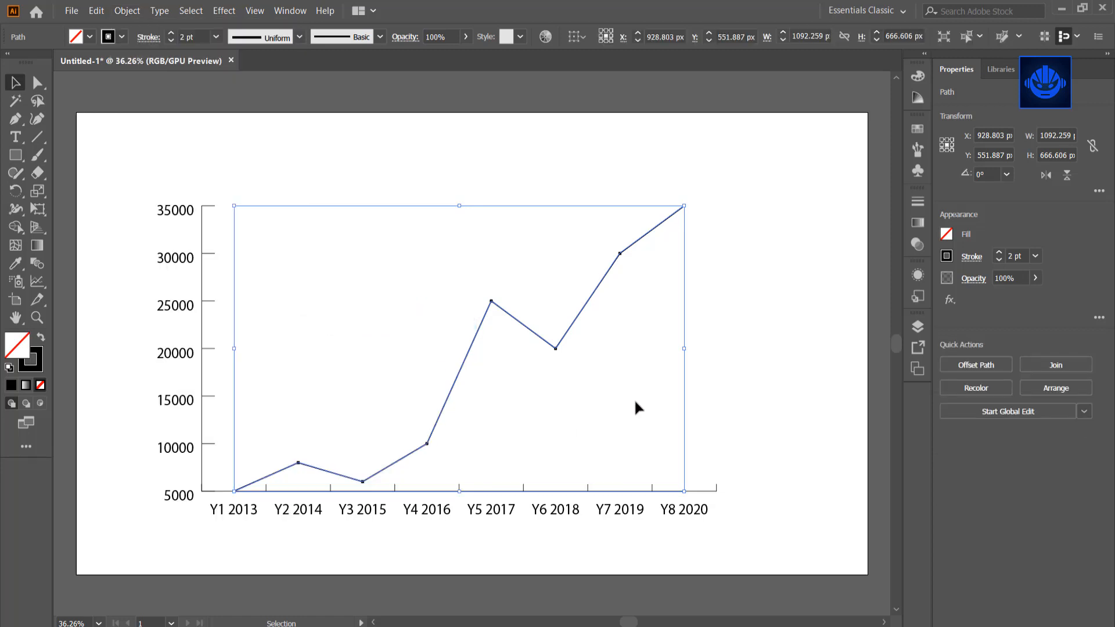
pyautogui.click(612, 308)
pyautogui.click(587, 302)
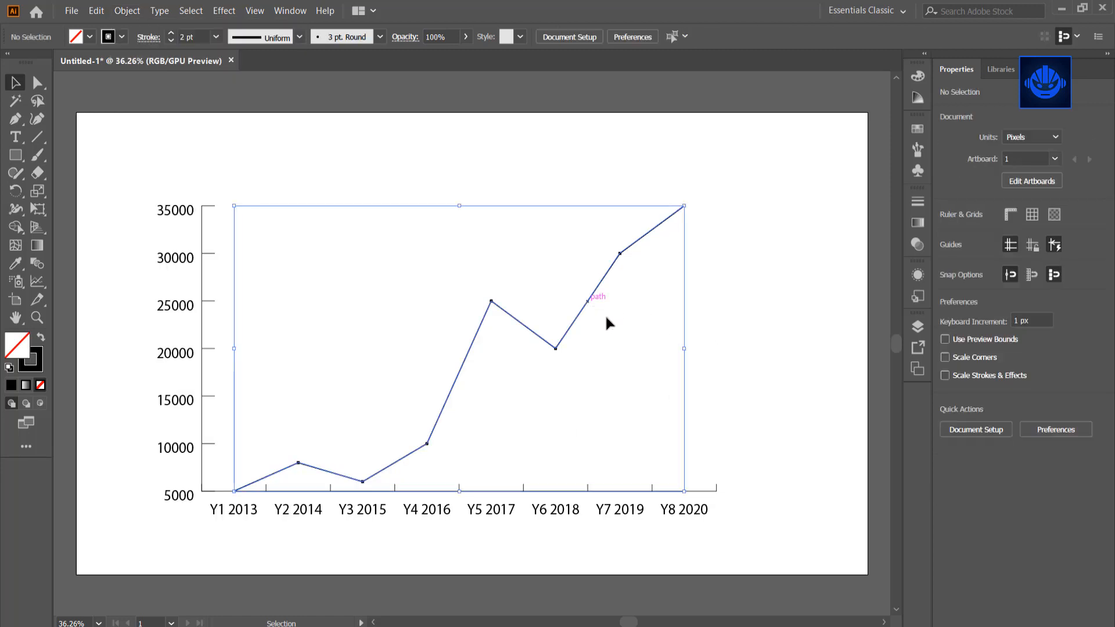
pyautogui.click(806, 335)
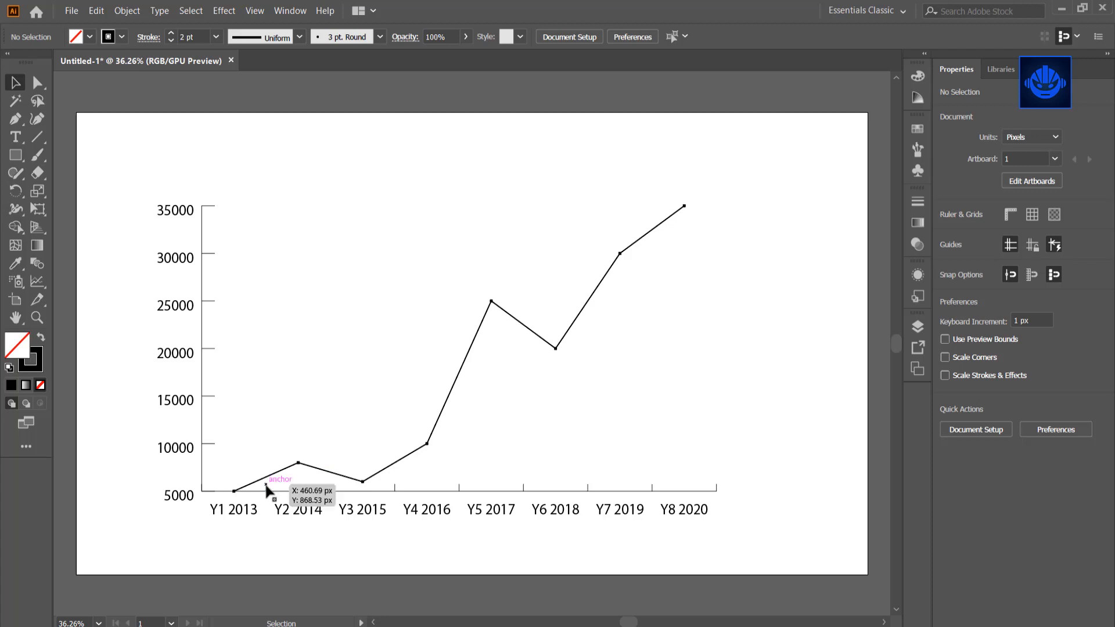
# - Ungroup the horizontal axis to separate its tick marks from the baseline
pyautogui.click(267, 486)
pyautogui.rightClick(270, 485)
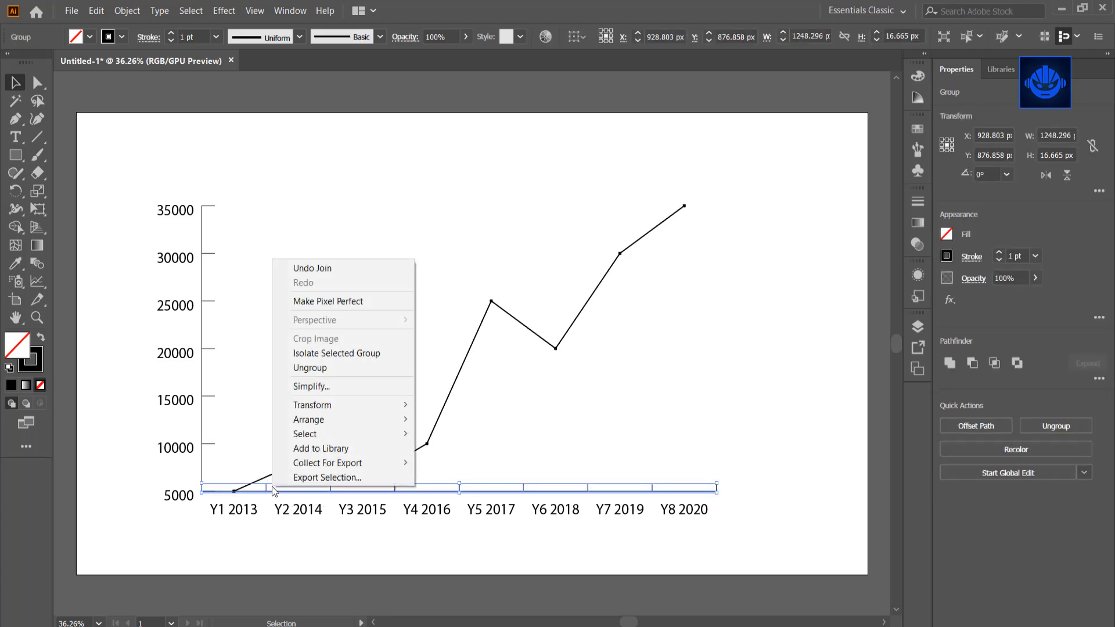
pyautogui.click(345, 366)
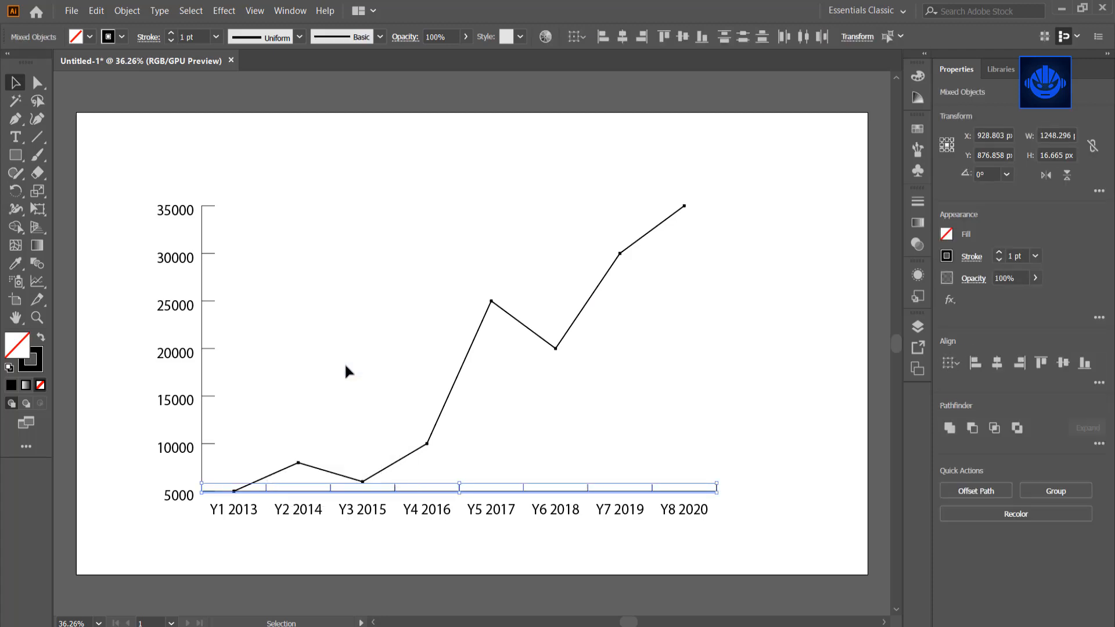
pyautogui.click(659, 464)
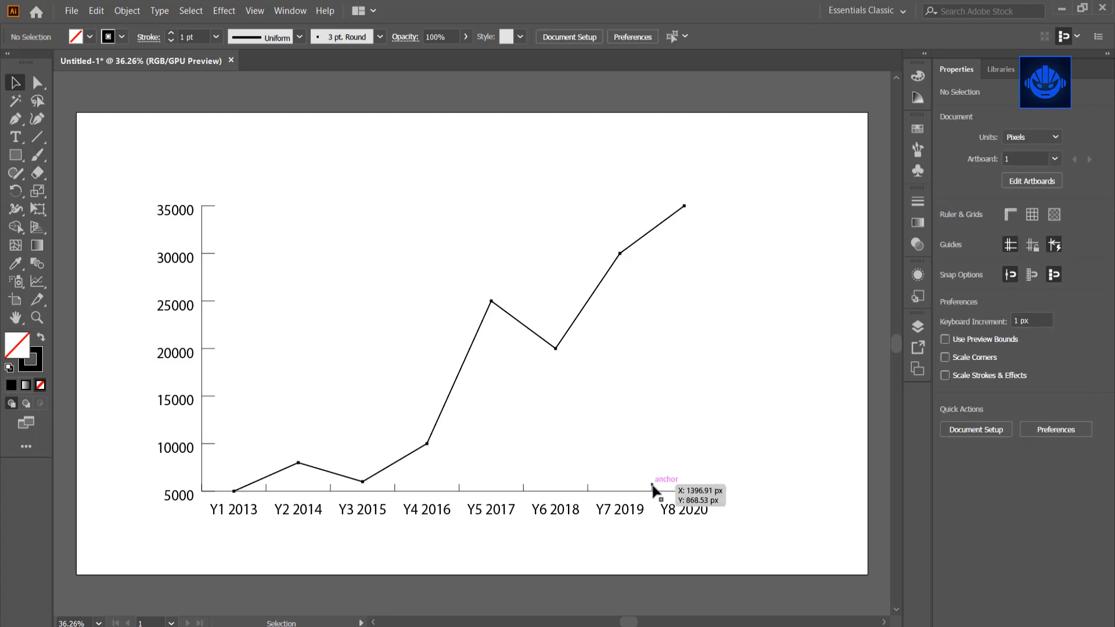
# - Nudge the horizontal axis tick marks about 78 px left and 19 px down, placing them below the baseline under the data points
pyautogui.click(659, 484)
pyautogui.press('Left')
pyautogui.press('Left')
pyautogui.press('Left')
pyautogui.press('Left')
pyautogui.press('Left')
pyautogui.press('Left')
pyautogui.press('Left')
pyautogui.press('Left')
pyautogui.press('Left')
pyautogui.press('Left')
pyautogui.press('Left')
pyautogui.press('Left')
pyautogui.press('Left')
pyautogui.press('Left')
pyautogui.press('Left')
pyautogui.press('Left')
pyautogui.press('Left')
pyautogui.press('Left')
pyautogui.press('Left')
pyautogui.press('Left')
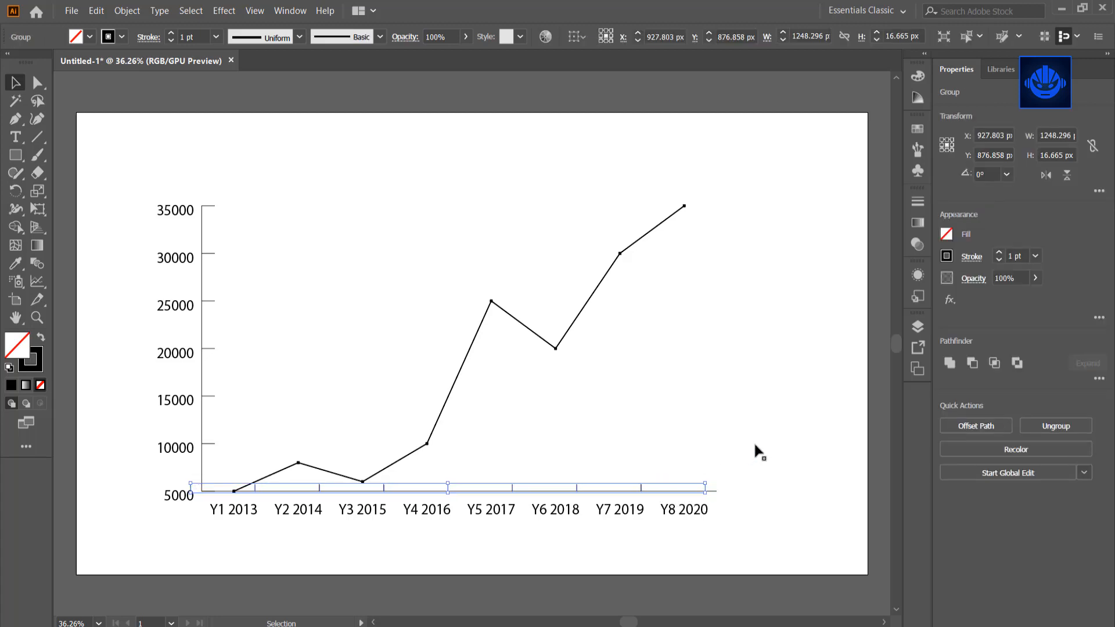
pyautogui.press('Left')
pyautogui.press('Left')
pyautogui.press('Left')
pyautogui.press('Left')
pyautogui.press('Left')
pyautogui.press('Left')
pyautogui.press('Left')
pyautogui.press('Left')
pyautogui.press('Left')
pyautogui.press('Left')
pyautogui.press('Left')
pyautogui.press('Left')
pyautogui.press('Left')
pyautogui.press('Left')
pyautogui.press('Left')
pyautogui.press('Left')
pyautogui.press('Left')
pyautogui.press('Left')
pyautogui.press('Left')
pyautogui.press('Left')
pyautogui.press('Down')
pyautogui.press('Down')
pyautogui.press('Down')
pyautogui.press('Down')
pyautogui.press('Down')
pyautogui.press('Down')
pyautogui.press('Down')
pyautogui.press('Down')
pyautogui.press('Down')
pyautogui.press('Down')
pyautogui.press('Down')
pyautogui.press('Down')
pyautogui.press('Down')
pyautogui.press('Down')
pyautogui.press('Down')
pyautogui.press('Down')
pyautogui.press('Down')
pyautogui.press('Down')
pyautogui.press('Down')
pyautogui.press('Down')
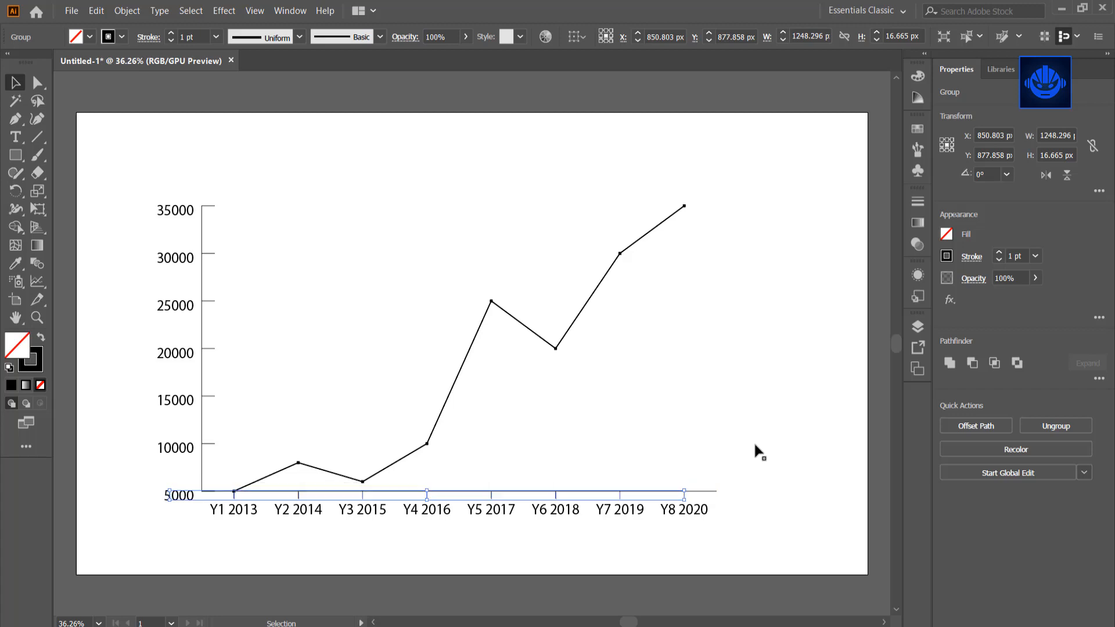
pyautogui.press('Up')
pyautogui.press('Up')
pyautogui.press('Up')
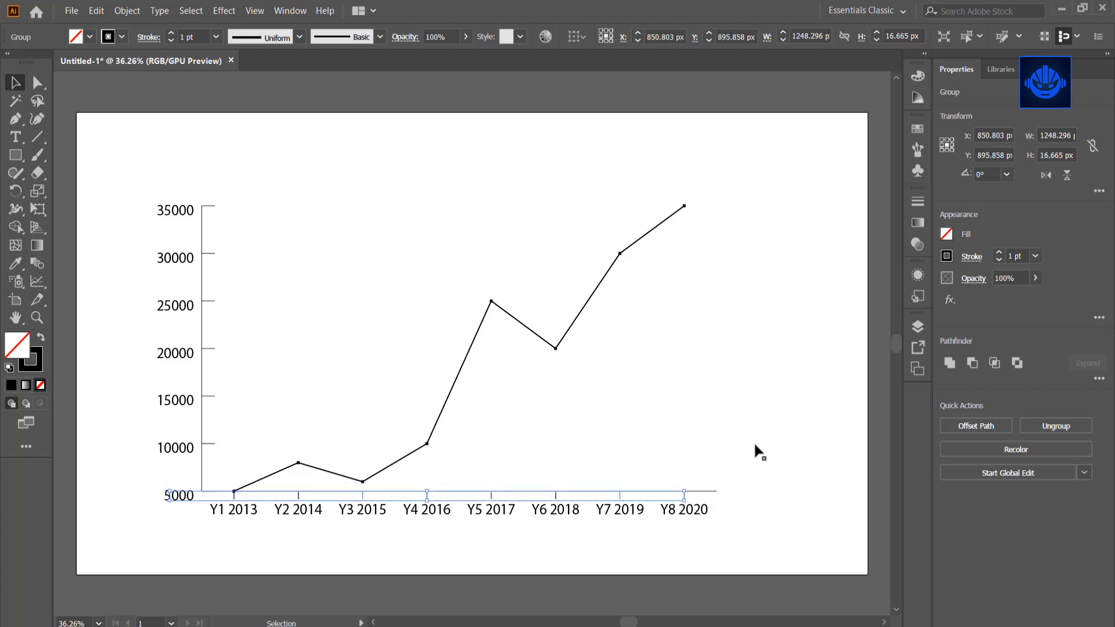
pyautogui.click(729, 429)
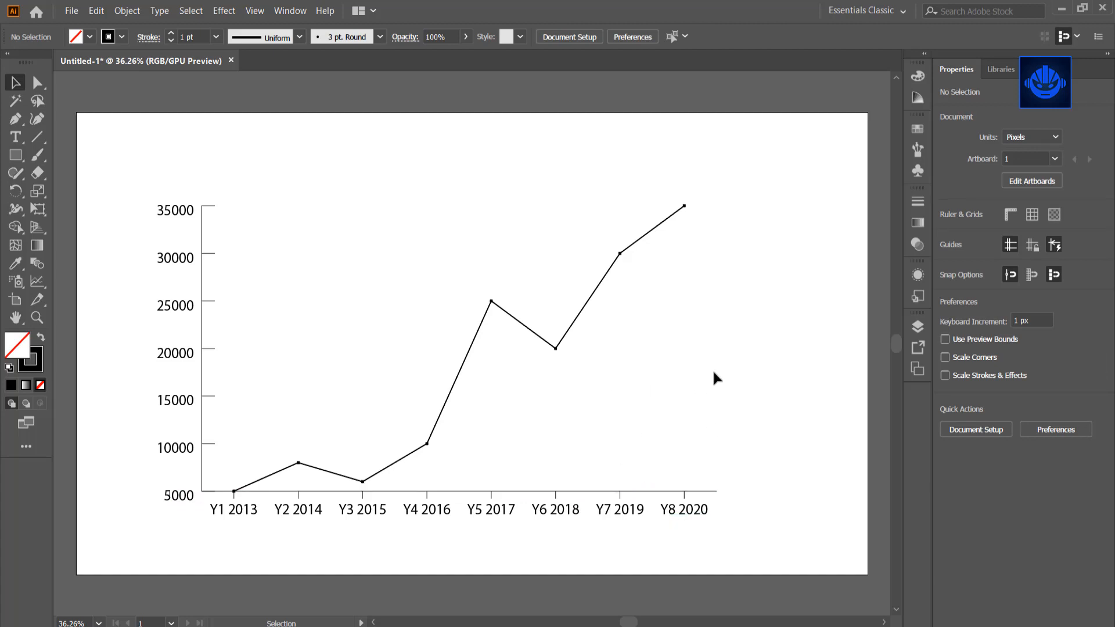
# - Move the year labels group off the axis, rotate it to 270°, and stand it vertically beside the chart near the artboard's right edge
pyautogui.click(633, 512)
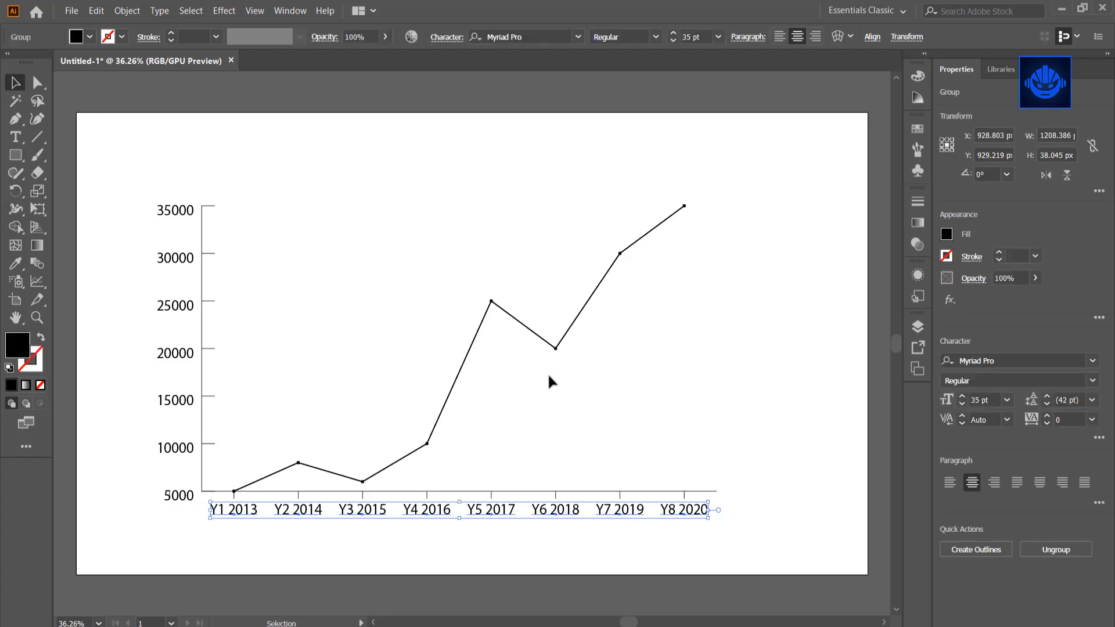
pyautogui.moveTo(357, 516); pyautogui.dragTo(404, 246)
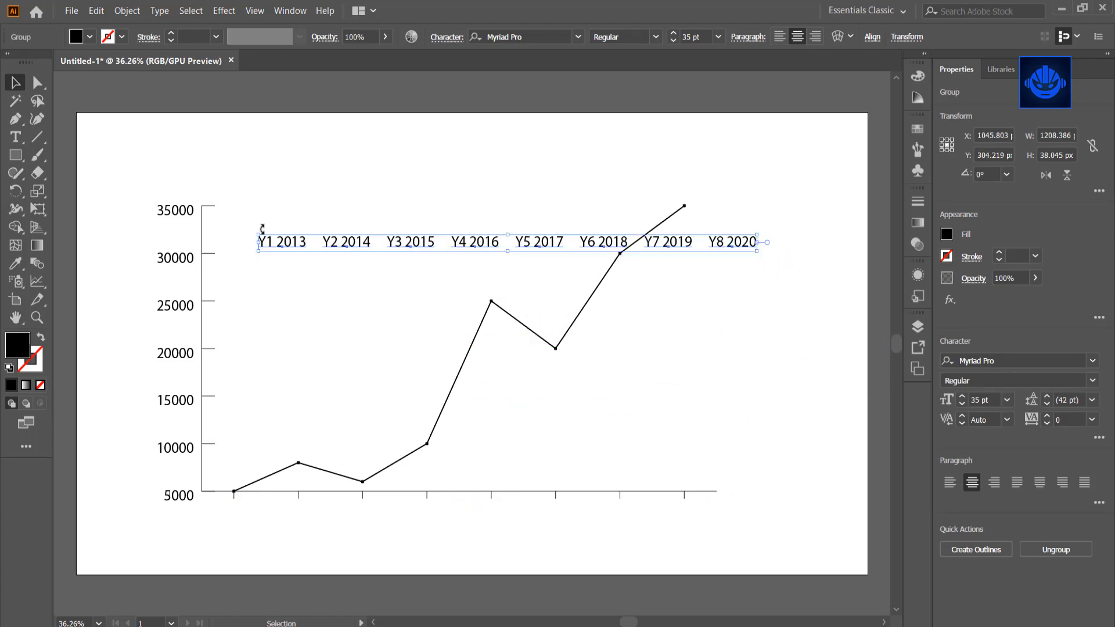
pyautogui.moveTo(264, 226); pyautogui.dragTo(815, 413)
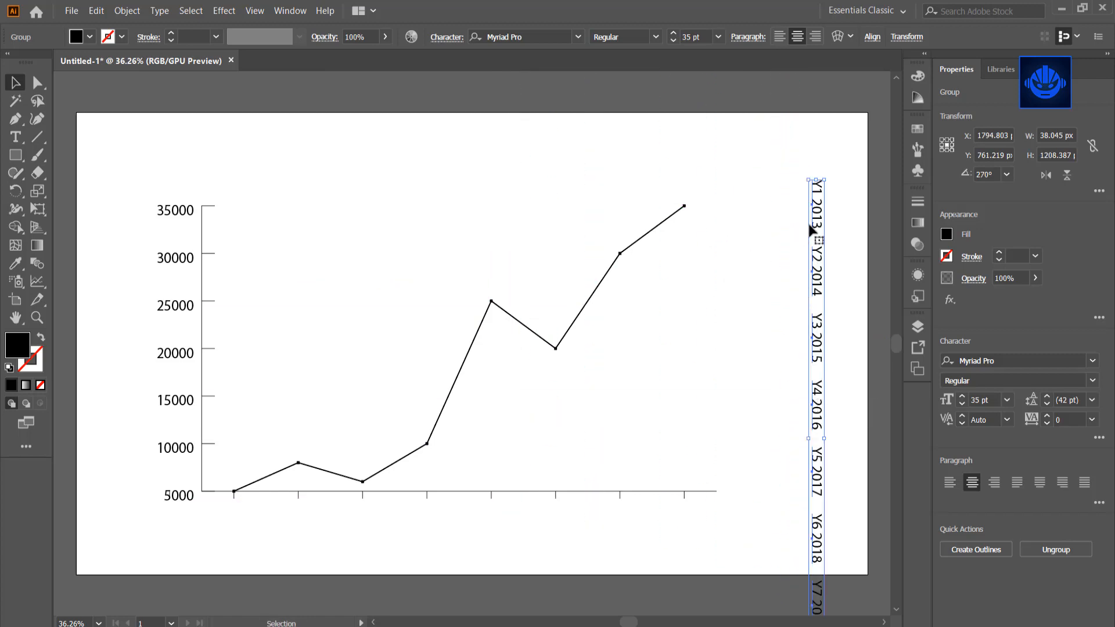
pyautogui.moveTo(817, 223); pyautogui.dragTo(819, 163)
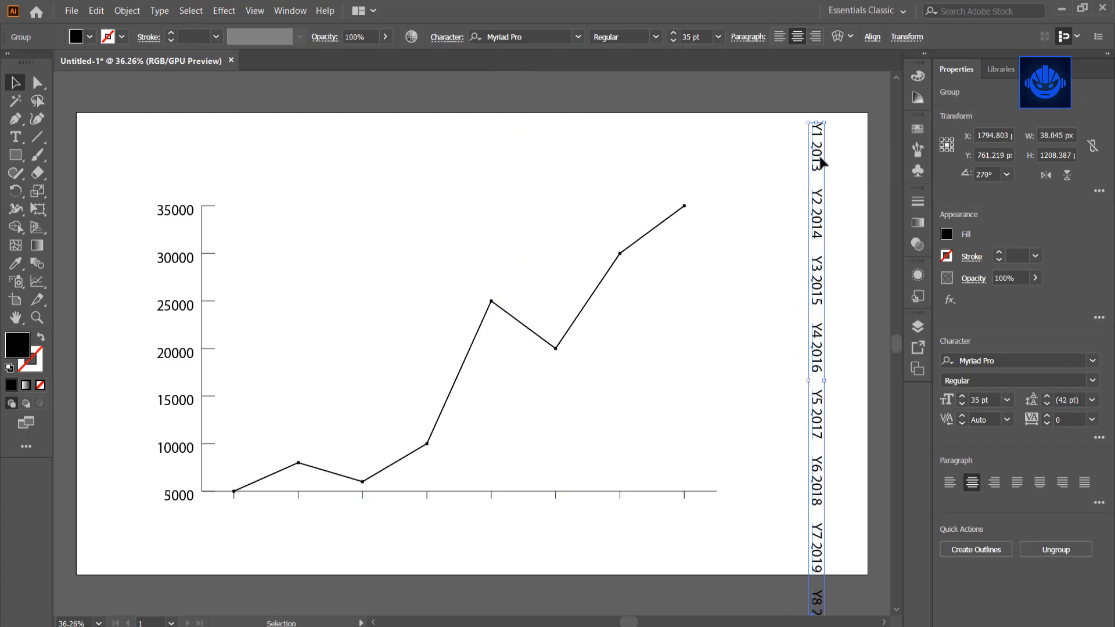
# - Ungroup the rotated year labels and place each one beneath its tick mark, from Y1 2013 to Y8 2020
pyautogui.rightClick(821, 165)
pyautogui.click(758, 246)
pyautogui.click(787, 174)
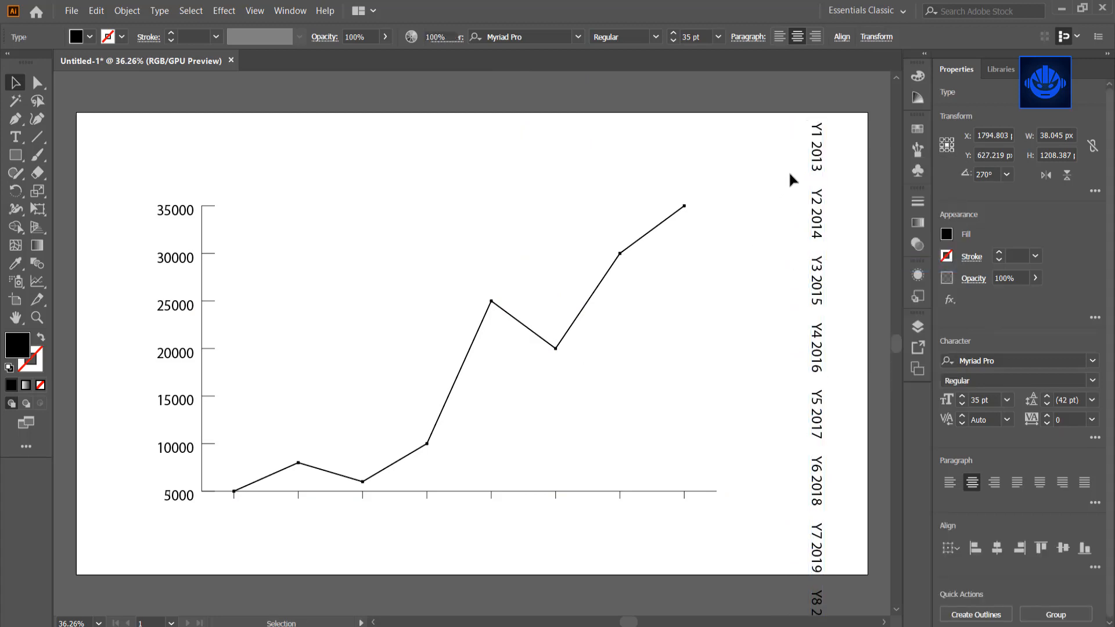
pyautogui.moveTo(818, 158); pyautogui.dragTo(237, 545)
pyautogui.moveTo(820, 216); pyautogui.dragTo(301, 541)
pyautogui.moveTo(816, 280); pyautogui.dragTo(366, 540)
pyautogui.moveTo(817, 348); pyautogui.dragTo(429, 541)
pyautogui.moveTo(816, 414); pyautogui.dragTo(494, 540)
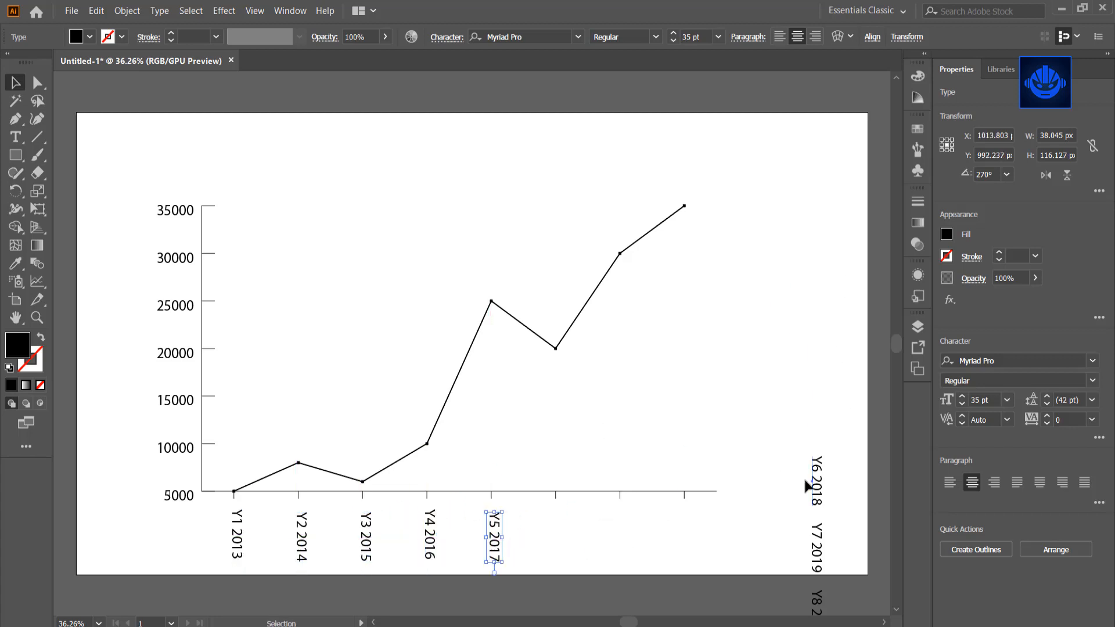
pyautogui.moveTo(815, 481); pyautogui.dragTo(559, 540)
pyautogui.moveTo(816, 548); pyautogui.dragTo(623, 532)
pyautogui.moveTo(816, 604); pyautogui.dragTo(687, 533)
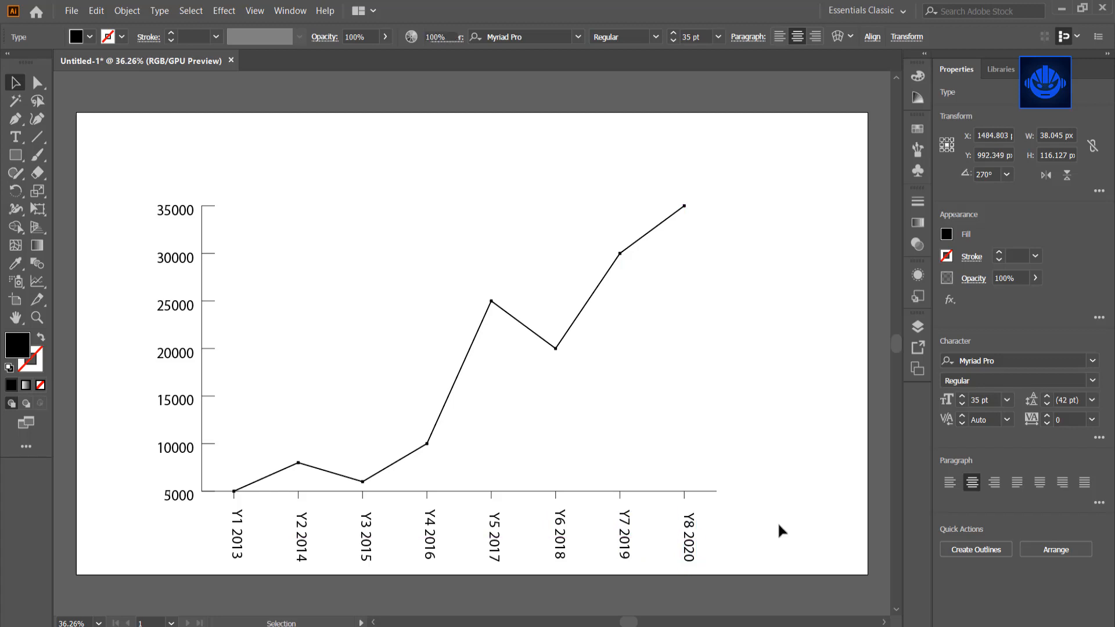
# - Select all eight year labels and align them to their vertical centers
pyautogui.moveTo(775, 530); pyautogui.dragTo(191, 581)
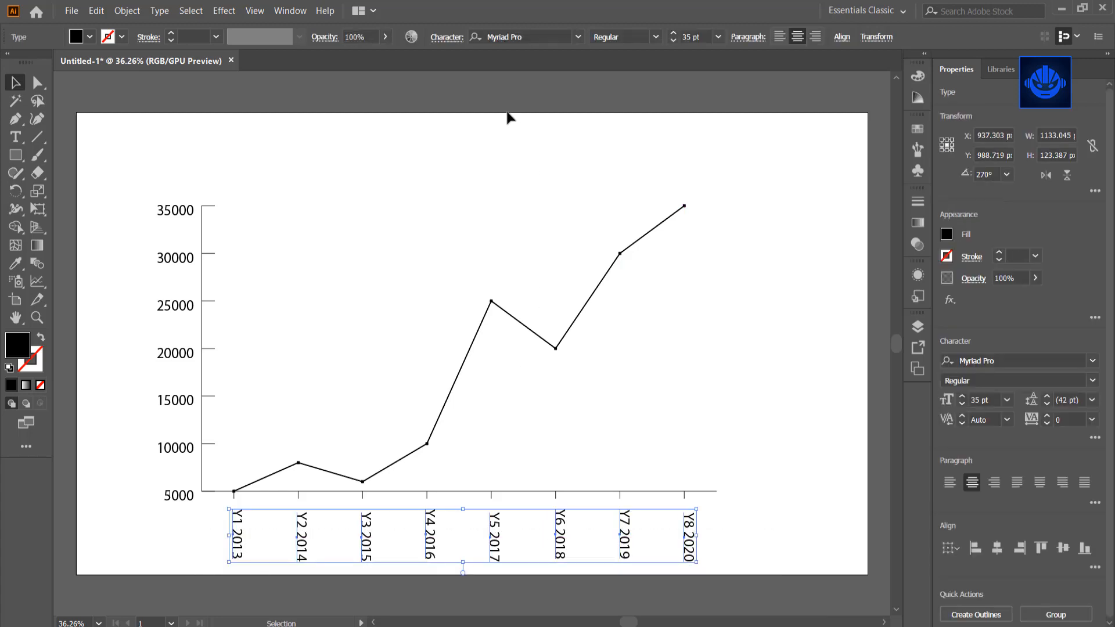
pyautogui.click(290, 11)
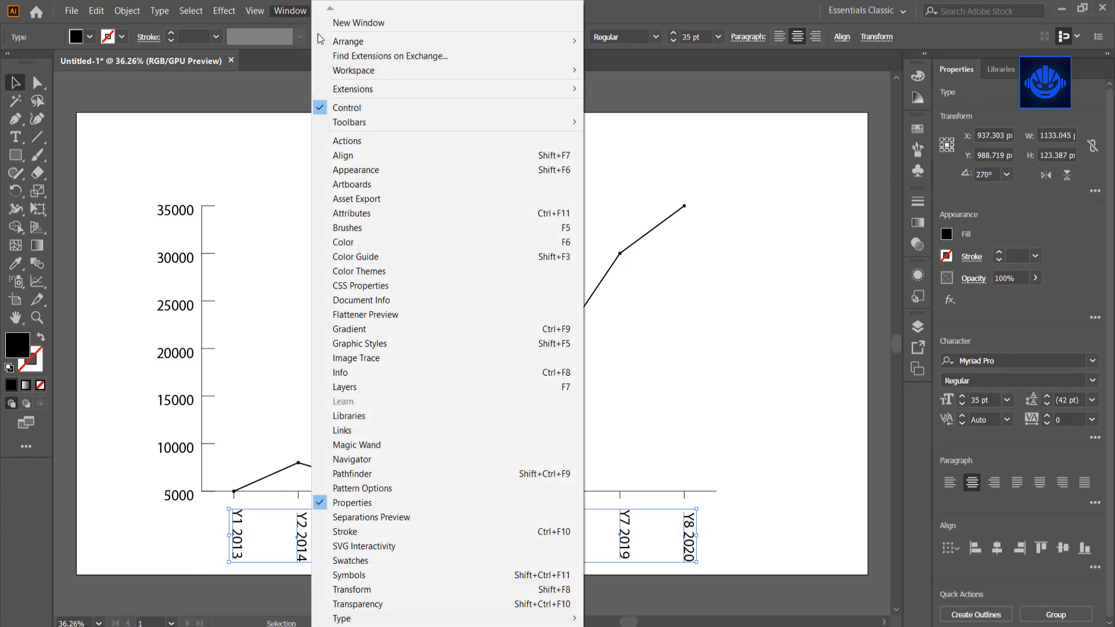
pyautogui.click(344, 155)
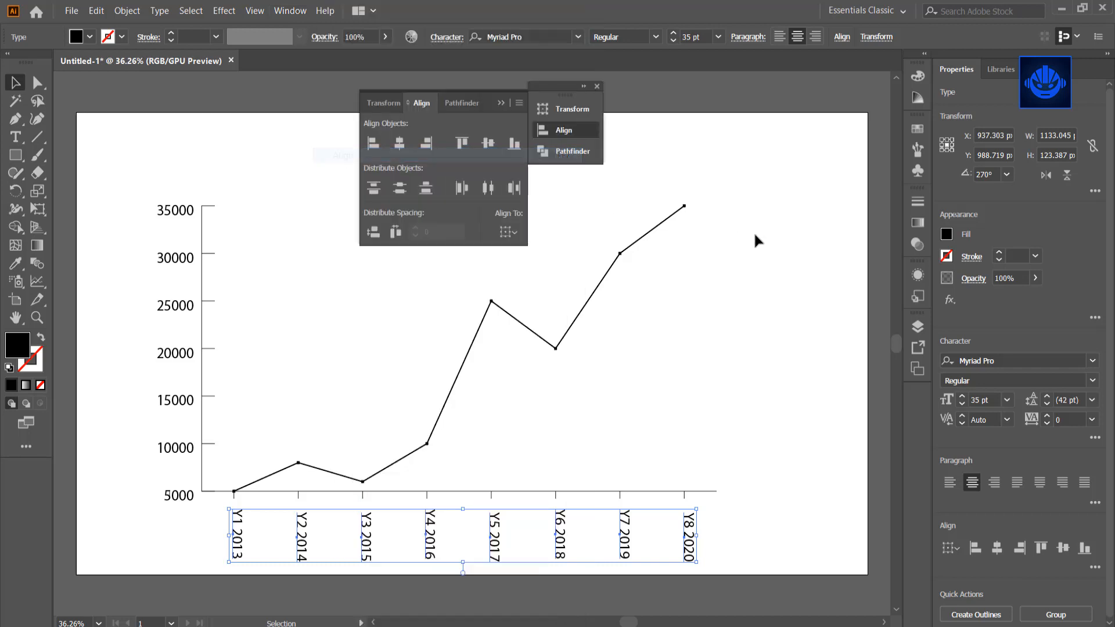
pyautogui.click(486, 143)
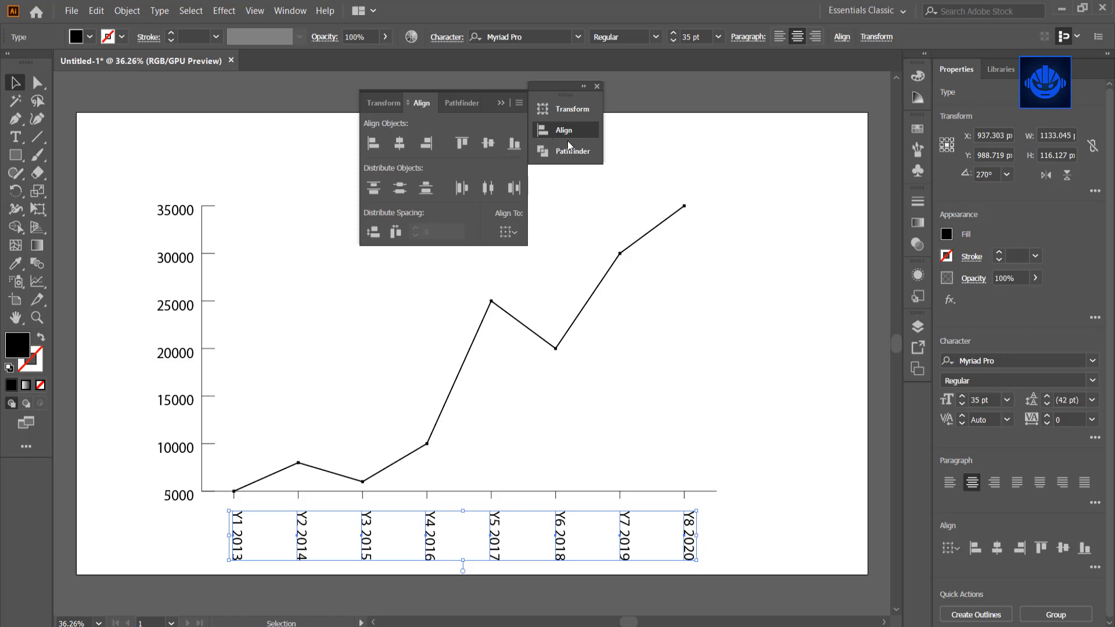
# - Nudge the aligned year labels about 18 px up, closer to the tick marks, and deselect them
pyautogui.press('Up')
pyautogui.press('Up')
pyautogui.press('Up')
pyautogui.press('Up')
pyautogui.press('Up')
pyautogui.press('Up')
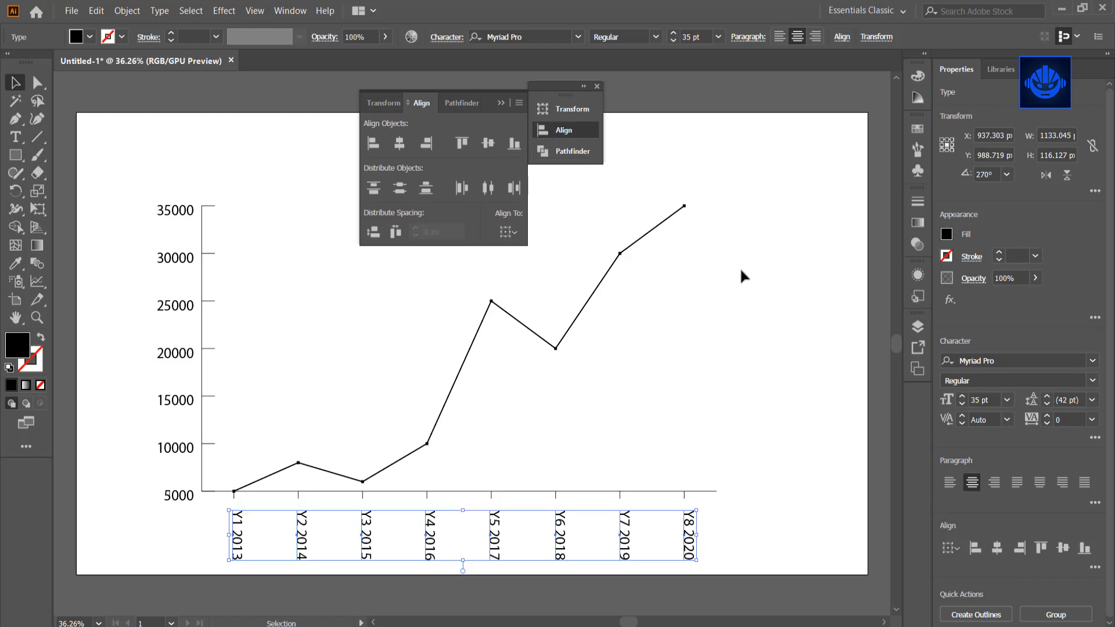
pyautogui.press('Up')
pyautogui.press('Up')
pyautogui.press('Up')
pyautogui.press('Up')
pyautogui.press('Up')
pyautogui.press('Up')
pyautogui.press('Up')
pyautogui.press('Up')
pyautogui.press('Up')
pyautogui.press('Up')
pyautogui.press('Up')
pyautogui.press('Up')
pyautogui.press('Up')
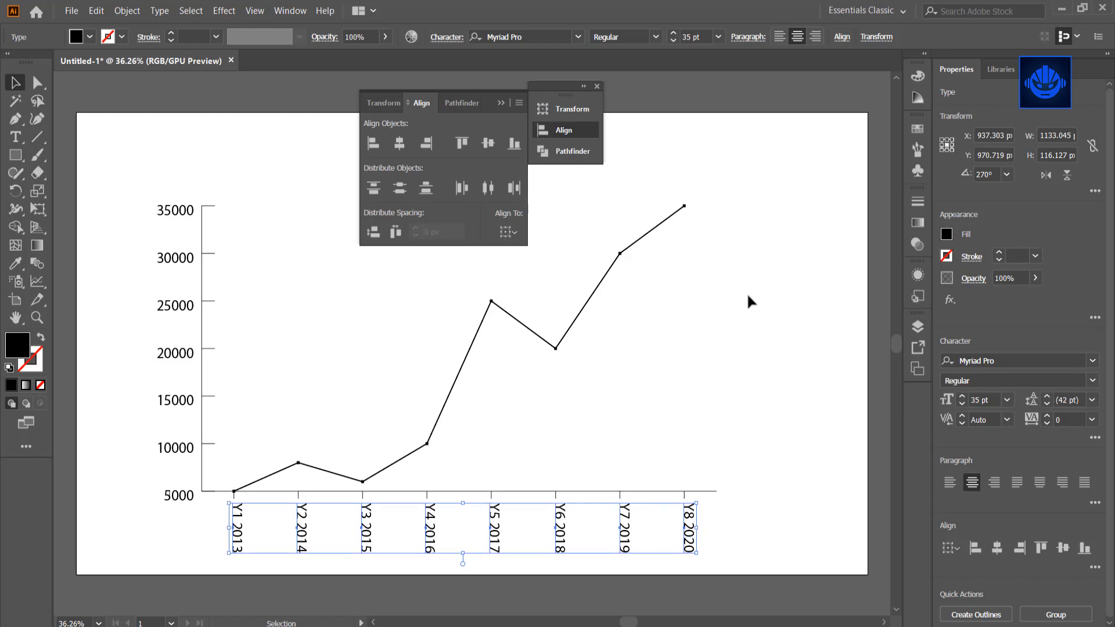
pyautogui.click(747, 291)
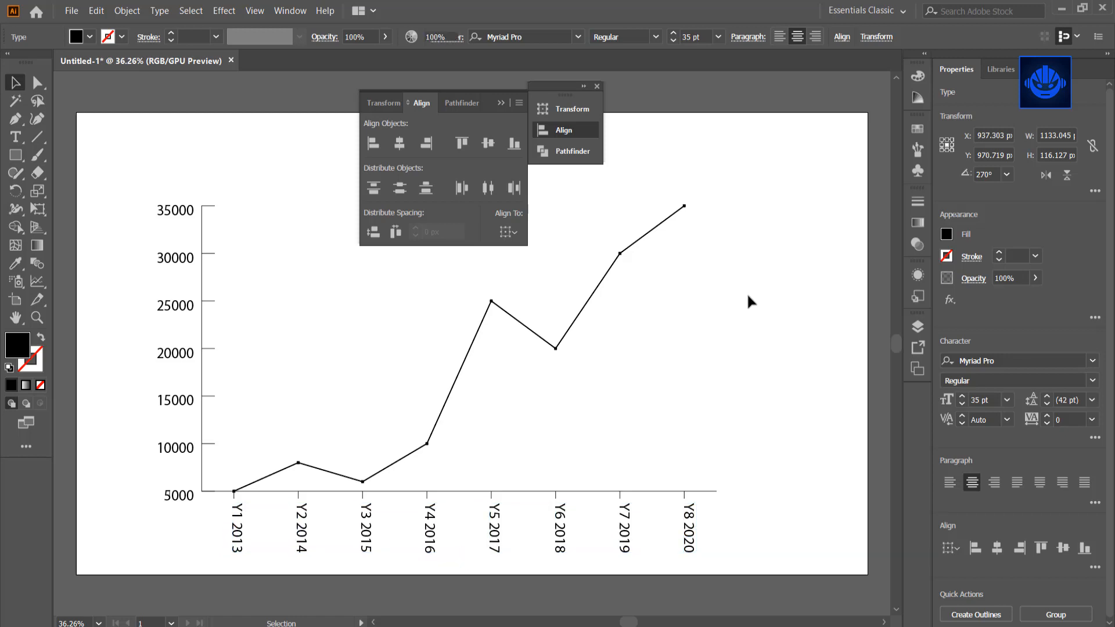
# - Collapse the Align panel and dock the Transform, Align and Pathfinder group with the other collapsed panels
pyautogui.click(501, 104)
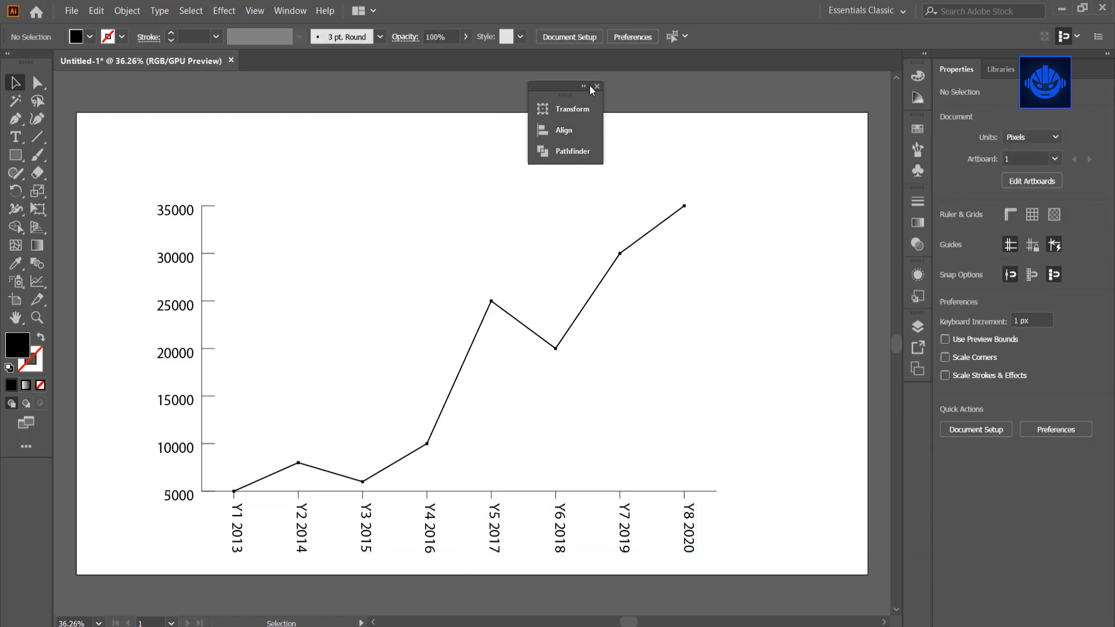
pyautogui.moveTo(591, 90); pyautogui.dragTo(925, 121)
# - Move the entire chart about 94 px right and 85 px up to centre it on the artboard, and deselect it
pyautogui.scroll(-2, 649, 277)
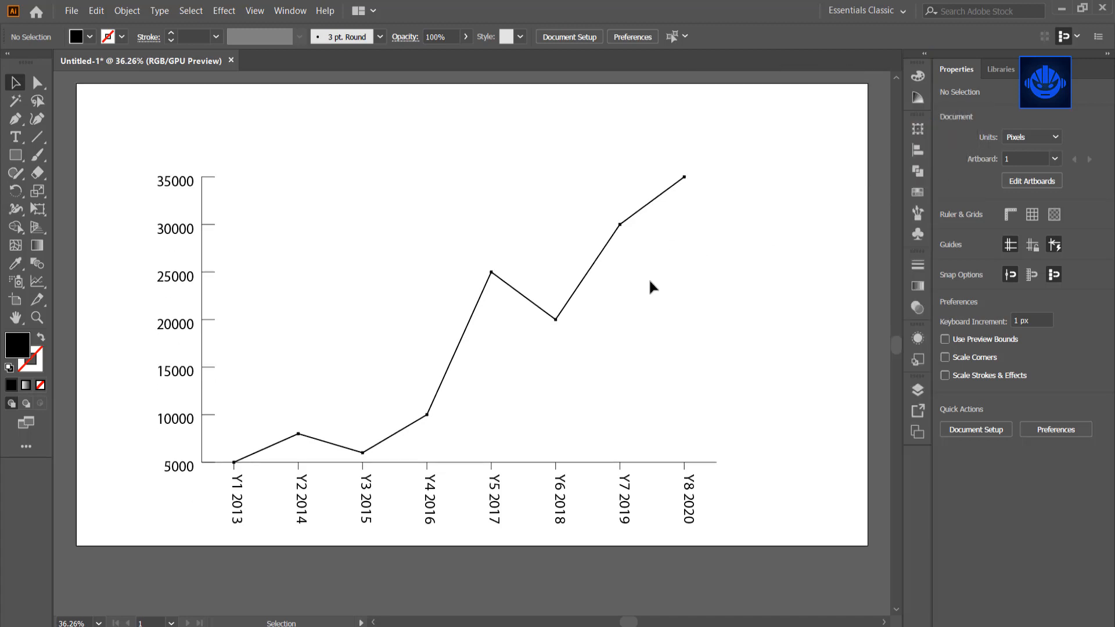
pyautogui.scroll(1, 649, 281)
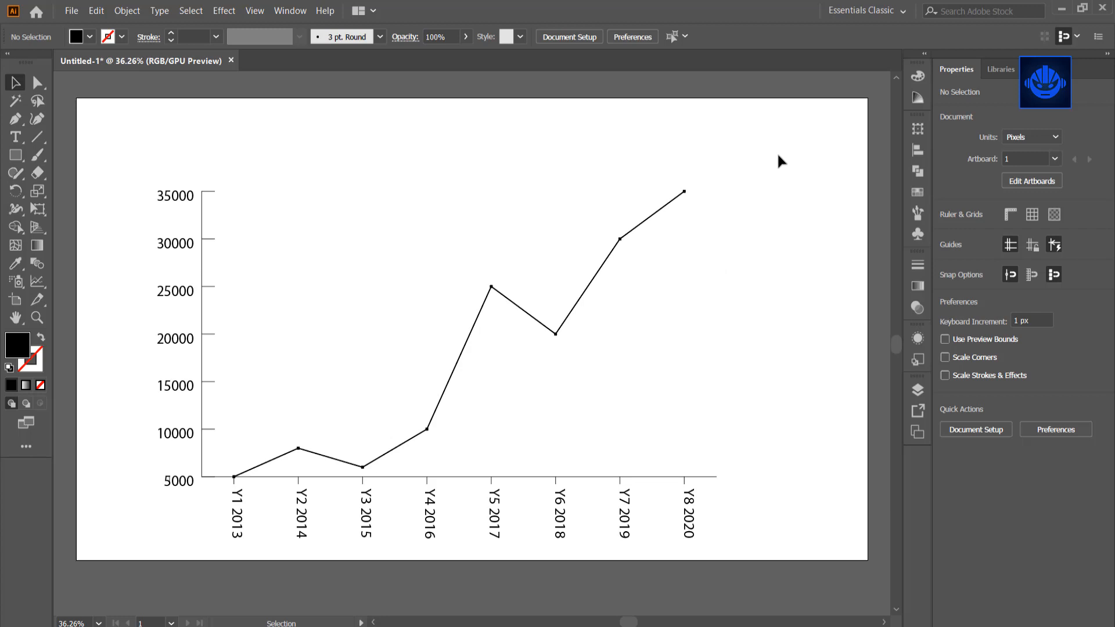
pyautogui.moveTo(789, 134); pyautogui.dragTo(80, 561)
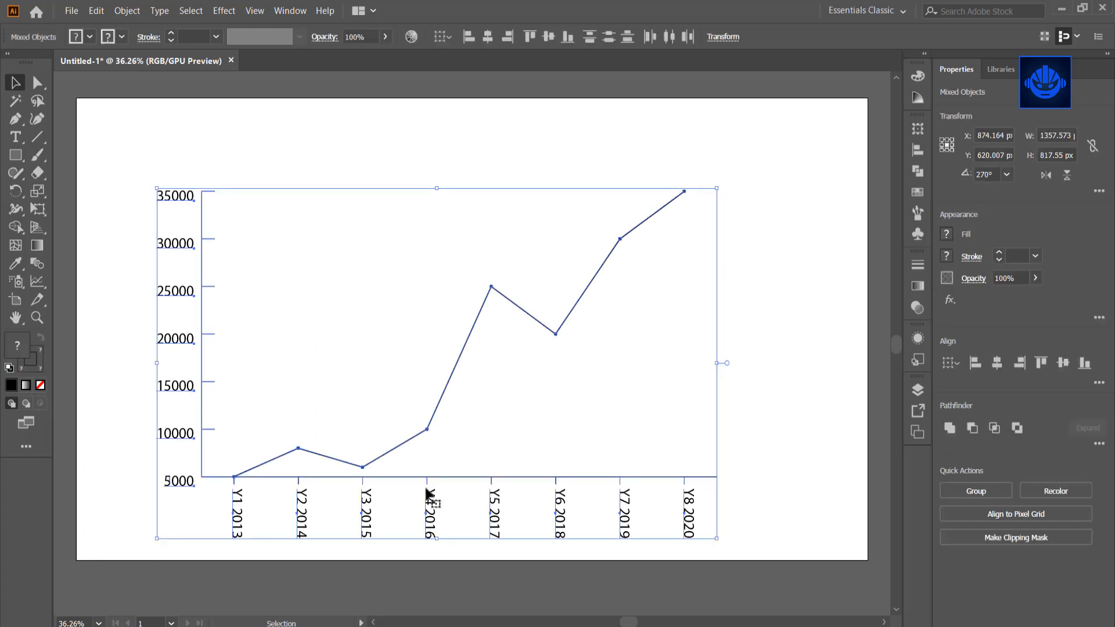
pyautogui.moveTo(459, 494); pyautogui.dragTo(505, 440)
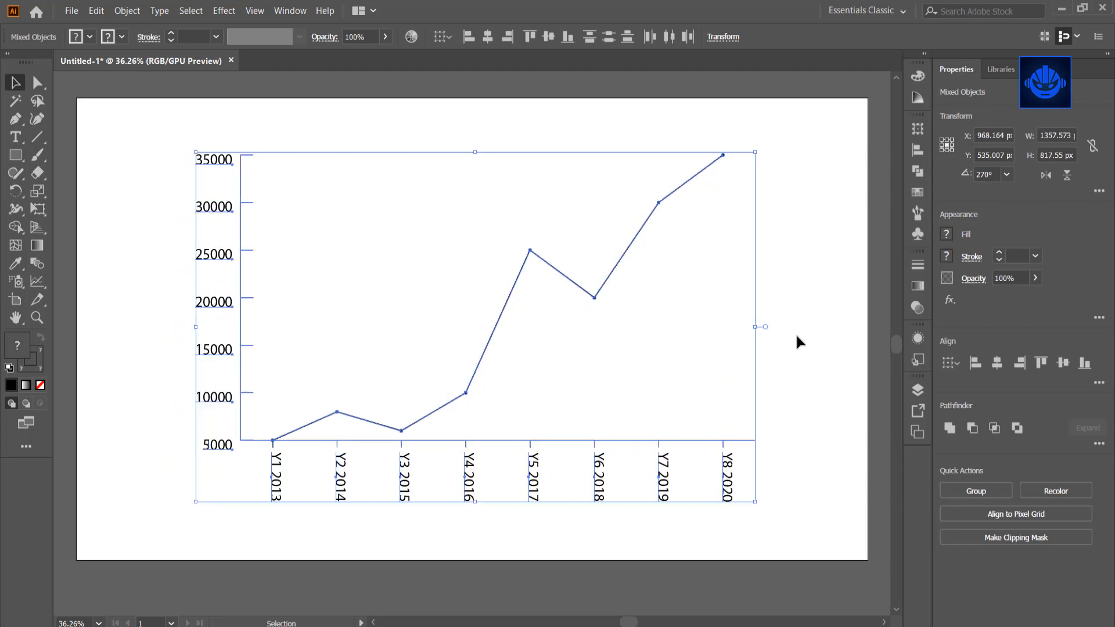
pyautogui.click(820, 316)
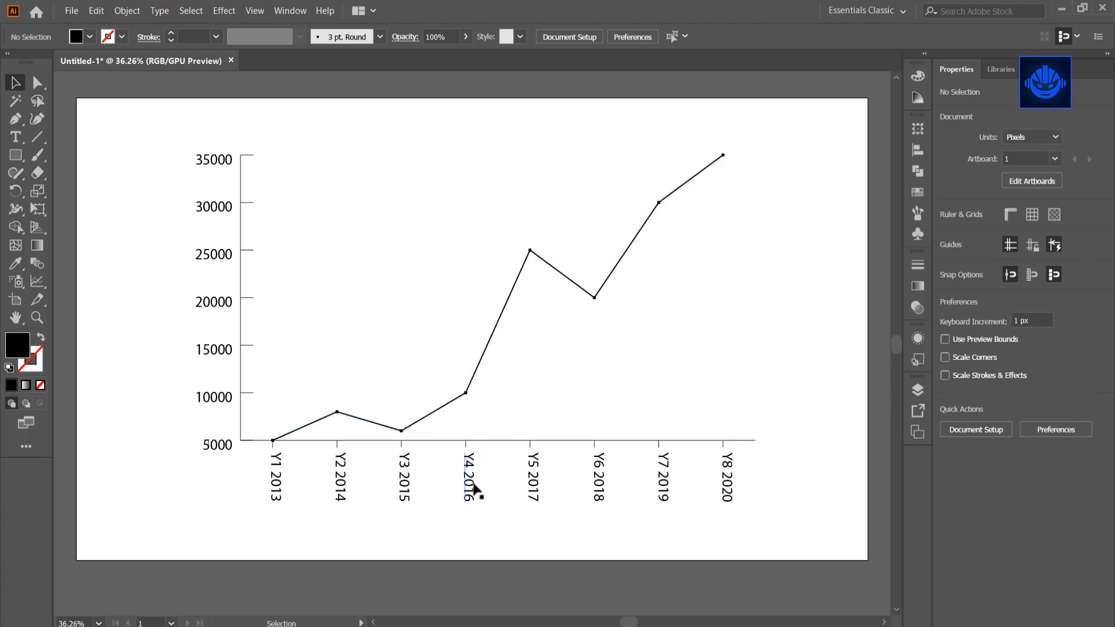
# - Change the stroke colour of the graph's data line to the medium blue swatch
pyautogui.click(497, 329)
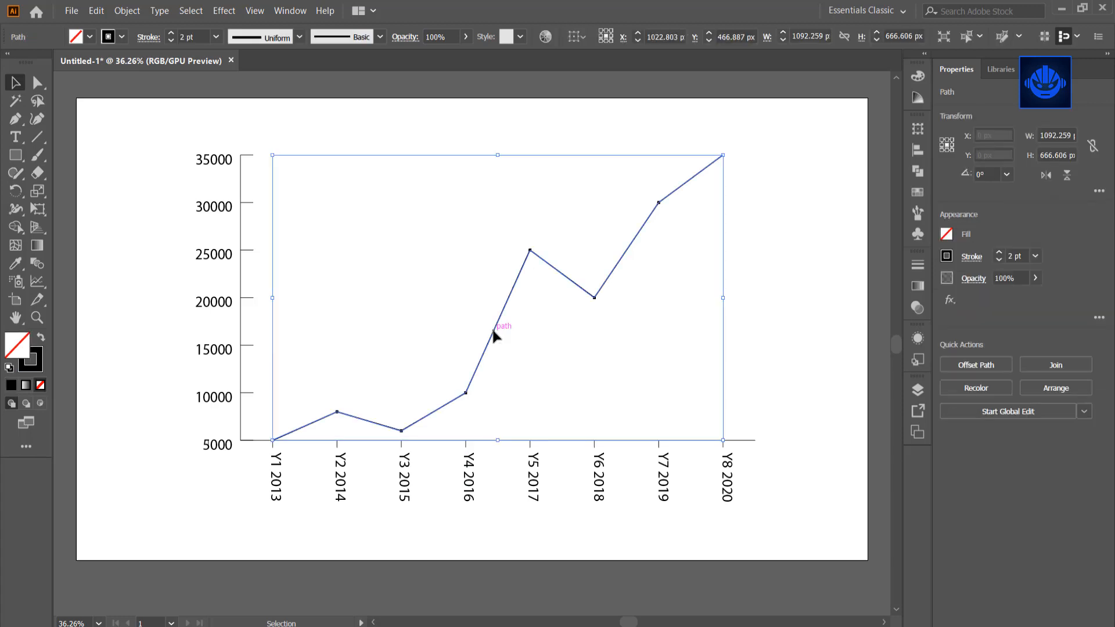
pyautogui.click(946, 256)
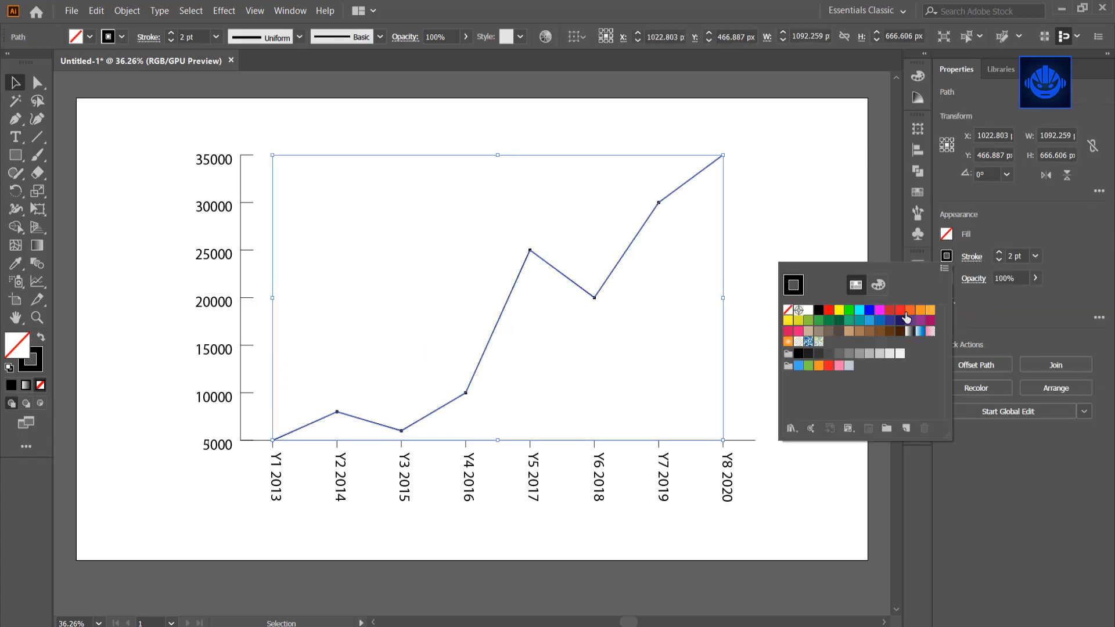
pyautogui.click(880, 320)
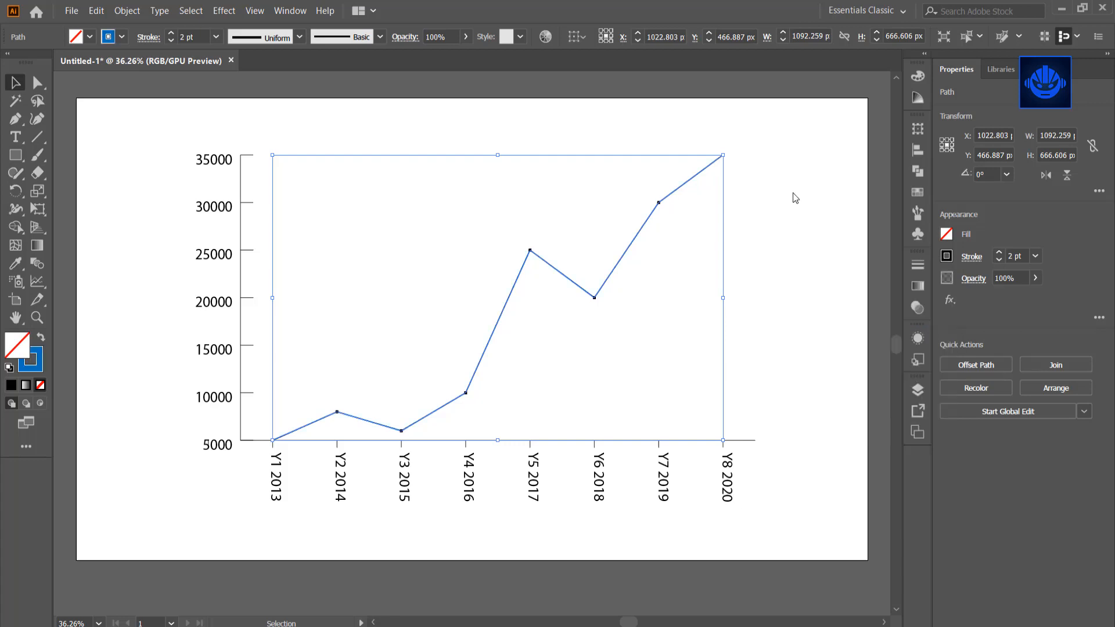
pyautogui.click(768, 340)
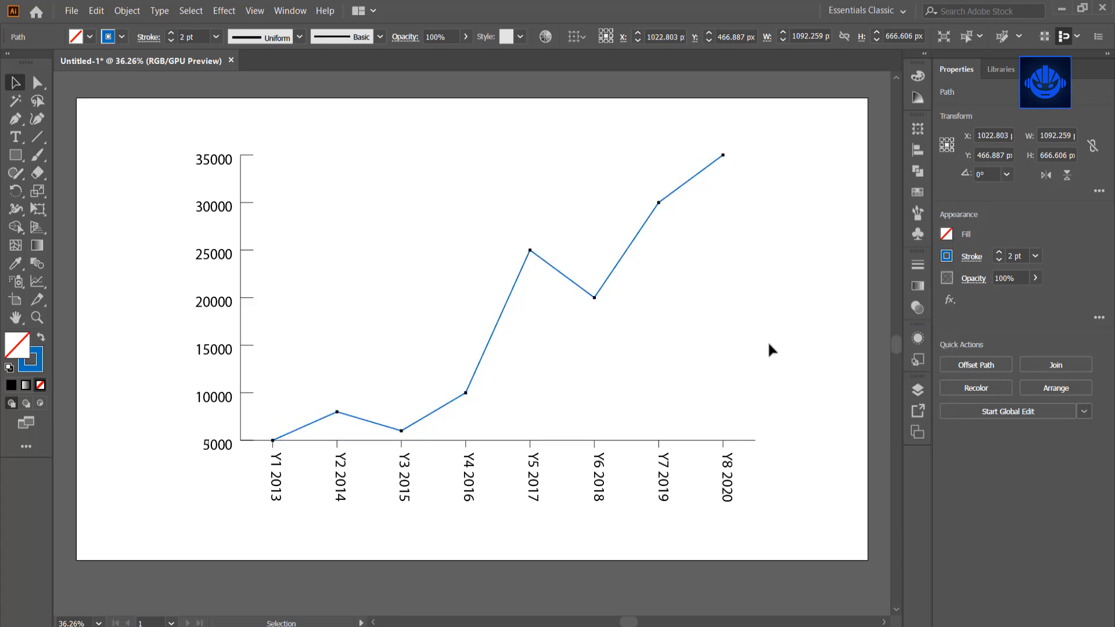
# - Apply the same blue stroke to the horizontal axis line and deselect it
pyautogui.click(641, 440)
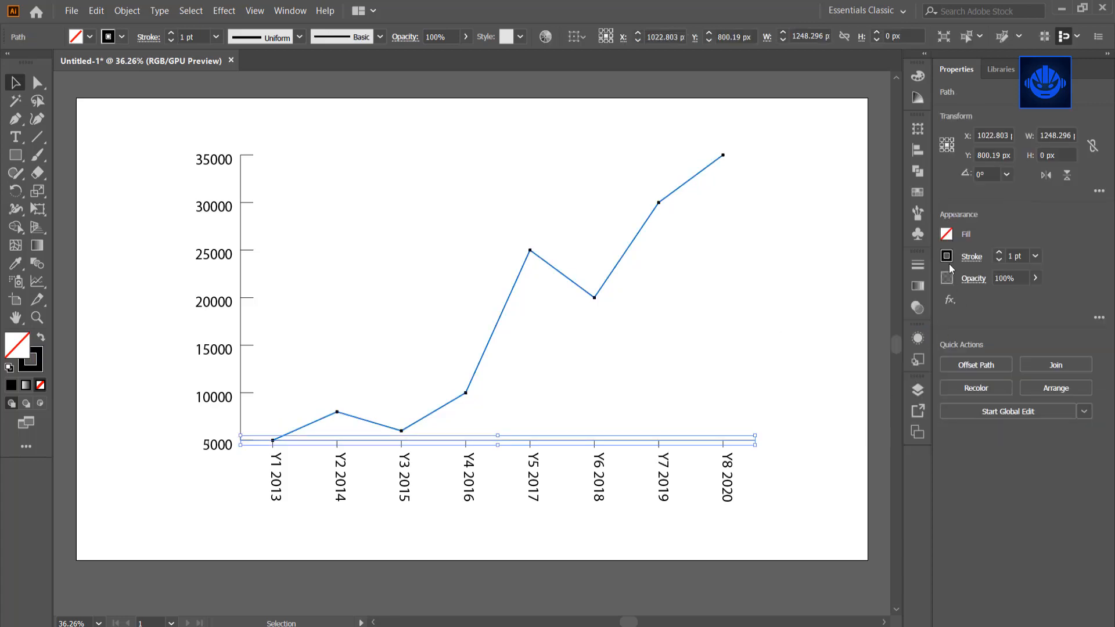
pyautogui.click(947, 256)
pyautogui.click(880, 321)
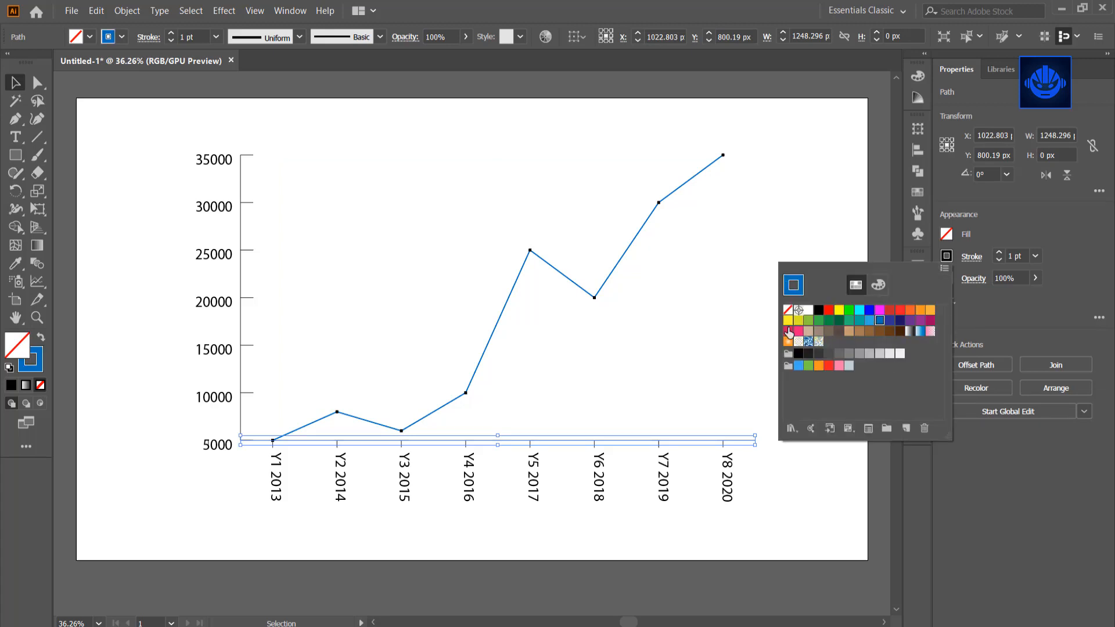
pyautogui.click(727, 311)
pyautogui.click(822, 472)
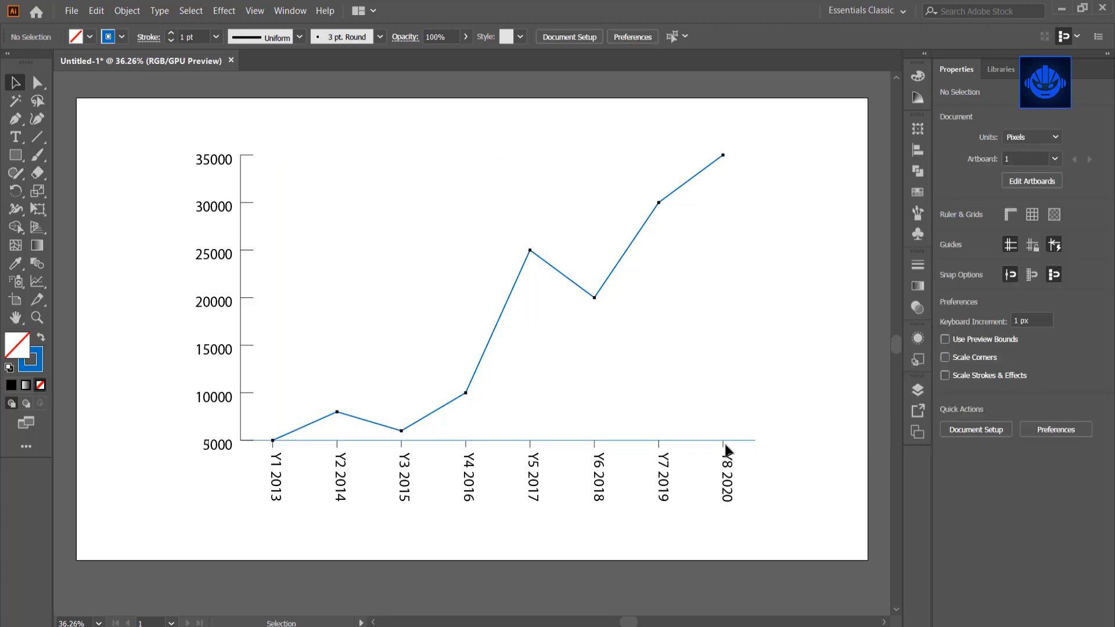
# - Recolour the group of tick marks on the horizontal axis with the same blue stroke and deselect it
pyautogui.click(723, 444)
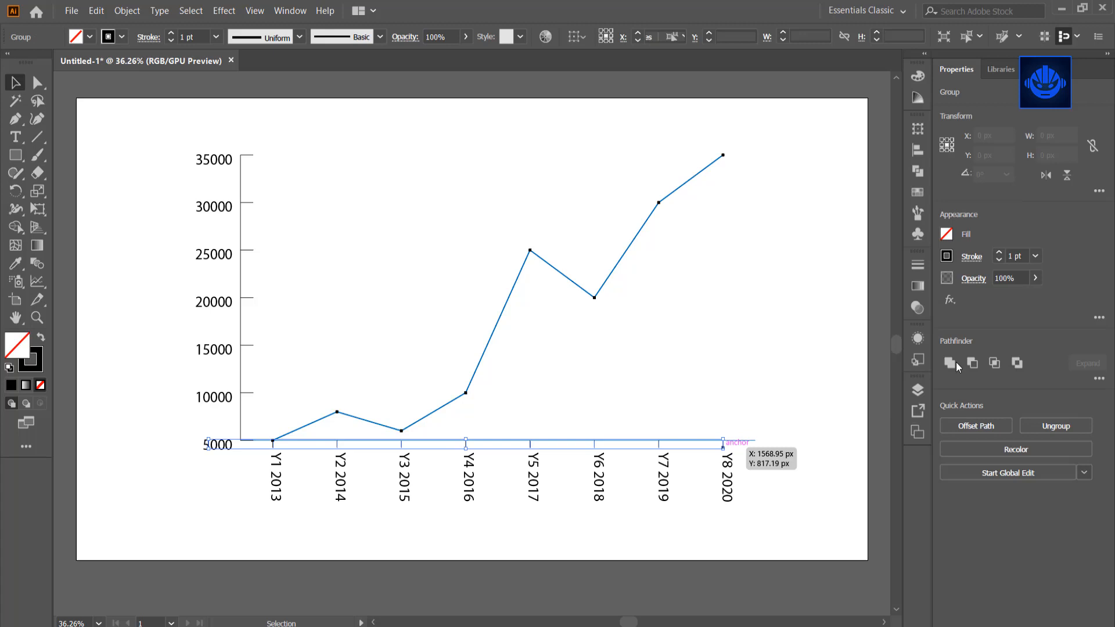
pyautogui.click(946, 256)
pyautogui.click(879, 322)
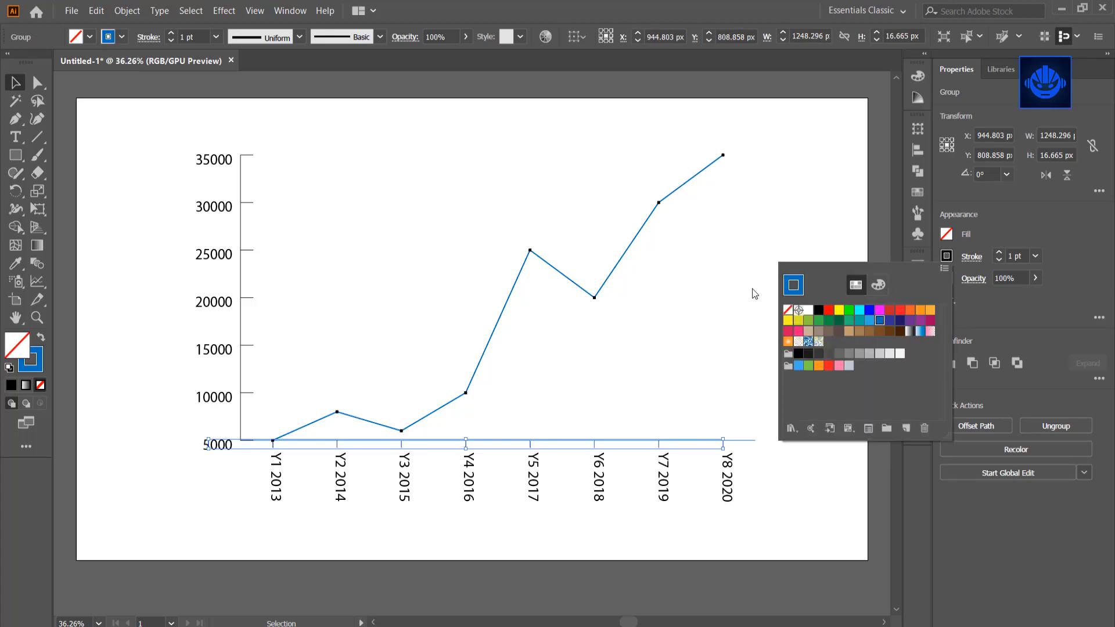
pyautogui.click(756, 330)
pyautogui.click(633, 548)
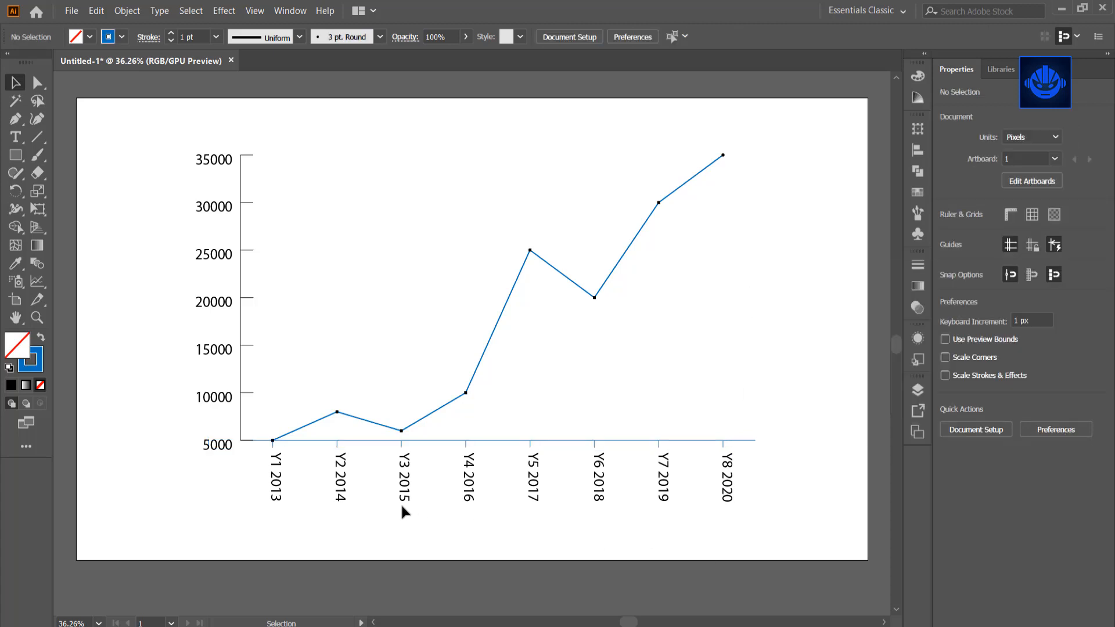
# - Ungroup the vertical axis from its tick marks and value labels, and clear the selection
pyautogui.click(239, 412)
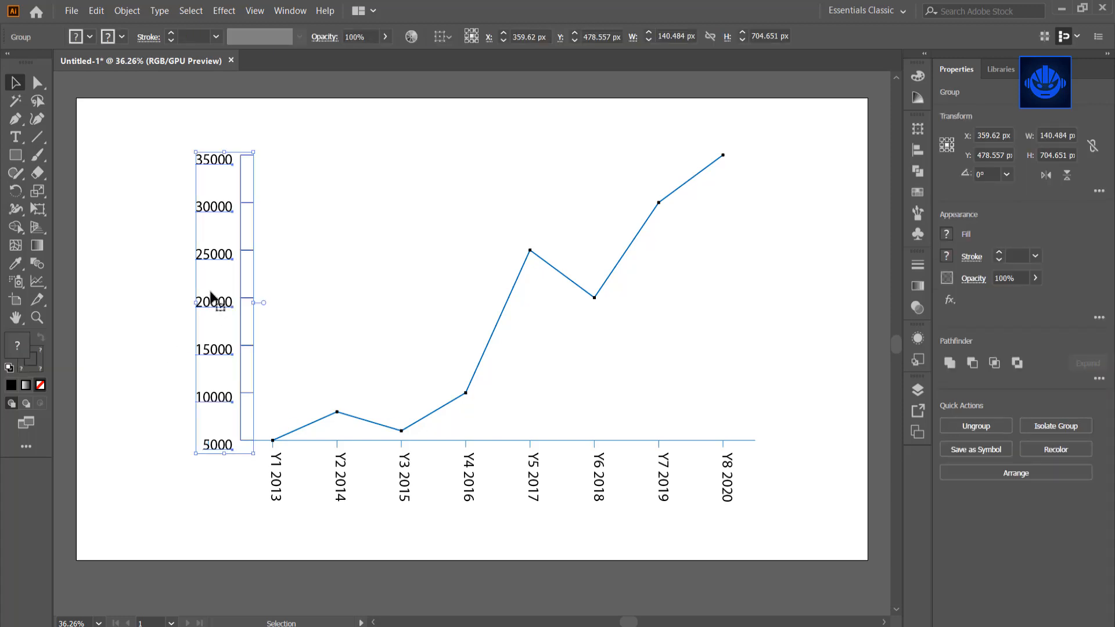
pyautogui.rightClick(210, 254)
pyautogui.click(248, 363)
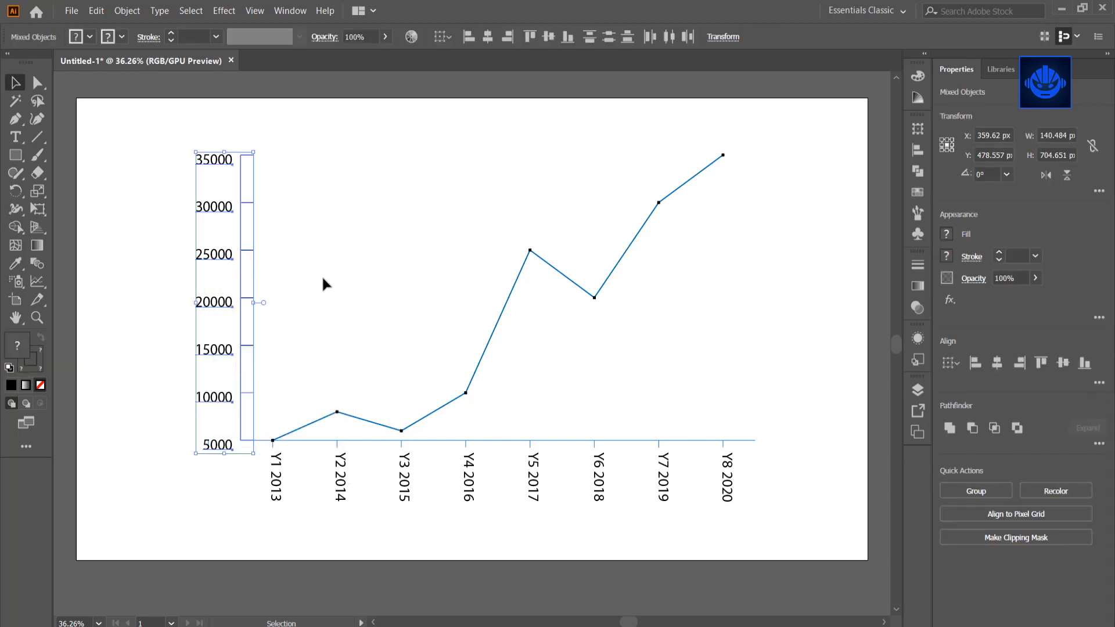
pyautogui.click(324, 284)
# - Give the vertical axis line the same blue stroke and deselect it
pyautogui.click(240, 268)
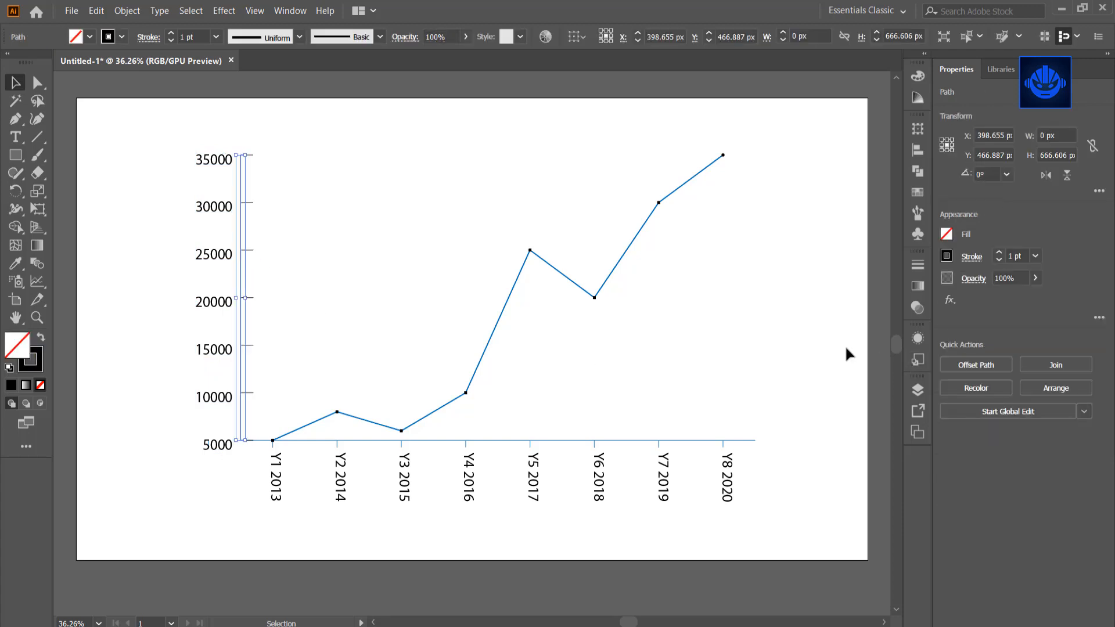
pyautogui.click(946, 256)
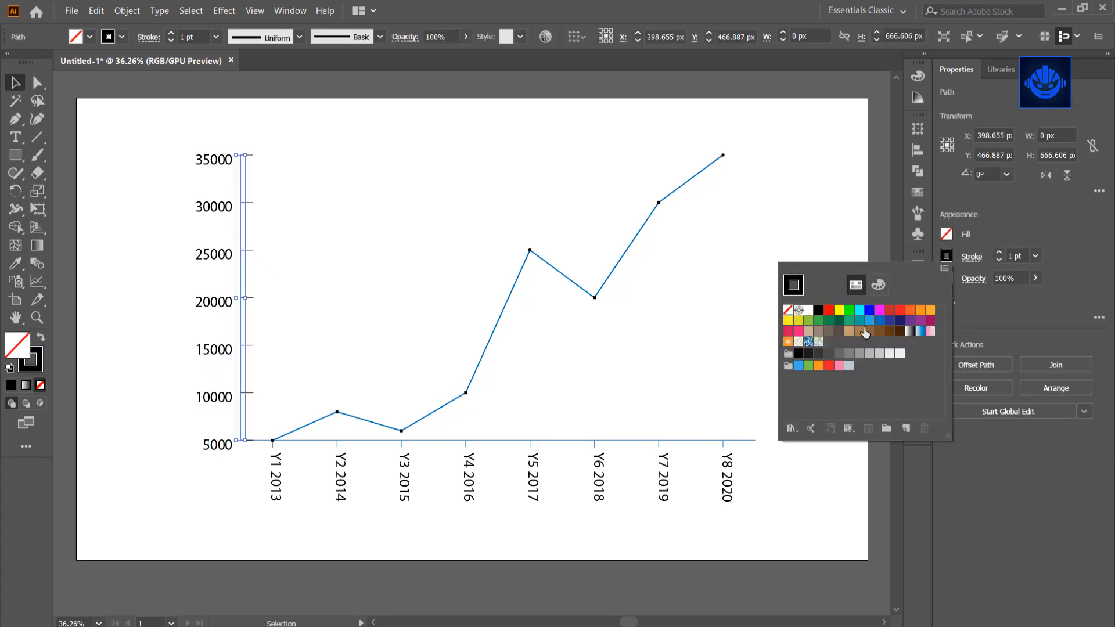
pyautogui.click(879, 322)
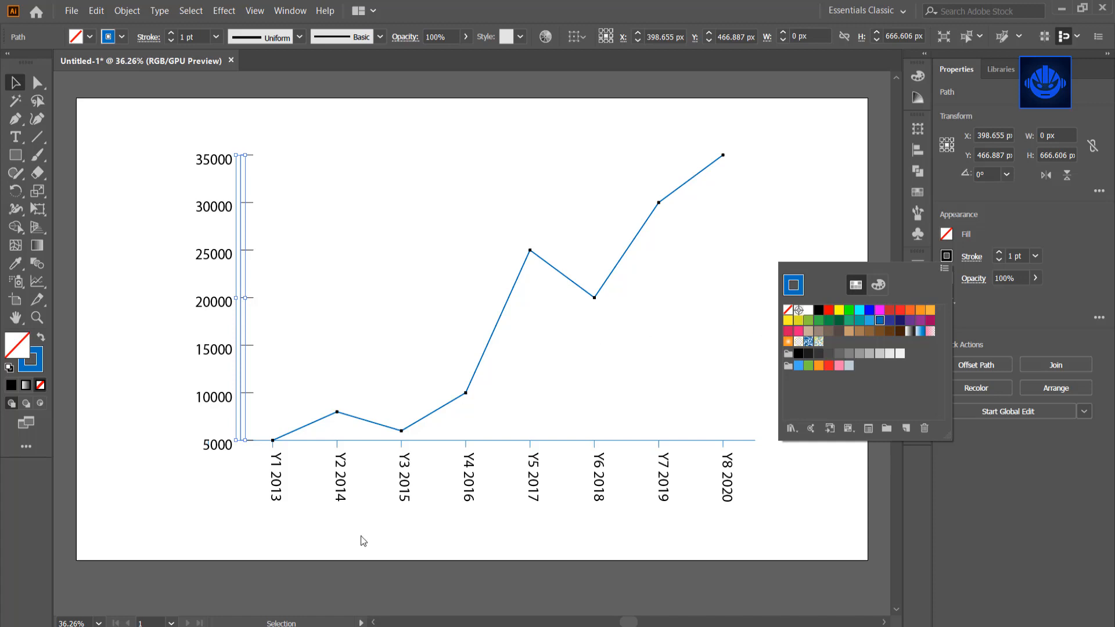
pyautogui.click(218, 486)
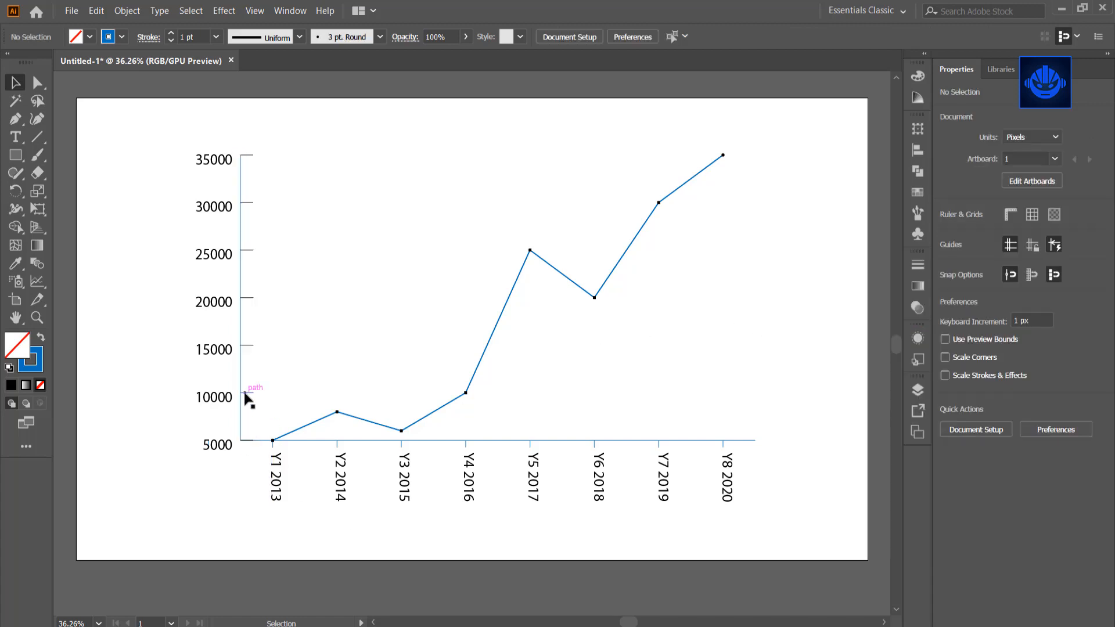
# - Recolour the vertical axis tick marks with the same blue stroke and deselect them
pyautogui.click(246, 393)
pyautogui.click(945, 259)
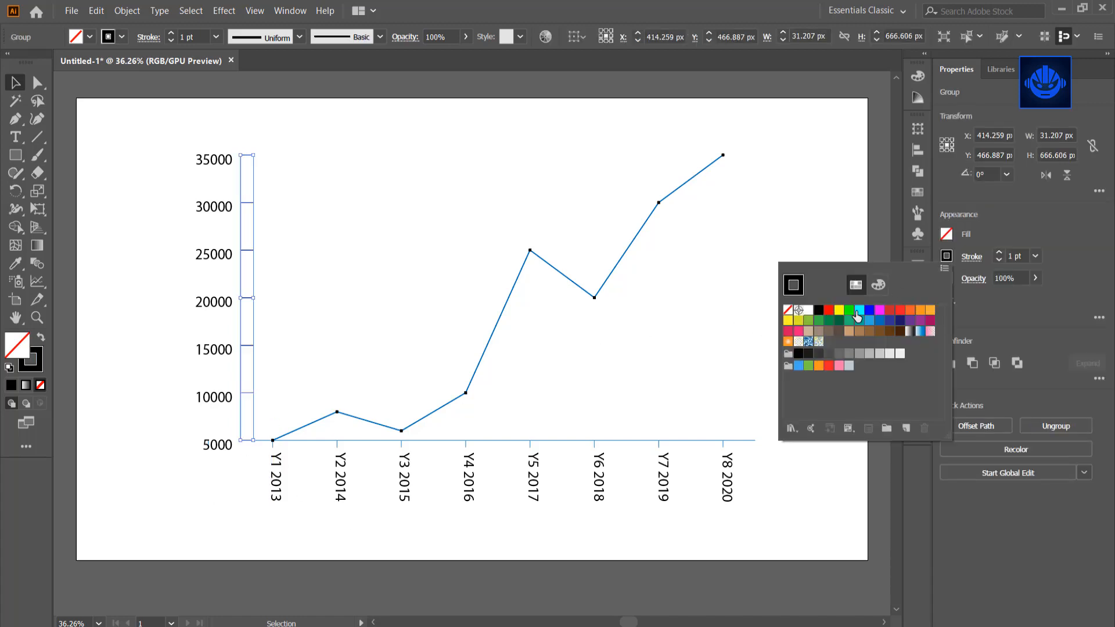
pyautogui.click(880, 323)
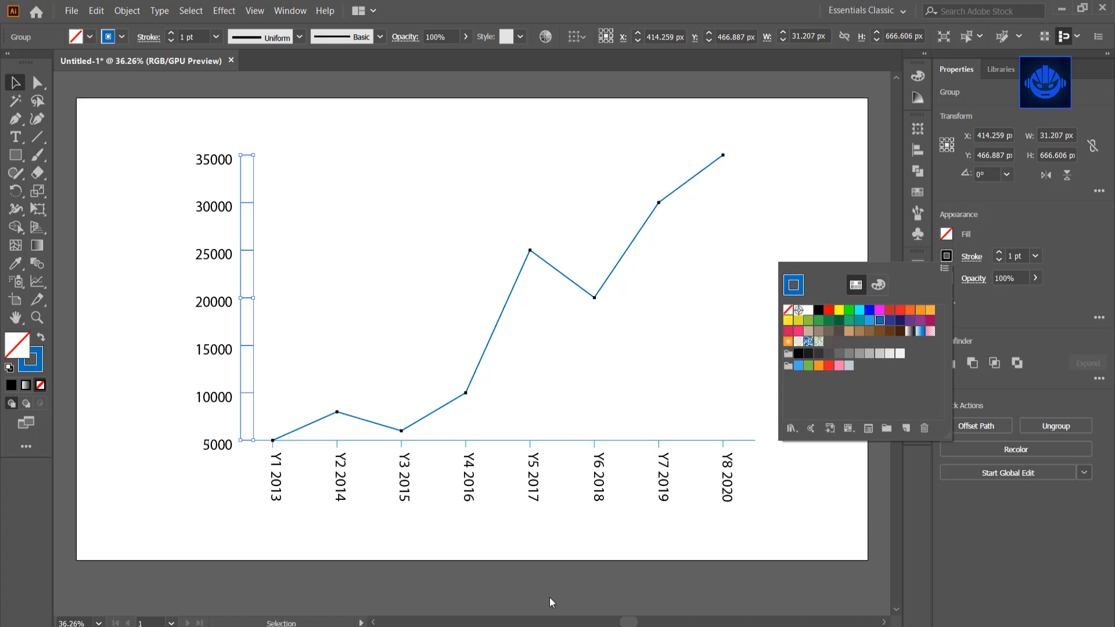
pyautogui.click(532, 544)
pyautogui.click(486, 545)
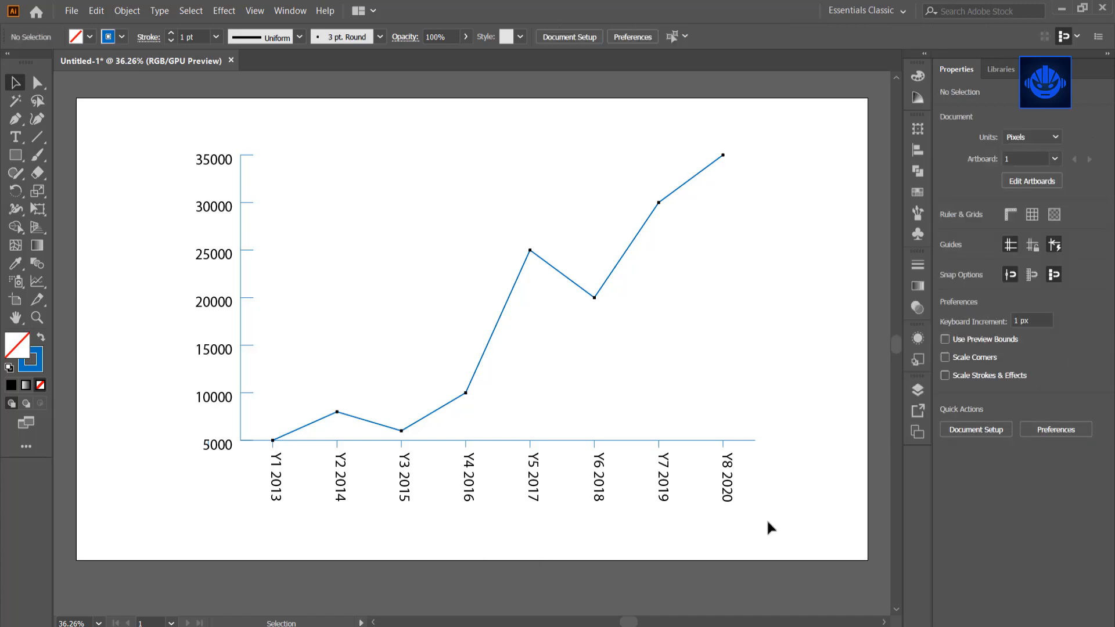
# - Fill all eight year labels, Y1 2013 to Y8 2020, with the same blue
pyautogui.moveTo(783, 520); pyautogui.dragTo(250, 451)
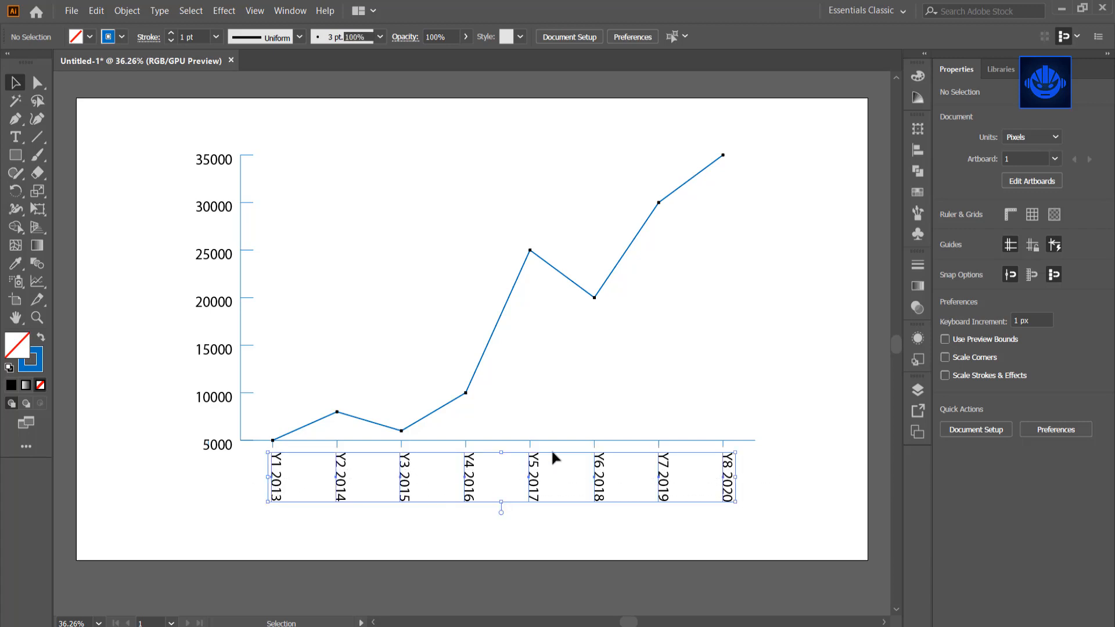
pyautogui.click(946, 234)
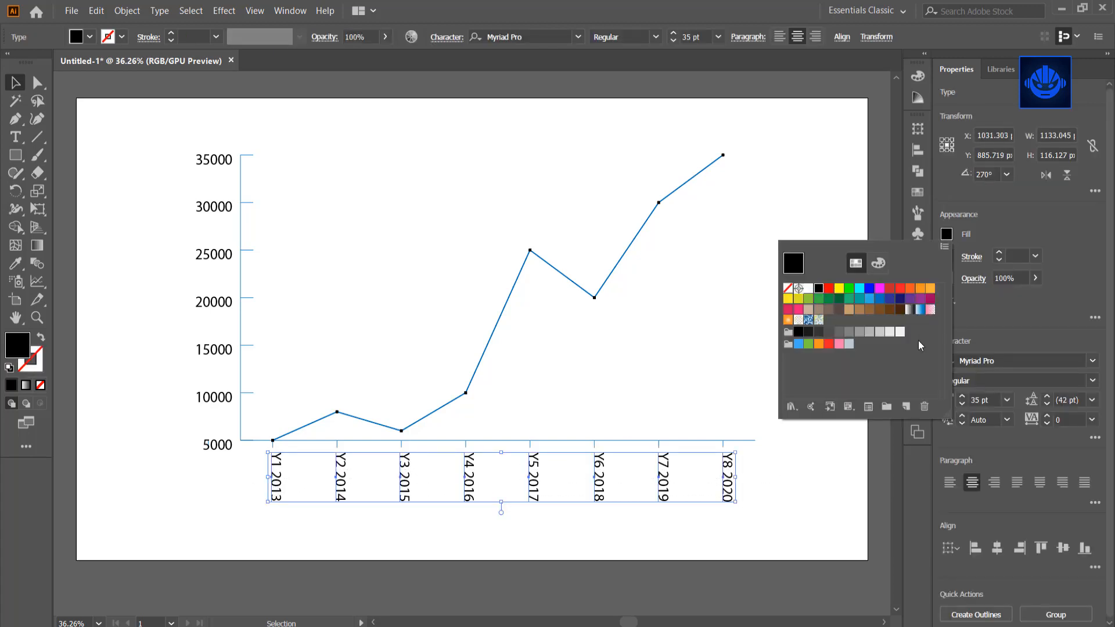
pyautogui.click(880, 299)
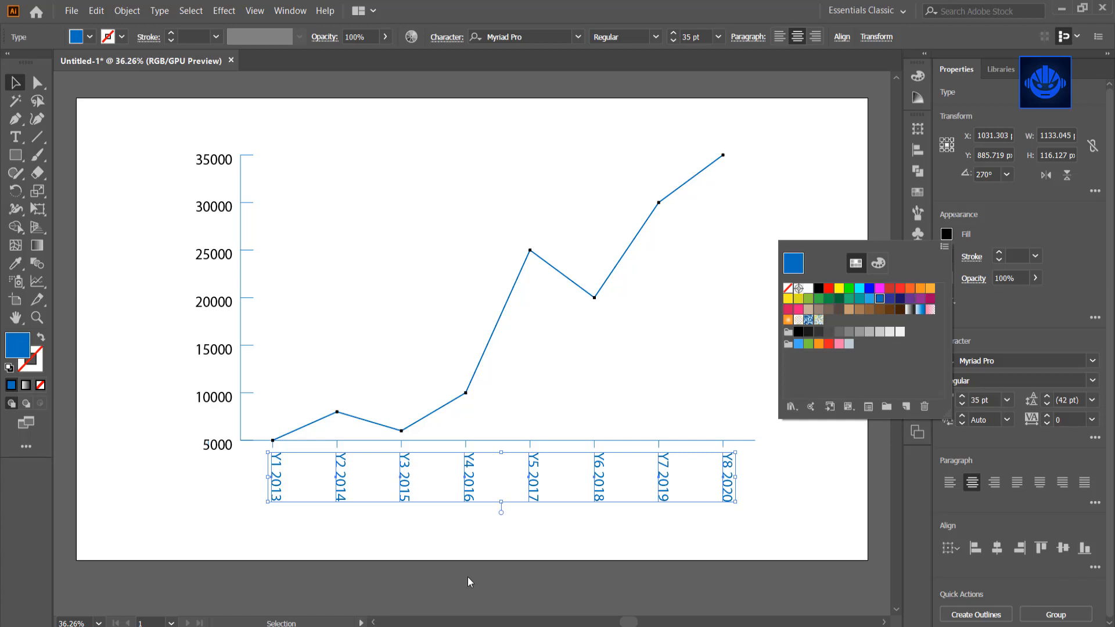
pyautogui.click(366, 544)
pyautogui.moveTo(168, 189); pyautogui.dragTo(218, 471)
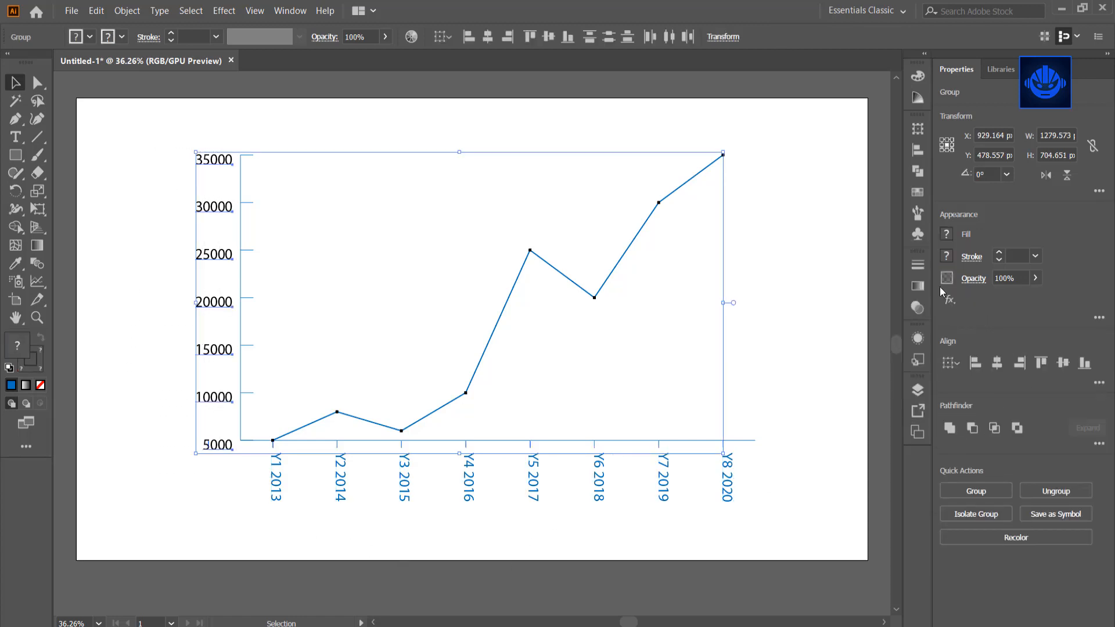
pyautogui.click(172, 482)
pyautogui.moveTo(215, 474); pyautogui.dragTo(183, 138)
pyautogui.click(141, 288)
# - Fill the group of value labels from 5000 to 35000 with the same blue and deselect it
pyautogui.click(202, 309)
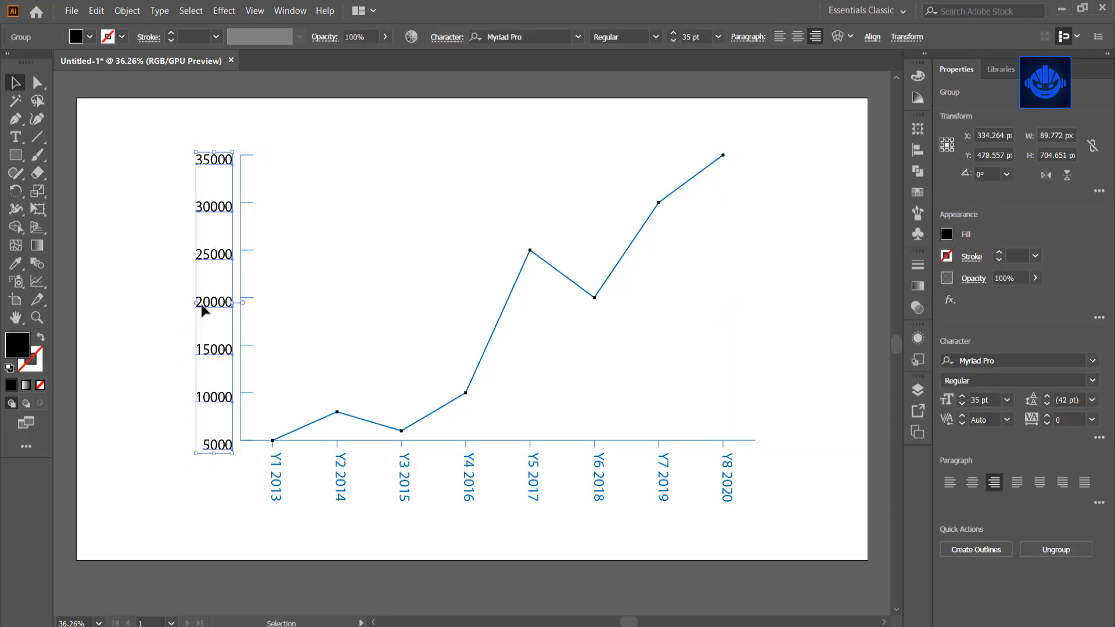
pyautogui.click(947, 235)
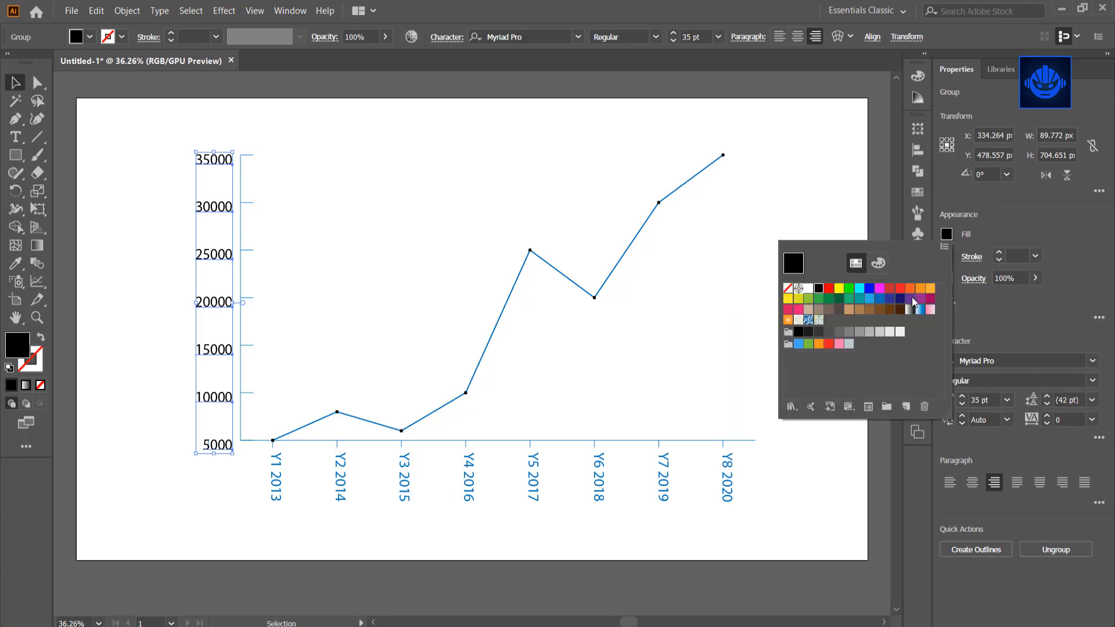
pyautogui.click(880, 298)
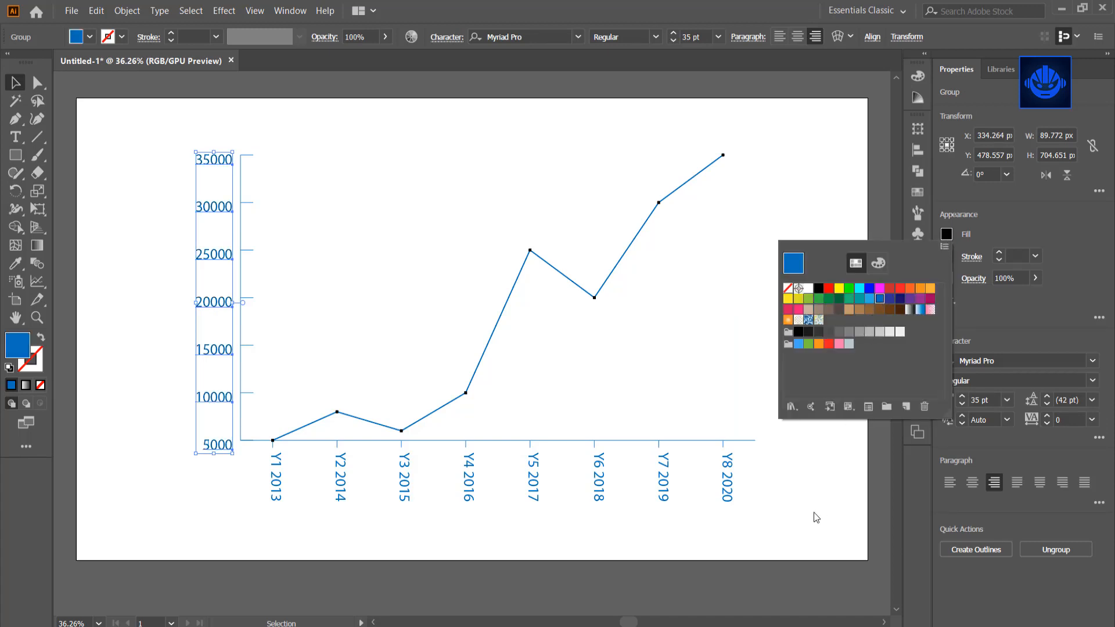
pyautogui.click(725, 530)
pyautogui.click(510, 520)
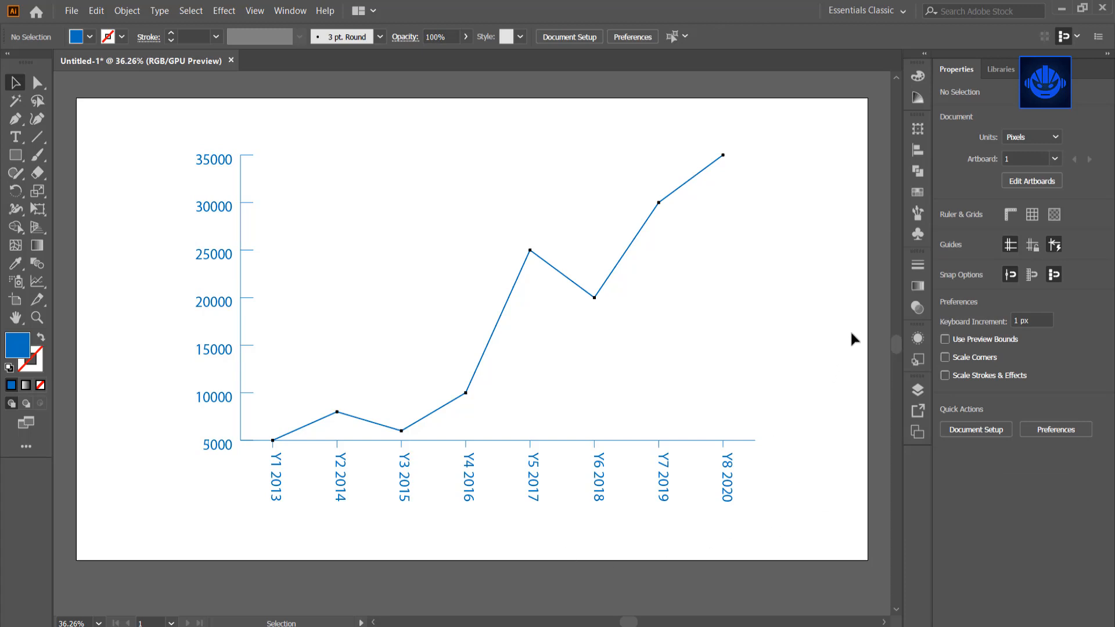
# - Add three new layers above Layer 1
pyautogui.click(918, 385)
pyautogui.click(860, 609)
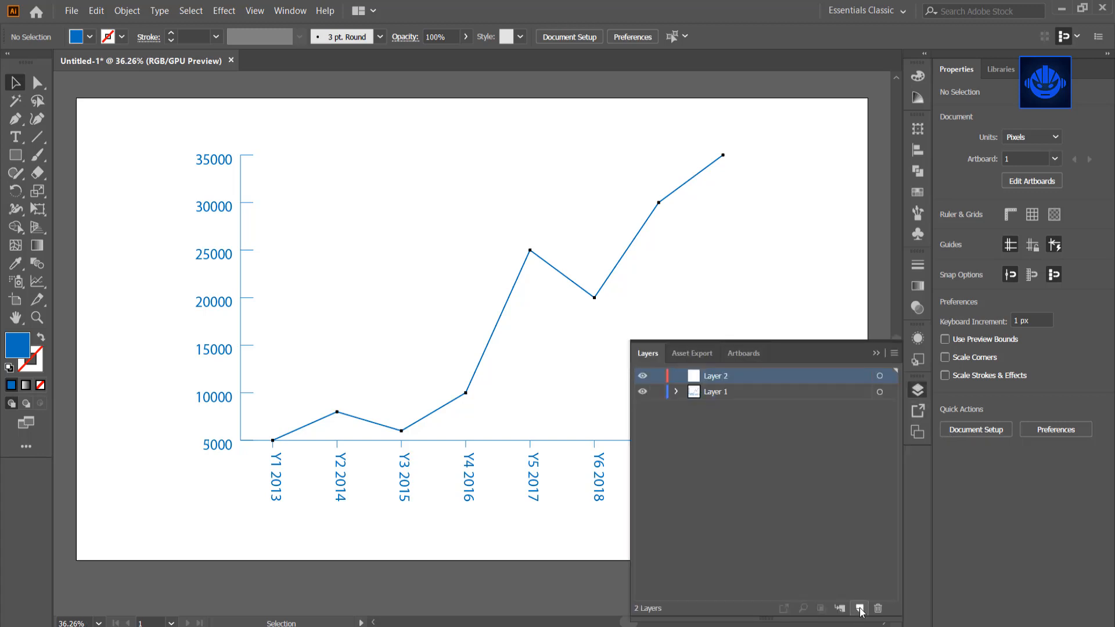
pyautogui.click(860, 608)
pyautogui.click(860, 608)
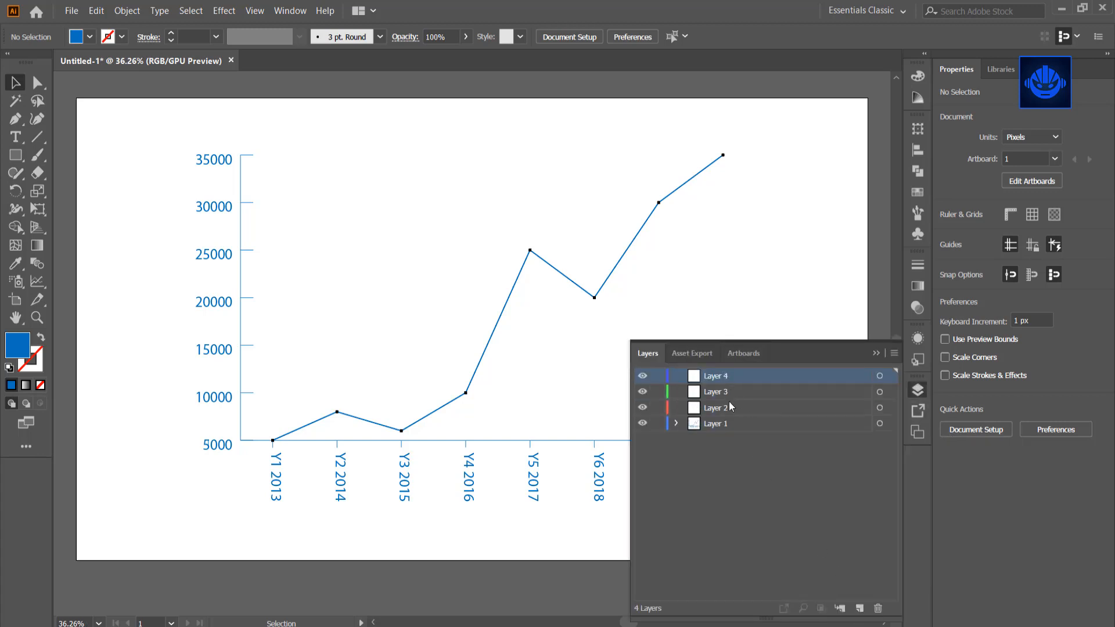
# - Rename Layer 2 as Axis
pyautogui.doubleClick(723, 413)
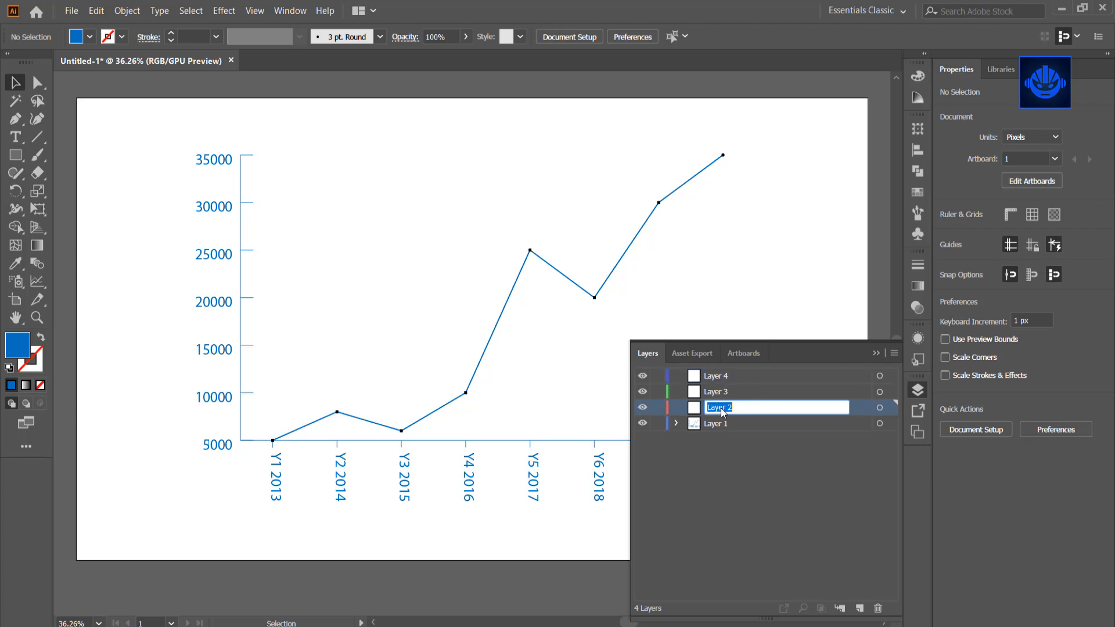
pyautogui.write('Lin')
pyautogui.write('e')
pyautogui.press('BackSpace')
pyautogui.press('BackSpace')
pyautogui.press('BackSpace')
pyautogui.press('BackSpace')
pyautogui.write('Axis')
# - Rename Layer 3 as Line and Layer 4 as Dots
pyautogui.doubleClick(714, 390)
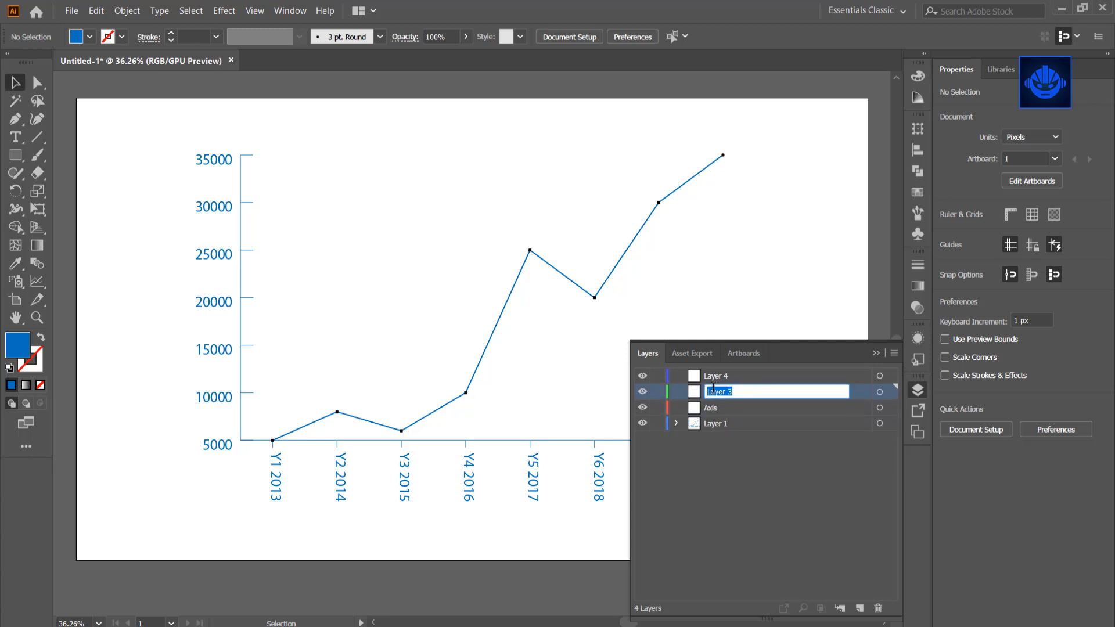
pyautogui.write('Line')
pyautogui.doubleClick(716, 377)
pyautogui.write('Do')
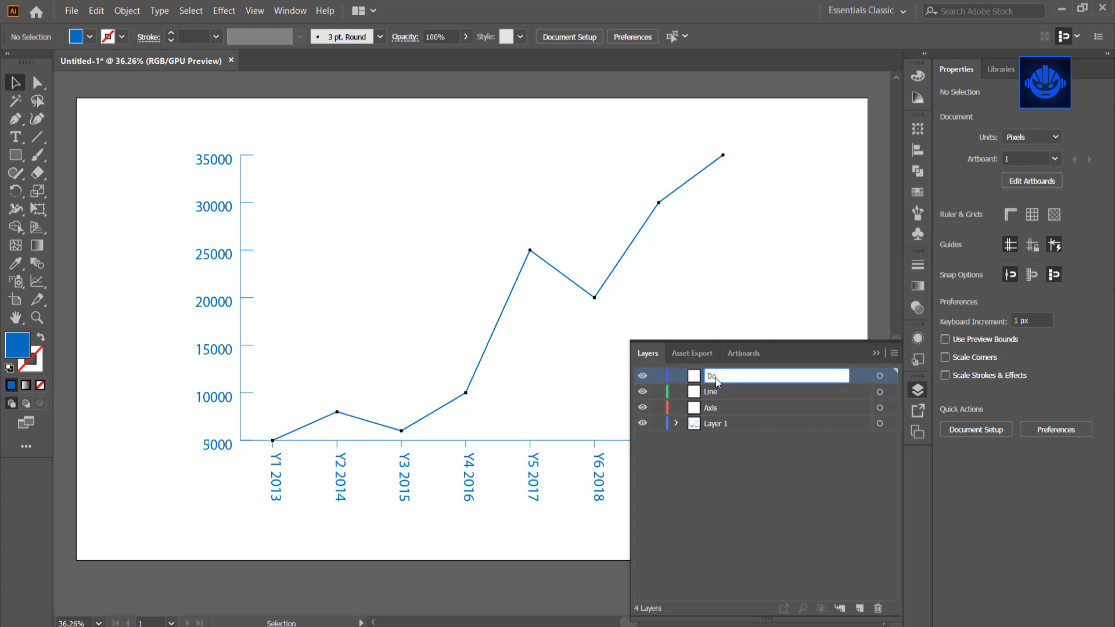
pyautogui.write('ts')
pyautogui.click(758, 440)
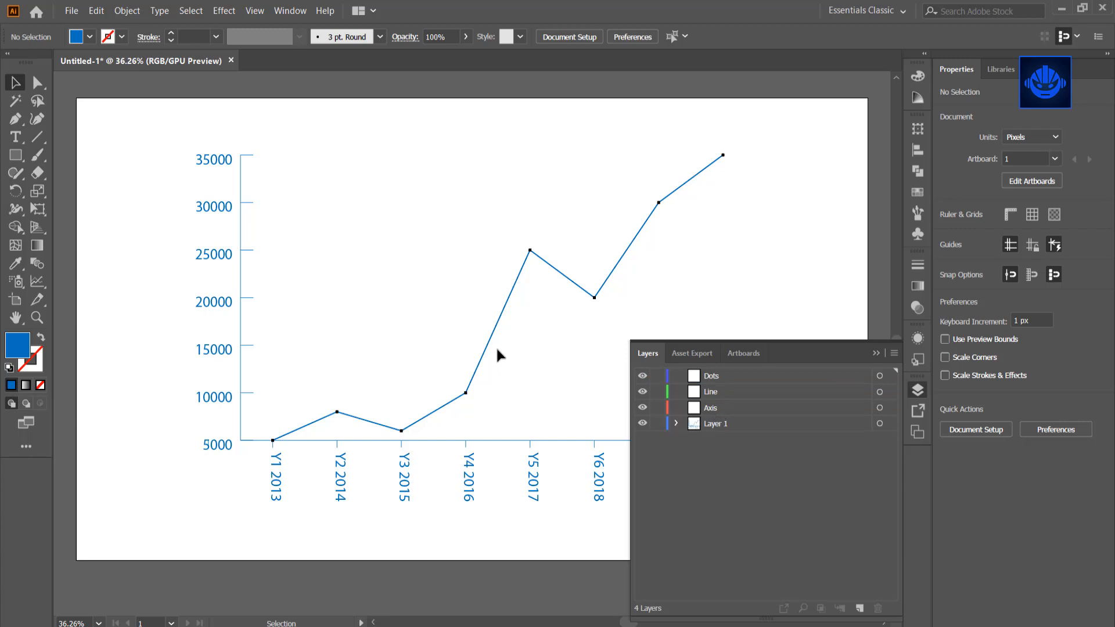
# - Move the graph's line path out of Layer 1 into the Line layer and deselect it
pyautogui.click(494, 330)
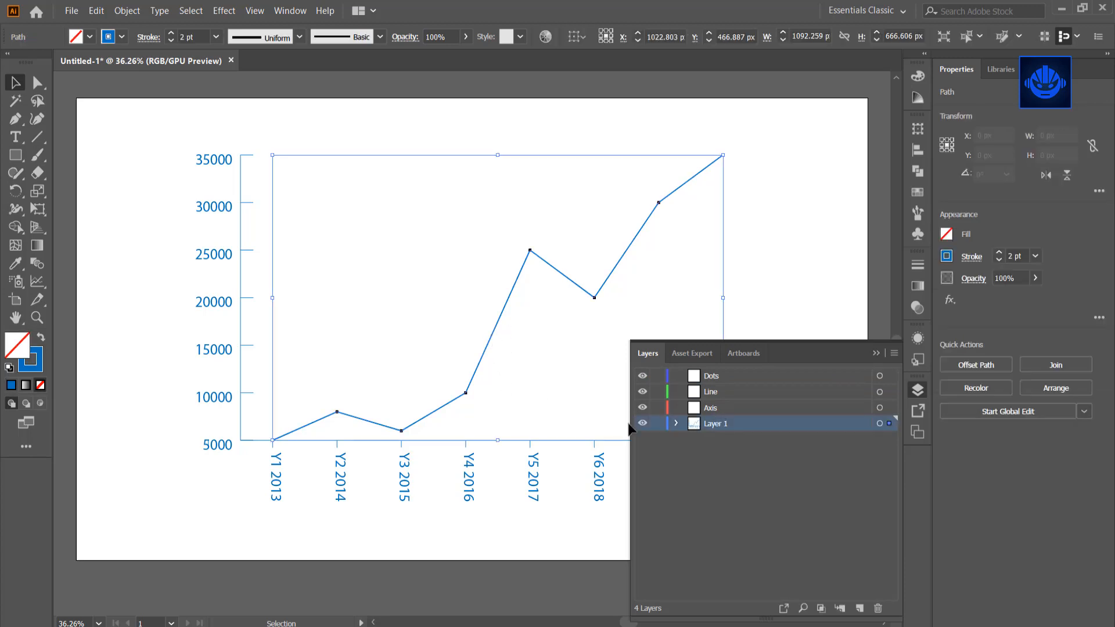
pyautogui.click(677, 423)
pyautogui.scroll(-1, 743, 511)
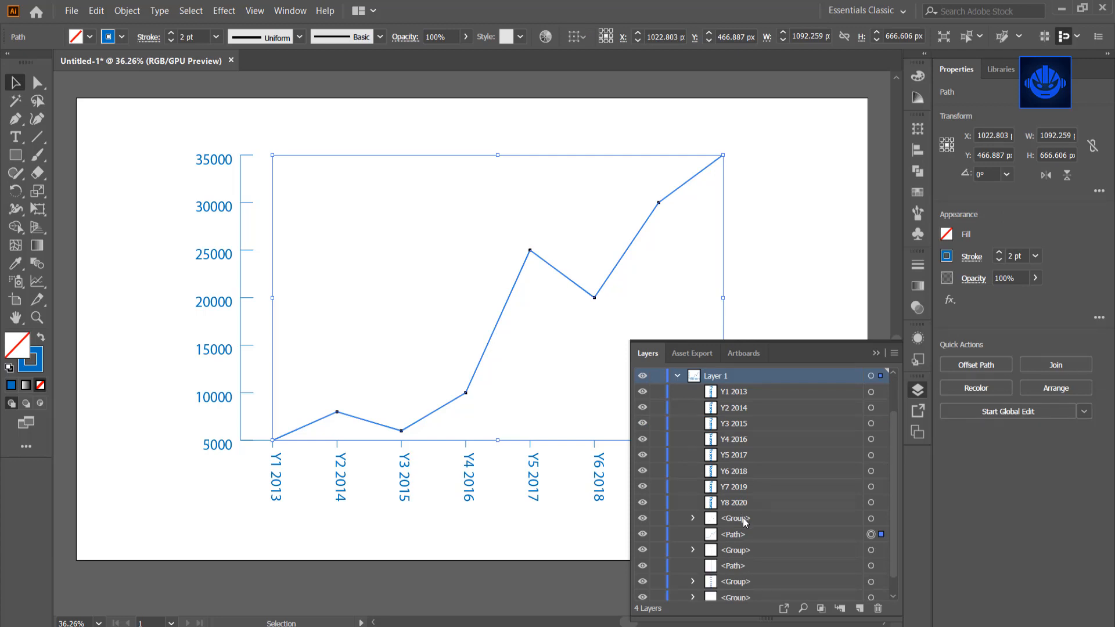
pyautogui.moveTo(742, 534); pyautogui.dragTo(712, 393)
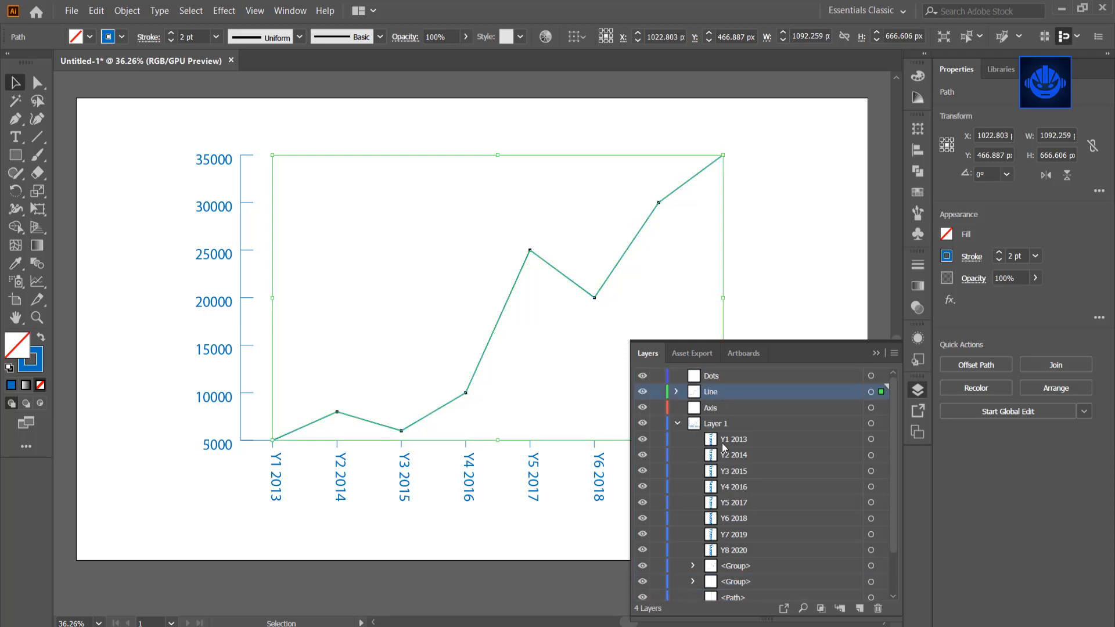
pyautogui.click(540, 235)
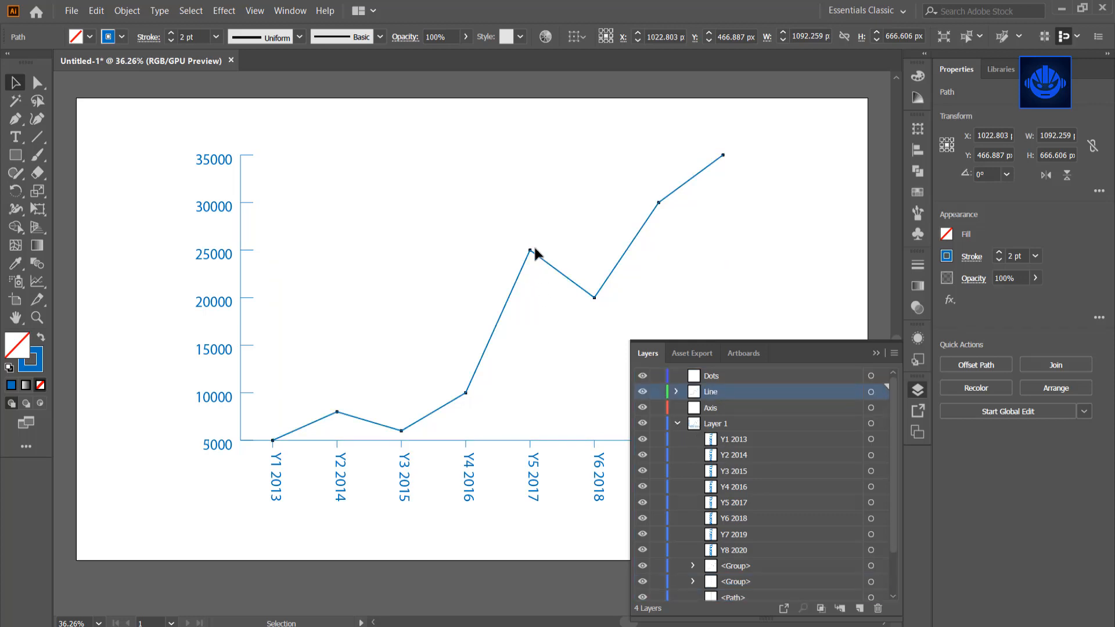
pyautogui.click(530, 250)
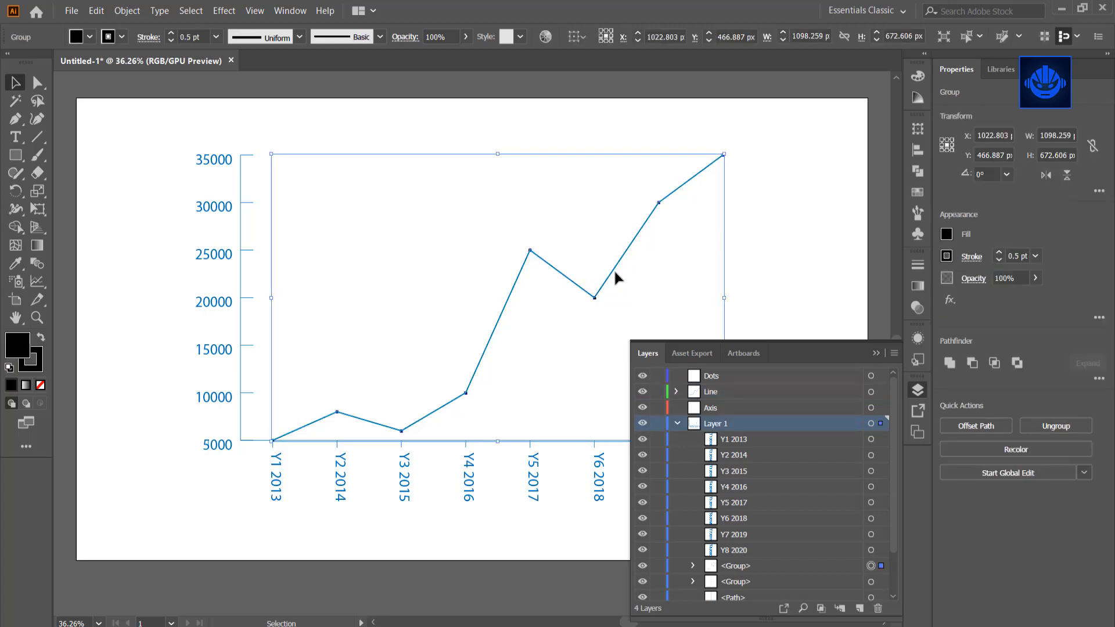
pyautogui.click(605, 299)
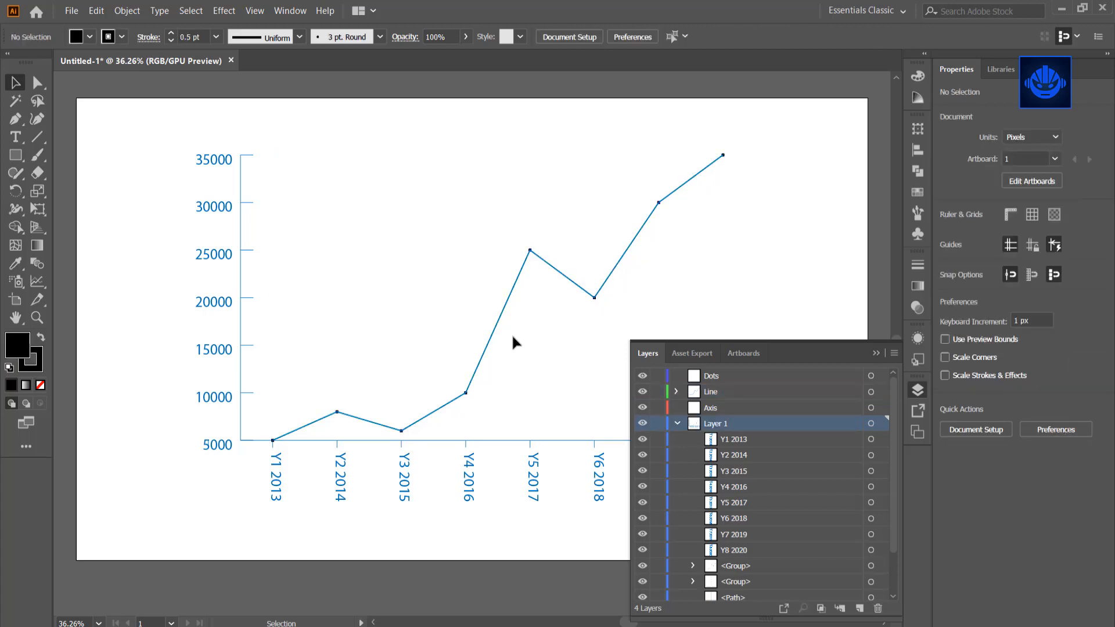
pyautogui.scroll(3, 435, 392)
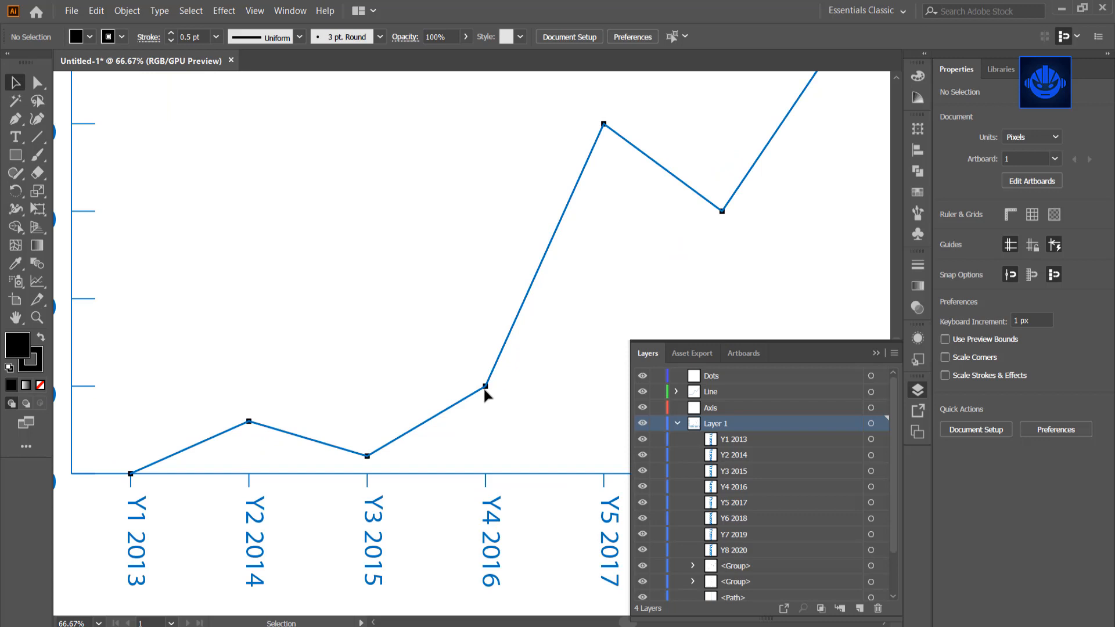
pyautogui.click(486, 388)
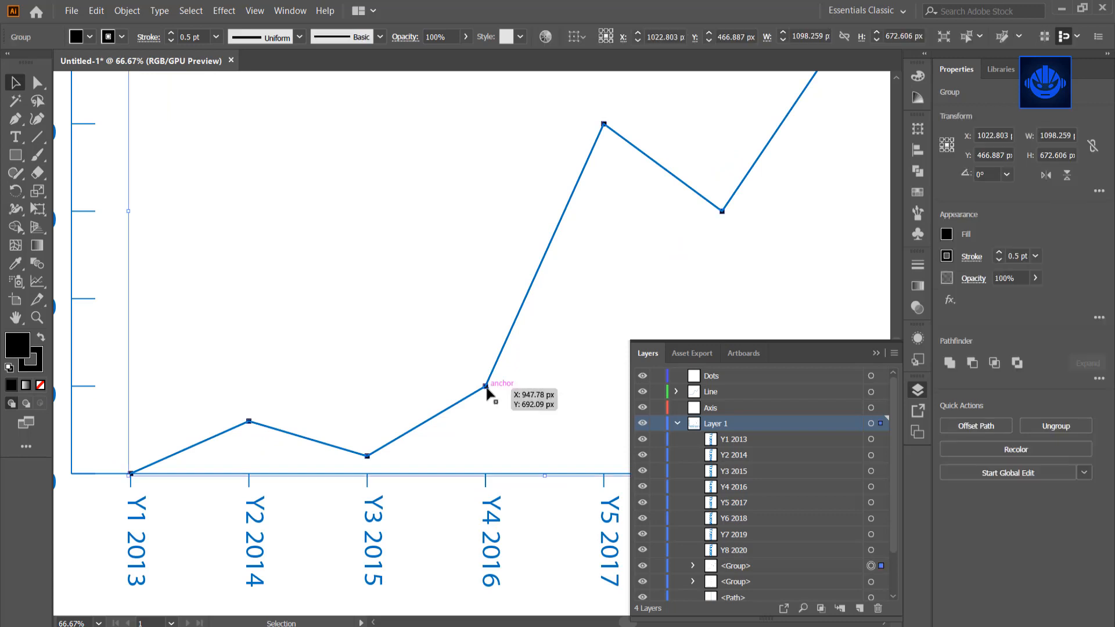
pyautogui.moveTo(487, 388)
pyautogui.mouseDown()
pyautogui.moveTo(523, 390)
pyautogui.moveTo(486, 388)
pyautogui.moveTo(501, 399)
pyautogui.mouseUp()
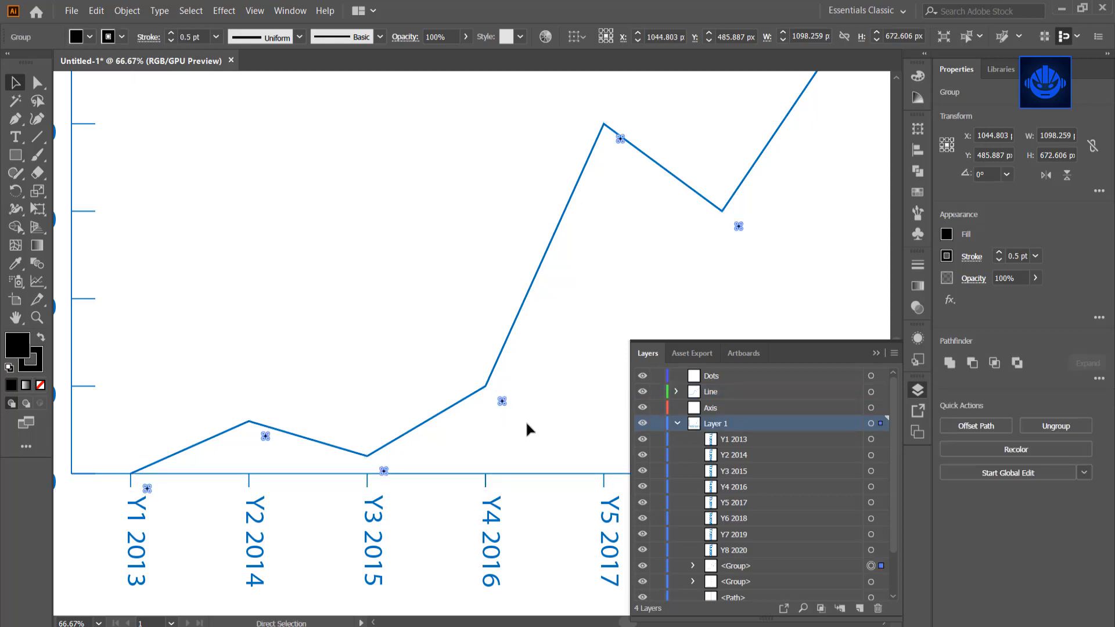
pyautogui.hotkey('ctrl', 'z')
# - Move the group of data-point markers from Layer 1 into the Dots layer and collapse Layer 1
pyautogui.scroll(-1, 756, 488)
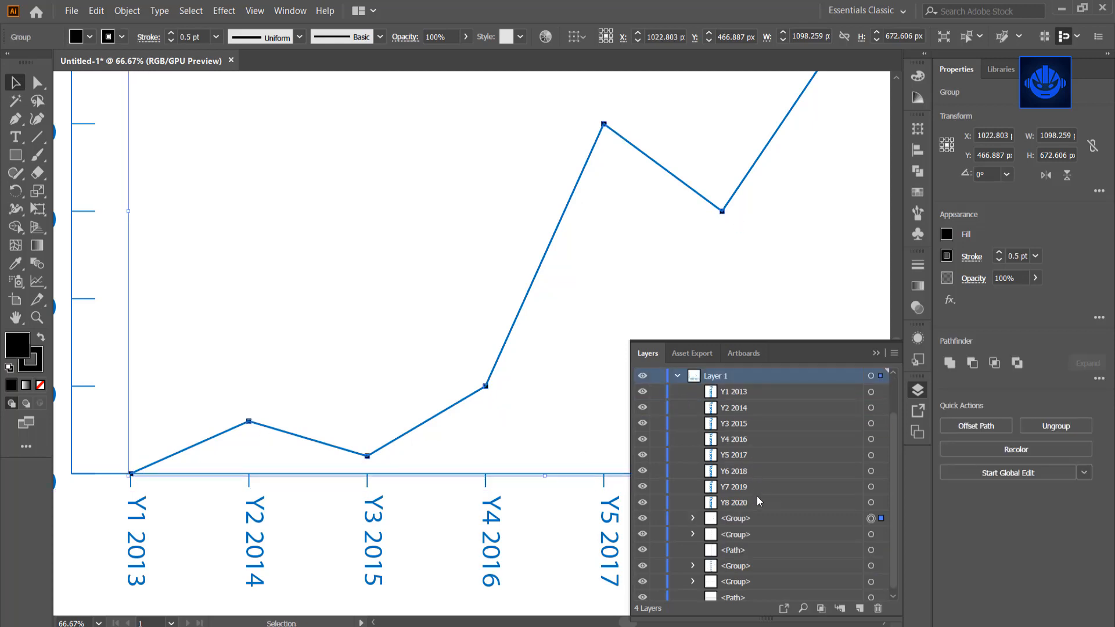
pyautogui.moveTo(739, 521); pyautogui.dragTo(713, 377)
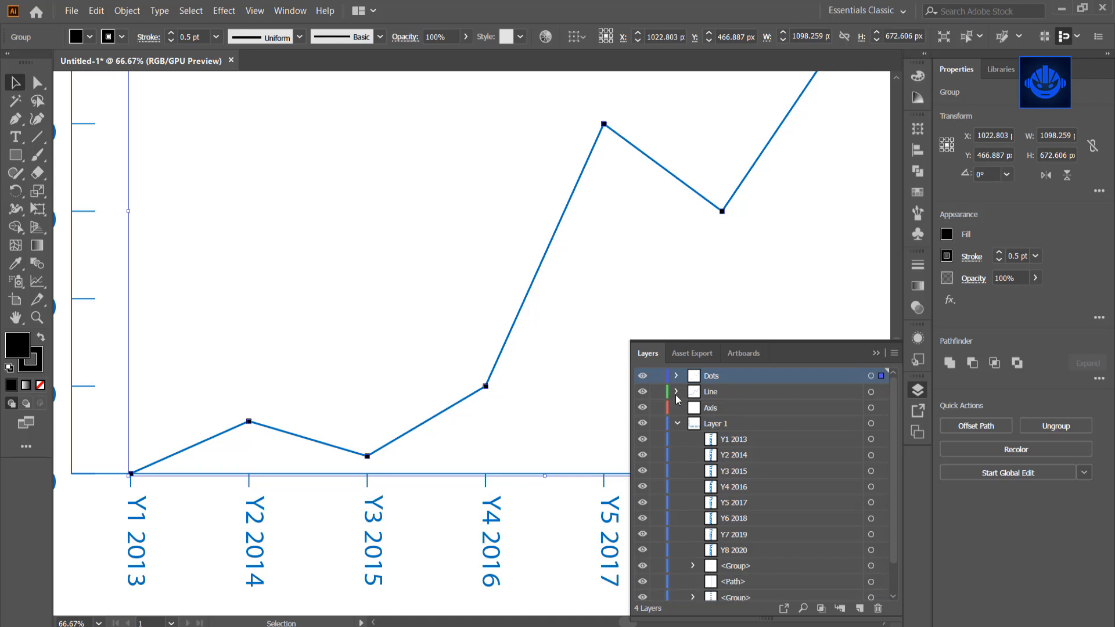
pyautogui.click(677, 423)
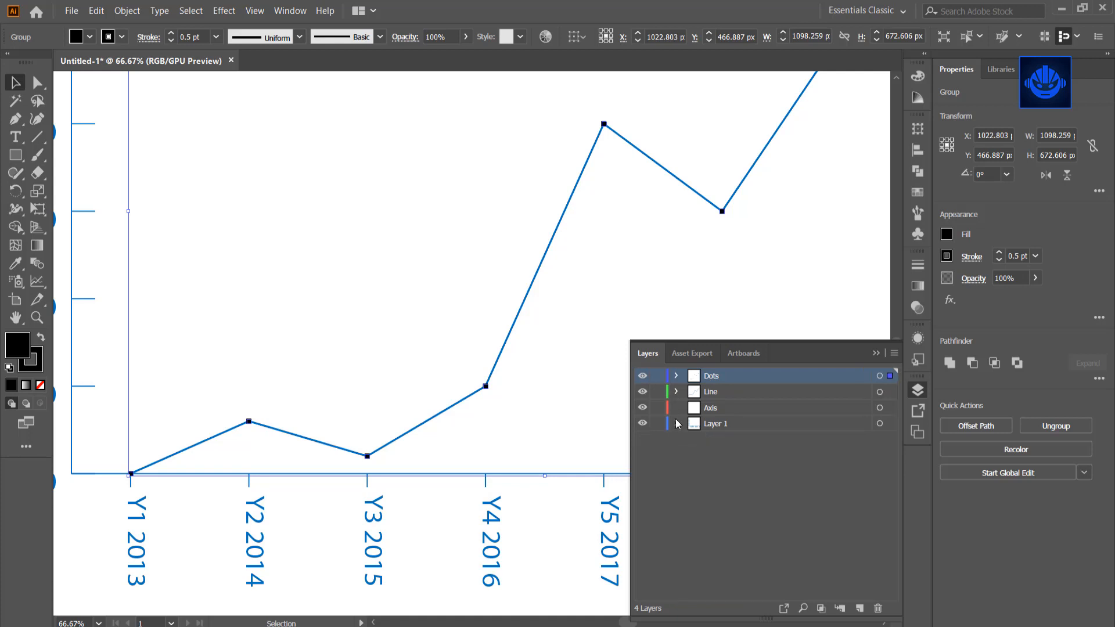
# - Check the contents of Layer 1, Line and Dots by hiding and showing each layer in turn
pyautogui.click(643, 409)
pyautogui.click(705, 409)
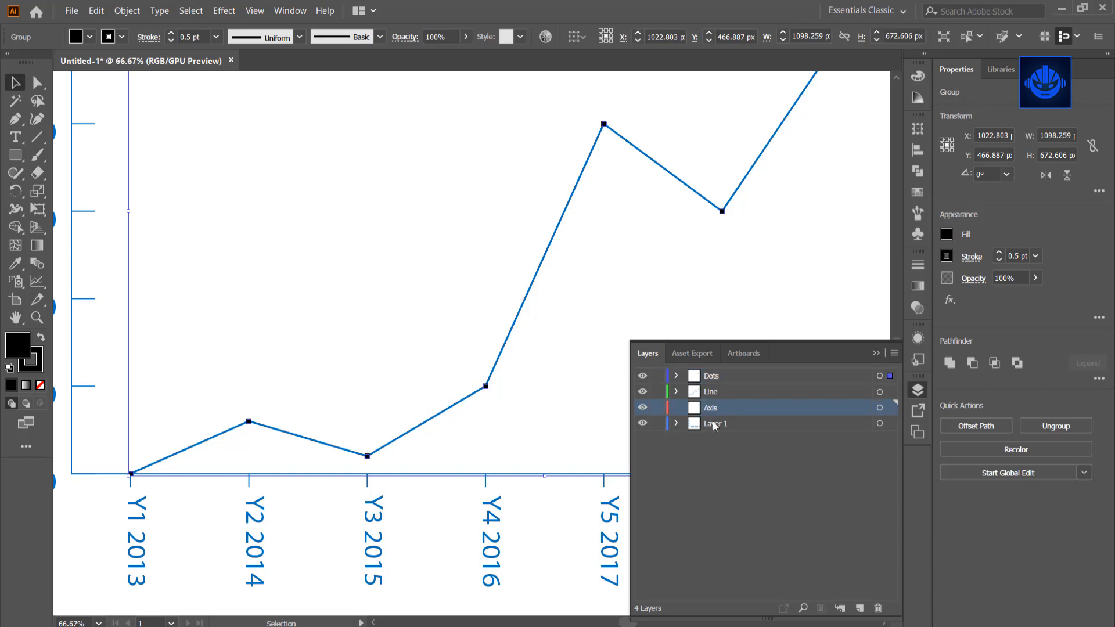
pyautogui.click(643, 424)
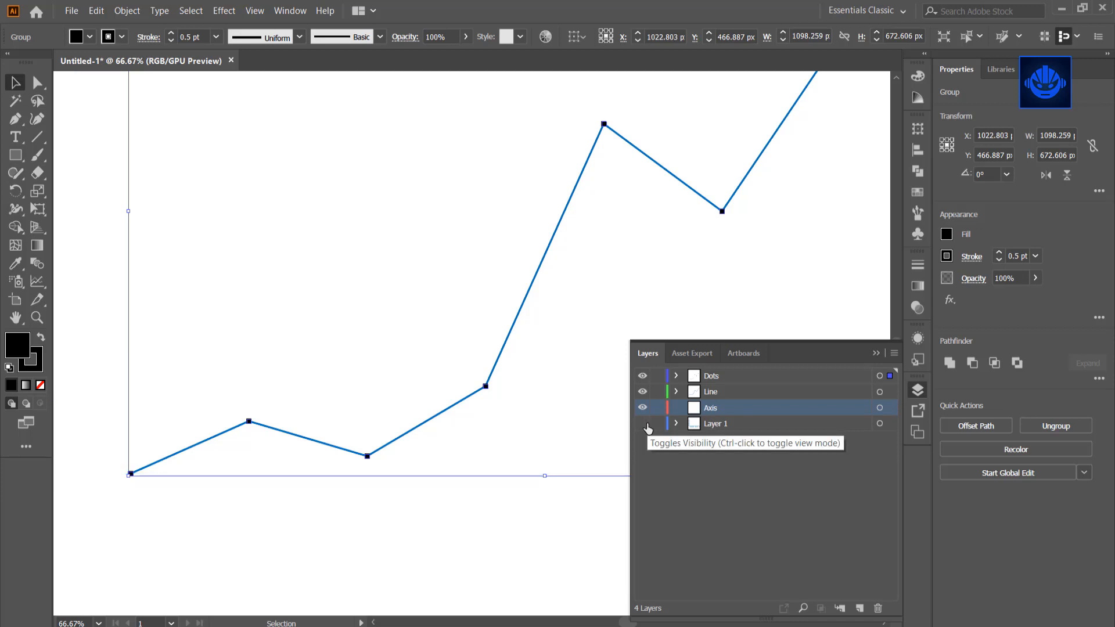
pyautogui.click(644, 425)
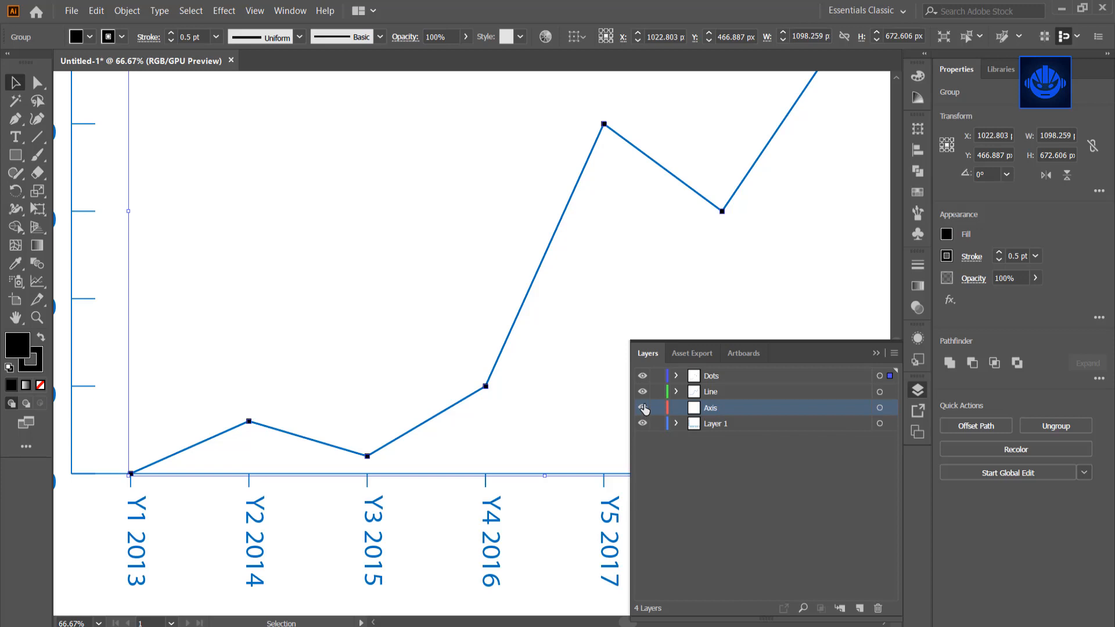
pyautogui.click(642, 391)
pyautogui.click(642, 391)
pyautogui.click(642, 375)
pyautogui.click(642, 376)
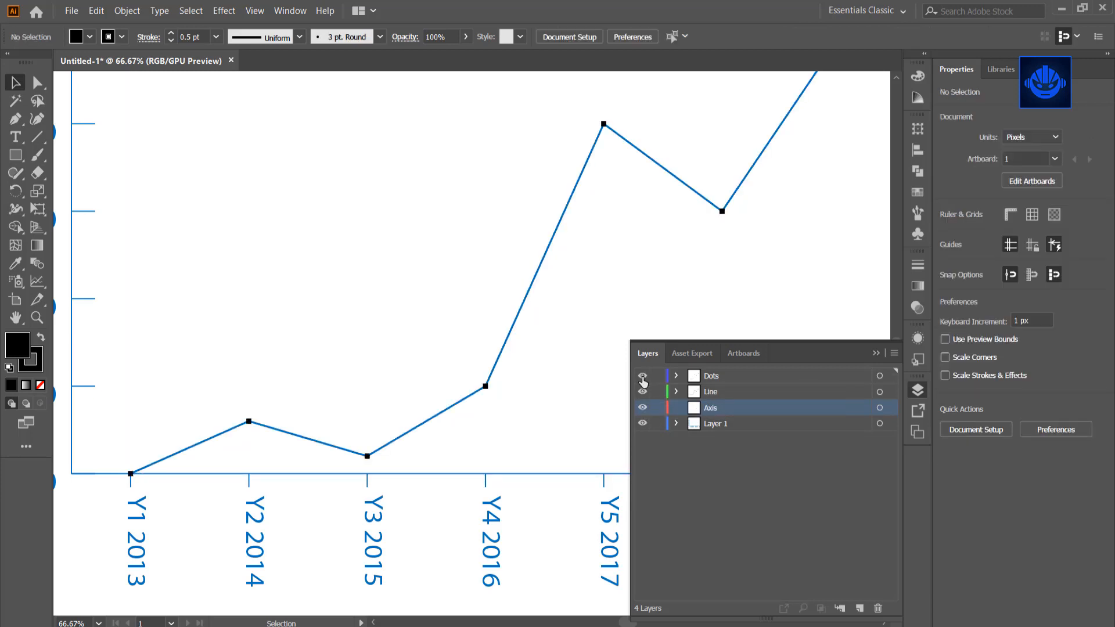
# - Delete the empty Axis layer and rename Layer 1 as Axis
pyautogui.moveTo(713, 419); pyautogui.dragTo(877, 608)
pyautogui.doubleClick(718, 409)
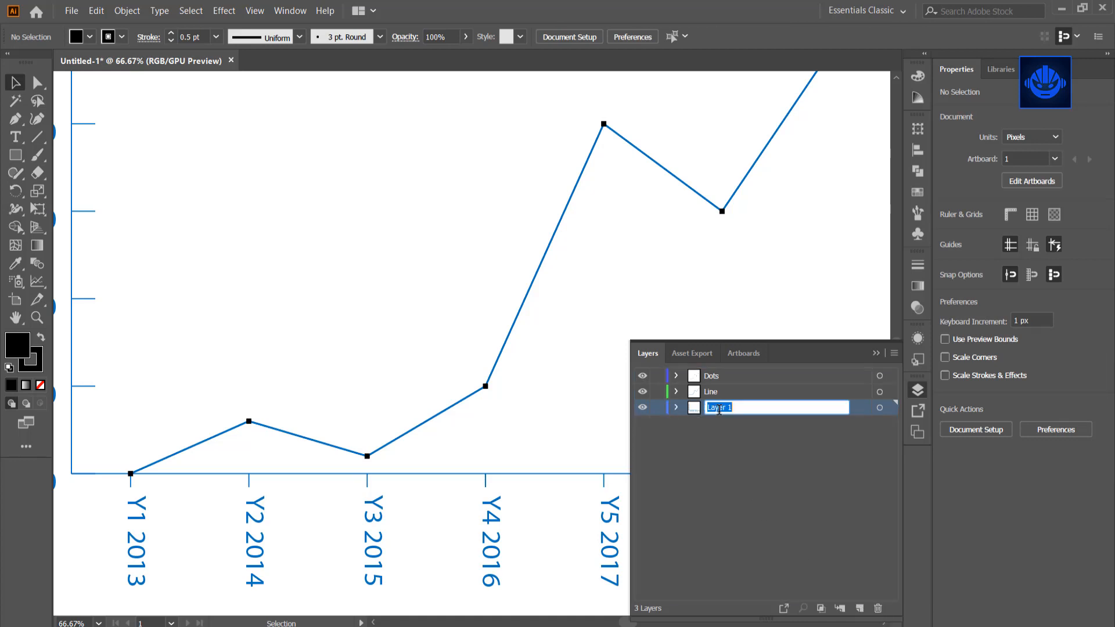
pyautogui.write('Axis')
pyautogui.press('Return')
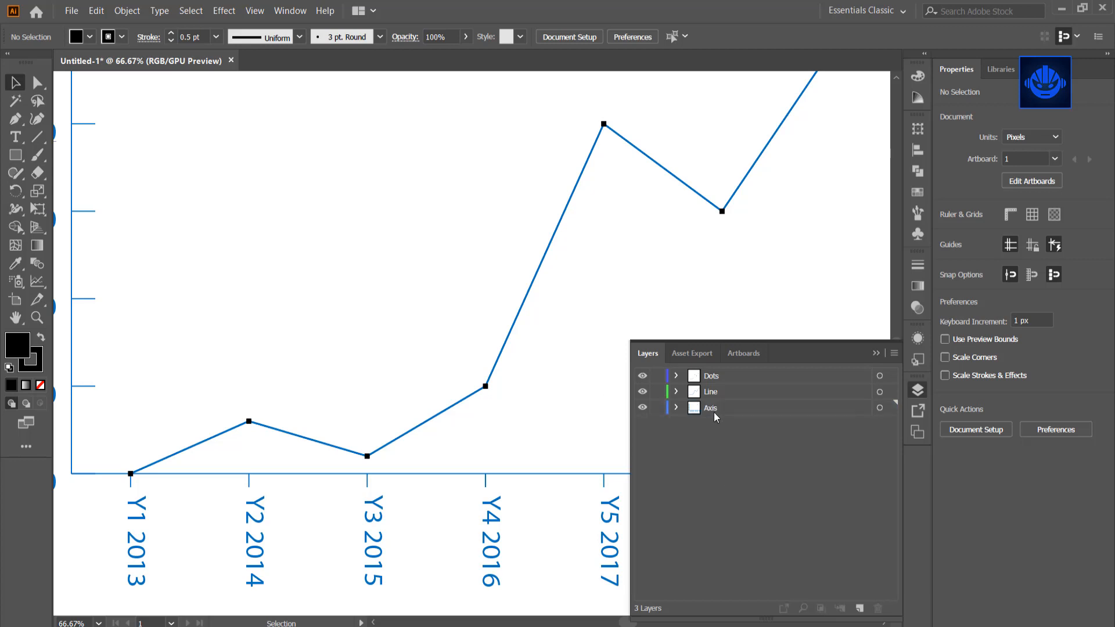
# - View the whole graph and check the separation of the Axis, Line and Dots layers by hiding and showing each one
pyautogui.scroll(-2, 426, 368)
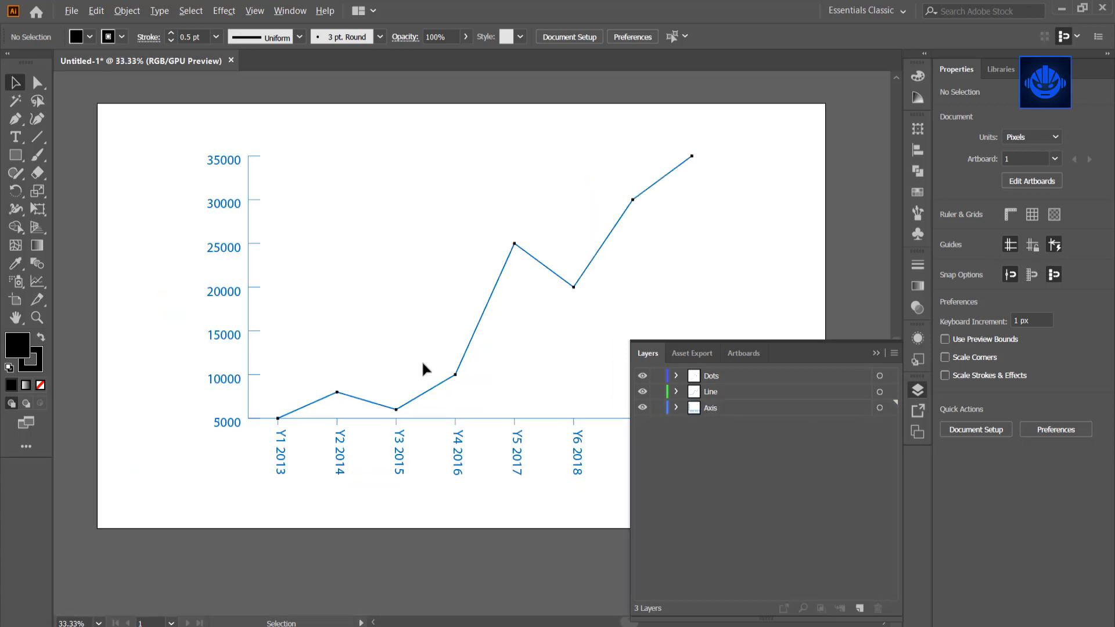
pyautogui.scroll(-1, 428, 367)
pyautogui.scroll(1, 427, 368)
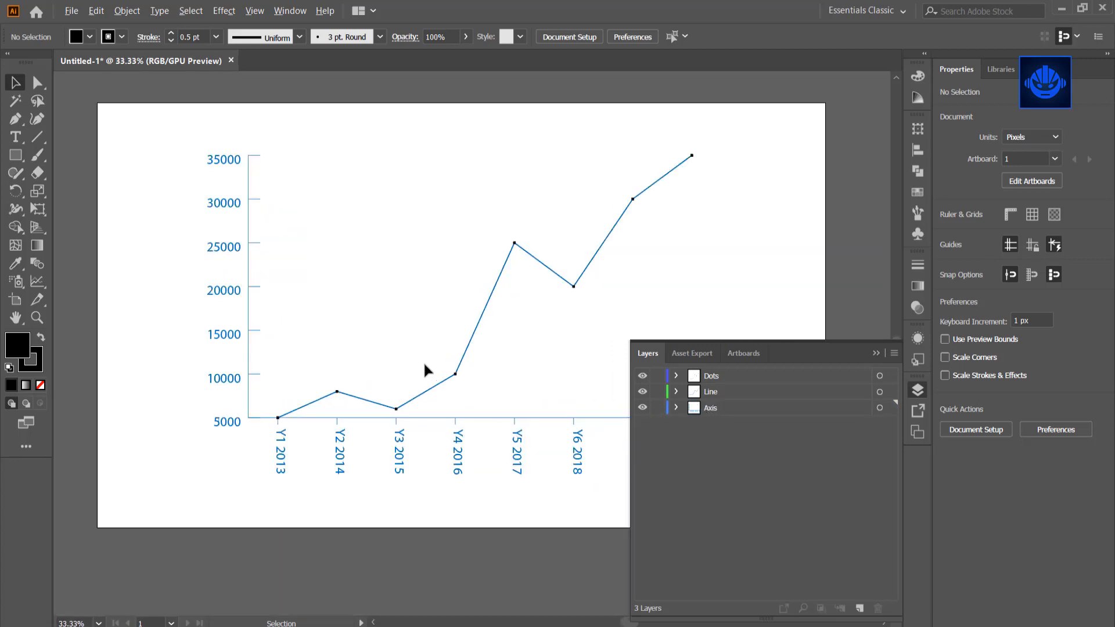
pyautogui.click(643, 408)
pyautogui.click(643, 409)
pyautogui.click(643, 393)
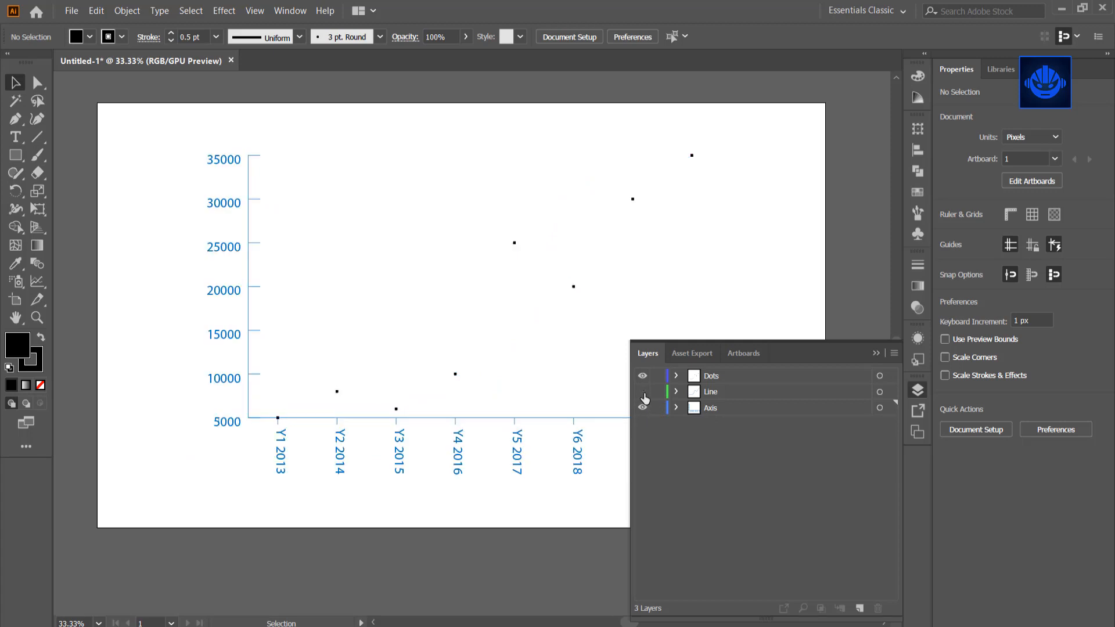
pyautogui.click(642, 392)
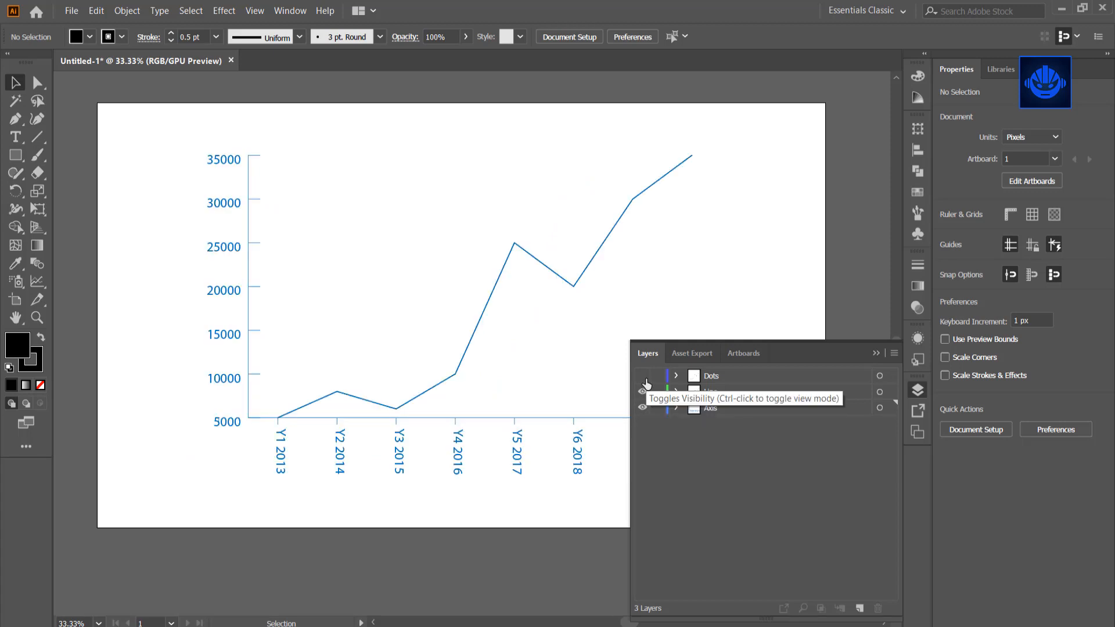
pyautogui.click(643, 377)
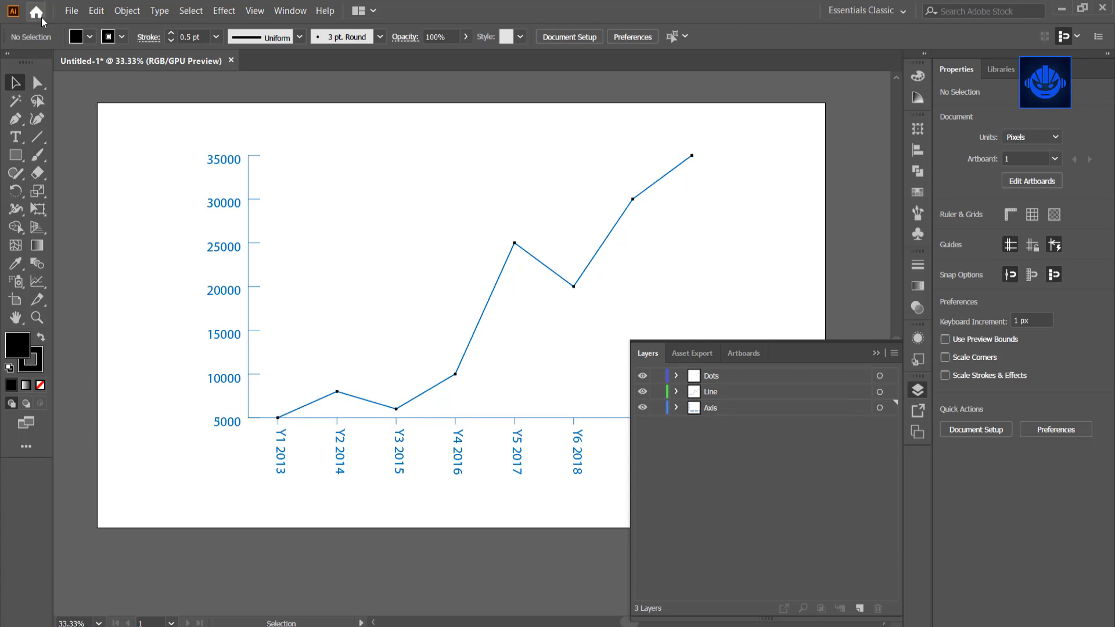
# - Save the document on the Desktop as an Adobe Illustrator file named Graph, accepting the save options
pyautogui.click(71, 11)
pyautogui.click(120, 147)
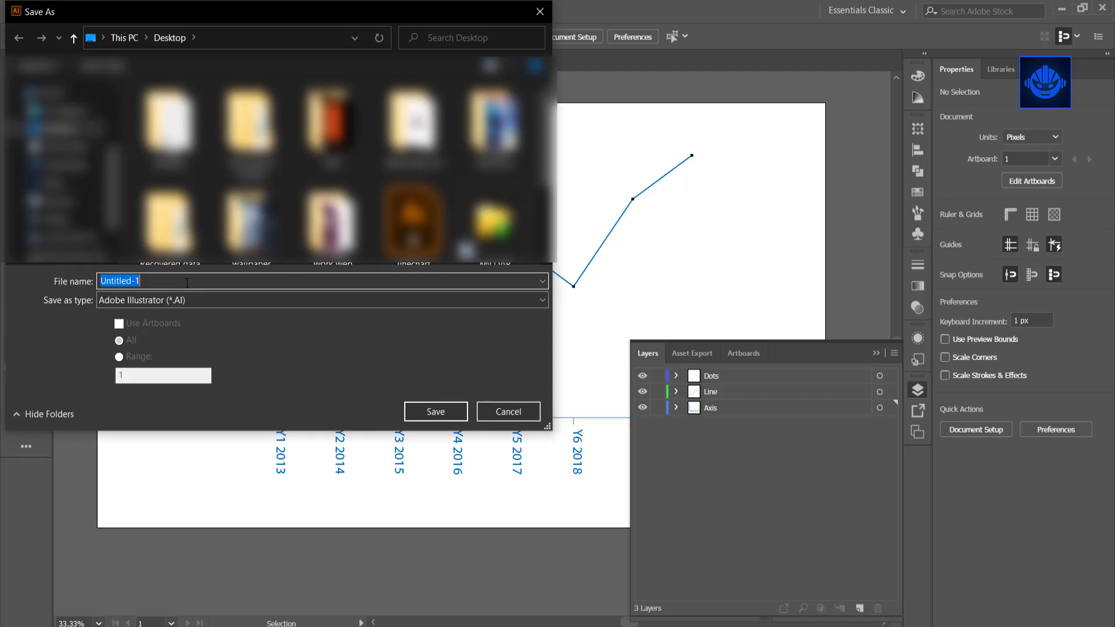
pyautogui.write('G')
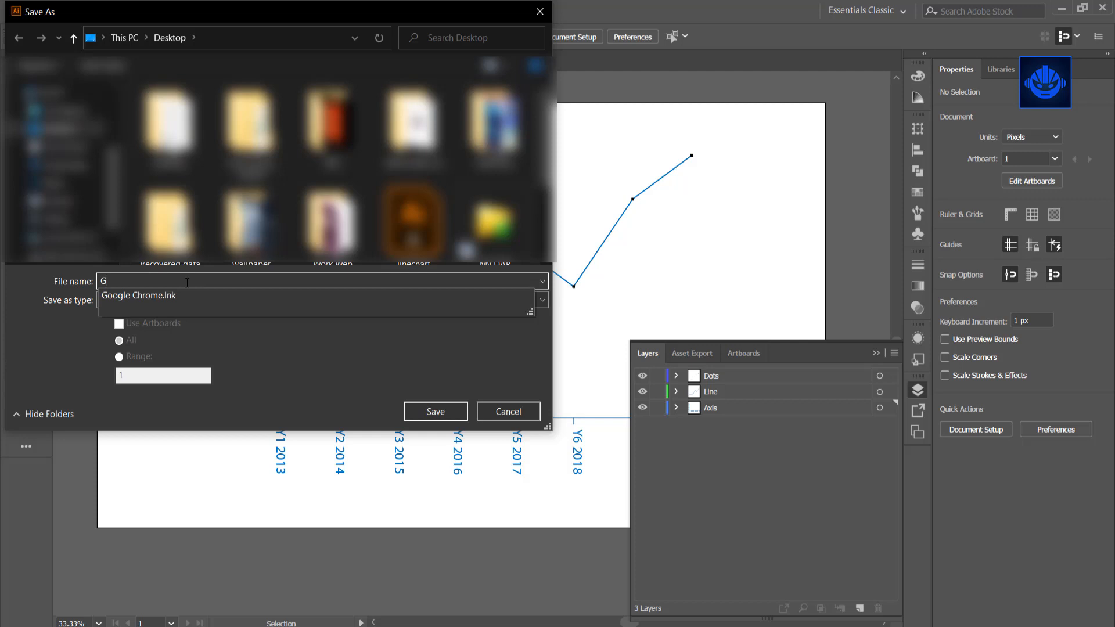
pyautogui.write('raph')
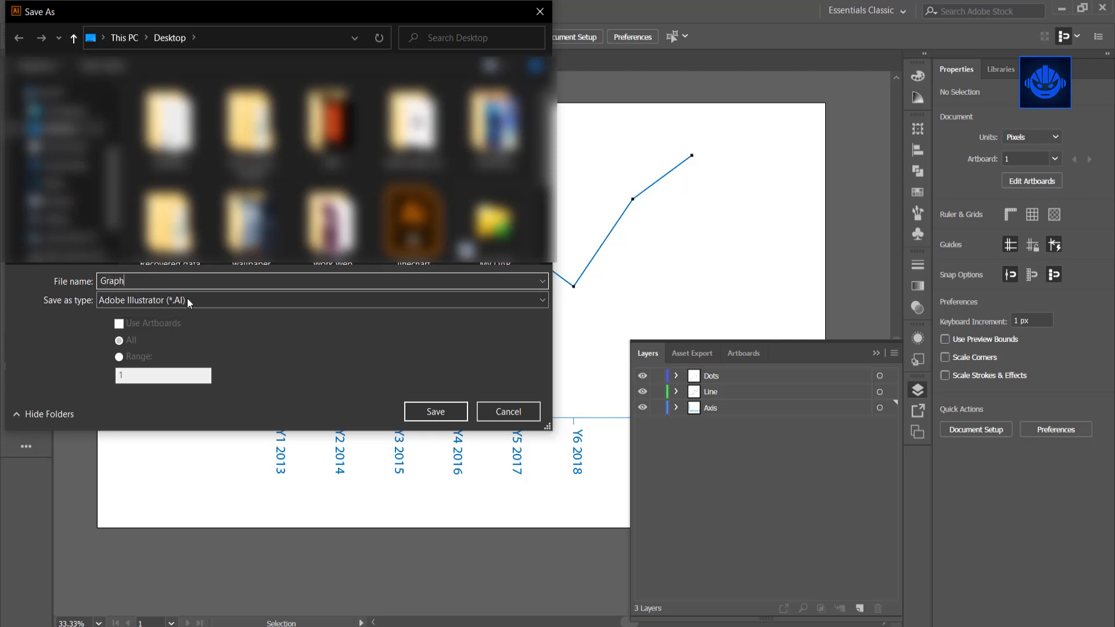
pyautogui.click(456, 414)
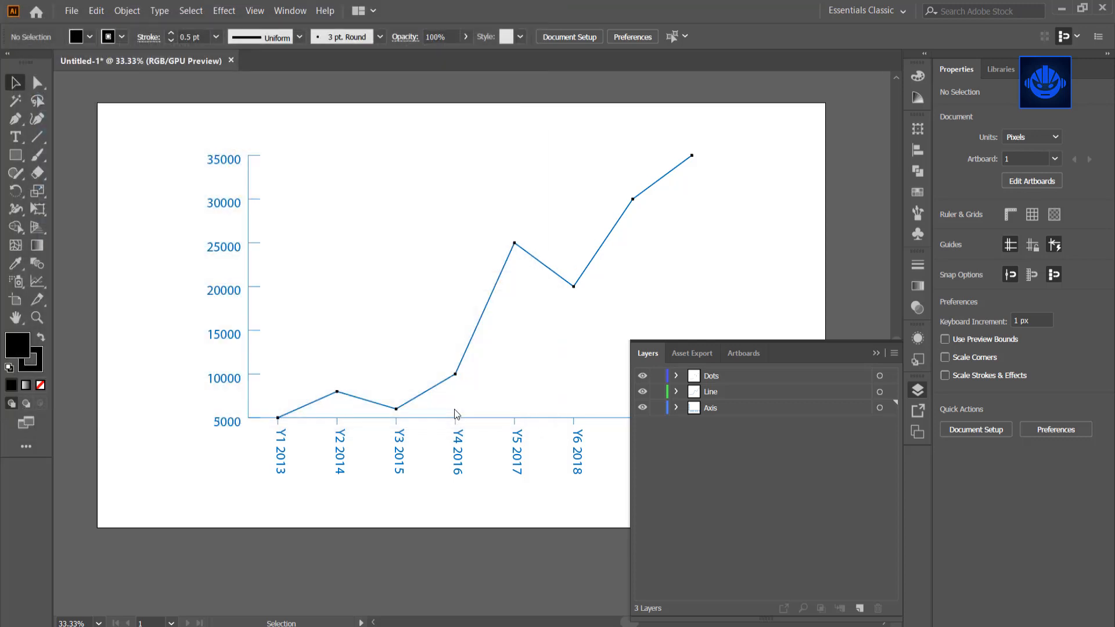
pyautogui.click(638, 531)
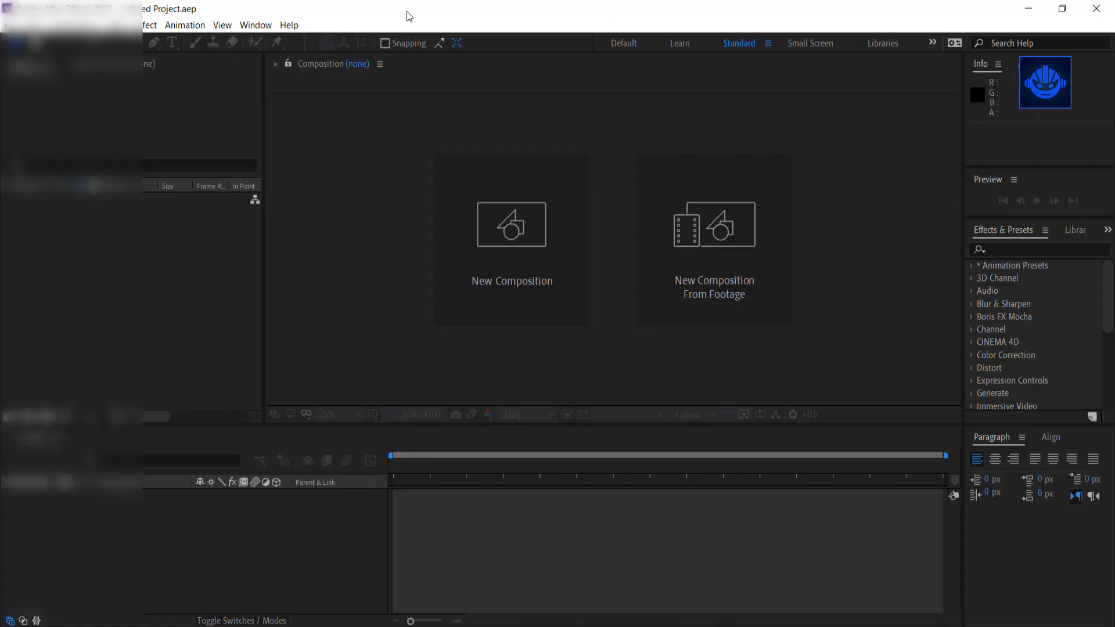
# - Switch to After Effects and import Graph.ai from the desktop as a Composition with Layer Size footage dimensions
pyautogui.moveTo(408, 16); pyautogui.dragTo(553, 32)
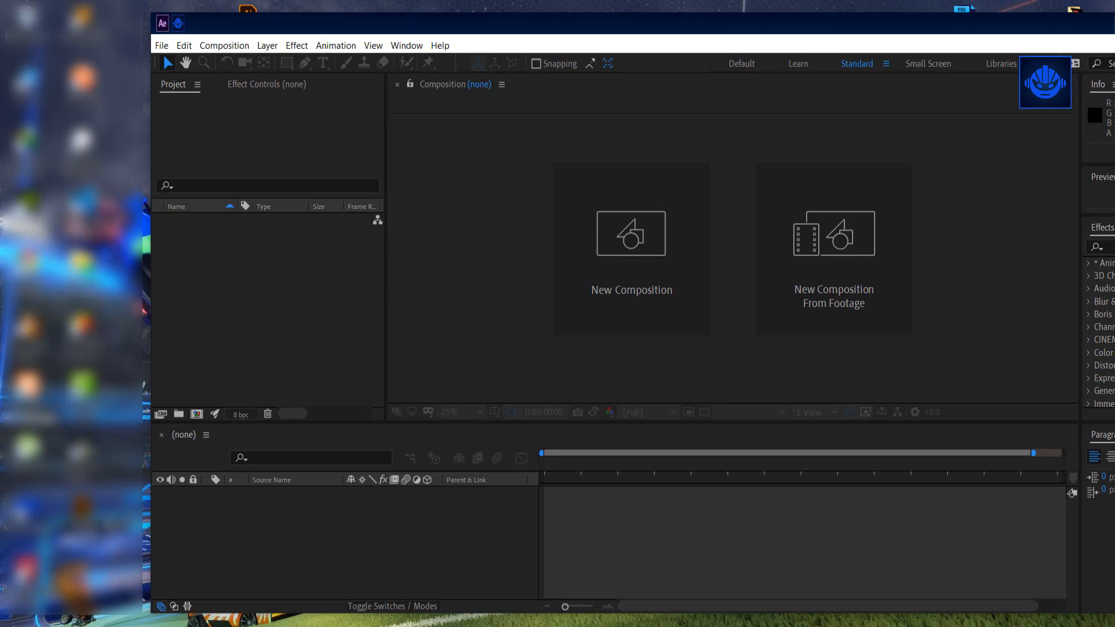
pyautogui.moveTo(81, 516); pyautogui.dragTo(357, 253)
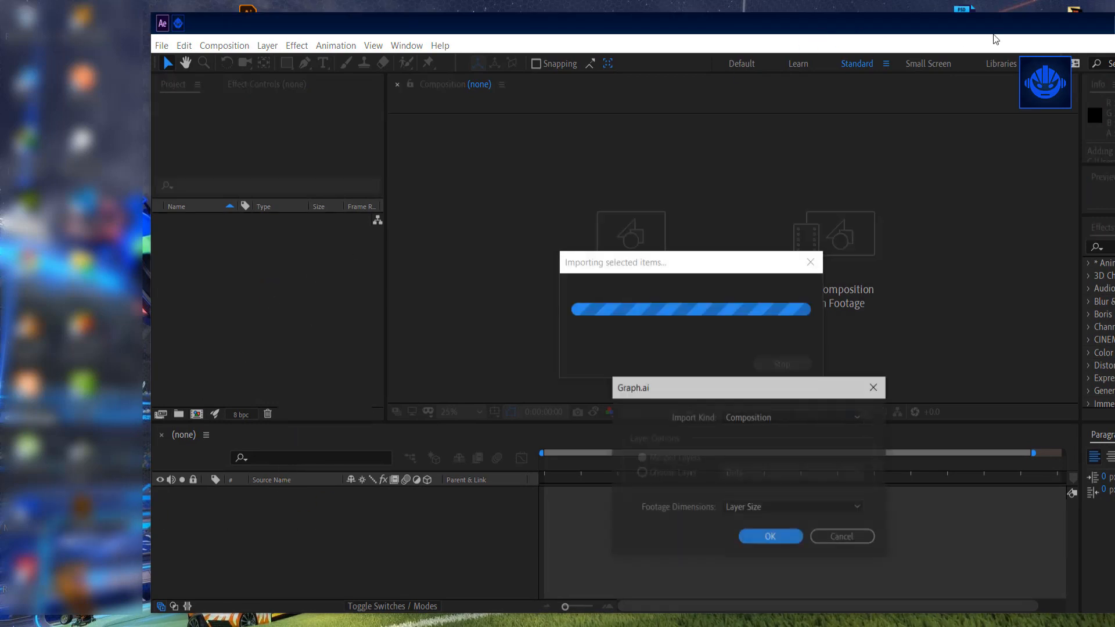
pyautogui.click(773, 535)
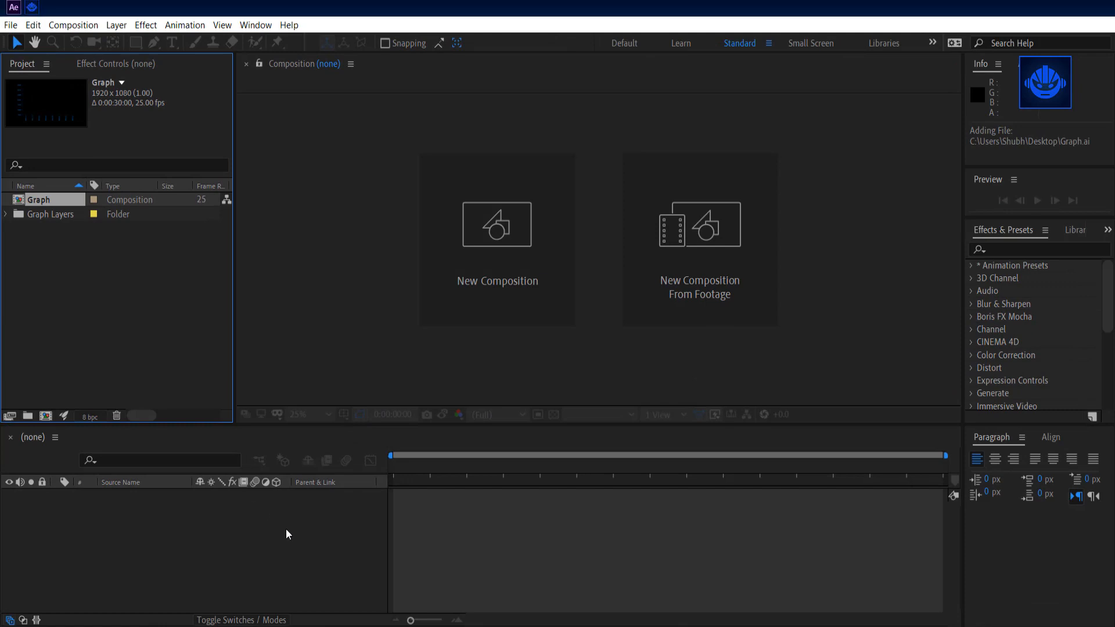
# - Open the Graph composition and add a 1920 x 1080 px solid named Background in dark blue 060F17
pyautogui.doubleClick(50, 201)
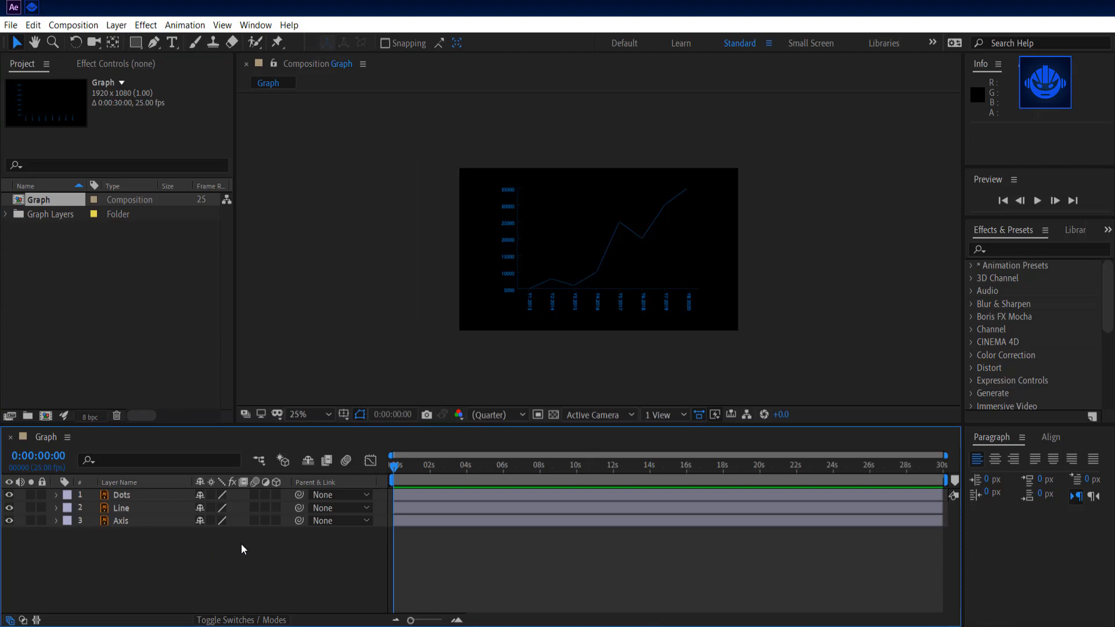
pyautogui.rightClick(249, 556)
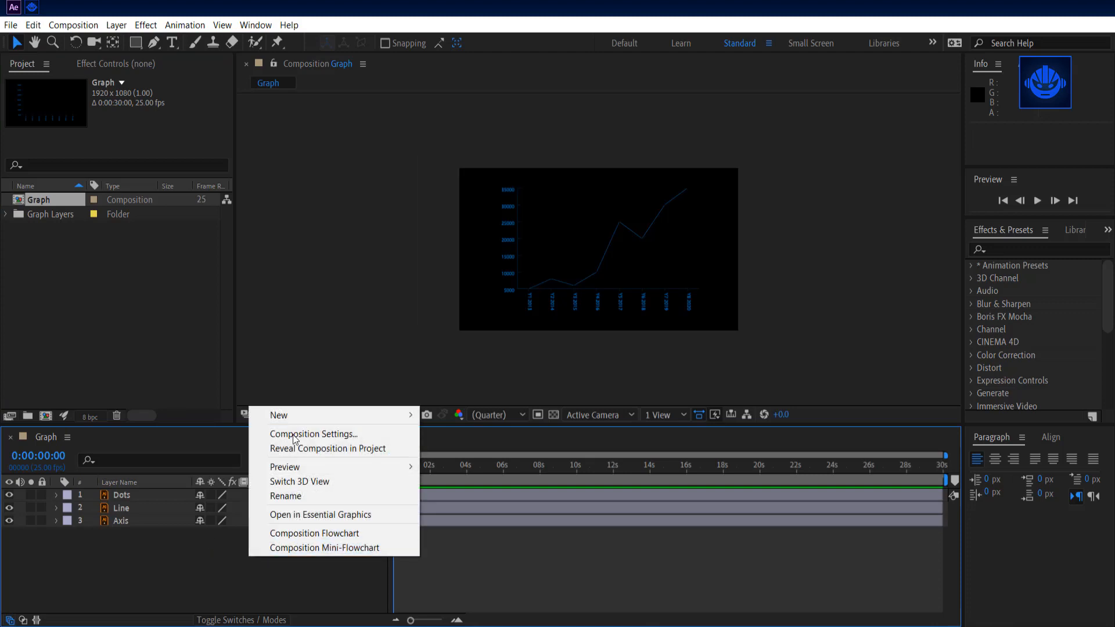
pyautogui.moveTo(296, 413)
pyautogui.click(490, 448)
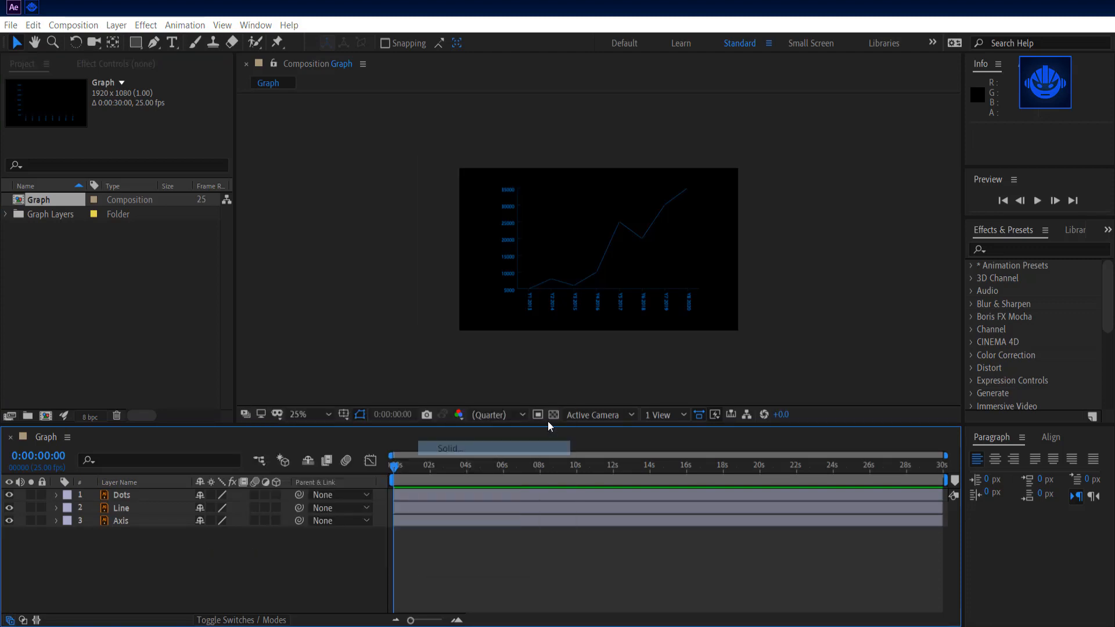
pyautogui.click(582, 416)
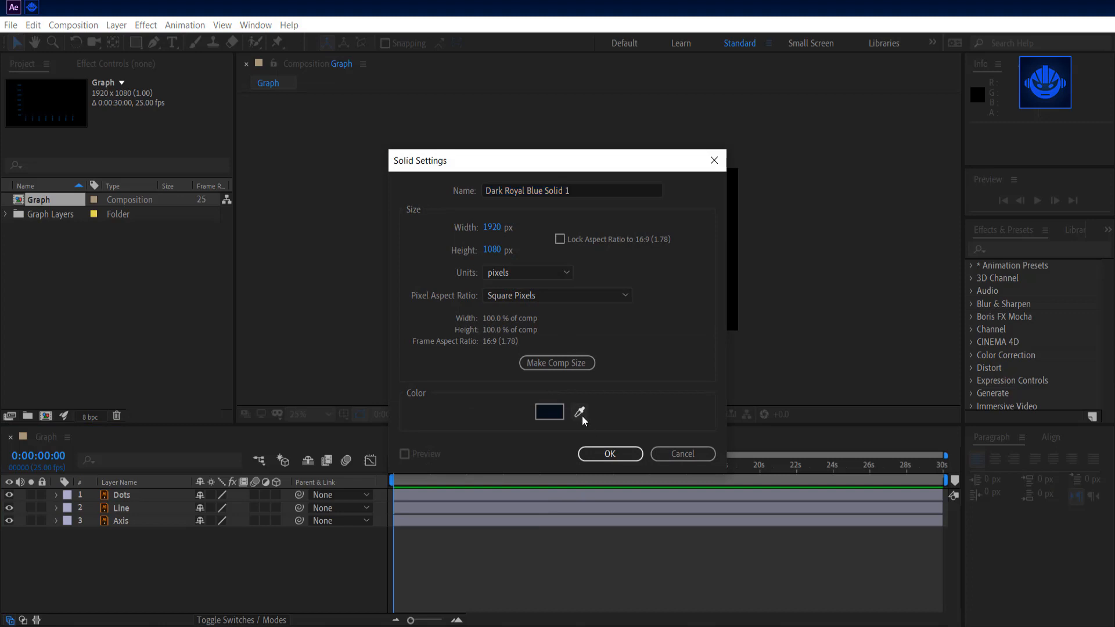
pyautogui.click(555, 415)
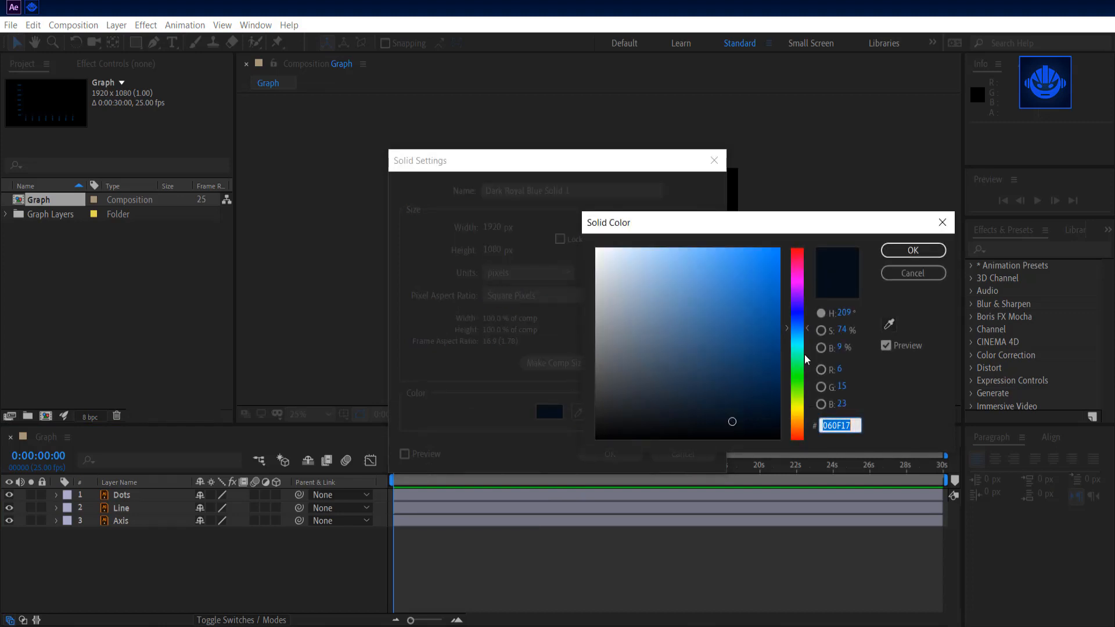
pyautogui.click(897, 255)
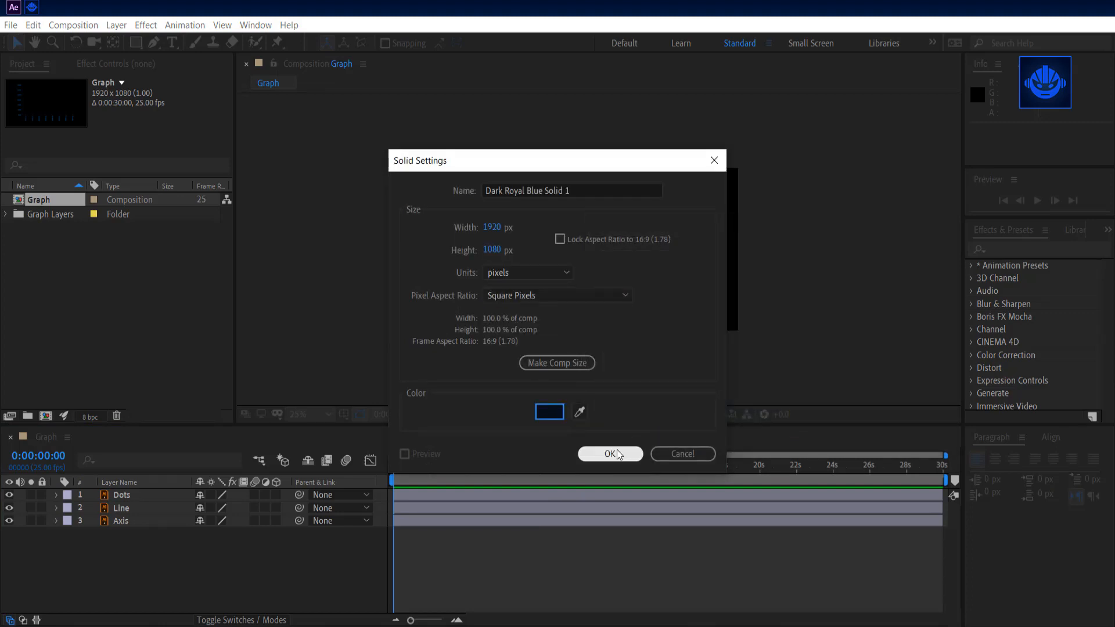
pyautogui.moveTo(572, 191); pyautogui.dragTo(433, 185)
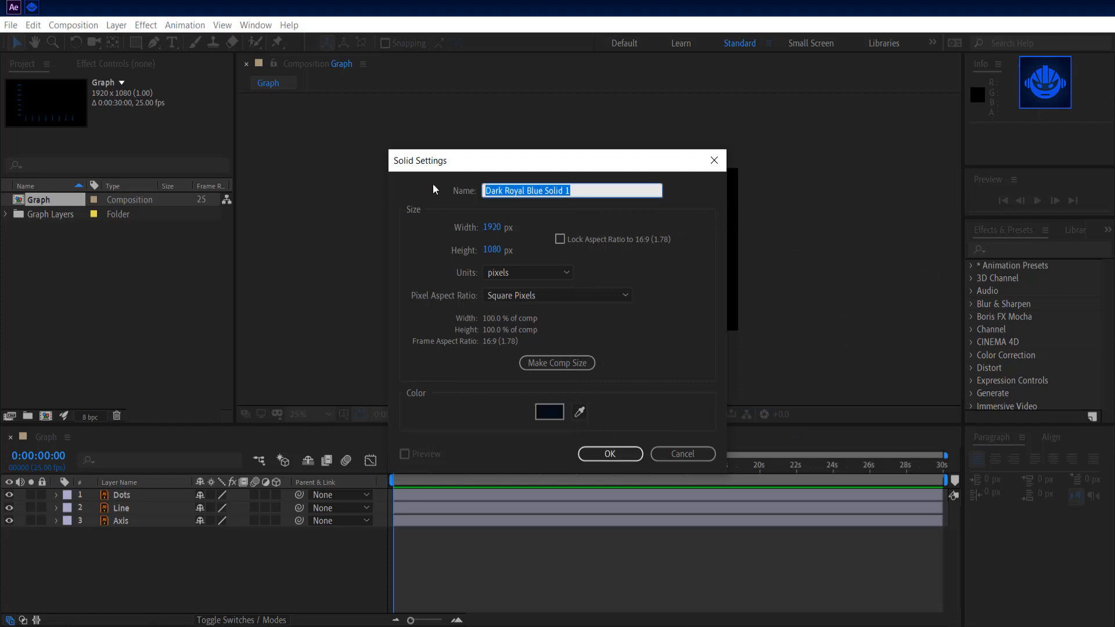
pyautogui.write('Backgro')
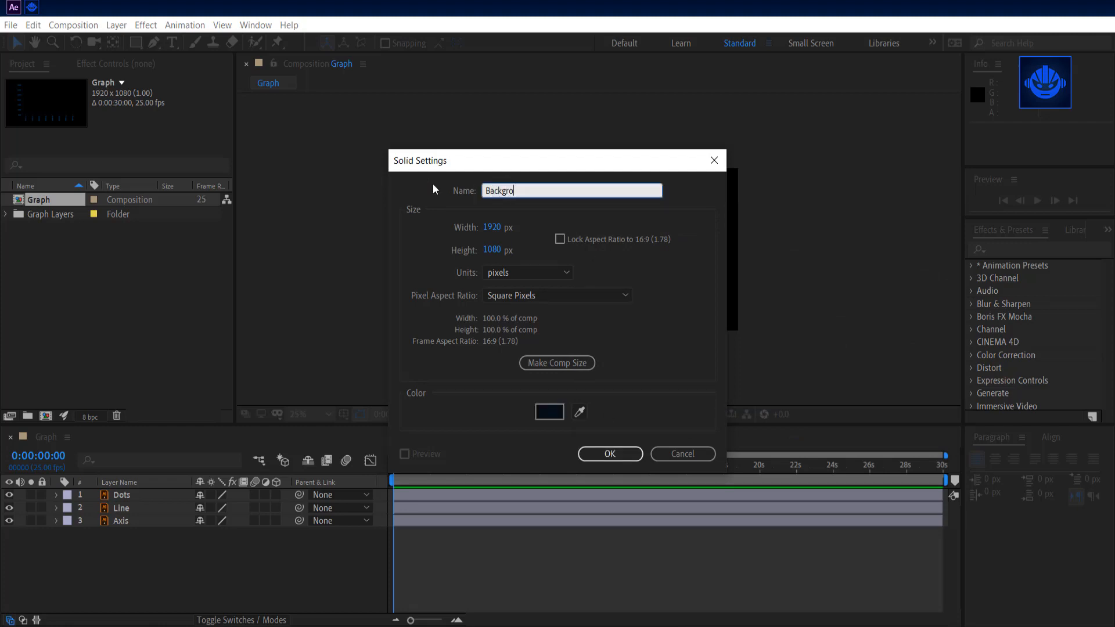
pyautogui.write('und')
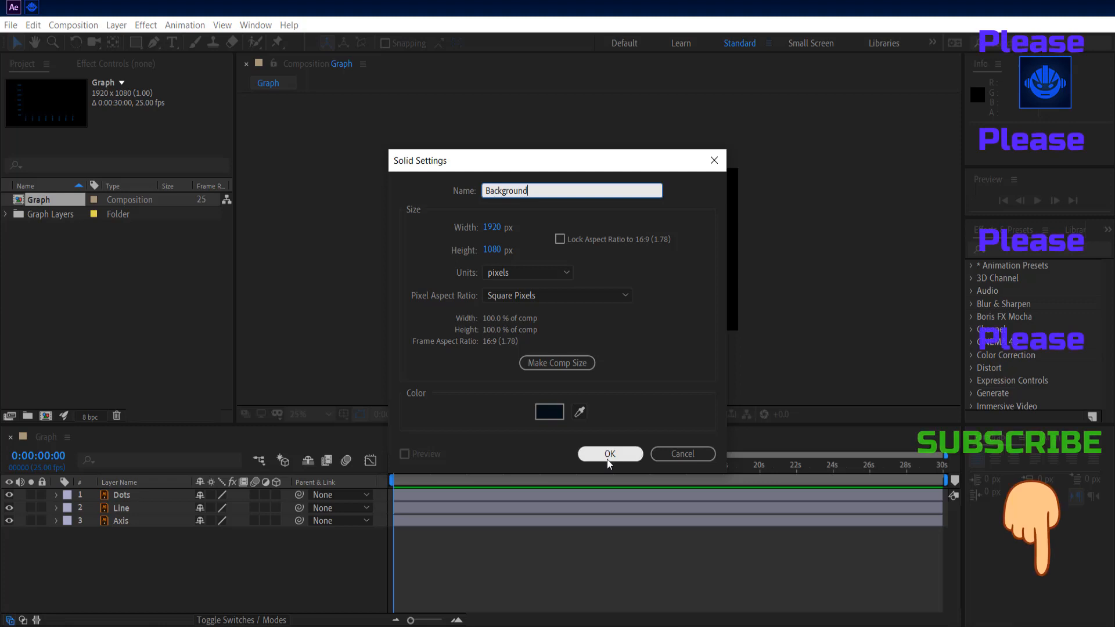
pyautogui.click(609, 454)
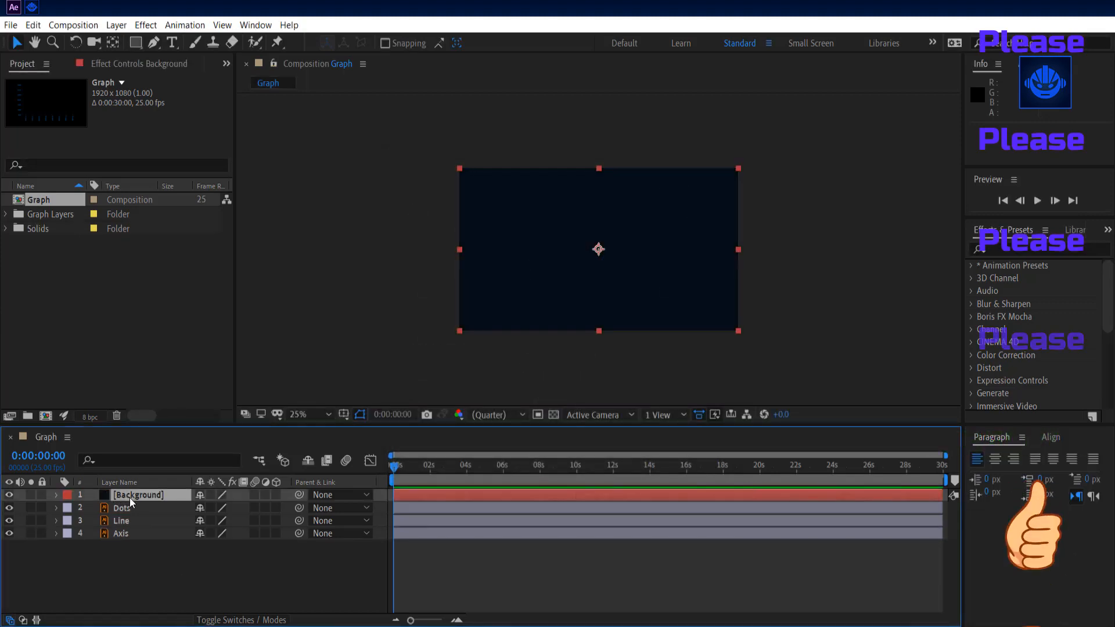
# - Move the Background layer beneath the Dots, Line and Axis layers and lock it
pyautogui.moveTo(130, 501); pyautogui.dragTo(131, 564)
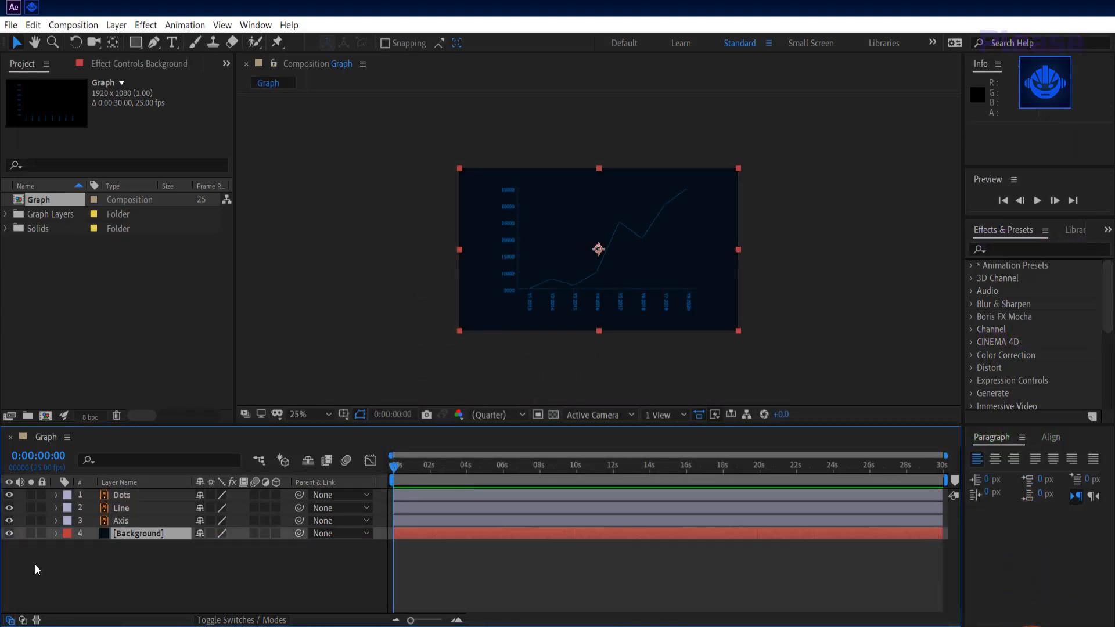
pyautogui.click(9, 534)
pyautogui.click(9, 533)
pyautogui.click(41, 533)
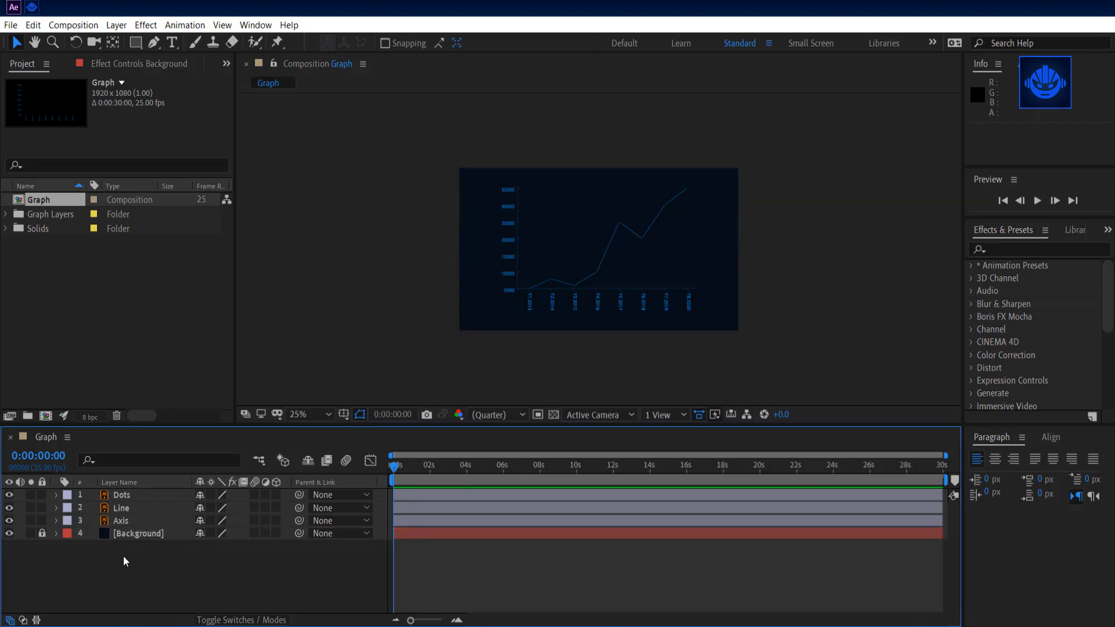
# - Fit the composition in the viewer and create shapes from the Line vector layer
pyautogui.click(132, 521)
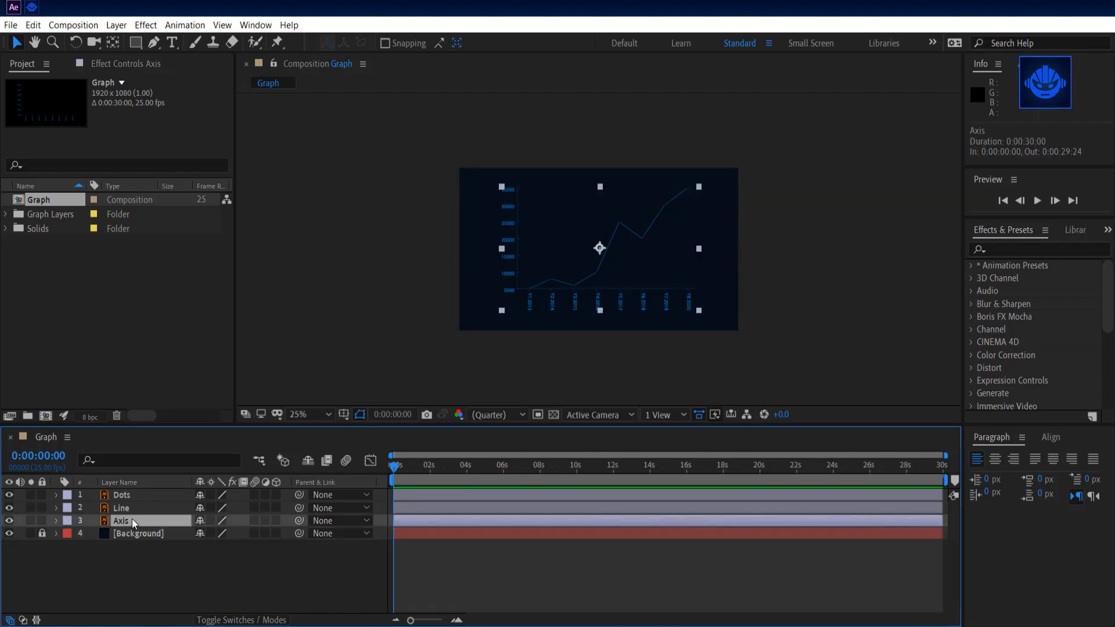
pyautogui.click(133, 509)
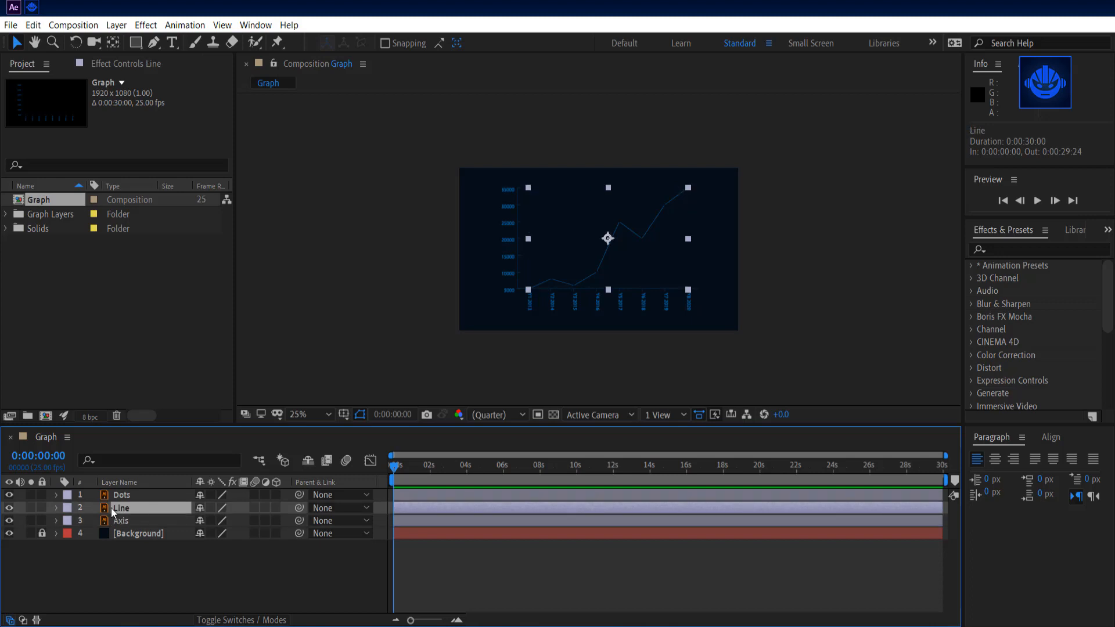
pyautogui.click(9, 508)
pyautogui.click(9, 508)
pyautogui.rightClick(136, 514)
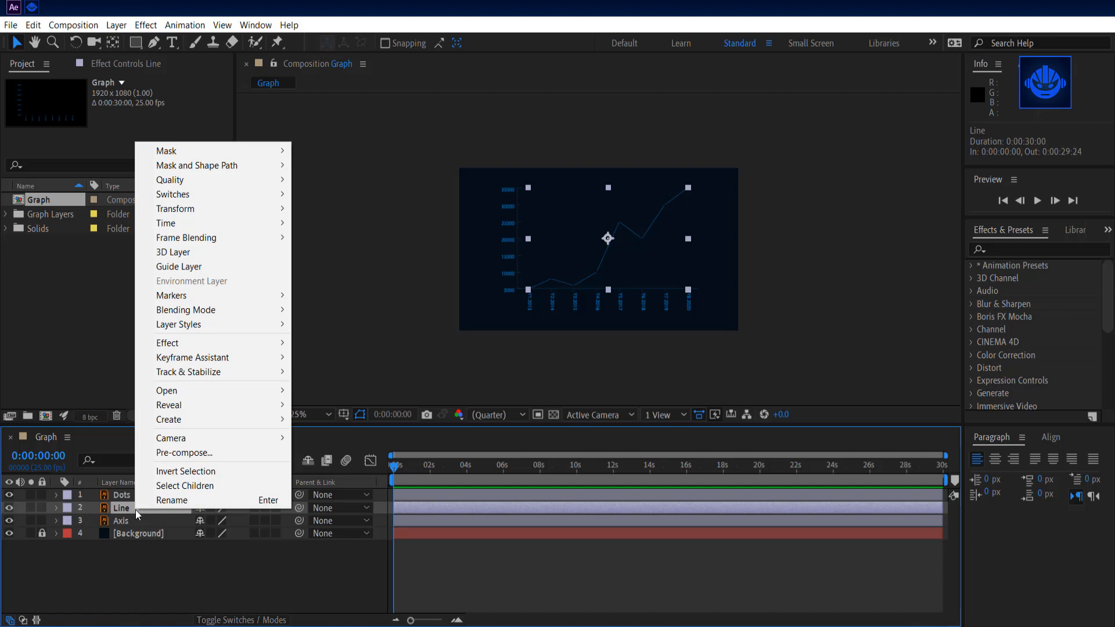
pyautogui.press('Escape')
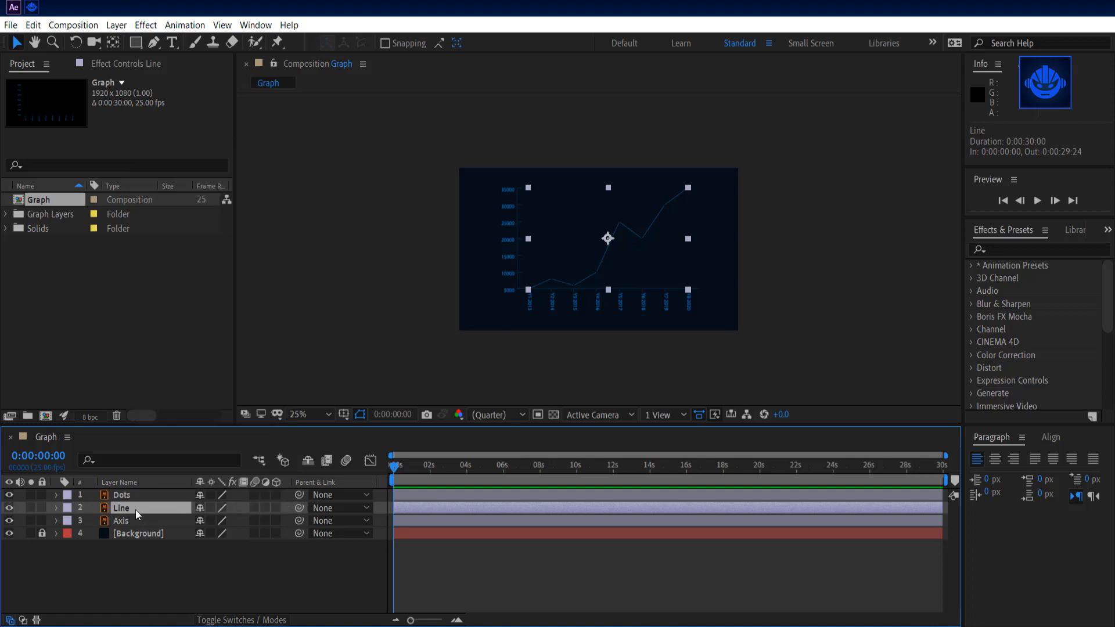
pyautogui.click(302, 414)
pyautogui.click(354, 163)
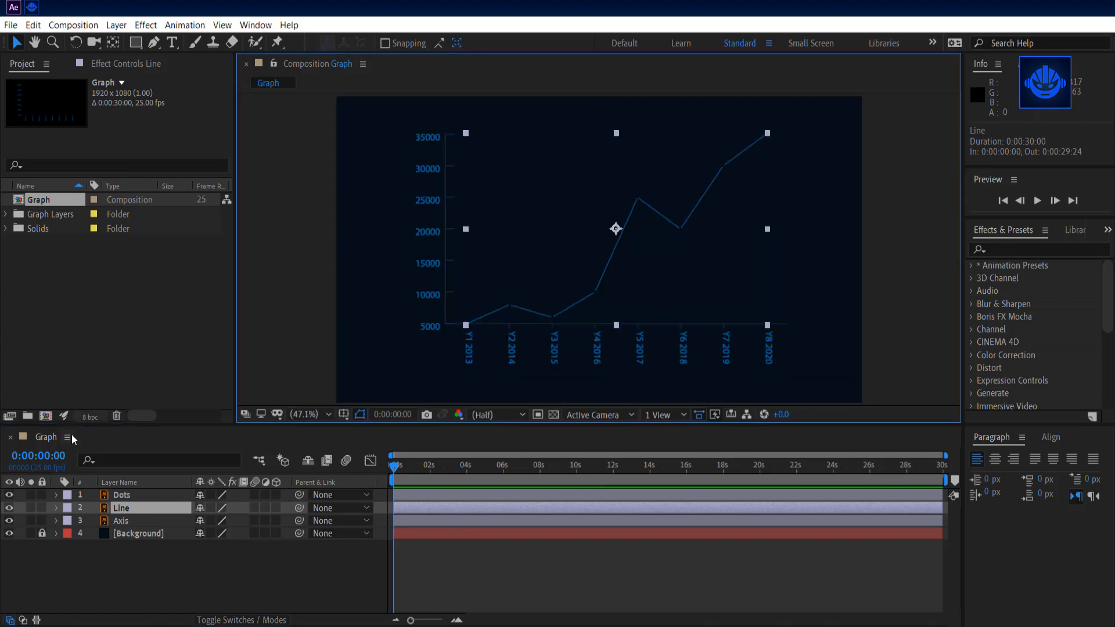
pyautogui.click(116, 24)
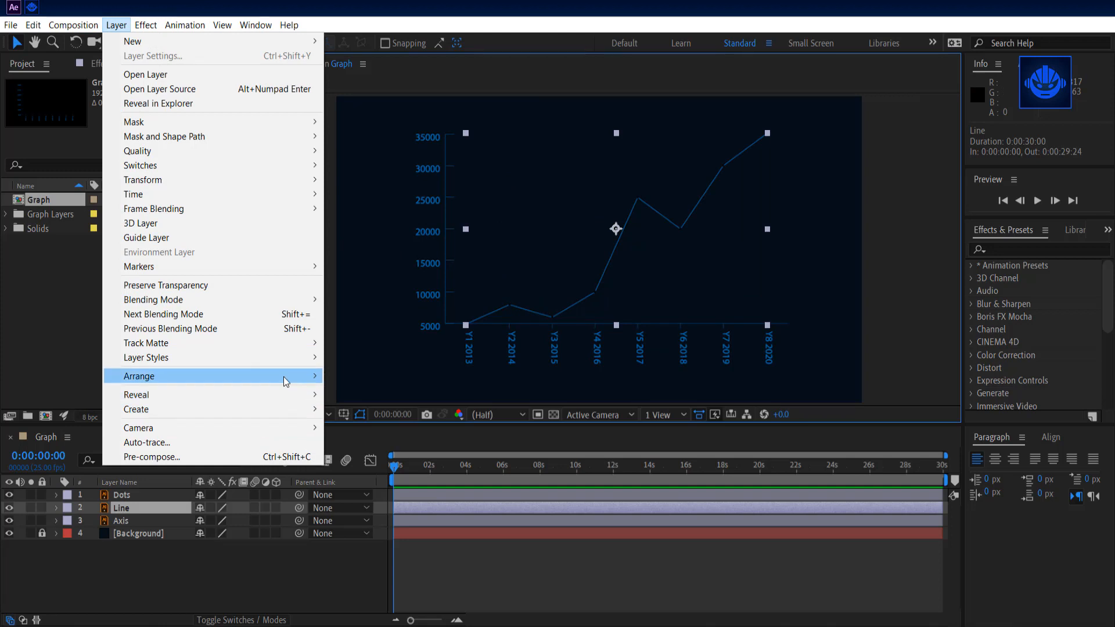
pyautogui.moveTo(285, 381)
pyautogui.moveTo(308, 409)
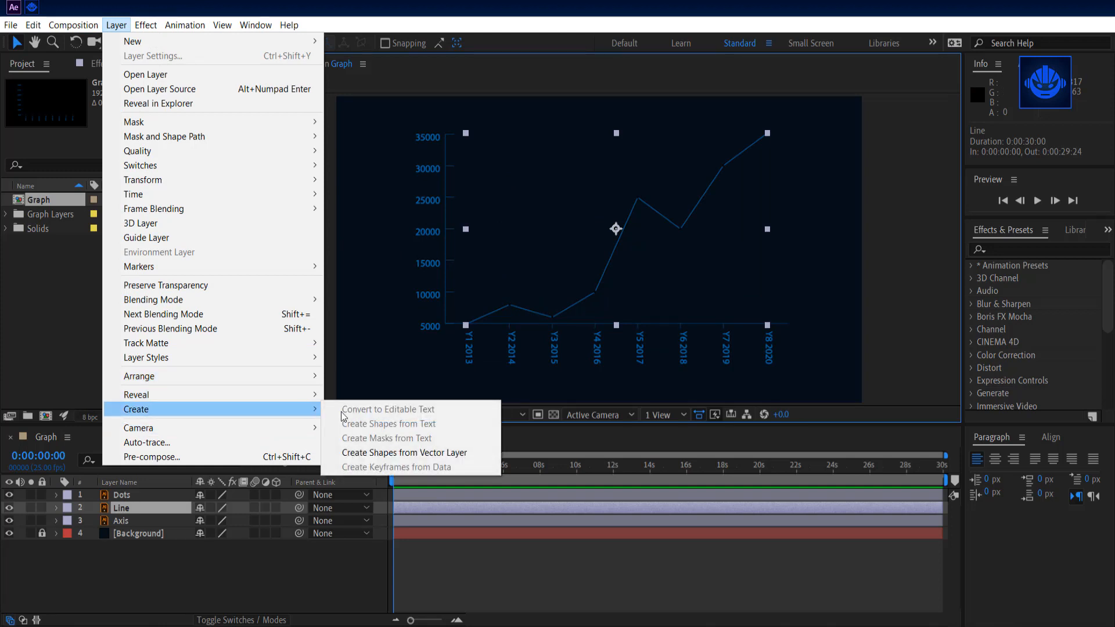
pyautogui.click(400, 453)
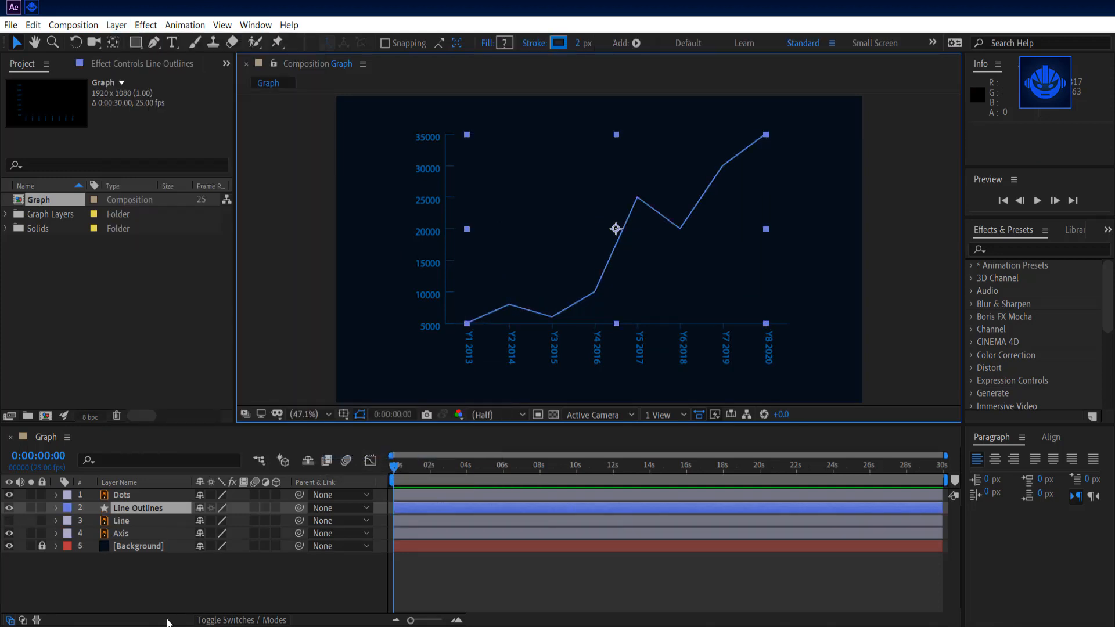
# - Delete the original Line layer and set the Line Outlines stroke width to 5 px
pyautogui.click(137, 521)
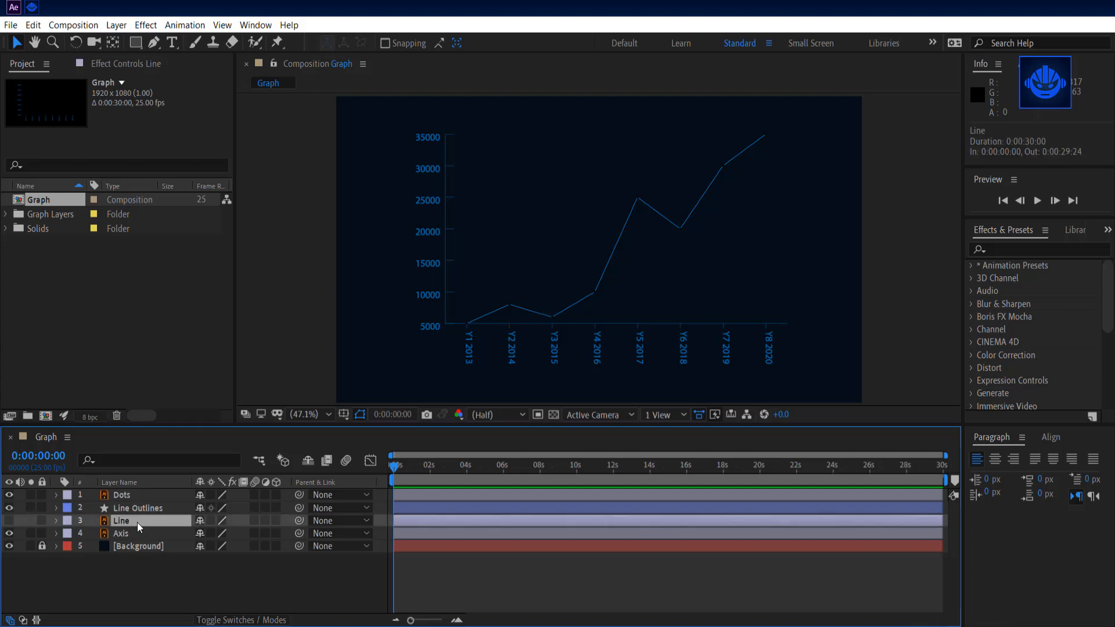
pyautogui.click(135, 508)
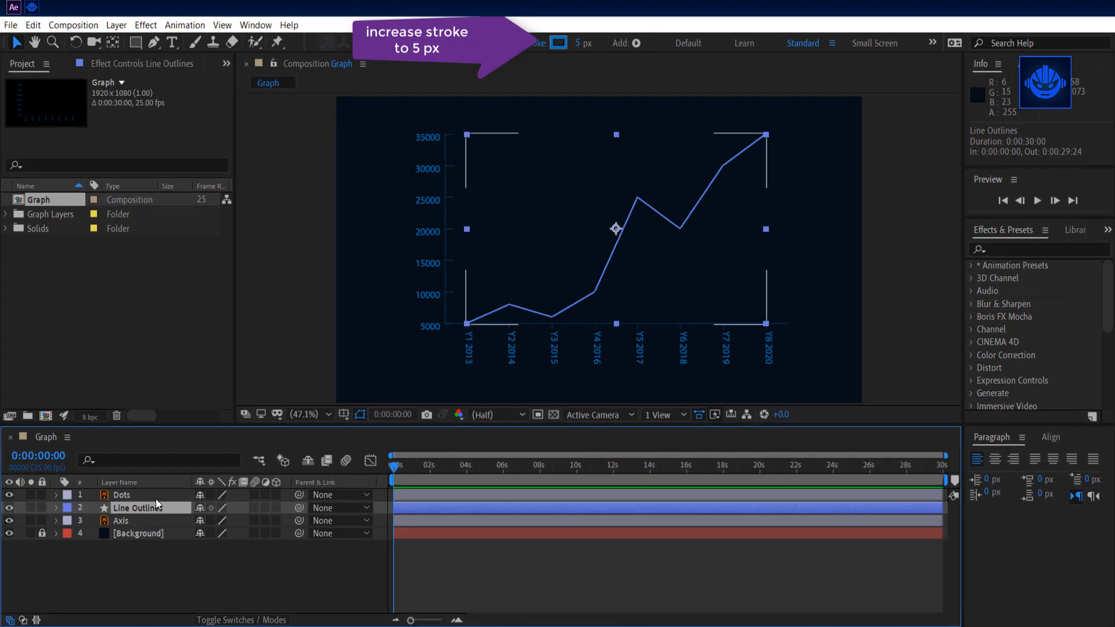
# - Nudge the Dots and Line Outlines layers together a few pixels upward so they sit just above the horizontal axis
pyautogui.keyDown('shift'); pyautogui.click(154, 496); pyautogui.keyUp('shift')
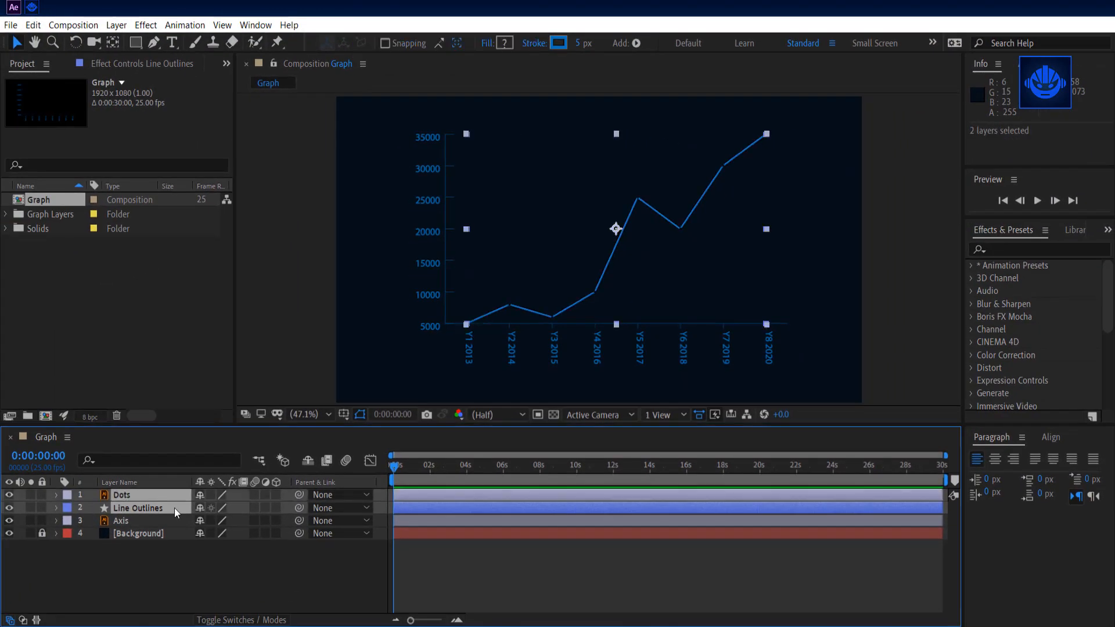
pyautogui.press('Up')
pyautogui.press('Up')
pyautogui.press('Up')
pyautogui.press('Up')
pyautogui.press('Up')
pyautogui.press('Up')
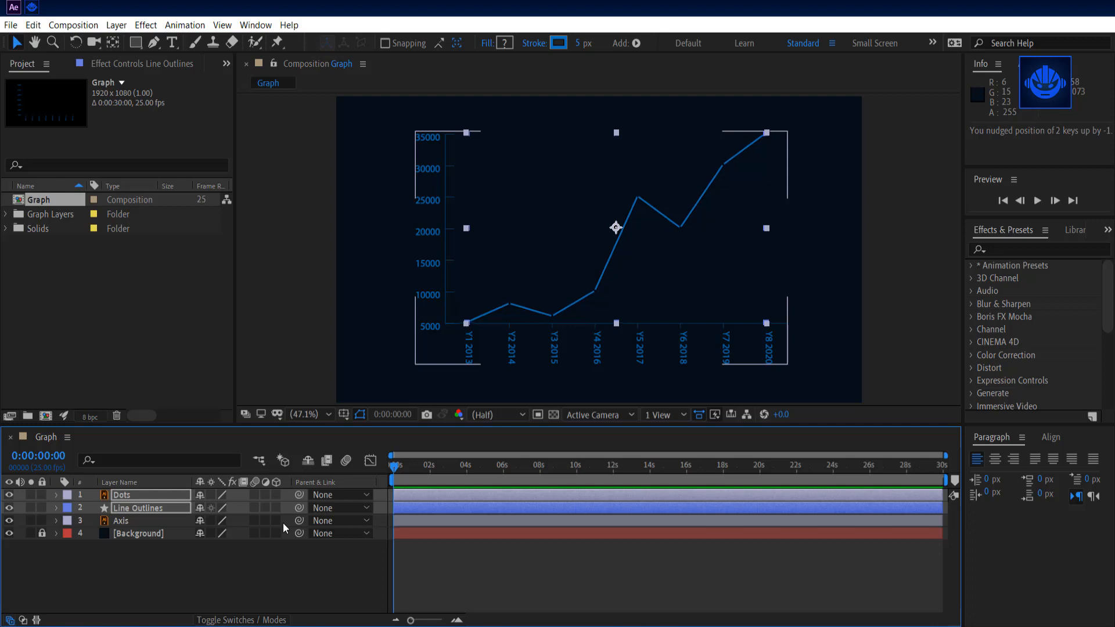
pyautogui.scroll(3, 488, 336)
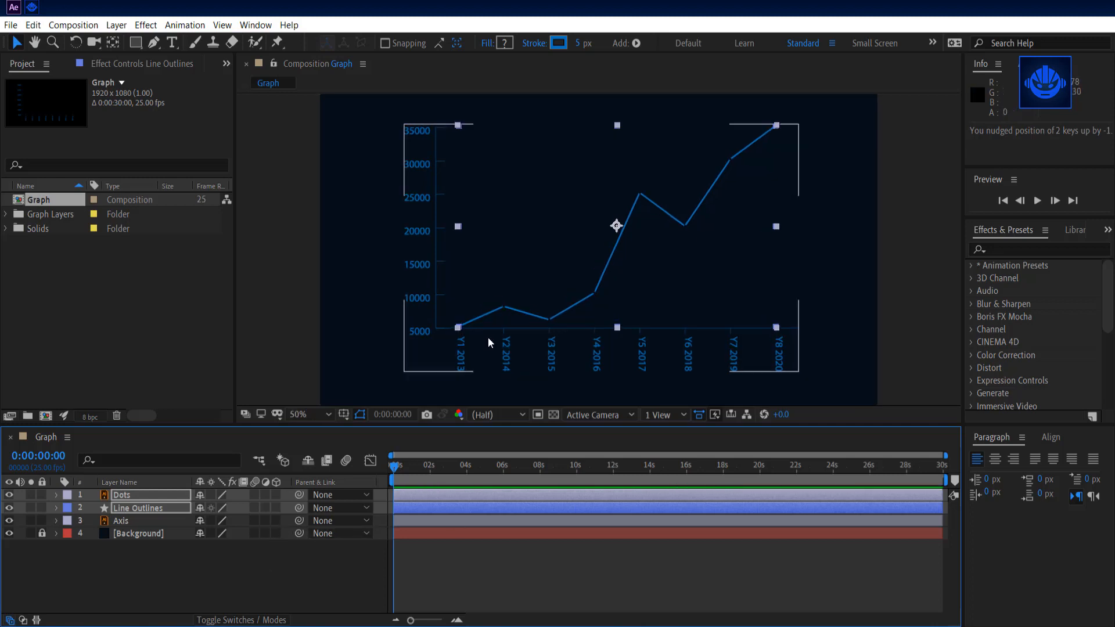
pyautogui.scroll(-1, 407, 364)
pyautogui.moveTo(430, 327); pyautogui.dragTo(528, 244)
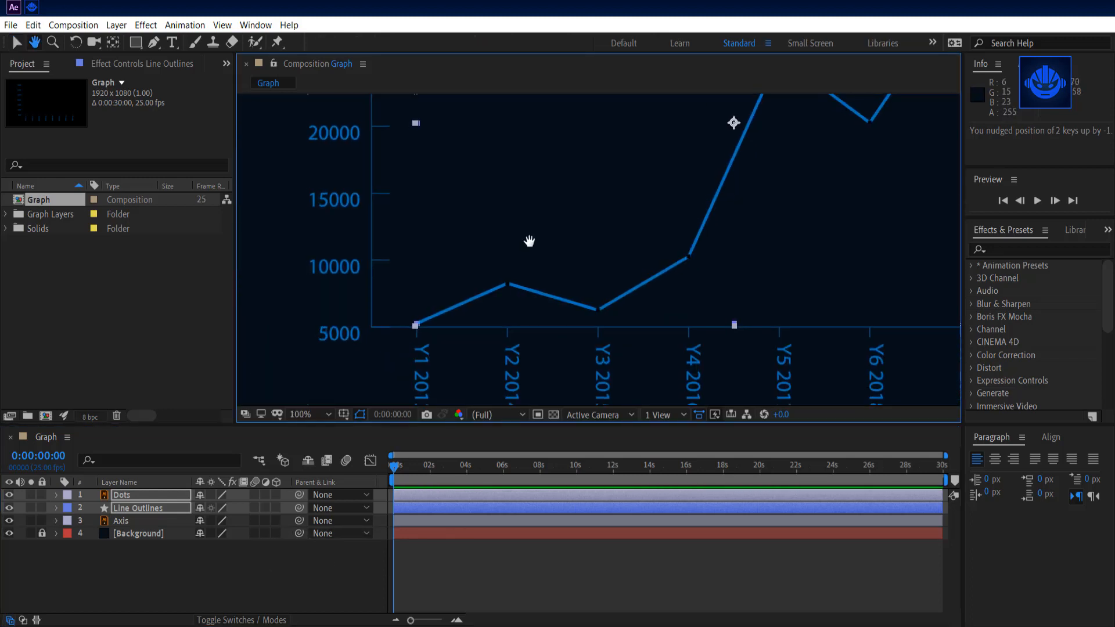
pyautogui.click(232, 563)
pyautogui.press(',')
pyautogui.press(',')
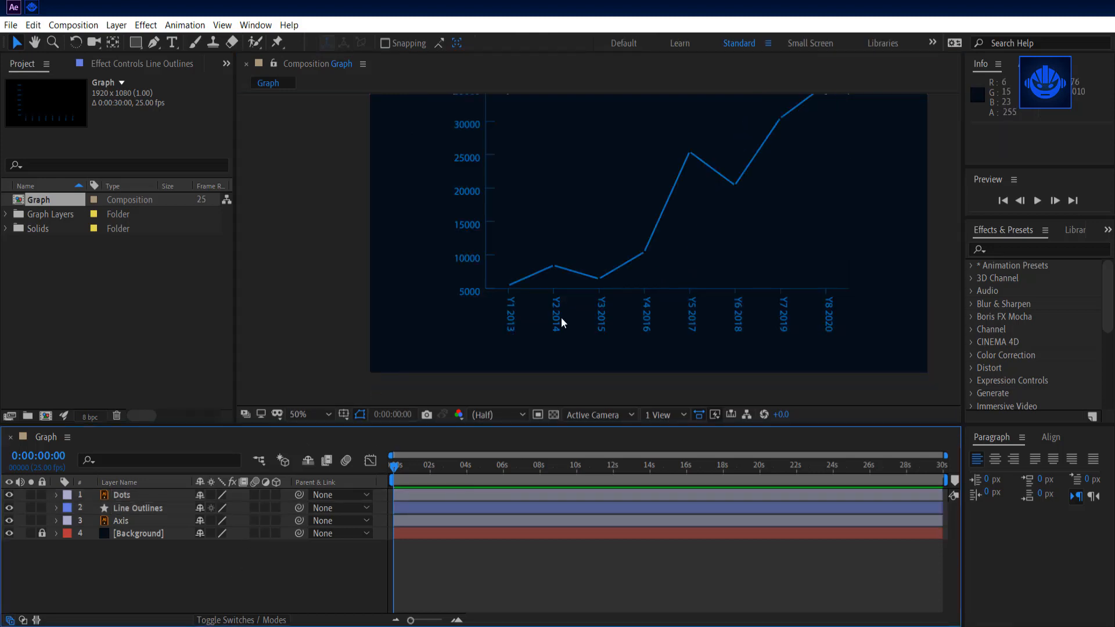
pyautogui.moveTo(736, 242); pyautogui.dragTo(679, 278)
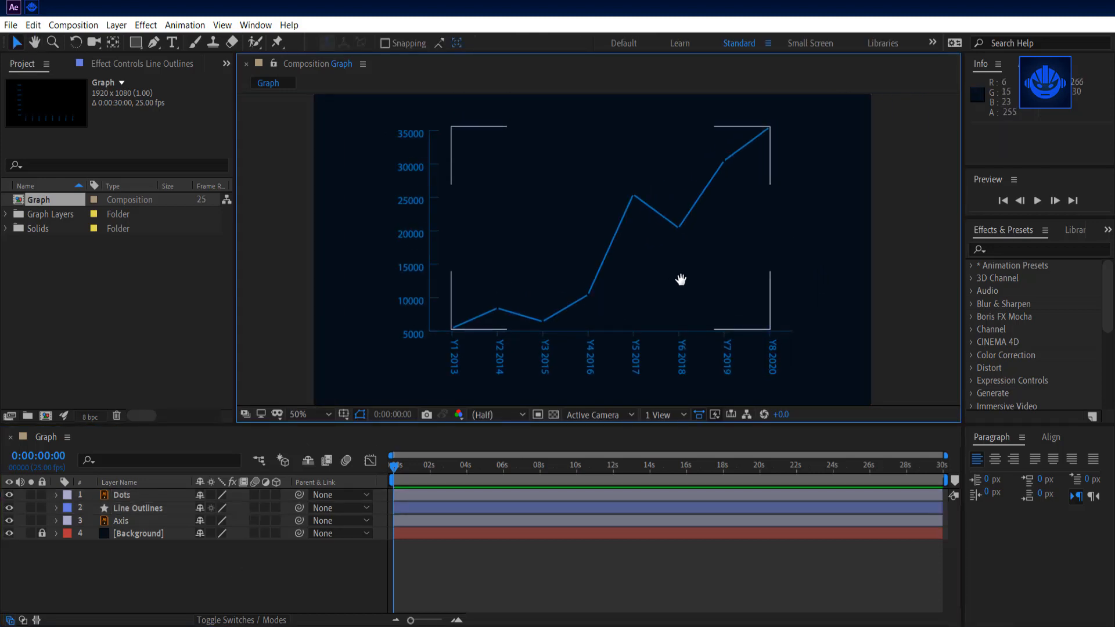
# - Add Trim Paths to the Line Outlines layer and set a Start keyframe of 0% at 0:00:00:00
pyautogui.click(163, 507)
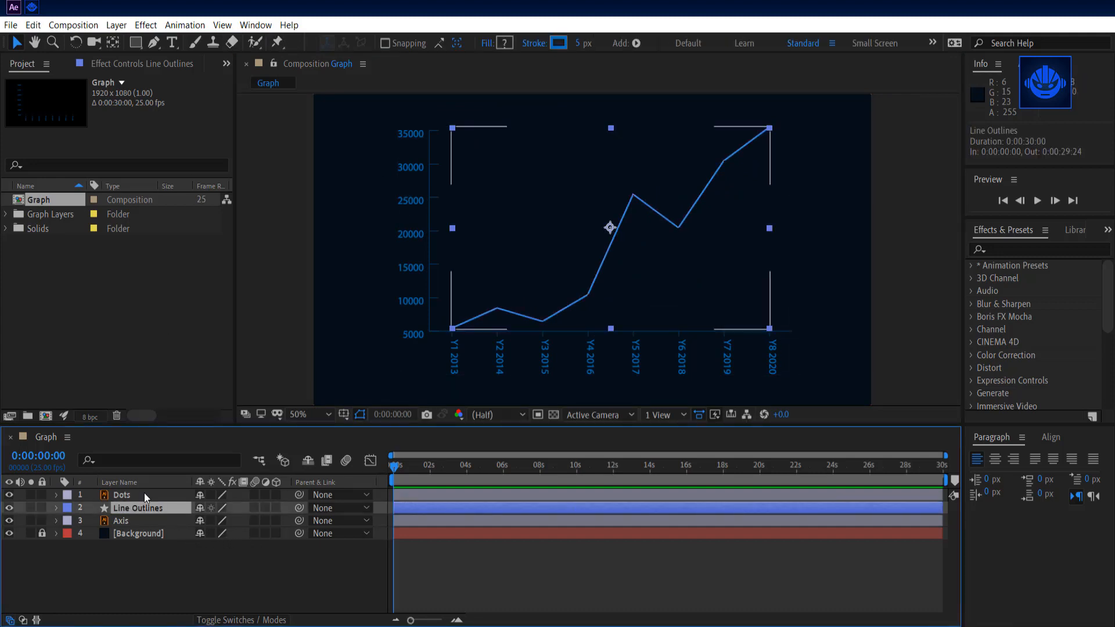
pyautogui.click(57, 507)
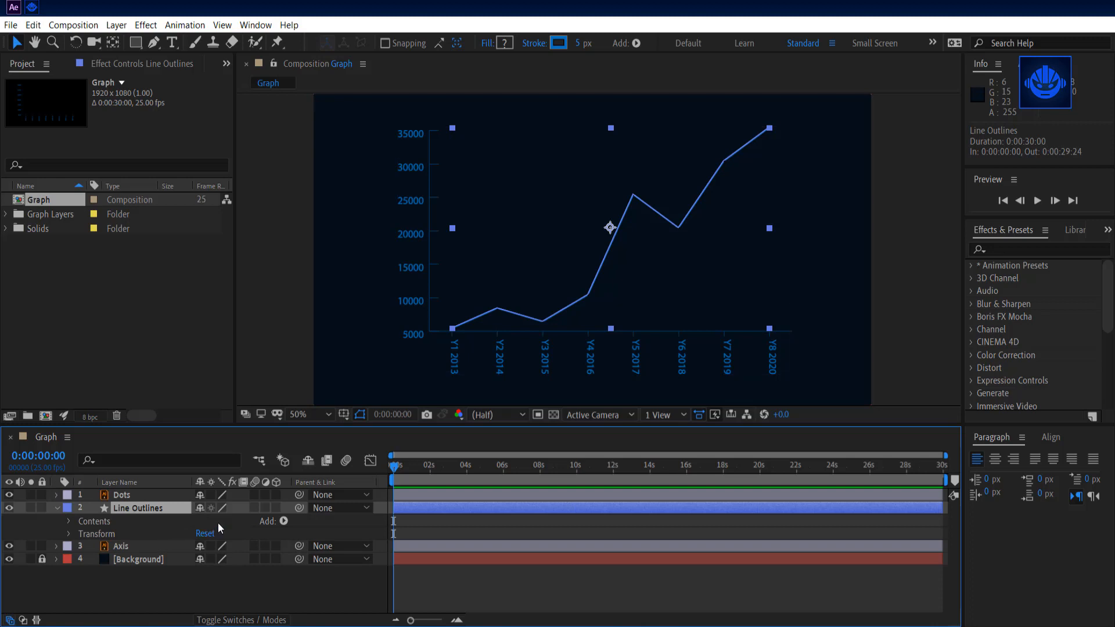
pyautogui.click(284, 521)
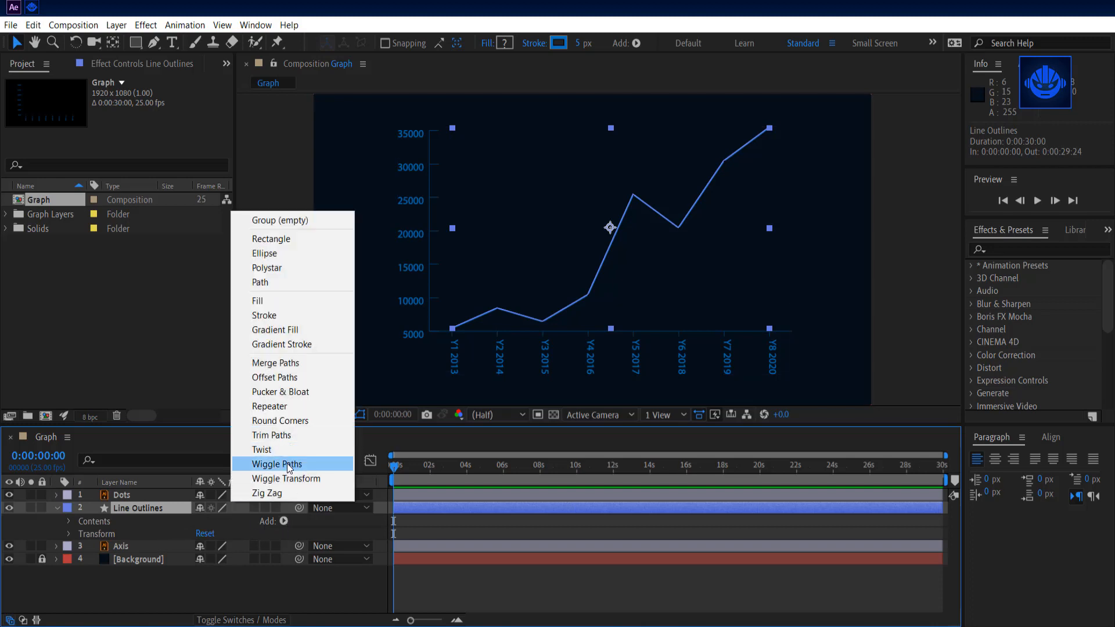
pyautogui.click(287, 435)
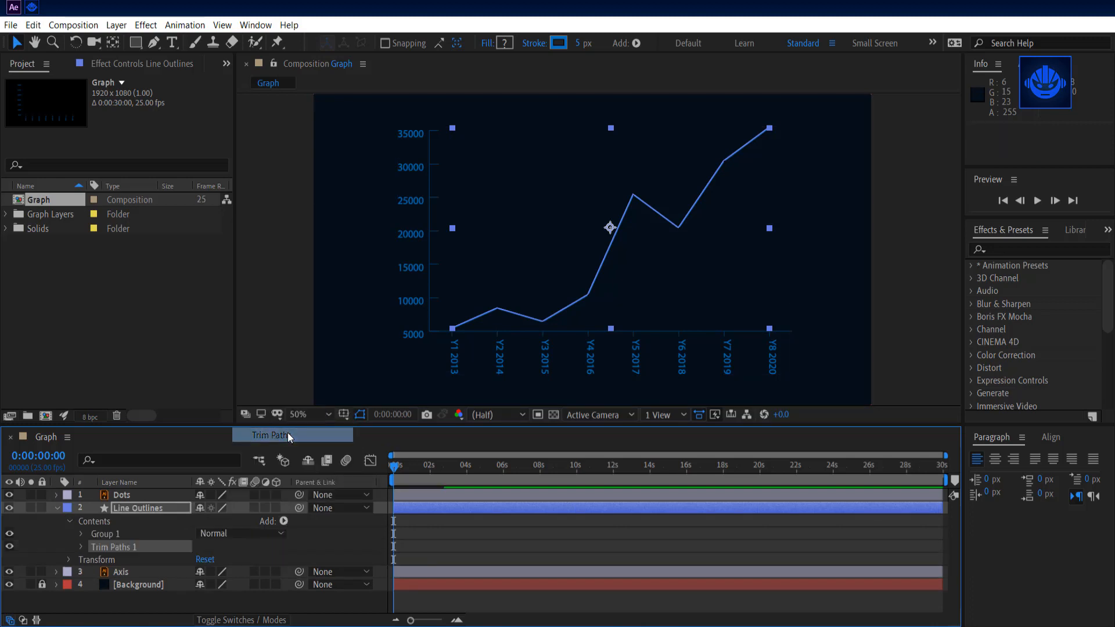
pyautogui.click(80, 547)
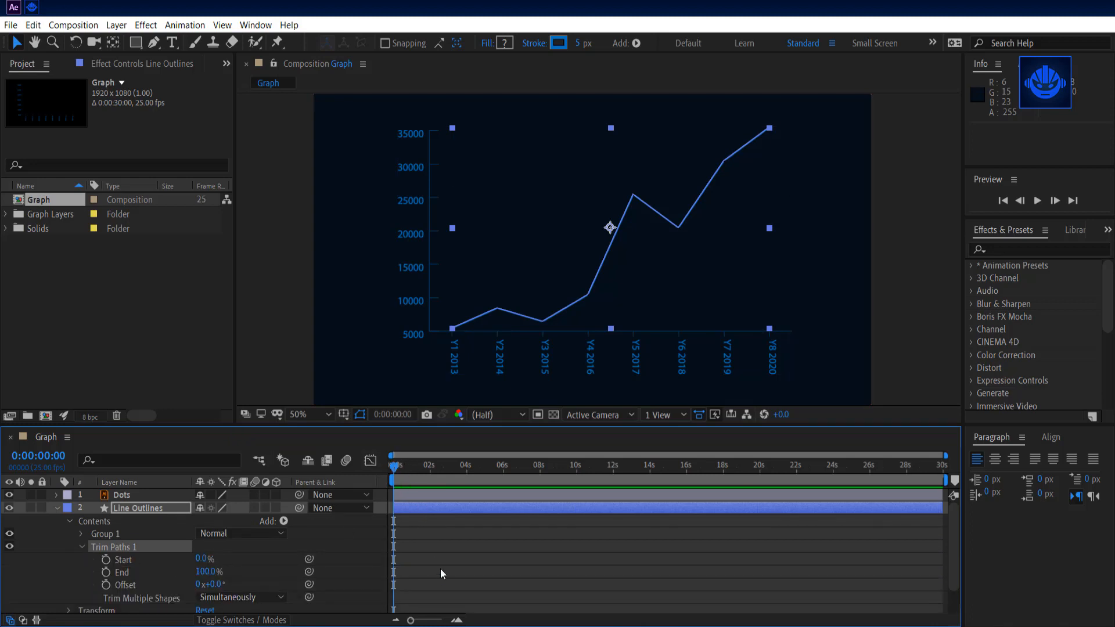
pyautogui.click(107, 560)
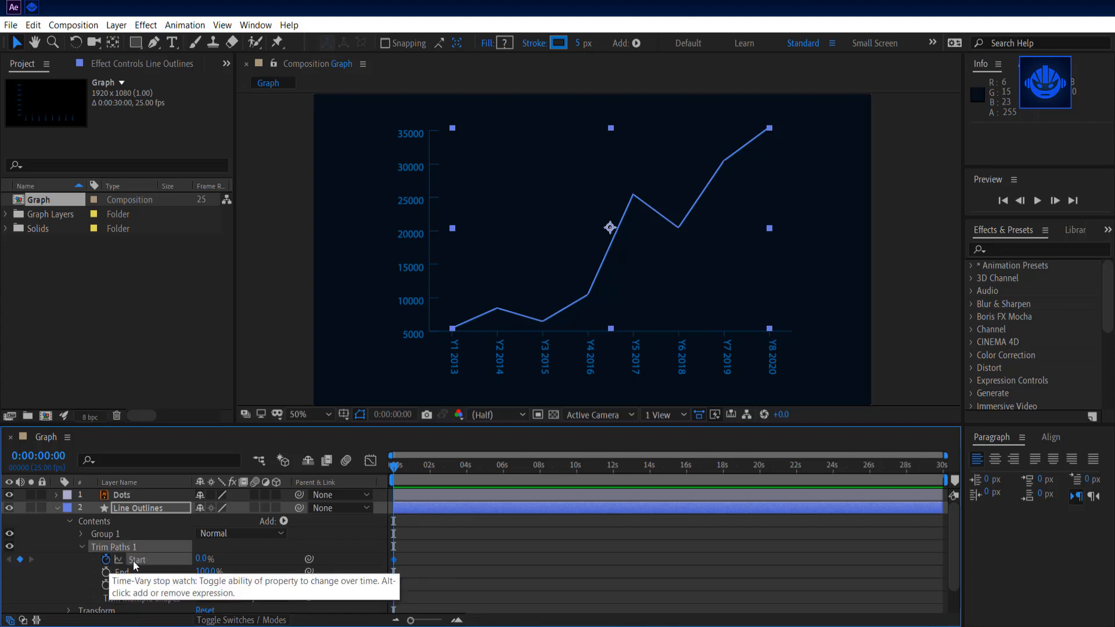
pyautogui.moveTo(415, 621); pyautogui.dragTo(437, 622)
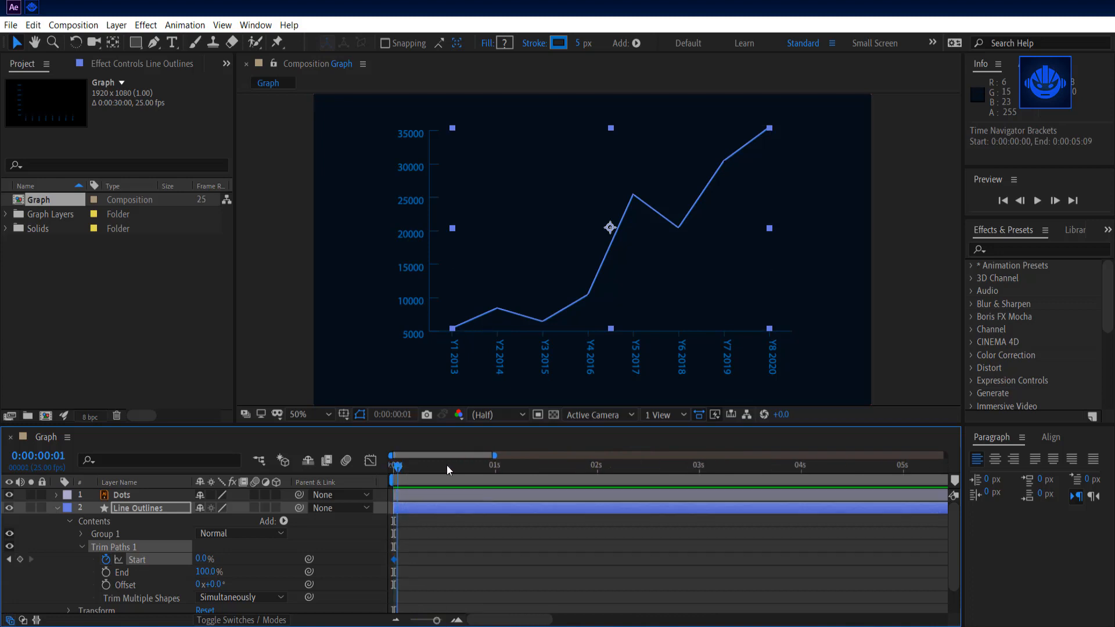
# - Set a Trim Paths Start keyframe of 100% at 0:00:01:24 and preview the line animation from the first frame
pyautogui.click(448, 465)
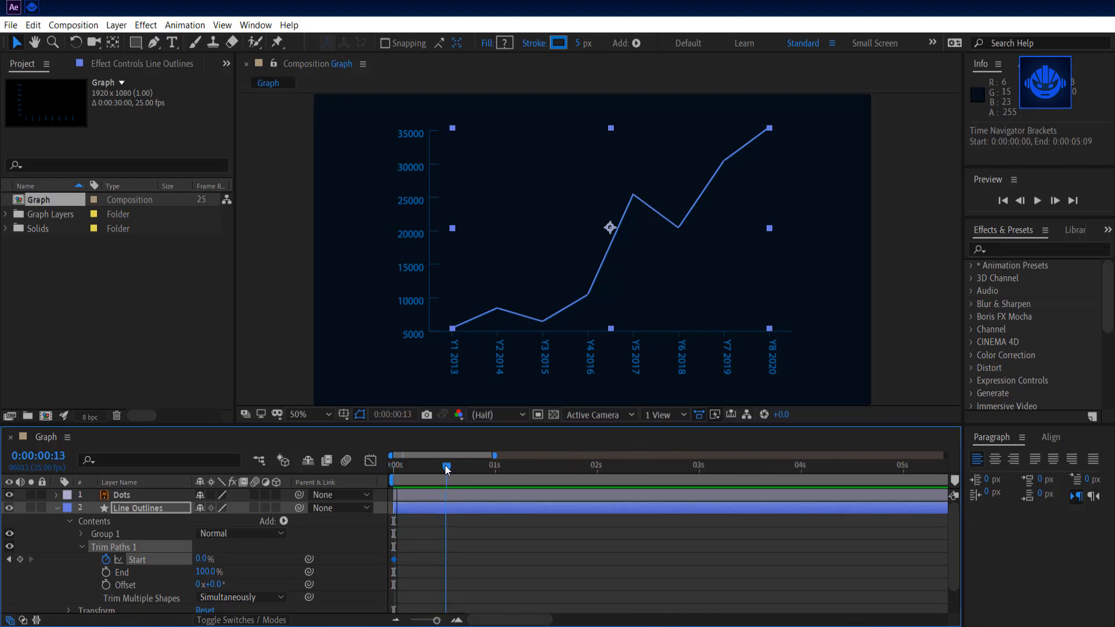
pyautogui.moveTo(445, 466); pyautogui.dragTo(596, 476)
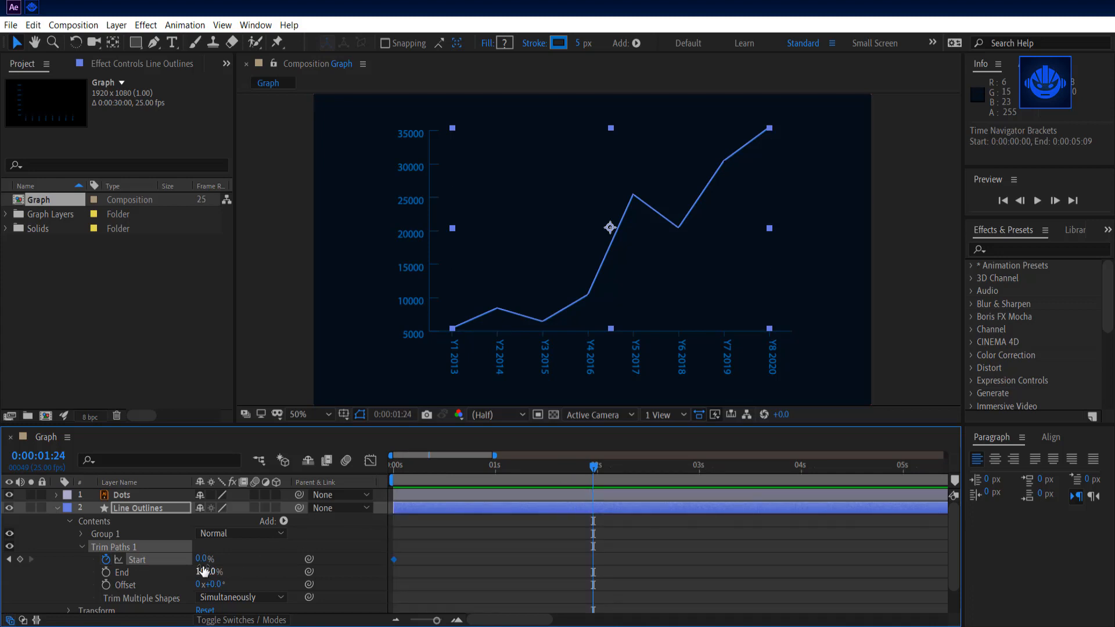
pyautogui.moveTo(203, 558); pyautogui.dragTo(402, 547)
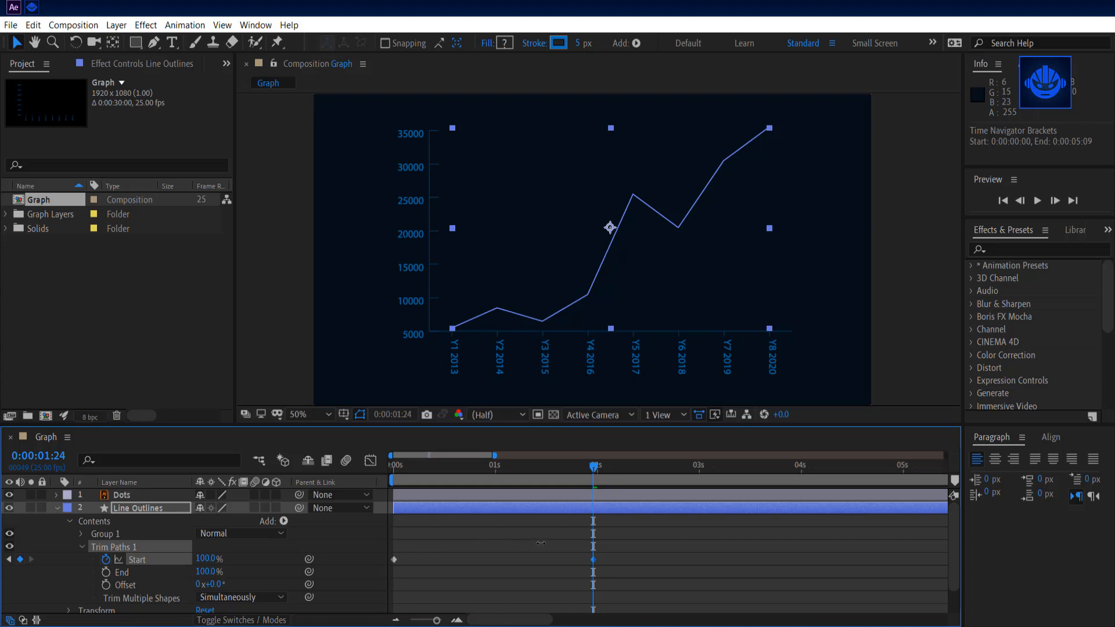
pyautogui.moveTo(594, 468); pyautogui.dragTo(357, 462)
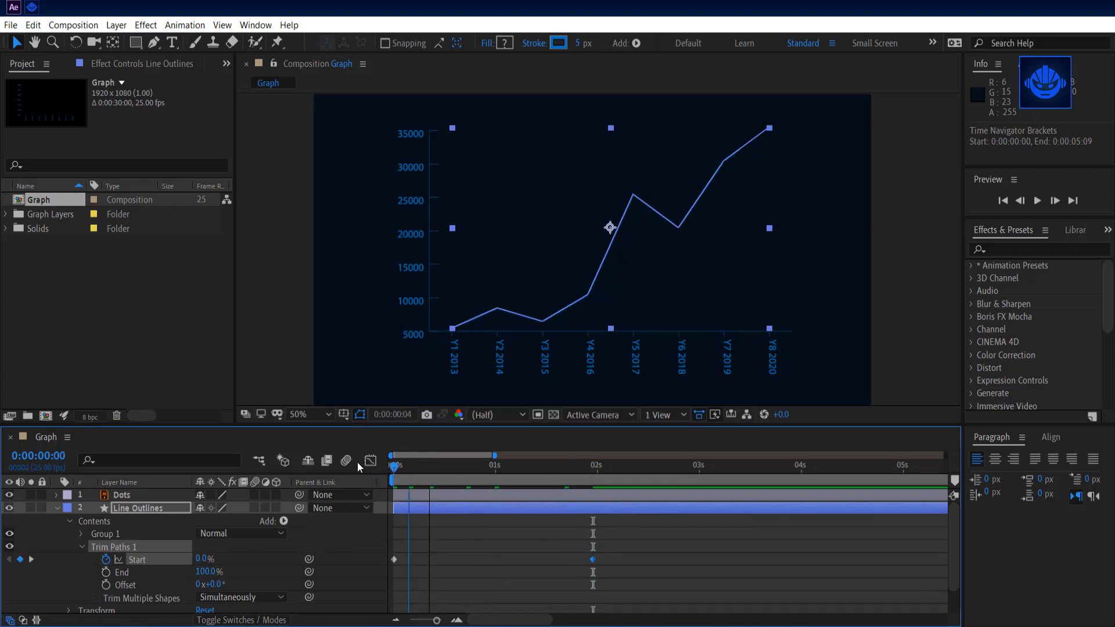
pyautogui.click(900, 323)
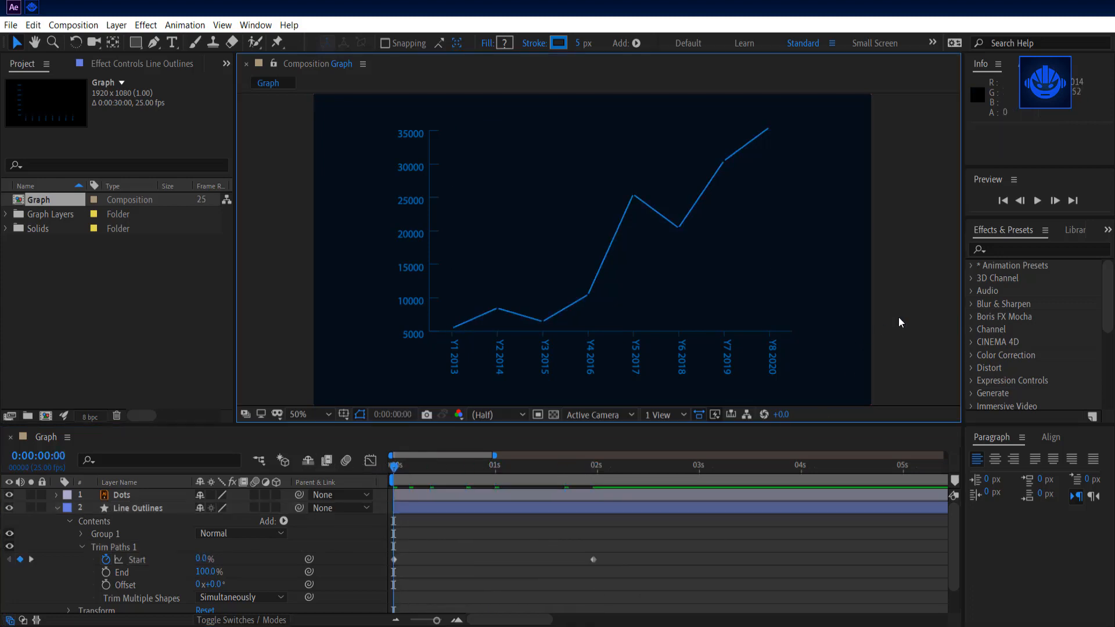
pyautogui.press('space')
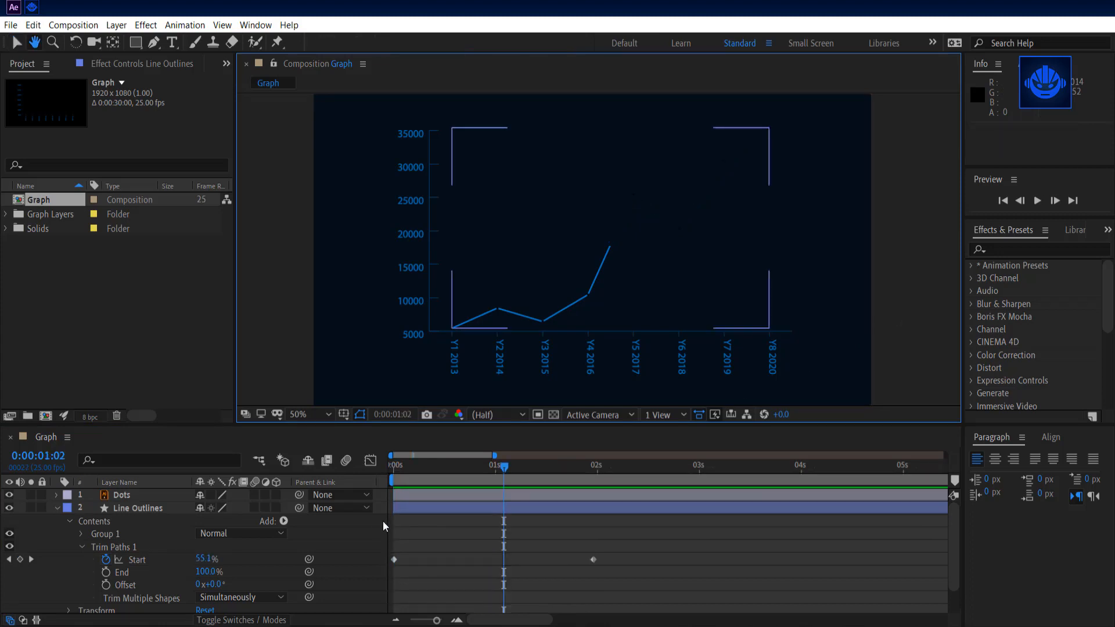
# - Set the Trim Paths Start keyframes to 100% at 0:00:00:00 and 0% at 0:00:01:24, and preview the line animation
pyautogui.moveTo(504, 468); pyautogui.dragTo(393, 468)
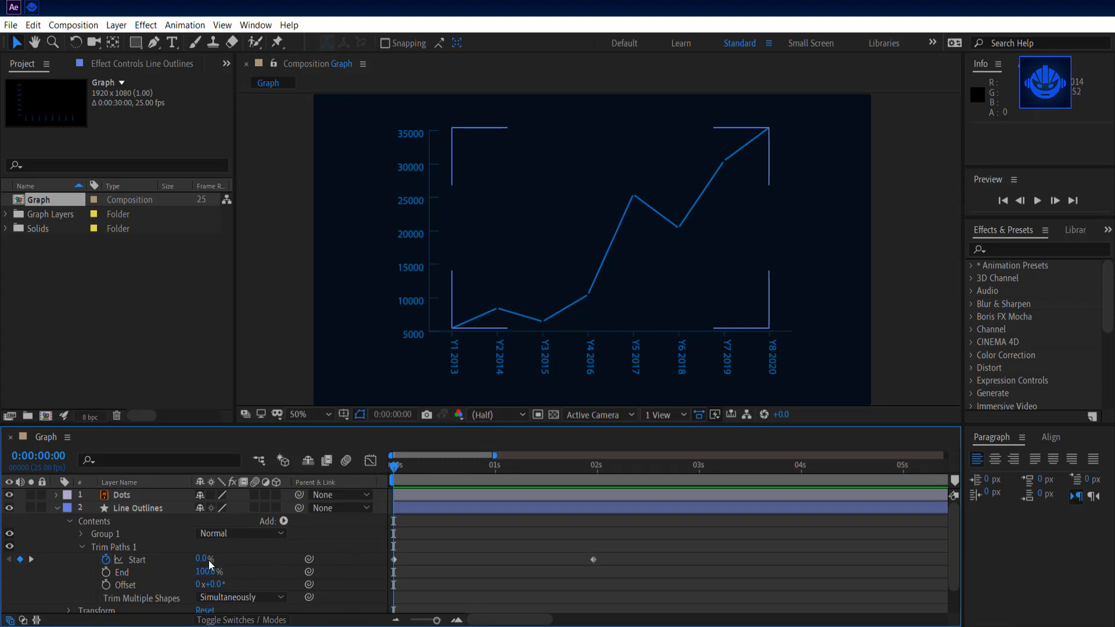
pyautogui.moveTo(204, 559); pyautogui.dragTo(384, 546)
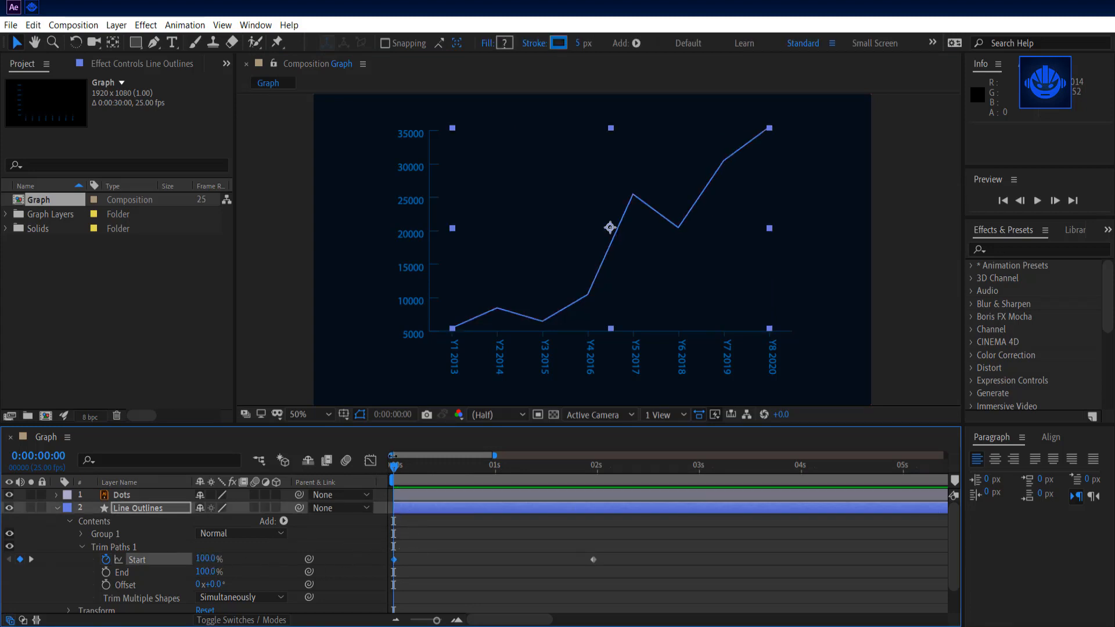
pyautogui.moveTo(395, 468); pyautogui.dragTo(595, 485)
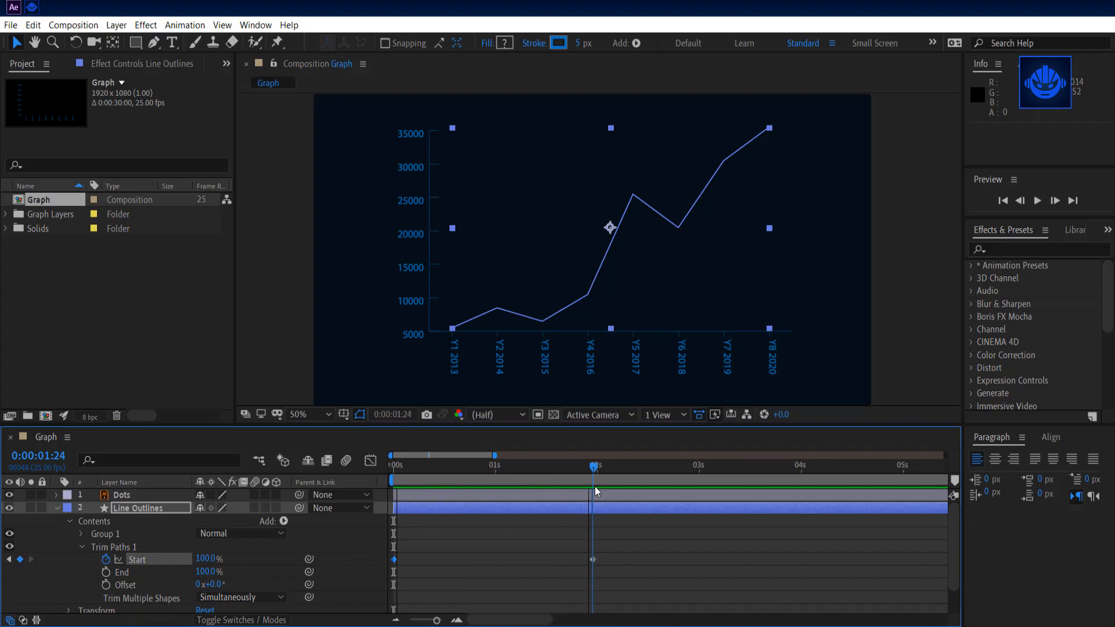
pyautogui.click(205, 559)
pyautogui.write('0')
pyautogui.press('Return')
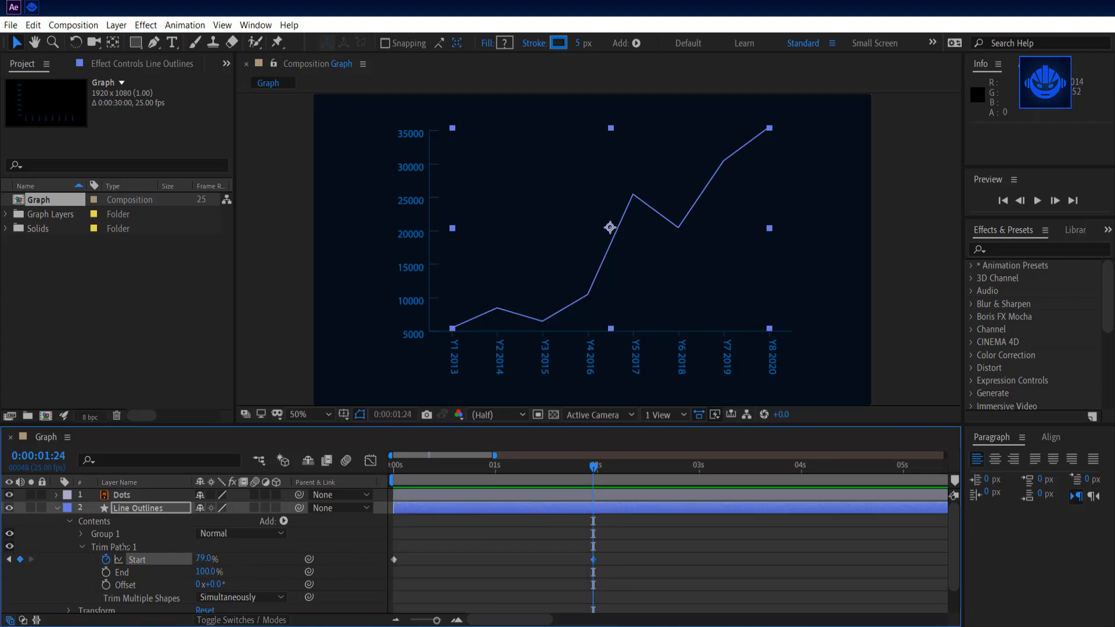
pyautogui.moveTo(595, 472); pyautogui.dragTo(301, 467)
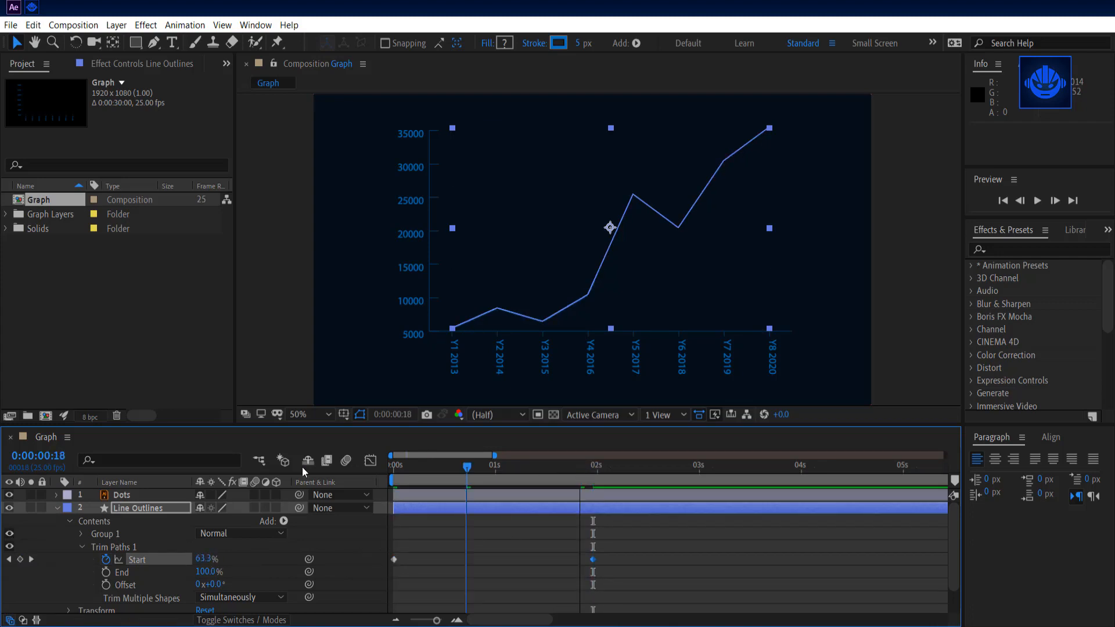
pyautogui.click(705, 546)
pyautogui.press('space')
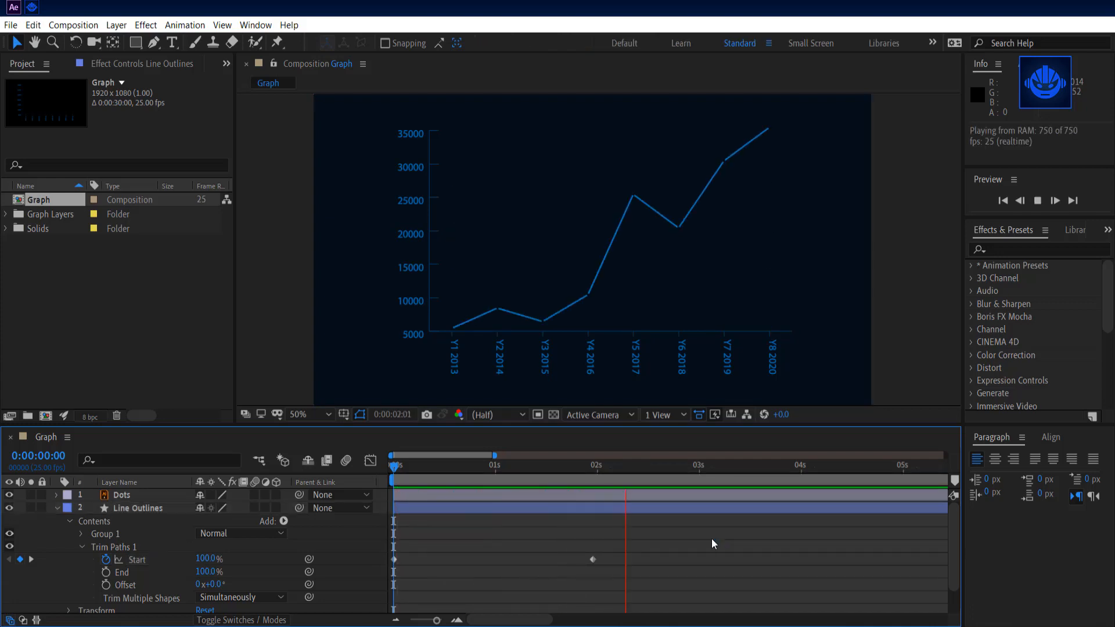
pyautogui.click(617, 464)
pyautogui.moveTo(617, 467); pyautogui.dragTo(613, 468)
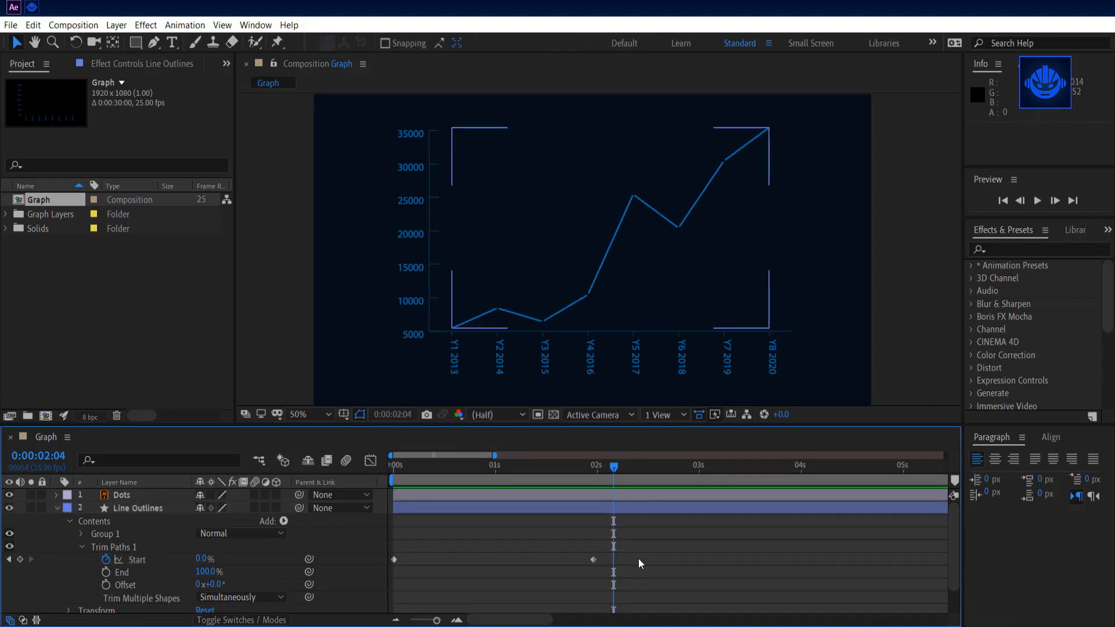
# - Apply Easy Ease to both Trim Paths Start keyframes and play the line animation from the first frame
pyautogui.moveTo(637, 555); pyautogui.dragTo(377, 594)
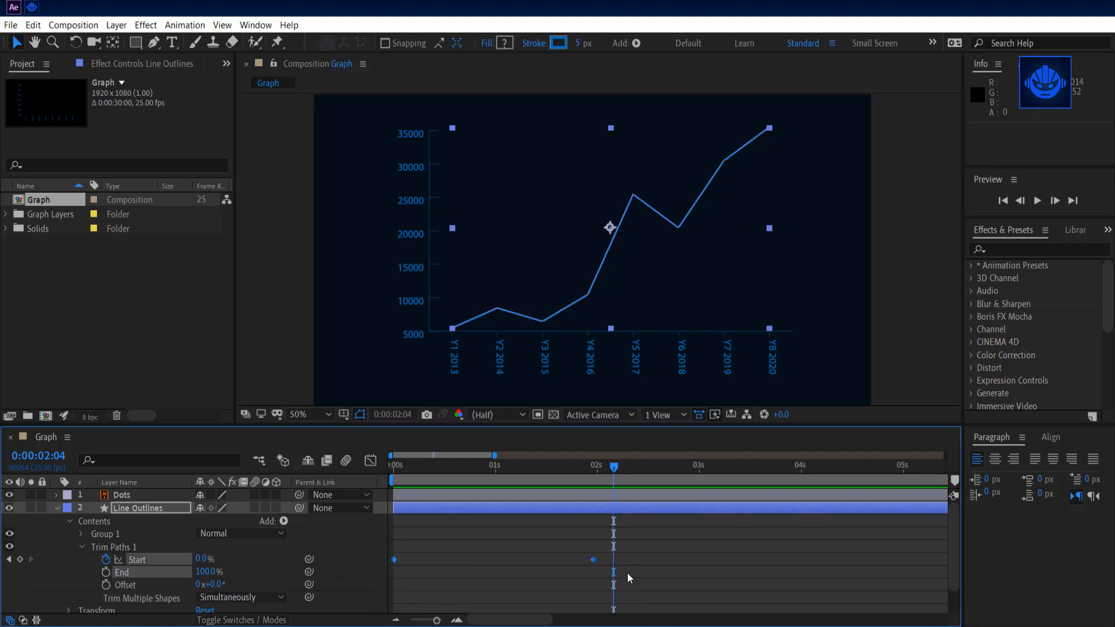
pyautogui.rightClick(597, 562)
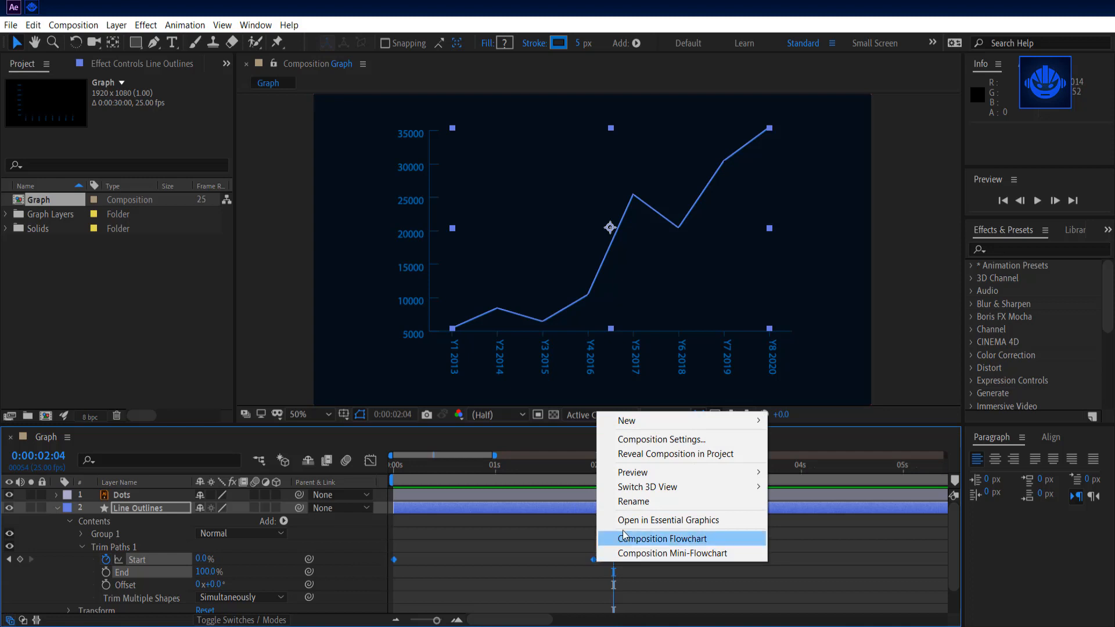
pyautogui.rightClick(591, 559)
pyautogui.moveTo(685, 549)
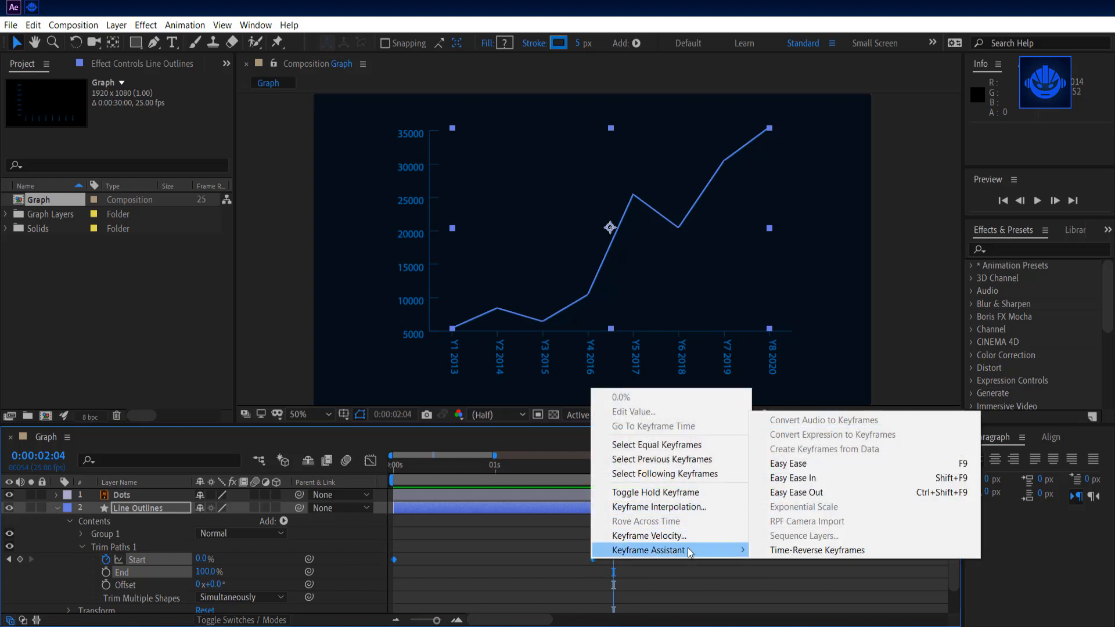
pyautogui.click(788, 462)
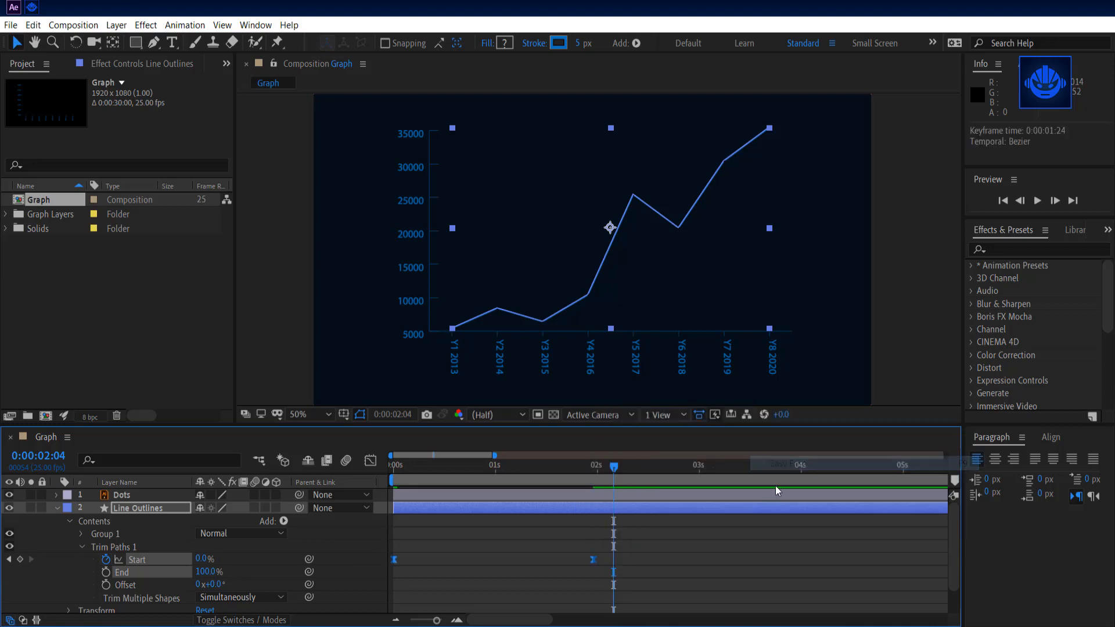
pyautogui.click(642, 544)
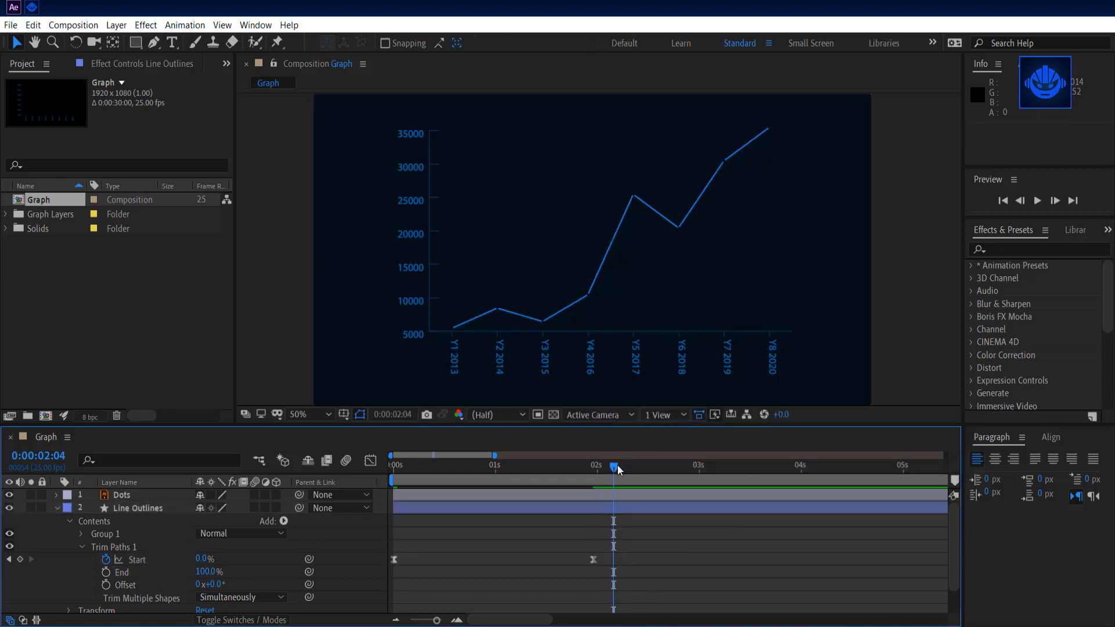
pyautogui.moveTo(604, 469); pyautogui.dragTo(393, 468)
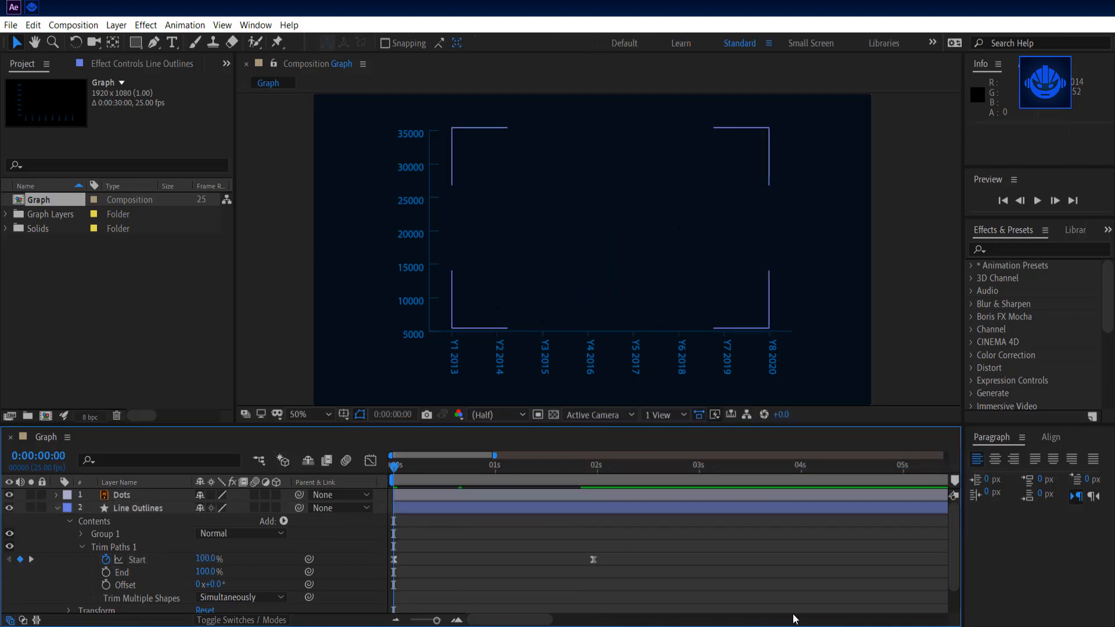
pyautogui.press('space')
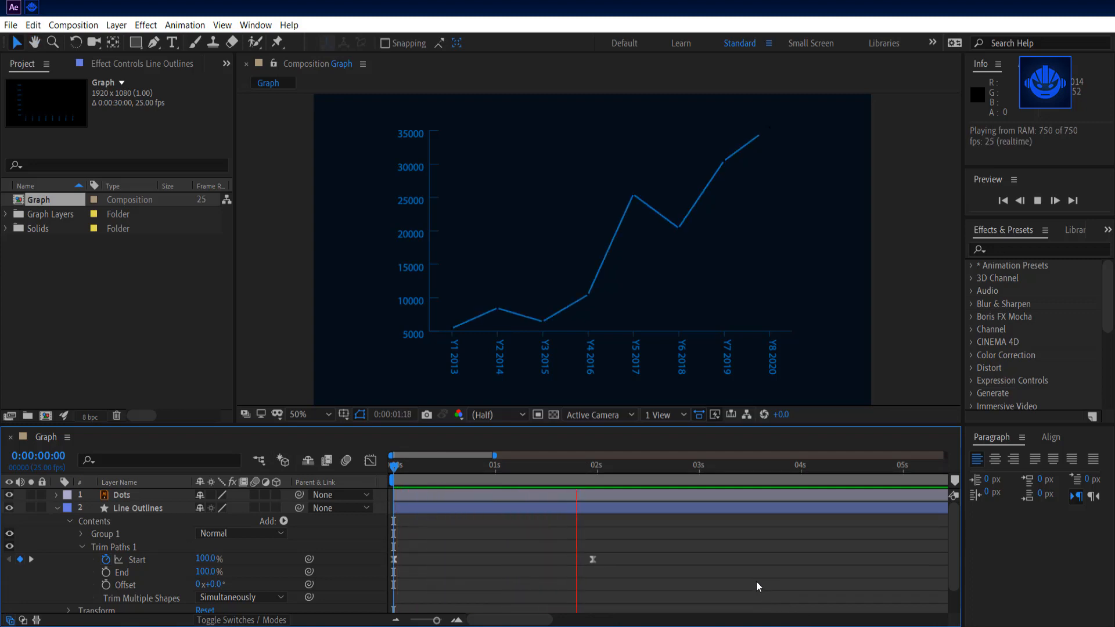
pyautogui.press('space')
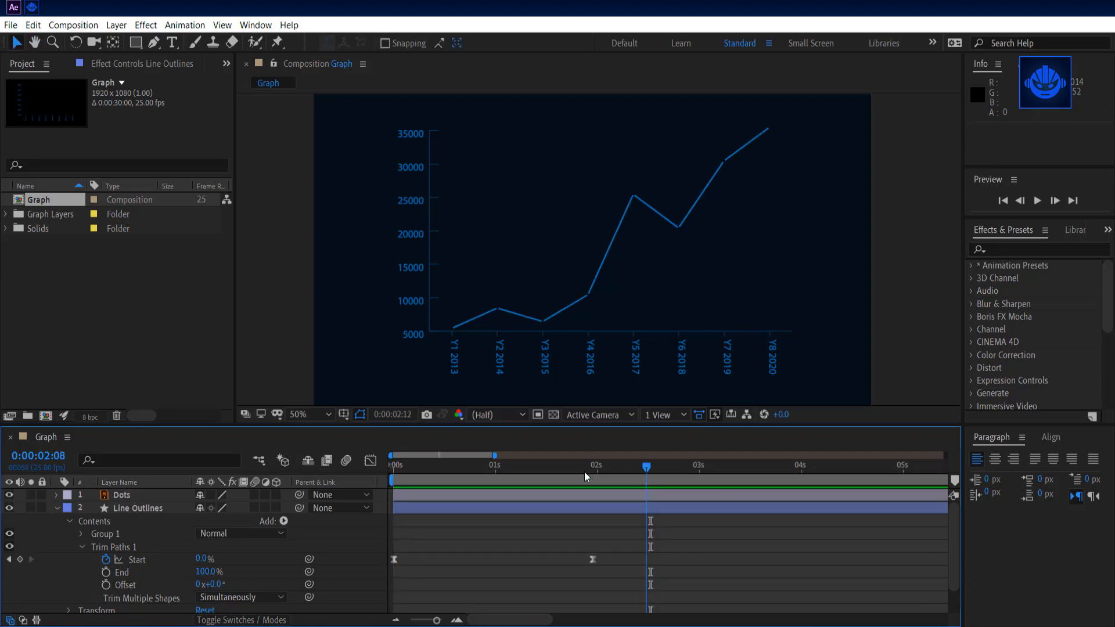
pyautogui.moveTo(584, 471); pyautogui.dragTo(393, 468)
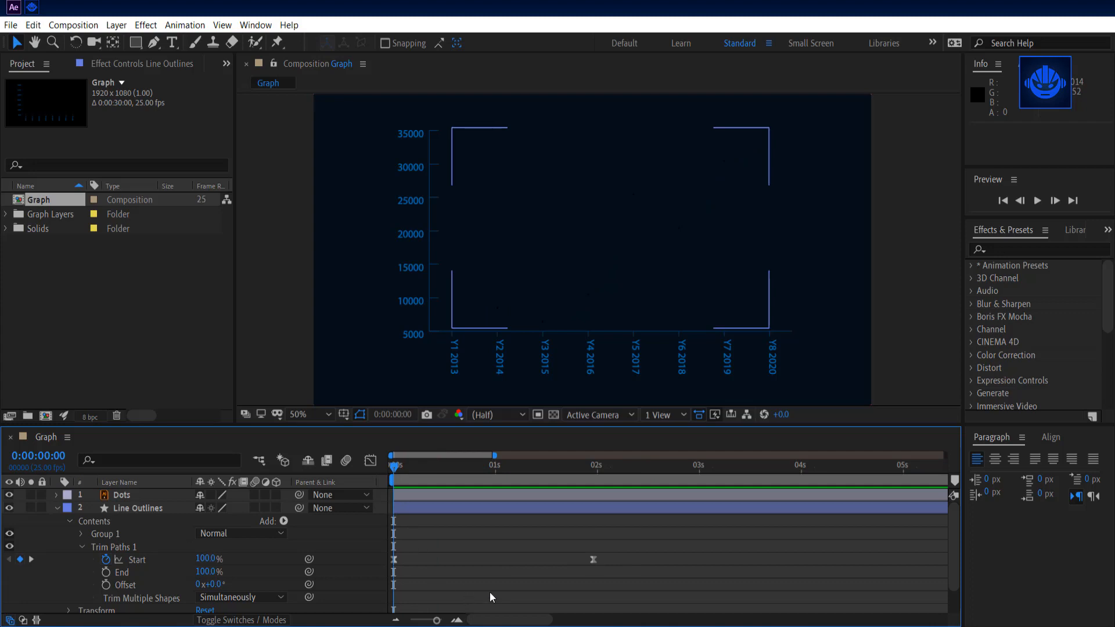
# - Create shapes from the Dots vector layer and delete the original Dots layer
pyautogui.click(56, 508)
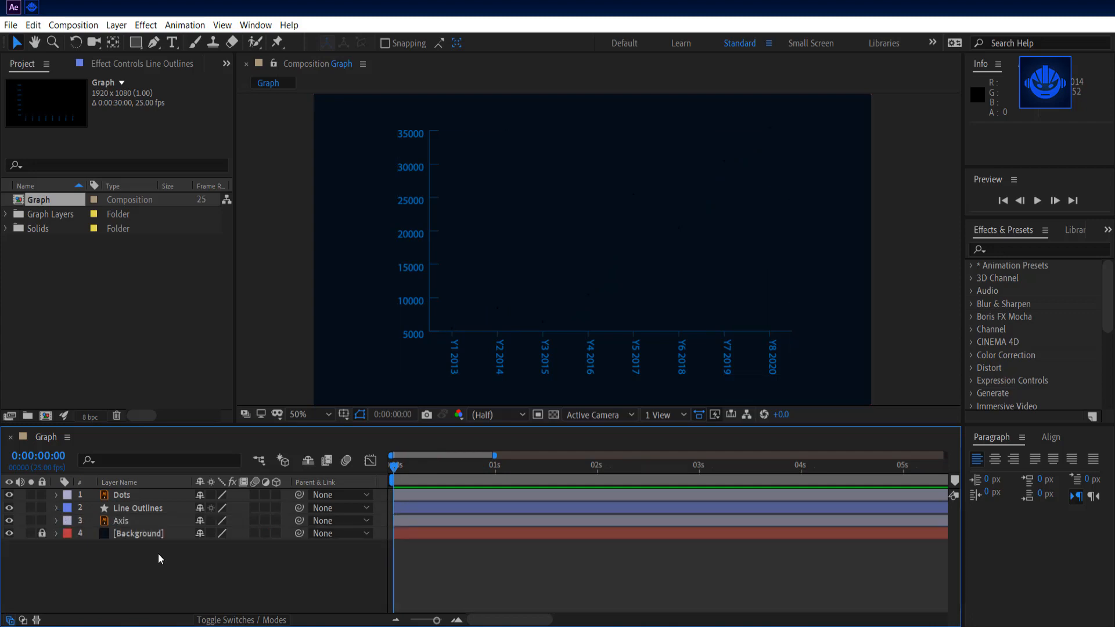
pyautogui.click(144, 493)
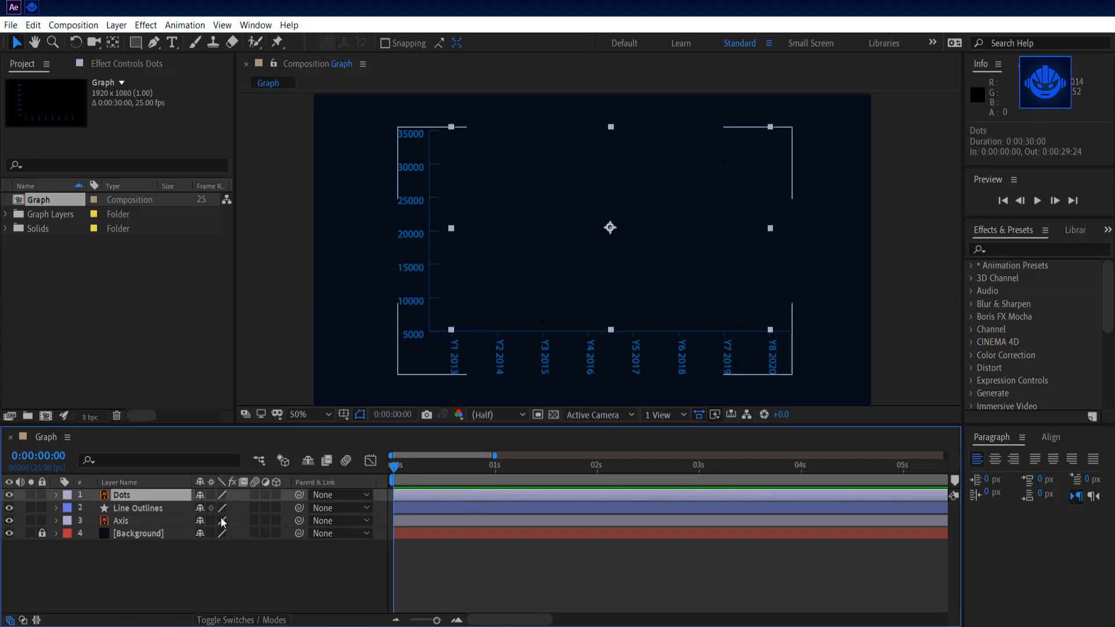
pyautogui.moveTo(399, 468); pyautogui.dragTo(459, 467)
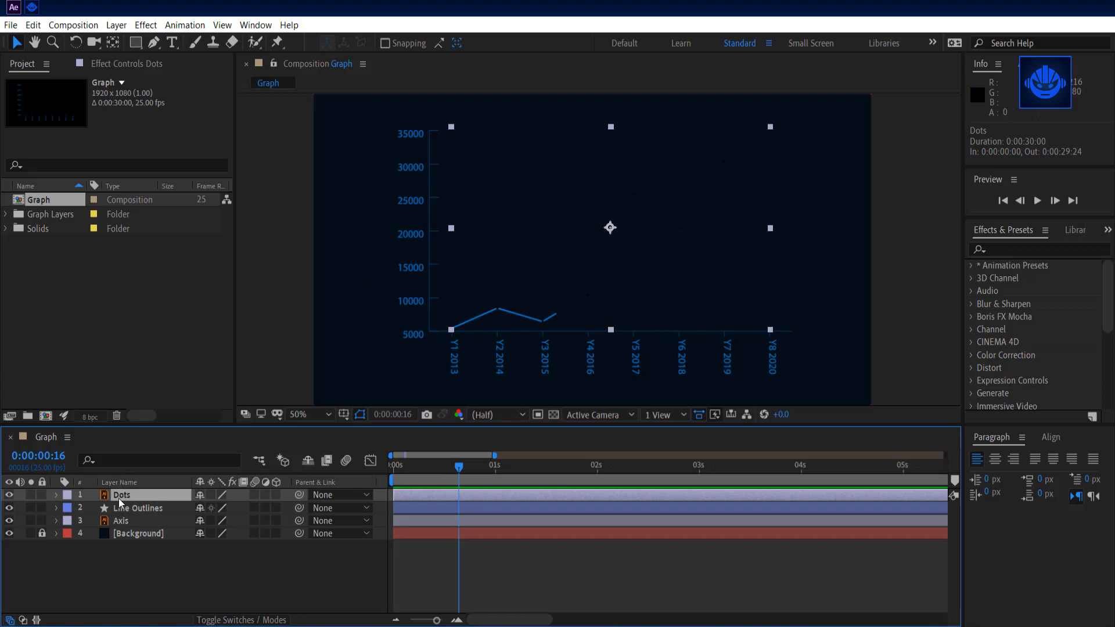
pyautogui.click(116, 25)
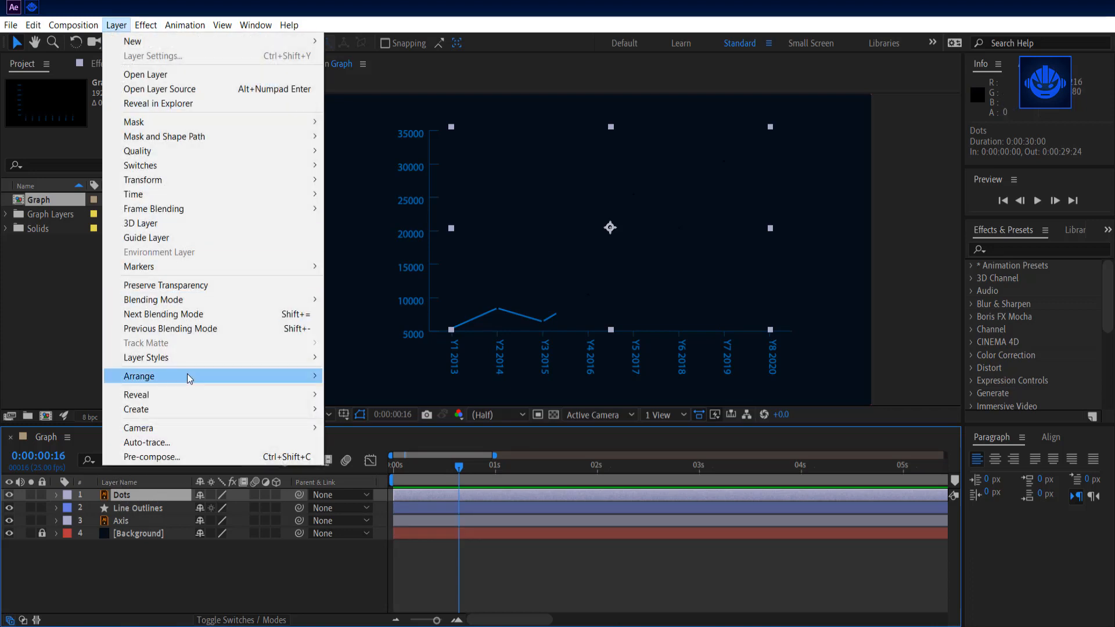
pyautogui.moveTo(203, 407)
pyautogui.click(393, 453)
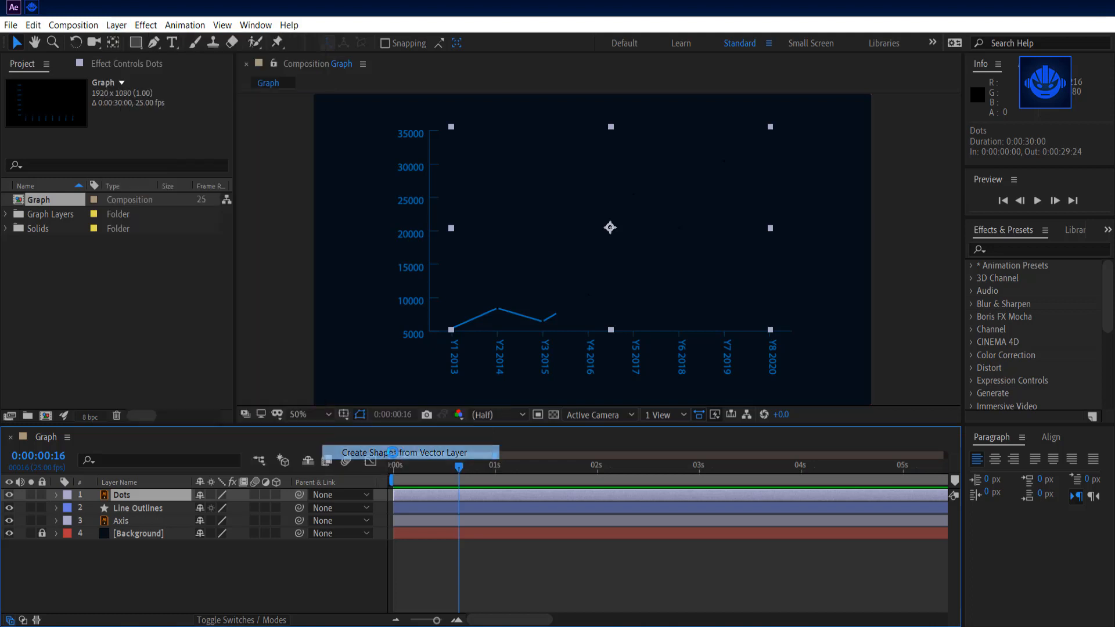
pyautogui.click(142, 511)
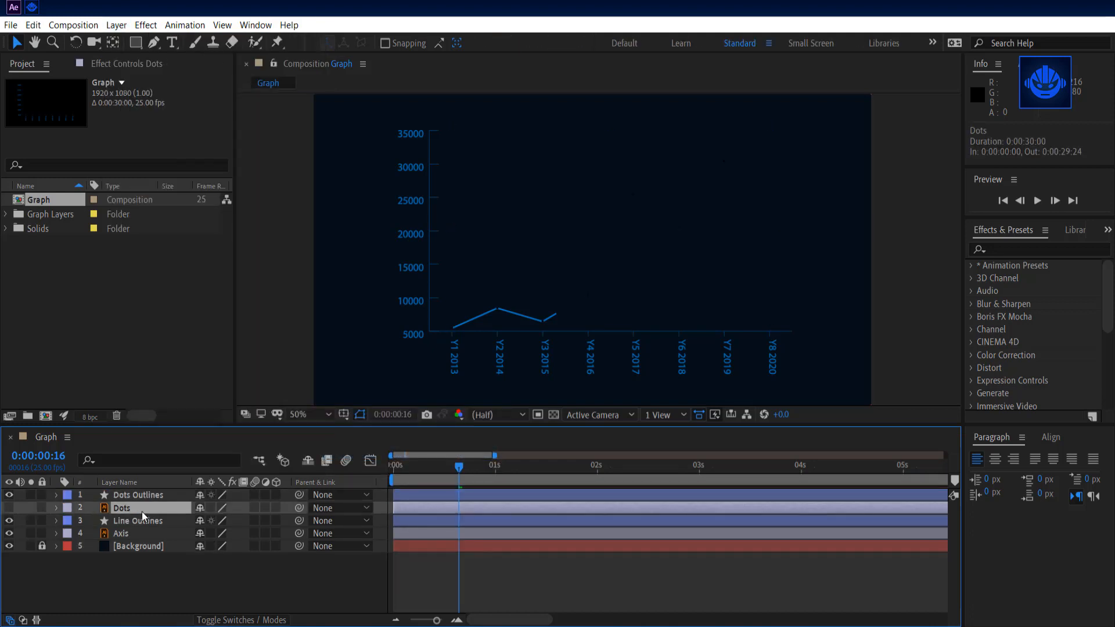
pyautogui.press('Delete')
# - Expand the contents of the Dots Outlines layer and open Group 8, the dot at Y1 2013
pyautogui.click(139, 497)
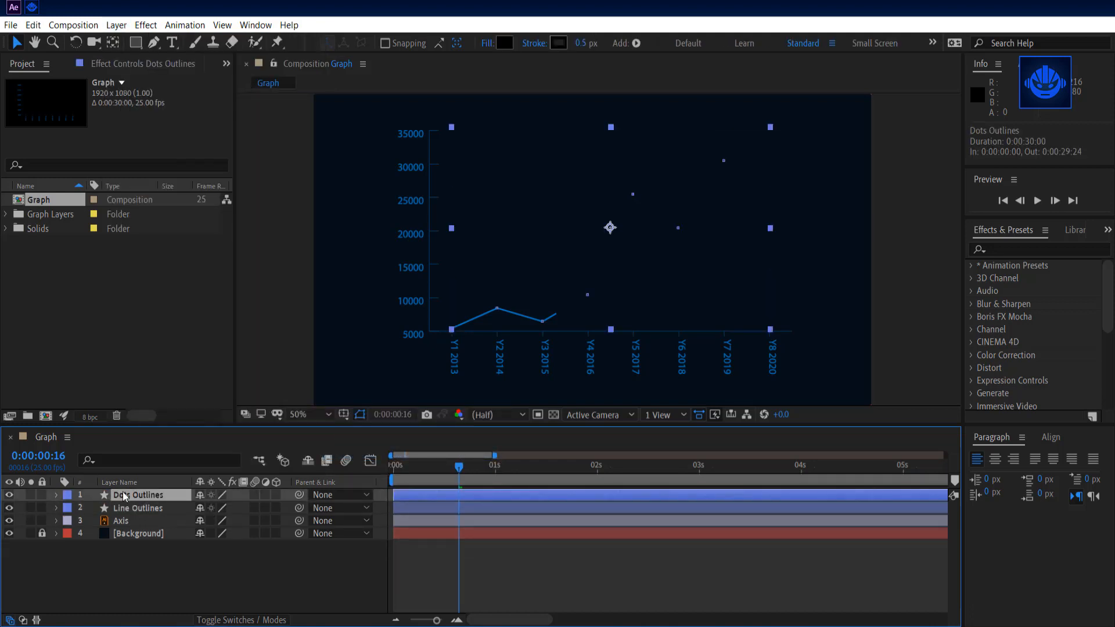
pyautogui.click(56, 494)
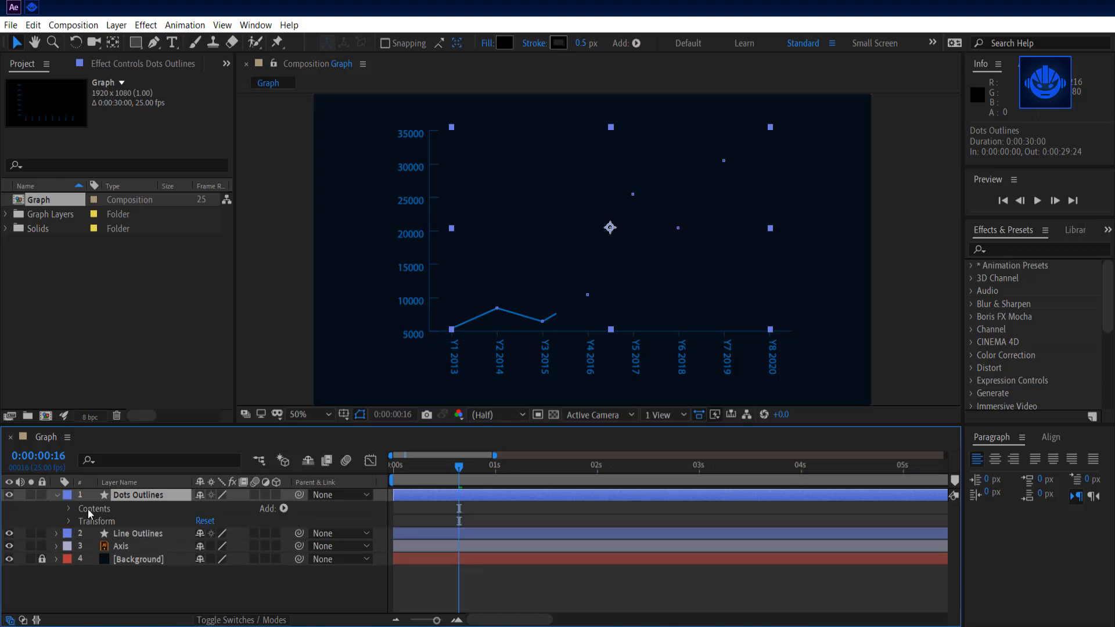
pyautogui.click(68, 508)
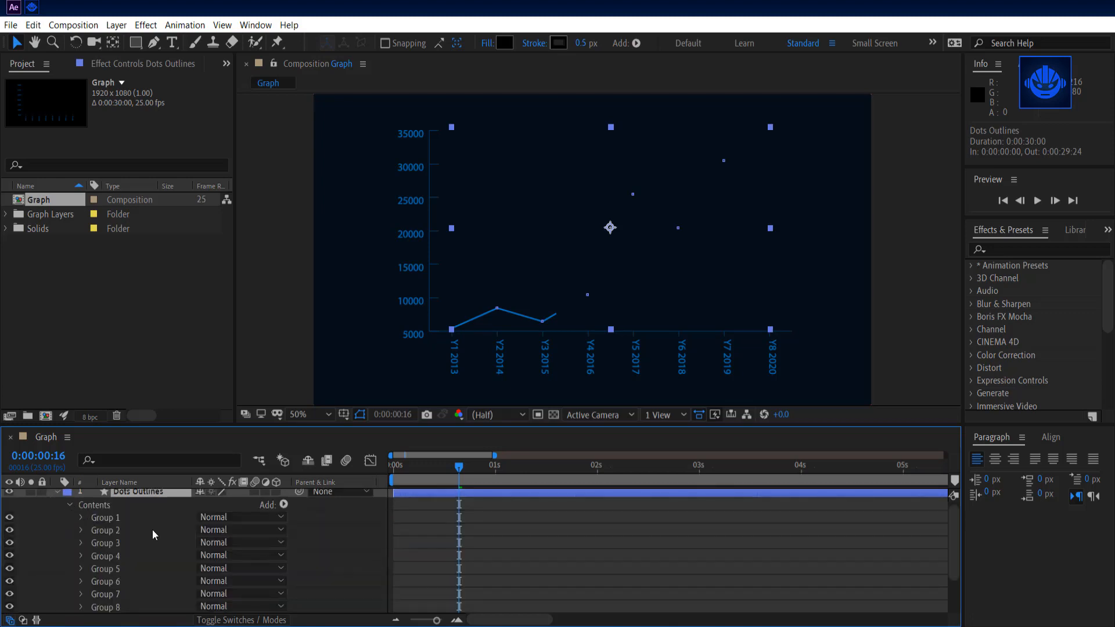
pyautogui.scroll(-2, 152, 529)
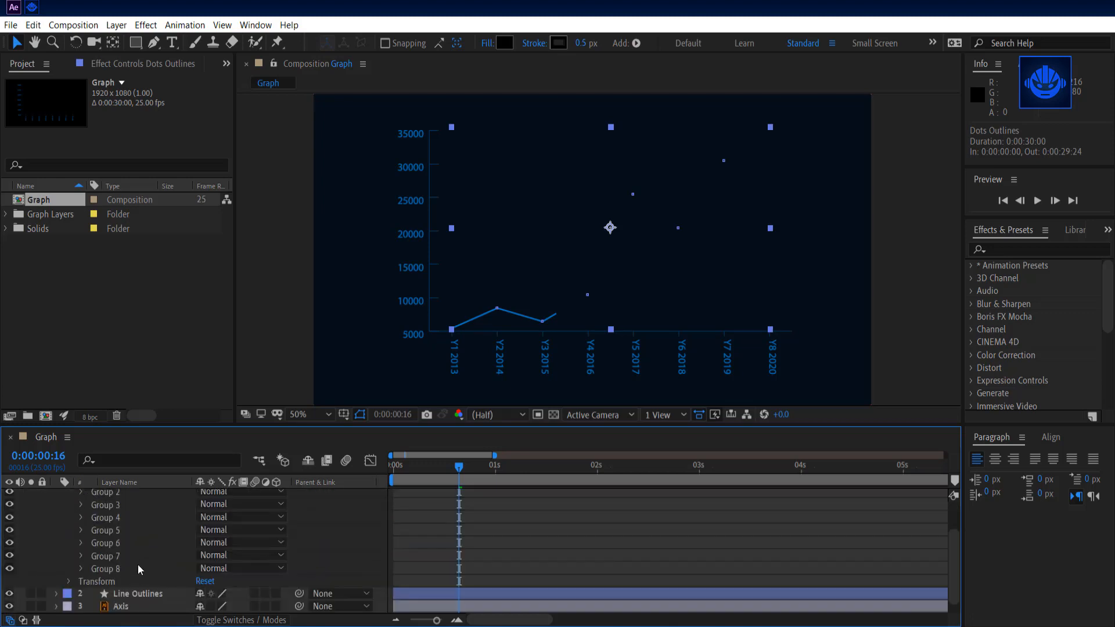
pyautogui.scroll(2, 138, 563)
pyautogui.scroll(-2, 138, 564)
pyautogui.click(138, 564)
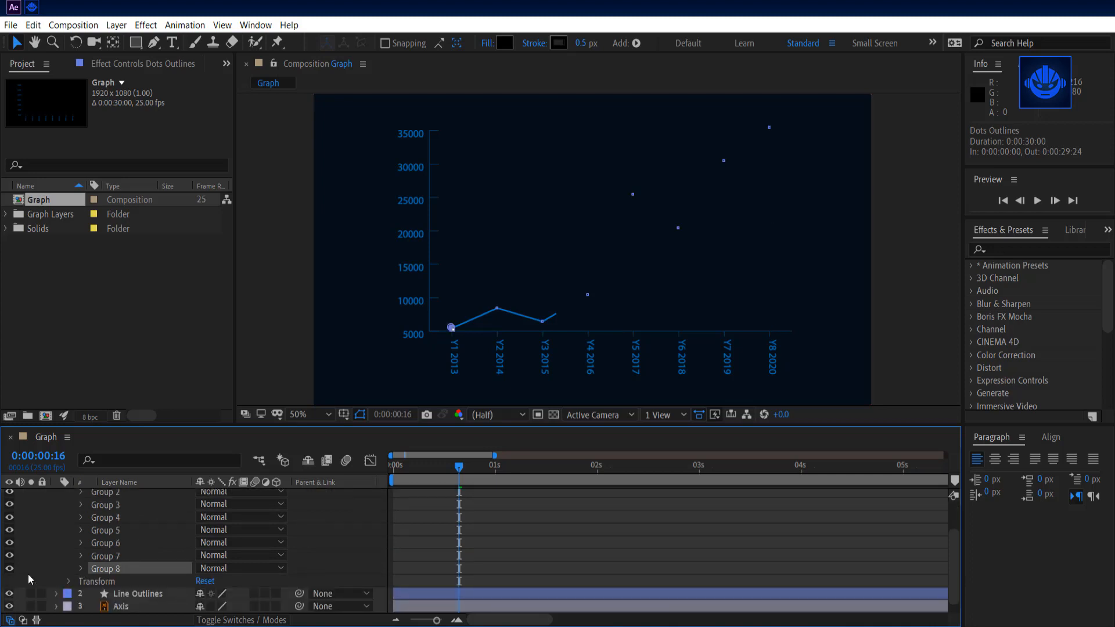
pyautogui.click(81, 568)
pyautogui.scroll(-1, 127, 566)
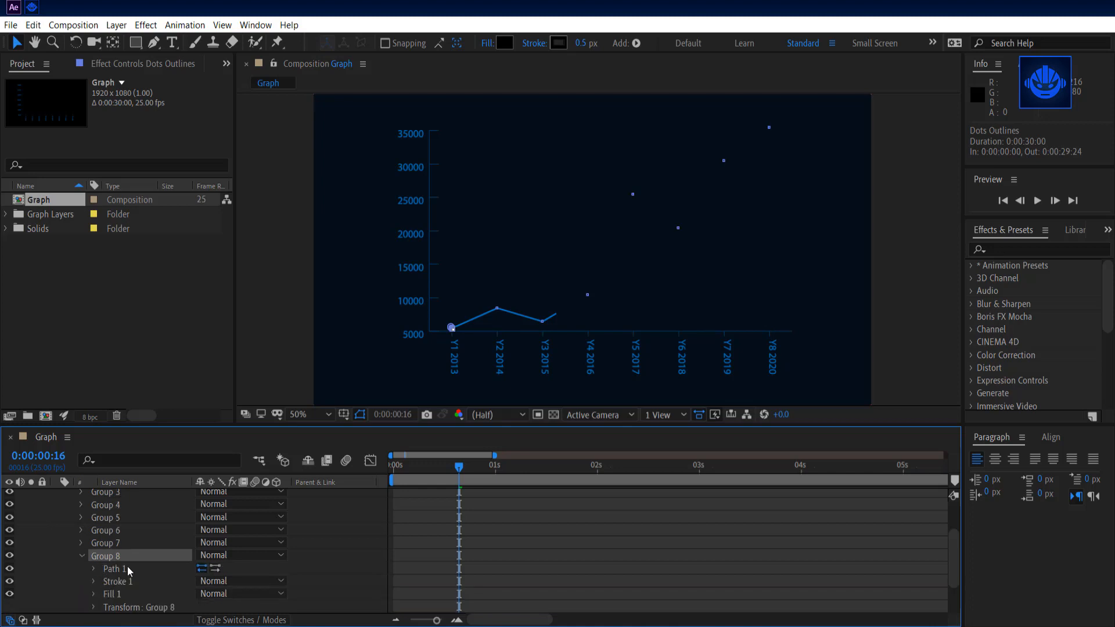
pyautogui.click(127, 567)
# - Add an ellipse path to Group 8 of the Dots Outlines layer
pyautogui.click(121, 552)
pyautogui.scroll(3, 256, 514)
pyautogui.click(283, 493)
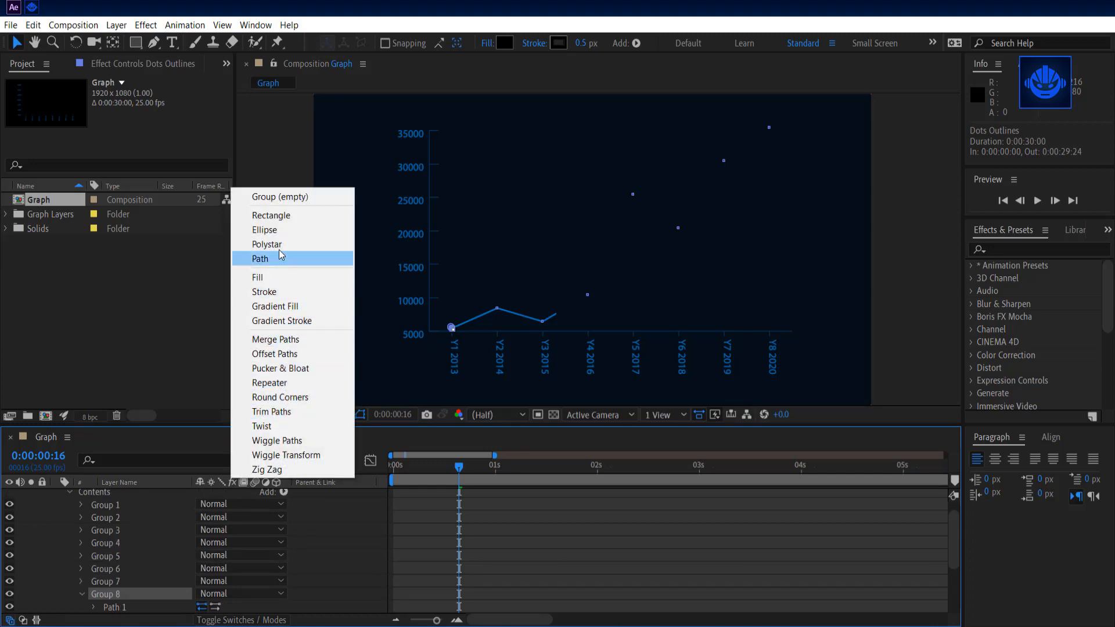
pyautogui.click(265, 230)
pyautogui.scroll(-3, 148, 586)
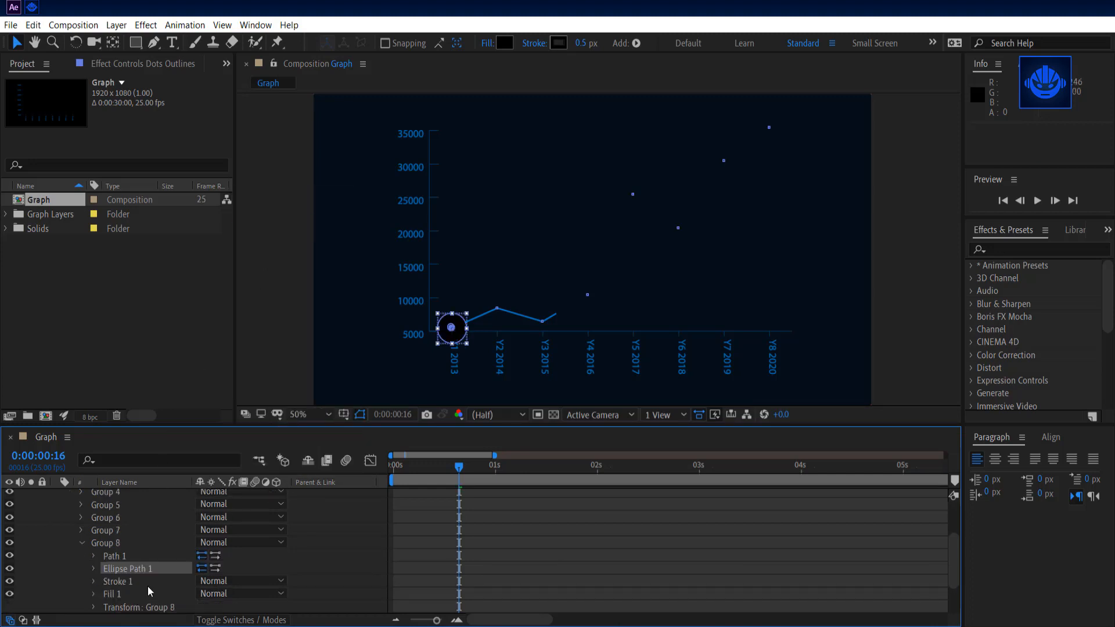
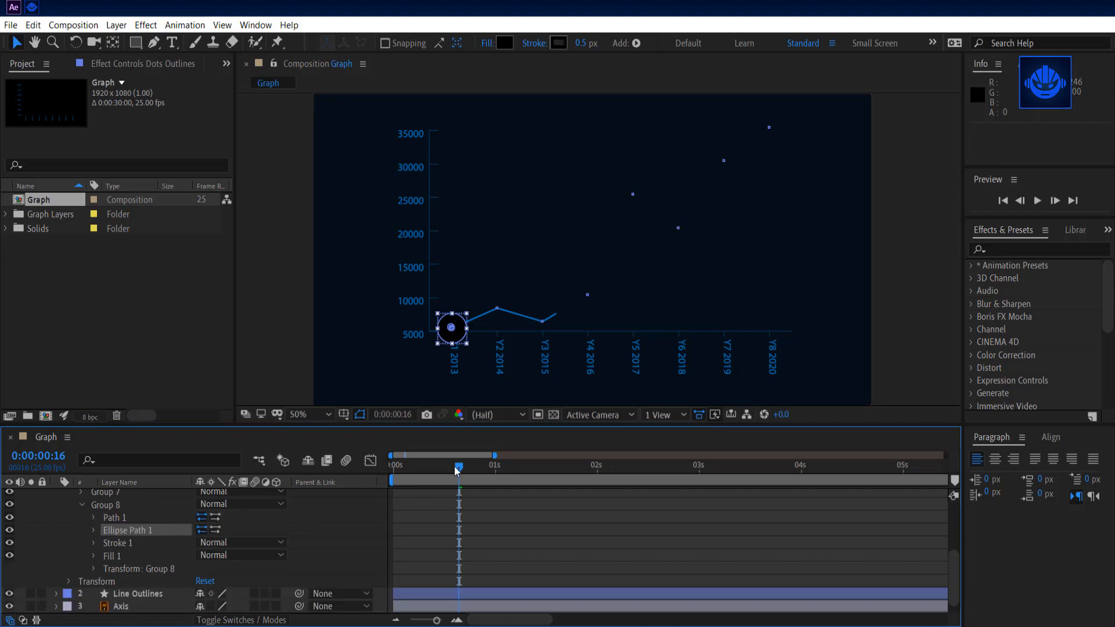
# - Delete Path 1, Stroke 1 and Fill 1 from Group 8, leaving only the ellipse path
pyautogui.click(118, 544)
pyautogui.keyDown('ctrl'); pyautogui.click(123, 555); pyautogui.keyUp('ctrl')
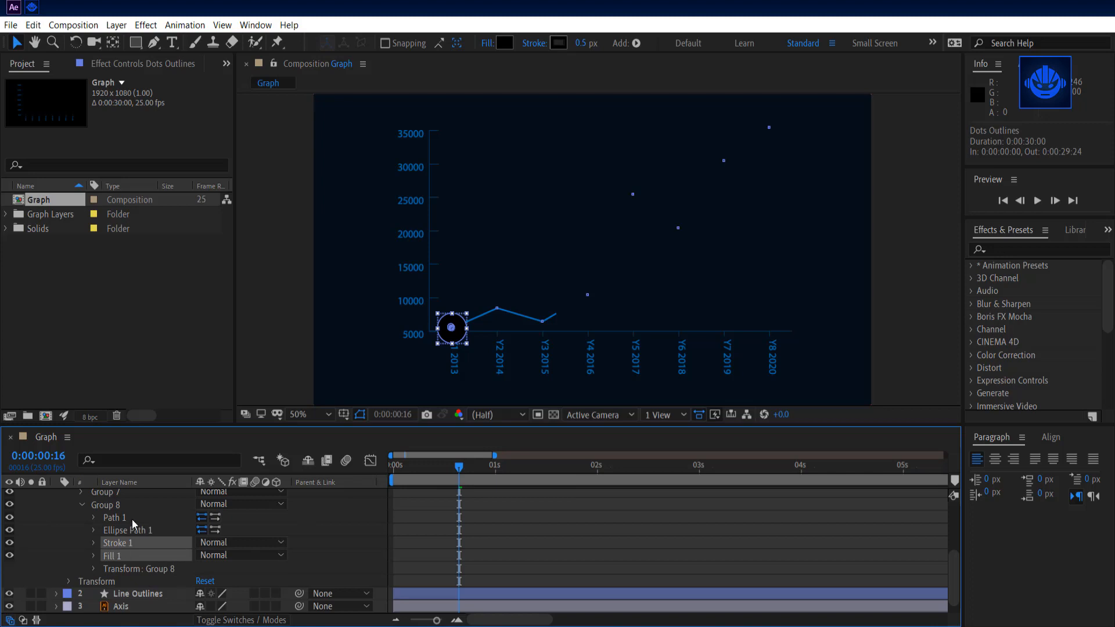
pyautogui.keyDown('ctrl'); pyautogui.click(132, 519); pyautogui.keyUp('ctrl')
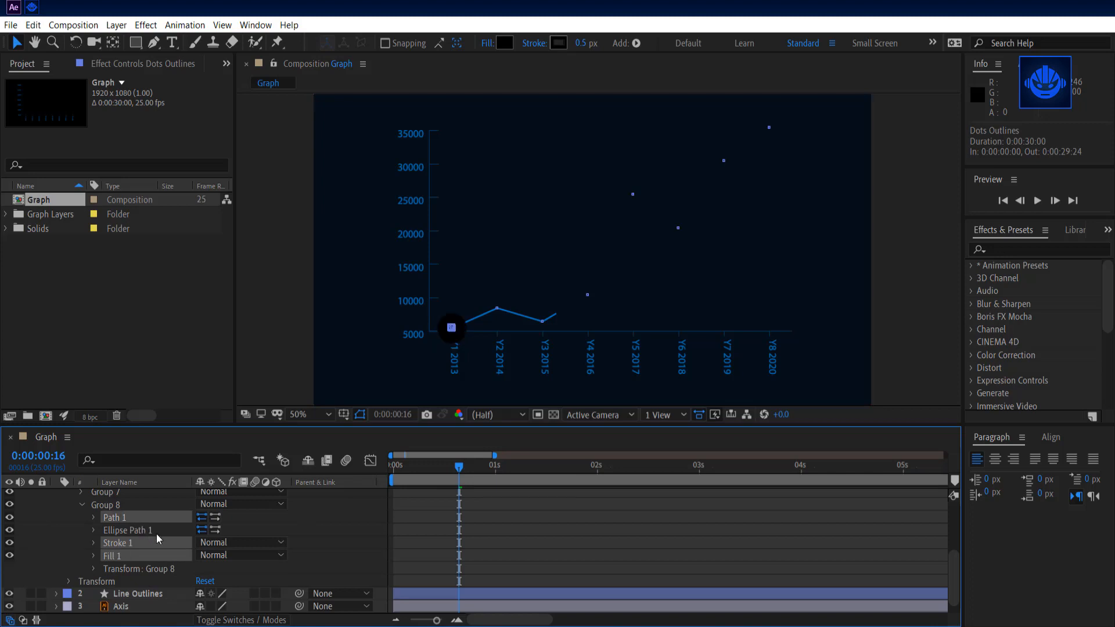
pyautogui.press('Delete')
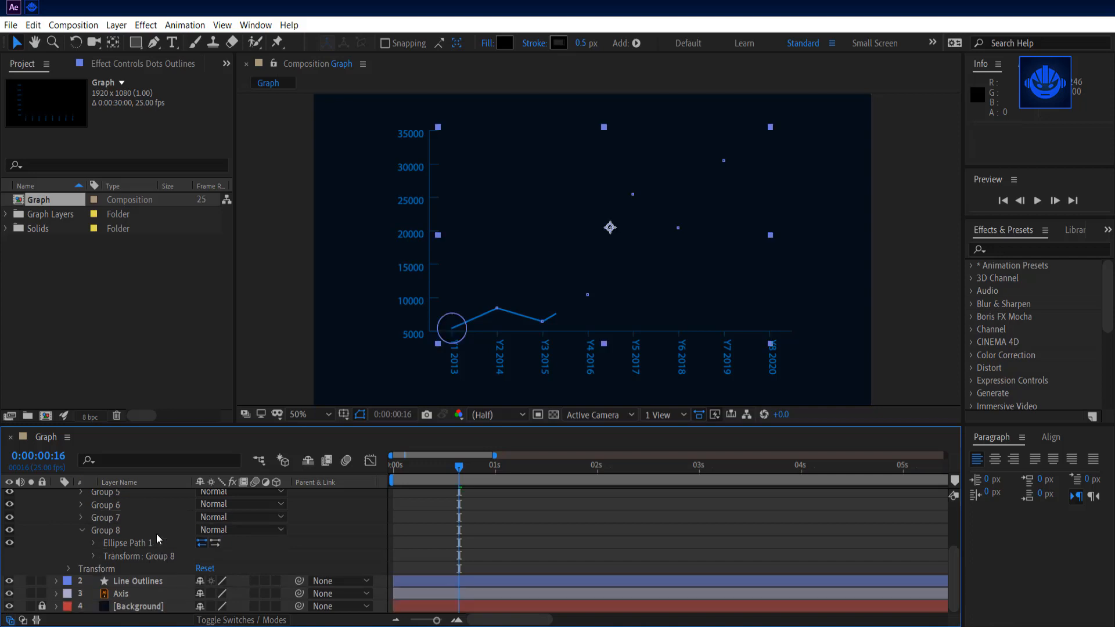
# - Add a Size keyframe of 0.0, 0.0 at 0:00:00:00 to Group 8's ellipse path
pyautogui.click(141, 544)
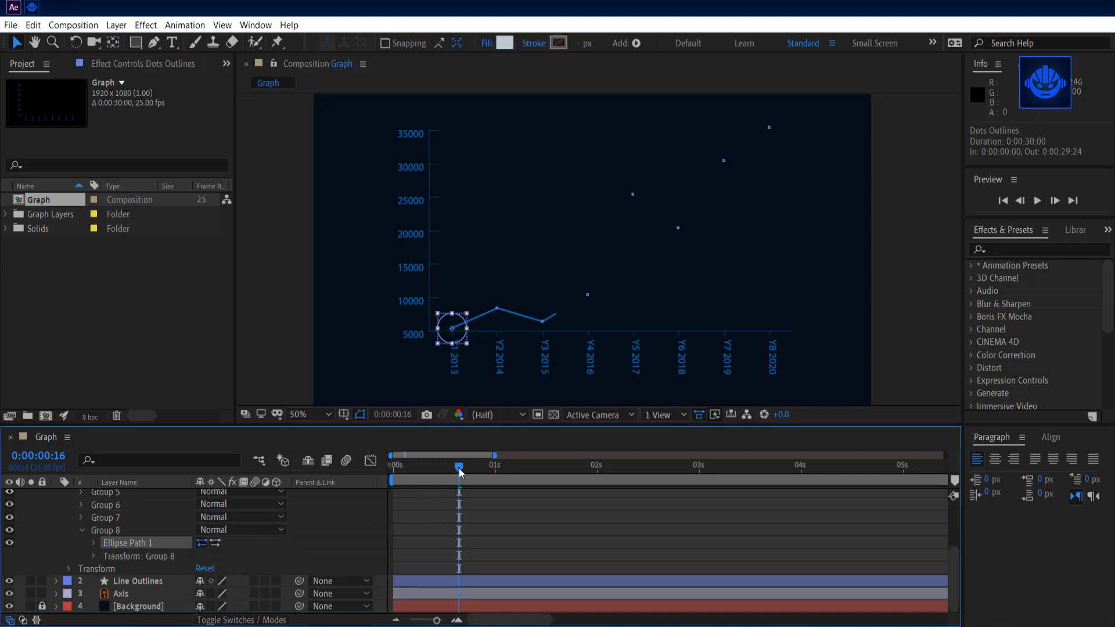
pyautogui.moveTo(409, 469); pyautogui.dragTo(376, 464)
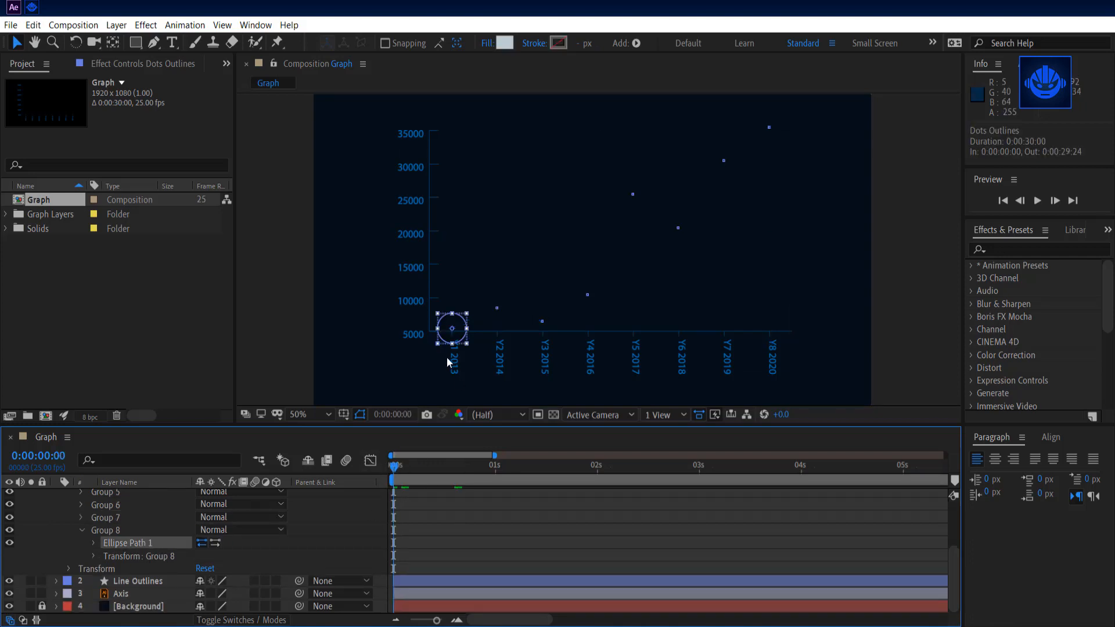
pyautogui.scroll(4, 455, 348)
pyautogui.press('h')
pyautogui.moveTo(510, 190); pyautogui.dragTo(631, 146)
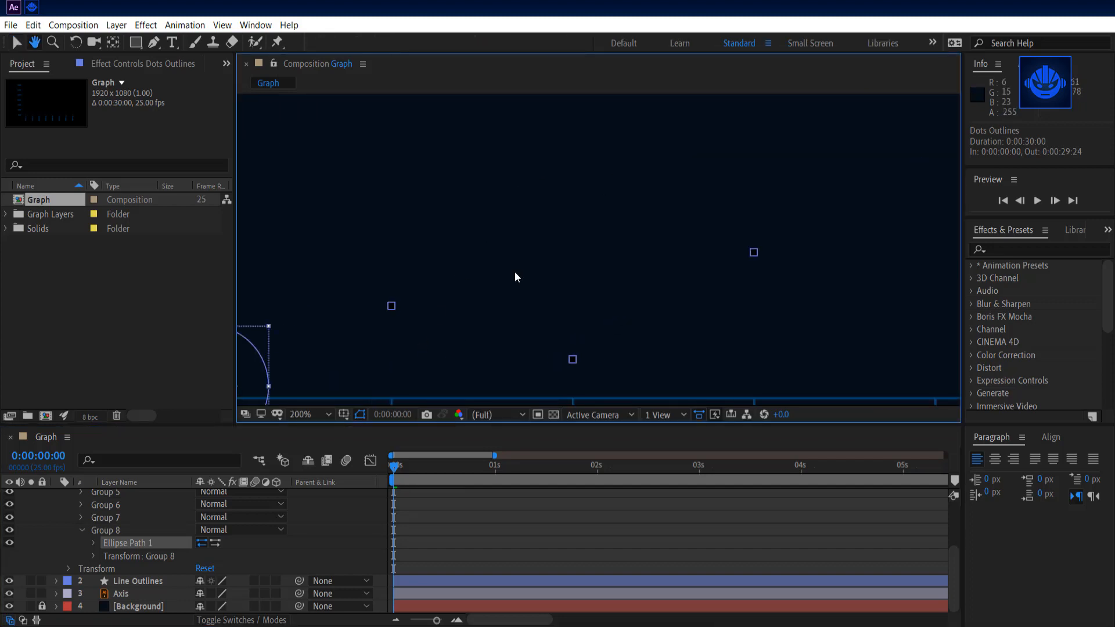
pyautogui.moveTo(476, 274); pyautogui.dragTo(643, 162)
pyautogui.scroll(-1, 481, 275)
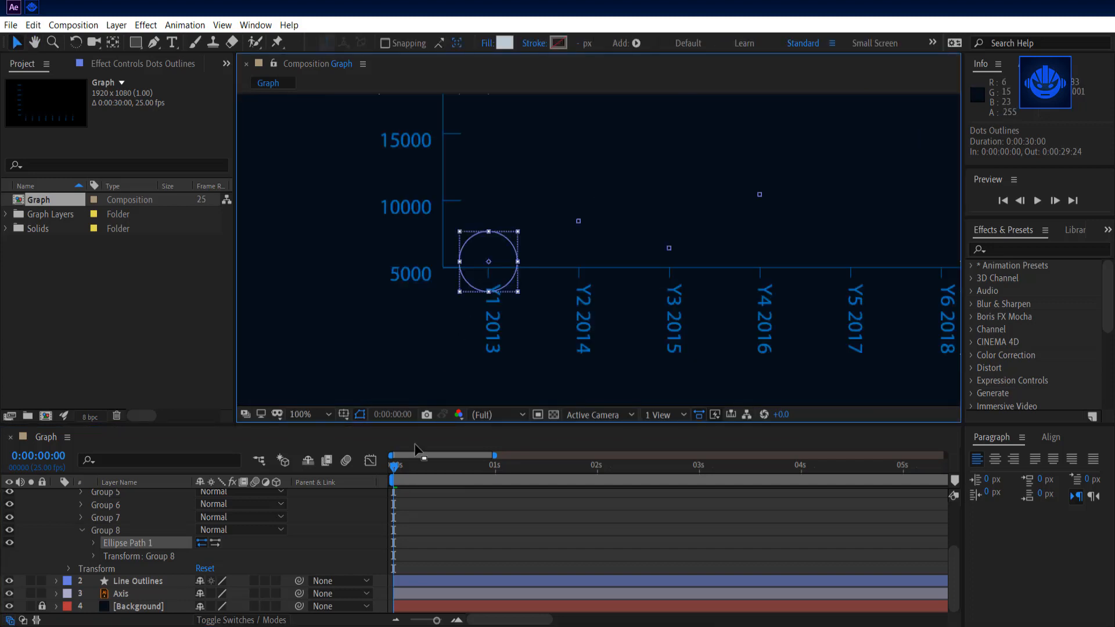
pyautogui.moveTo(409, 467)
pyautogui.mouseDown()
pyautogui.moveTo(424, 466)
pyautogui.moveTo(412, 466)
pyautogui.mouseUp()
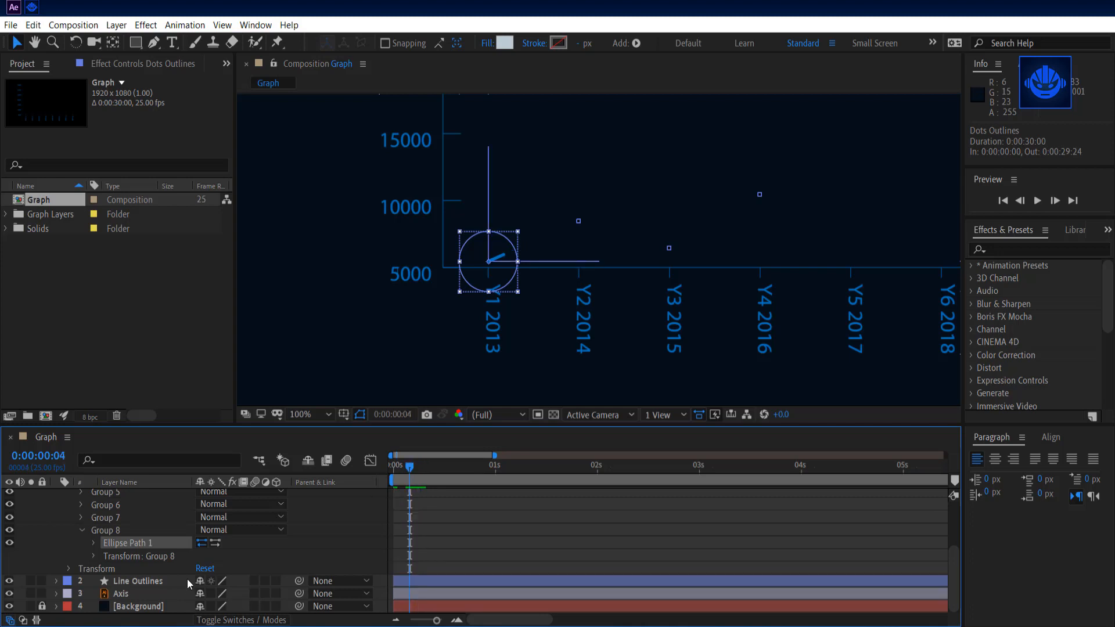
pyautogui.press('Home')
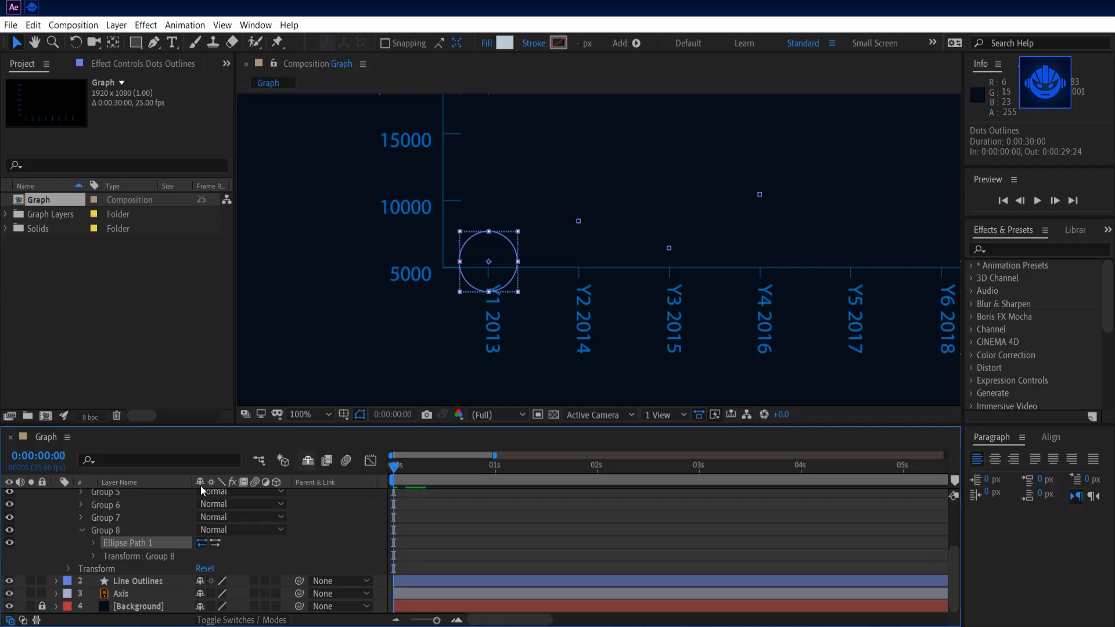
pyautogui.click(94, 543)
pyautogui.click(118, 556)
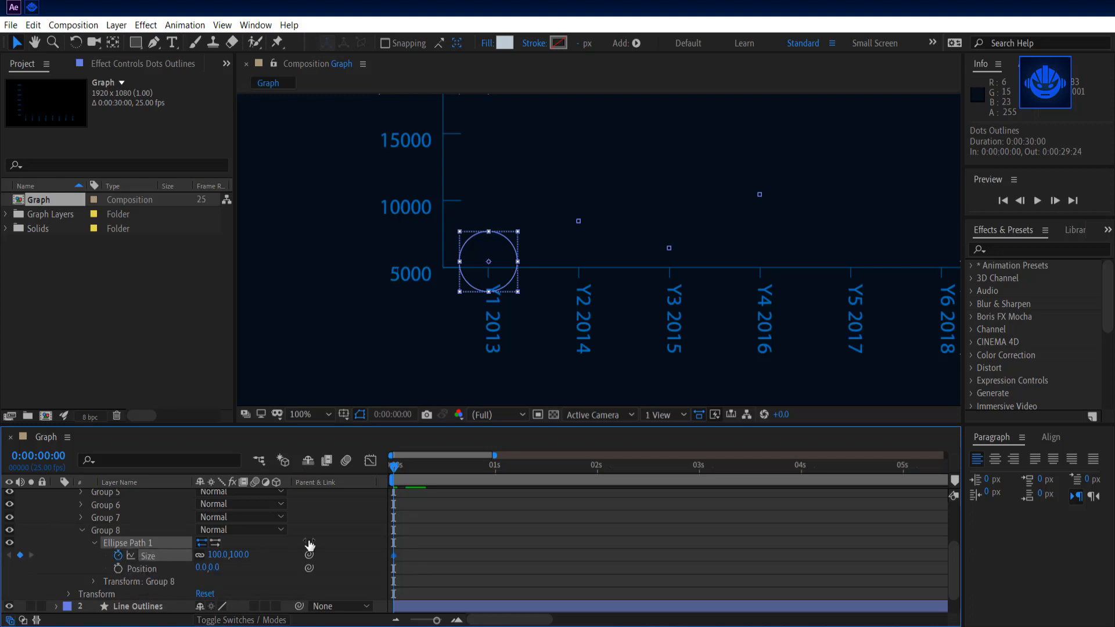
pyautogui.moveTo(218, 559); pyautogui.dragTo(22, 536)
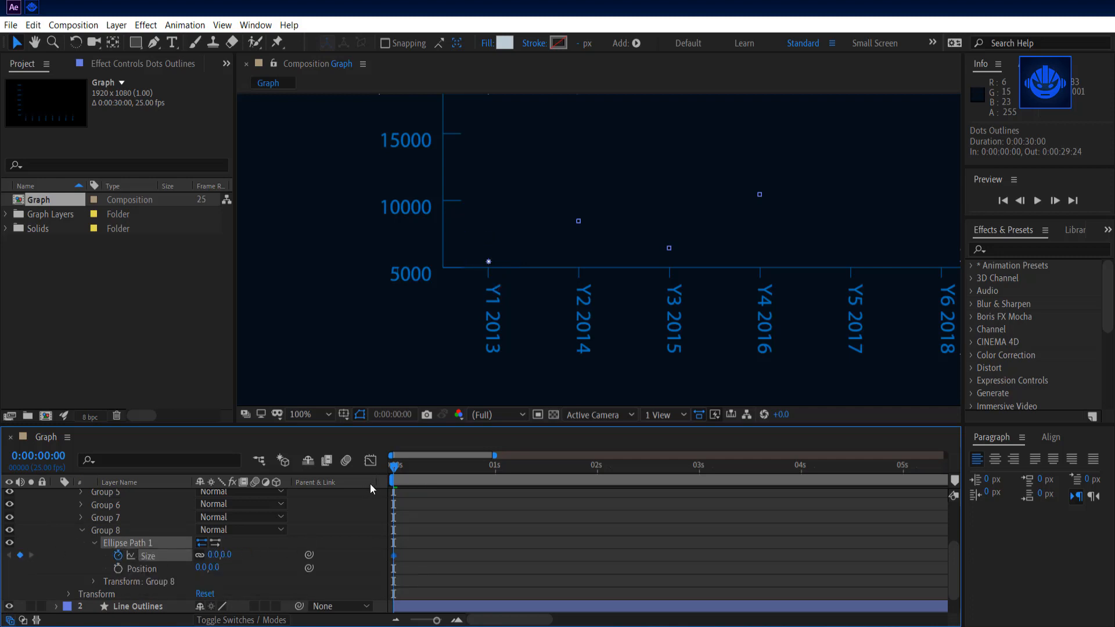
# - Set the ellipse path's Size to 28.0, 28.0 at 0:00:00:03 and preview the animation from the first frame
pyautogui.click(402, 466)
pyautogui.moveTo(407, 466); pyautogui.dragTo(406, 466)
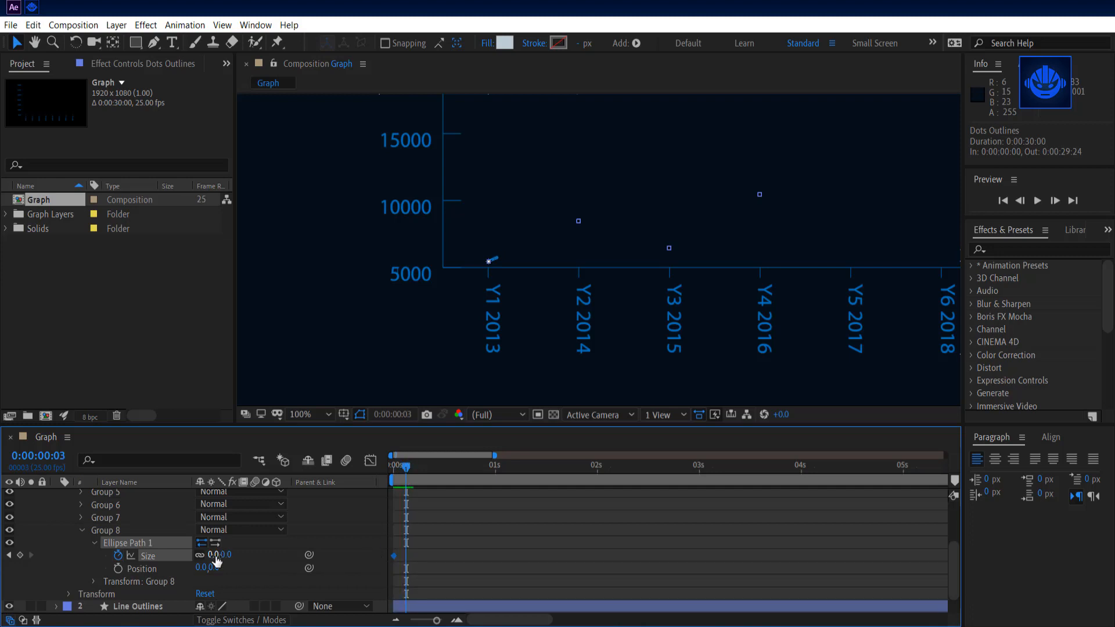
pyautogui.moveTo(216, 559); pyautogui.dragTo(528, 553)
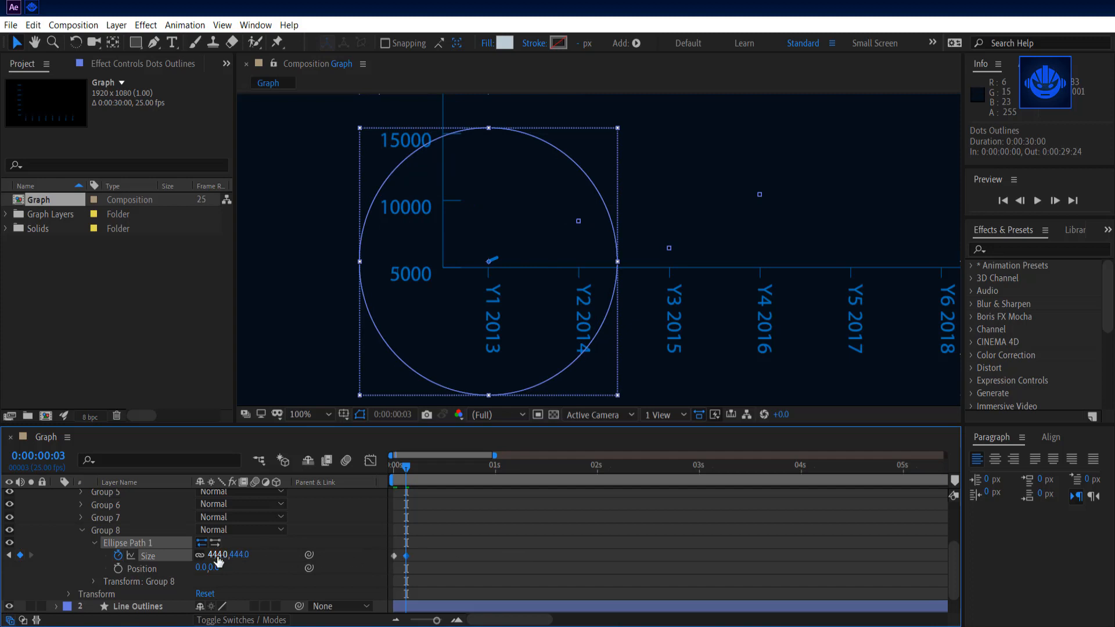
pyautogui.moveTo(218, 559); pyautogui.dragTo(48, 541)
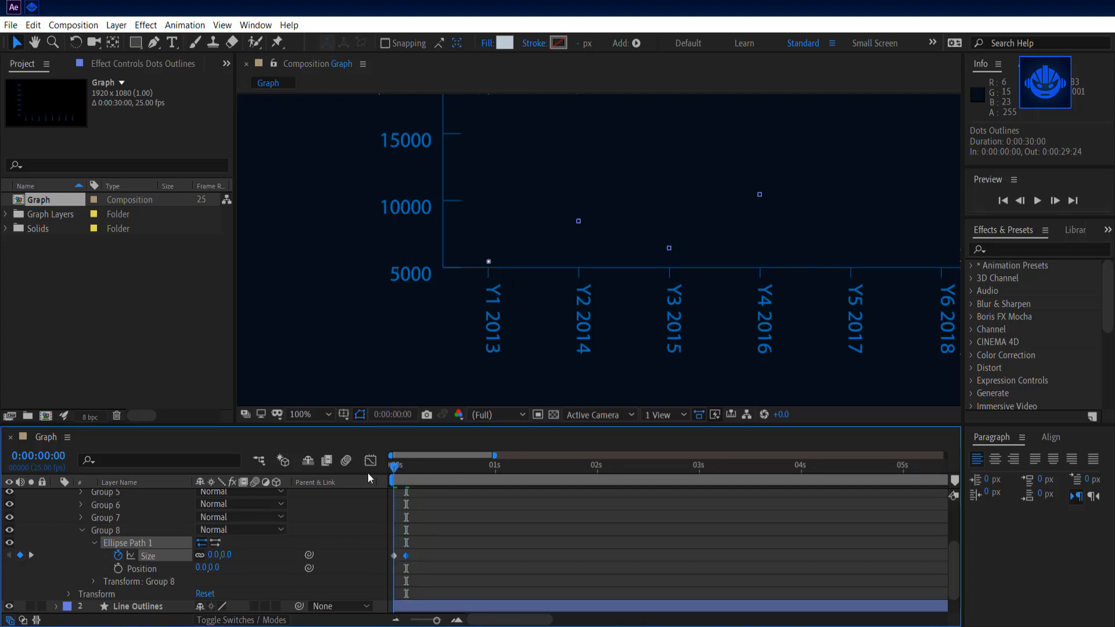
pyautogui.click(586, 517)
pyautogui.press('space')
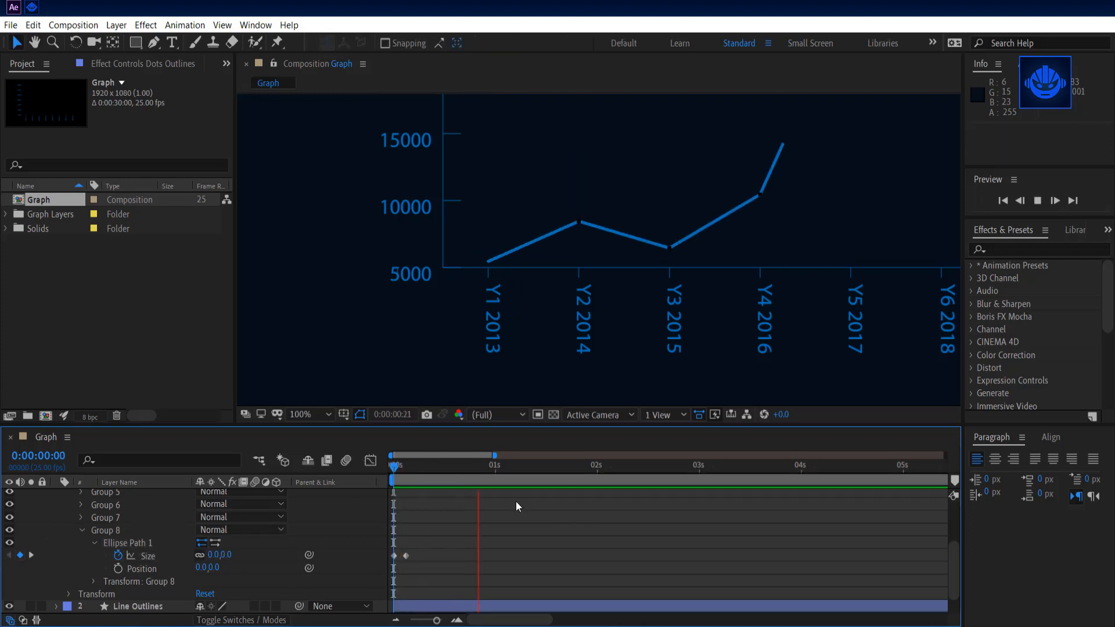
pyautogui.press('space')
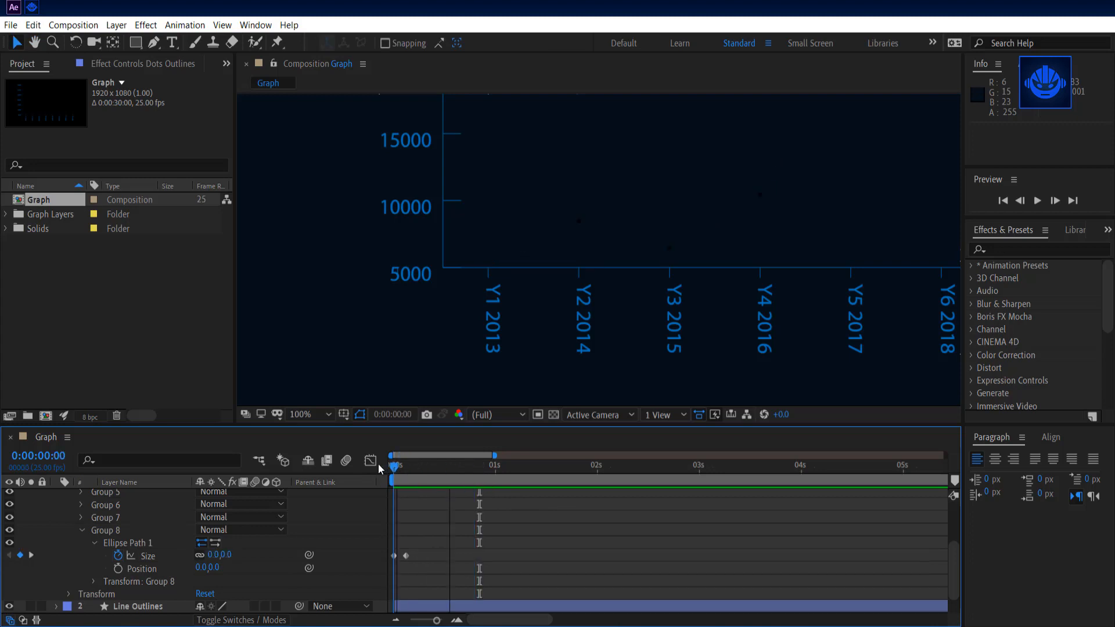
# - Change the ellipse path's Size keyframe at 0:00:00:03 to 34.0, 34.0
pyautogui.moveTo(393, 469); pyautogui.dragTo(405, 470)
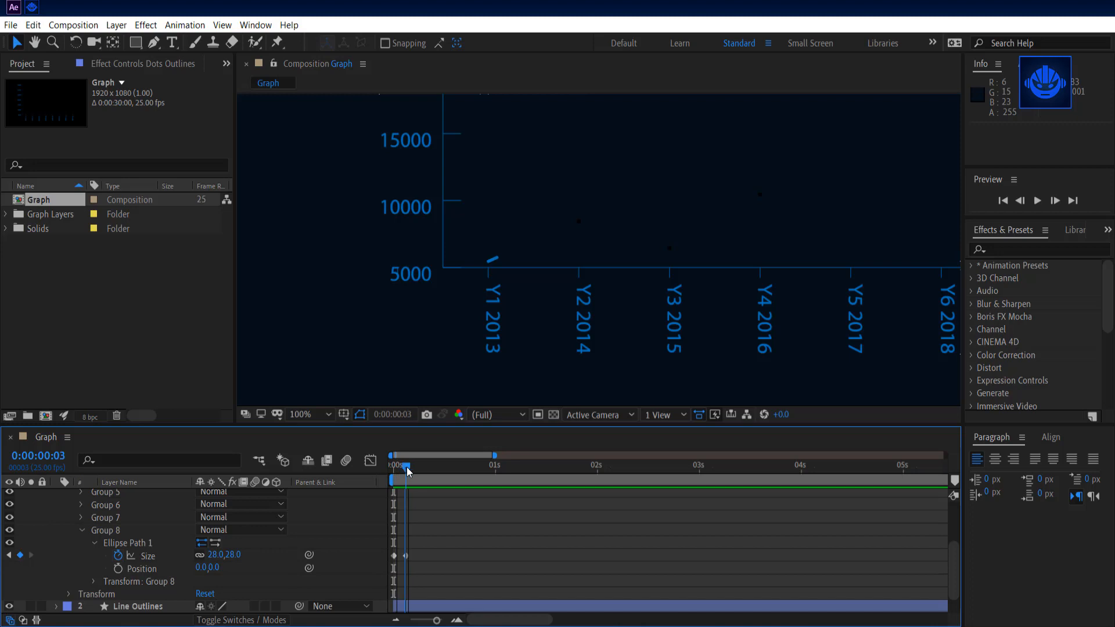
pyautogui.moveTo(214, 558); pyautogui.dragTo(210, 554)
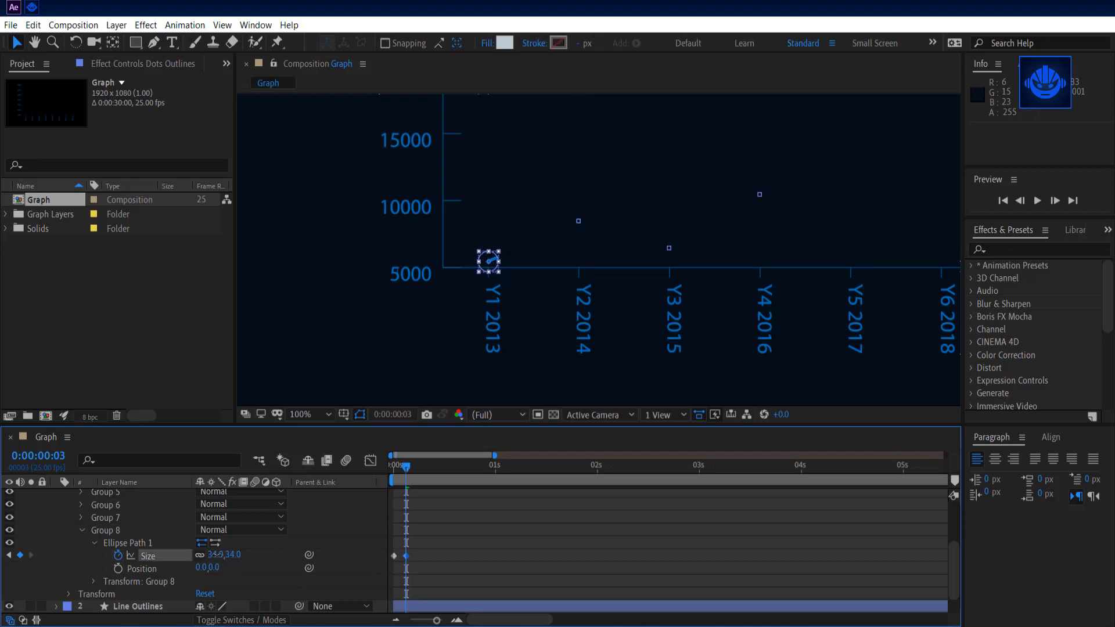
pyautogui.click(591, 492)
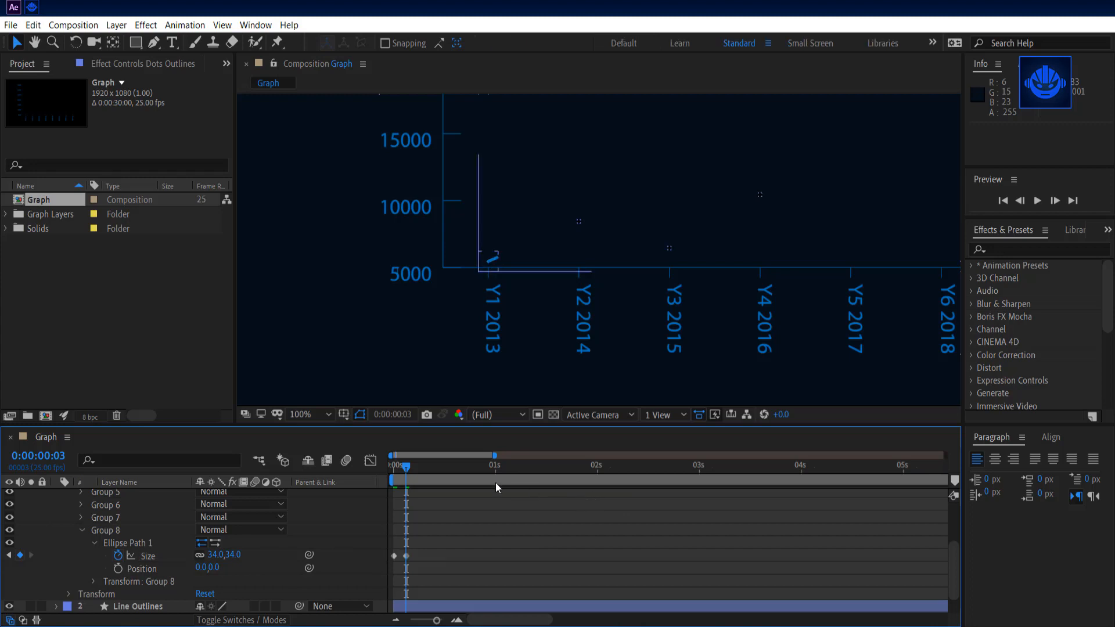
pyautogui.click(146, 544)
pyautogui.scroll(1, 139, 556)
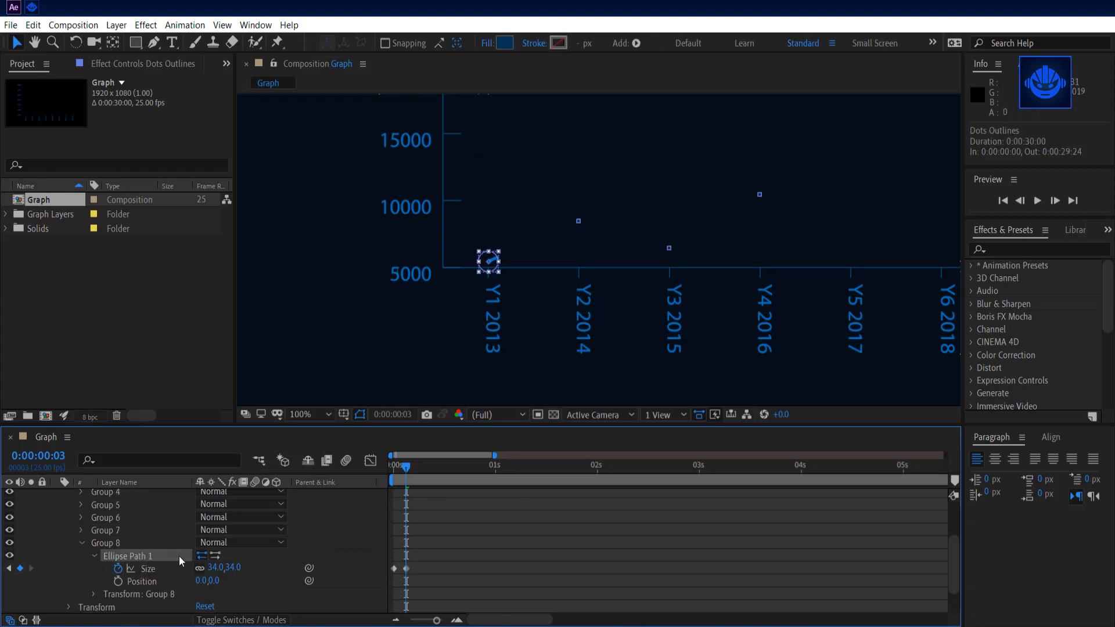
pyautogui.scroll(3, 302, 509)
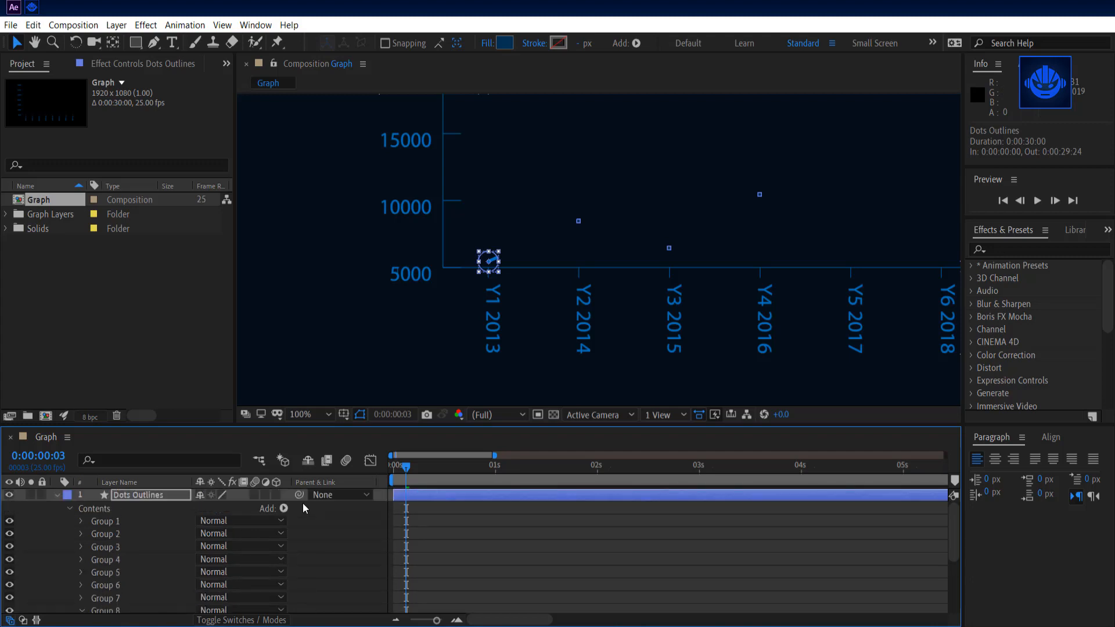
pyautogui.click(284, 508)
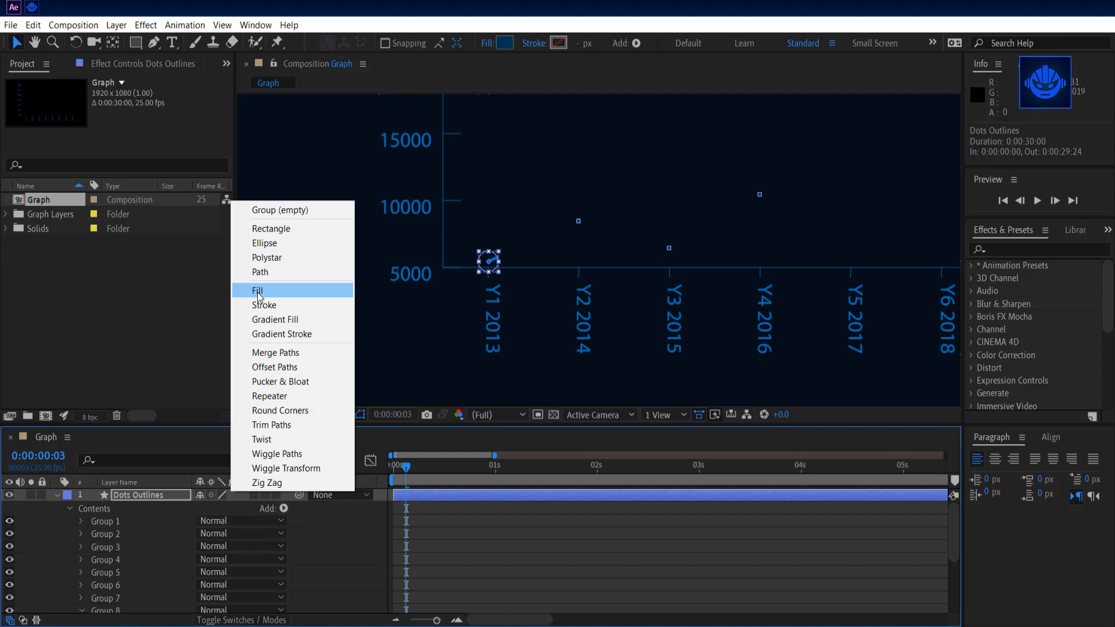
pyautogui.click(148, 557)
pyautogui.scroll(-3, 142, 584)
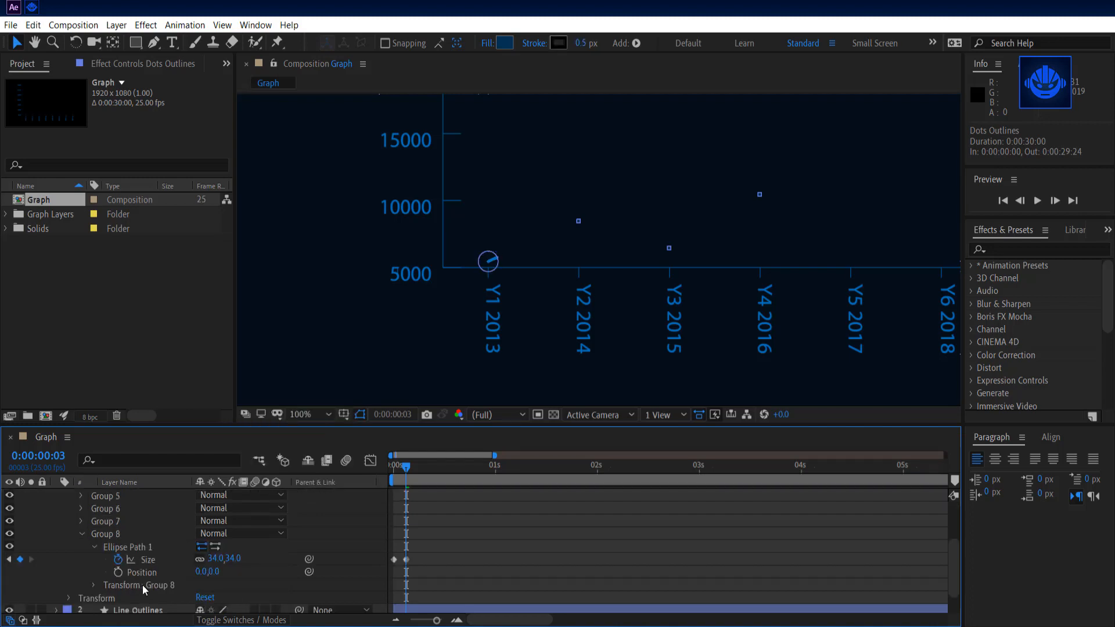
# - Add a Fill to Group 8 of the Dots Outlines layer
pyautogui.click(110, 534)
pyautogui.scroll(3, 275, 491)
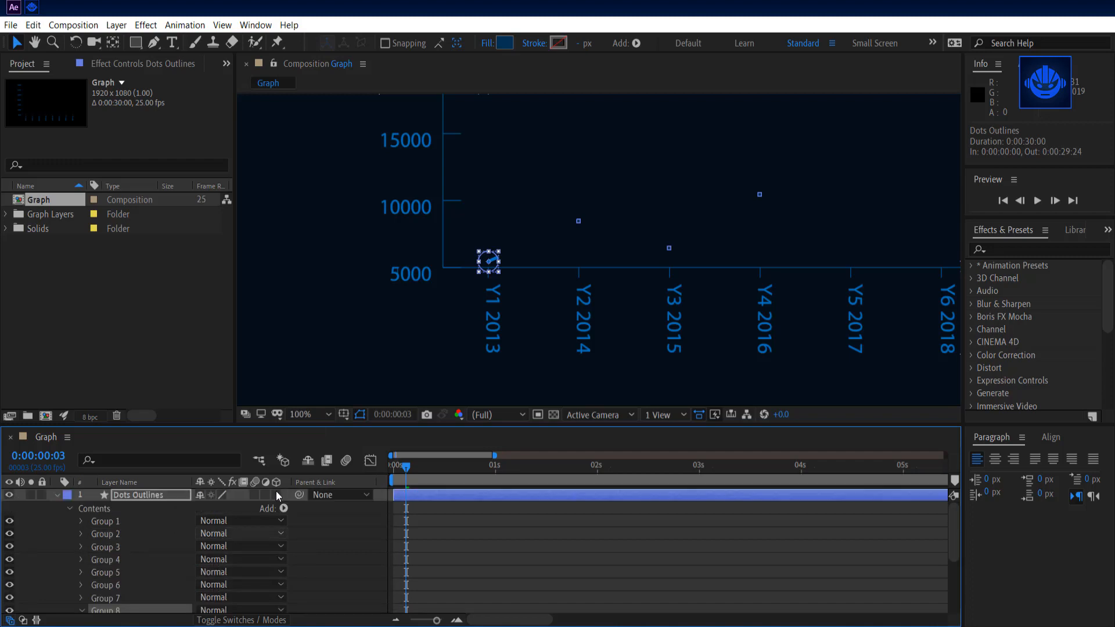
pyautogui.click(284, 508)
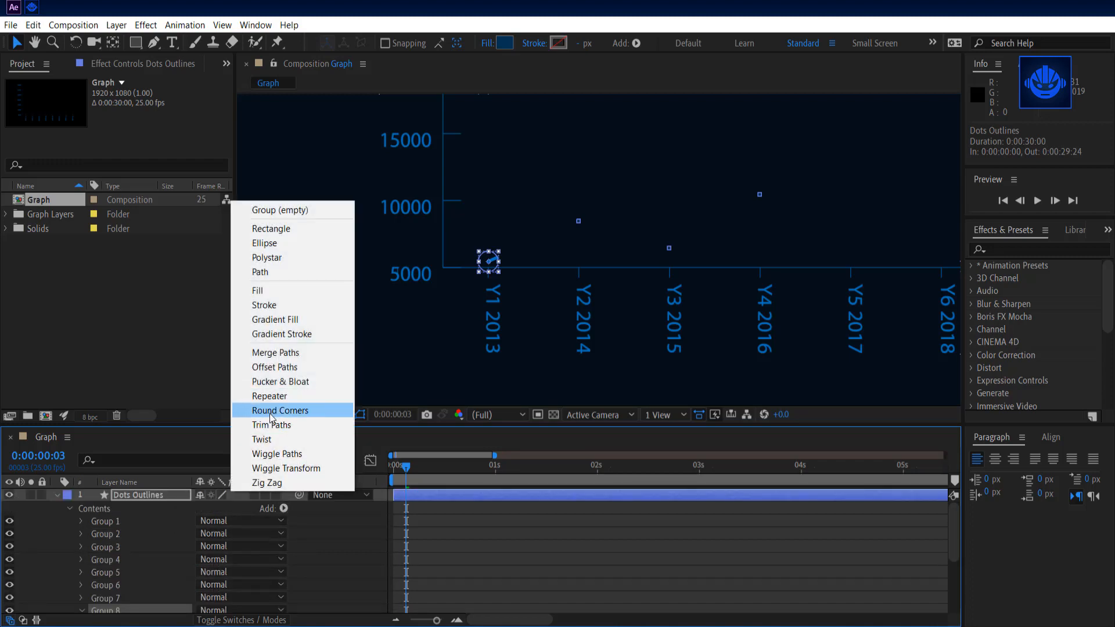
pyautogui.click(259, 290)
pyautogui.scroll(-2, 172, 536)
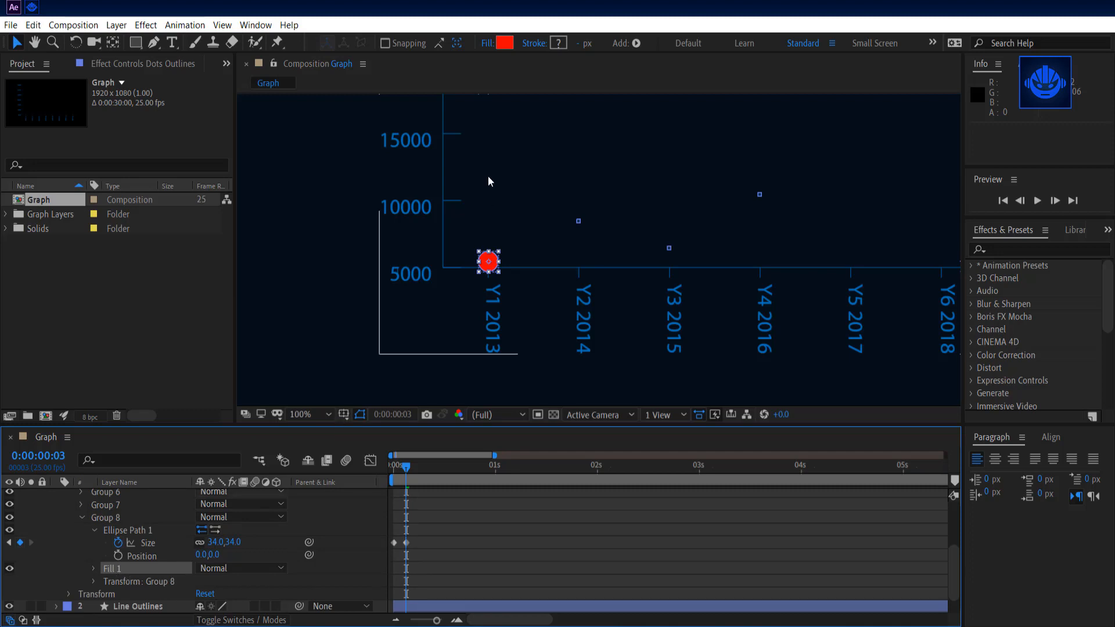
# - Recolour Group 8's fill to blue 016CB4 by sampling the 5000 axis label with the eyedropper
pyautogui.click(504, 45)
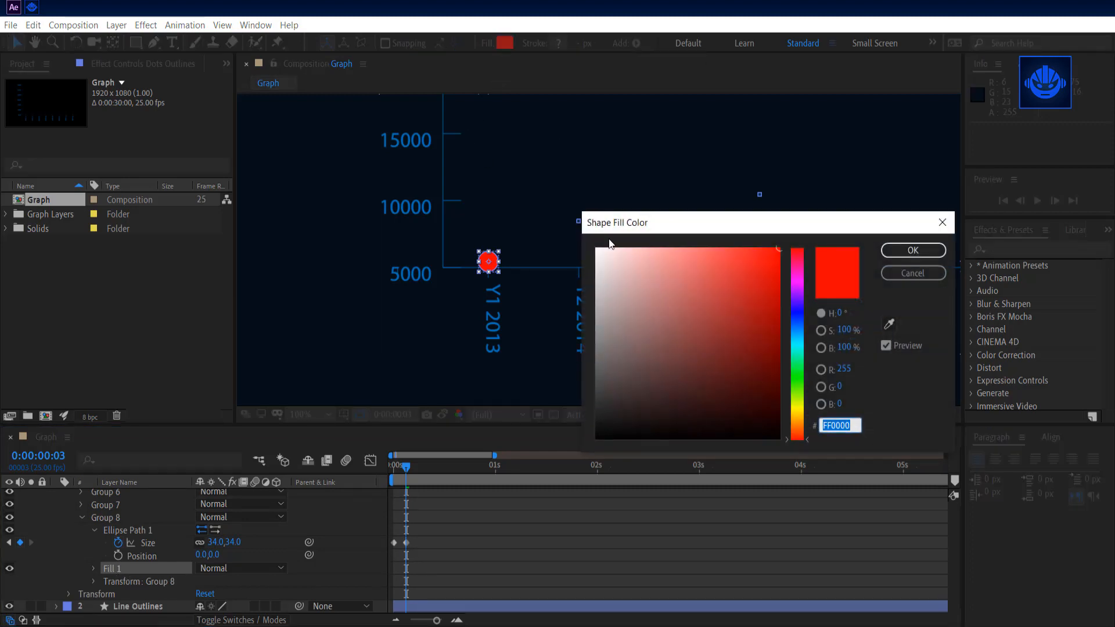
pyautogui.click(889, 323)
pyautogui.click(411, 278)
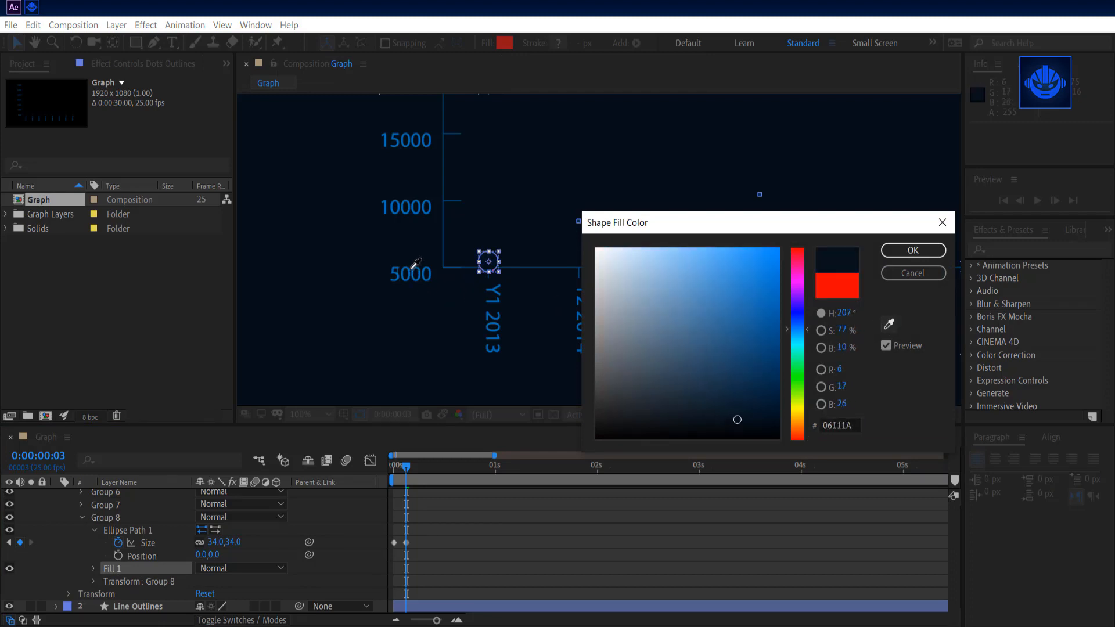
pyautogui.click(412, 267)
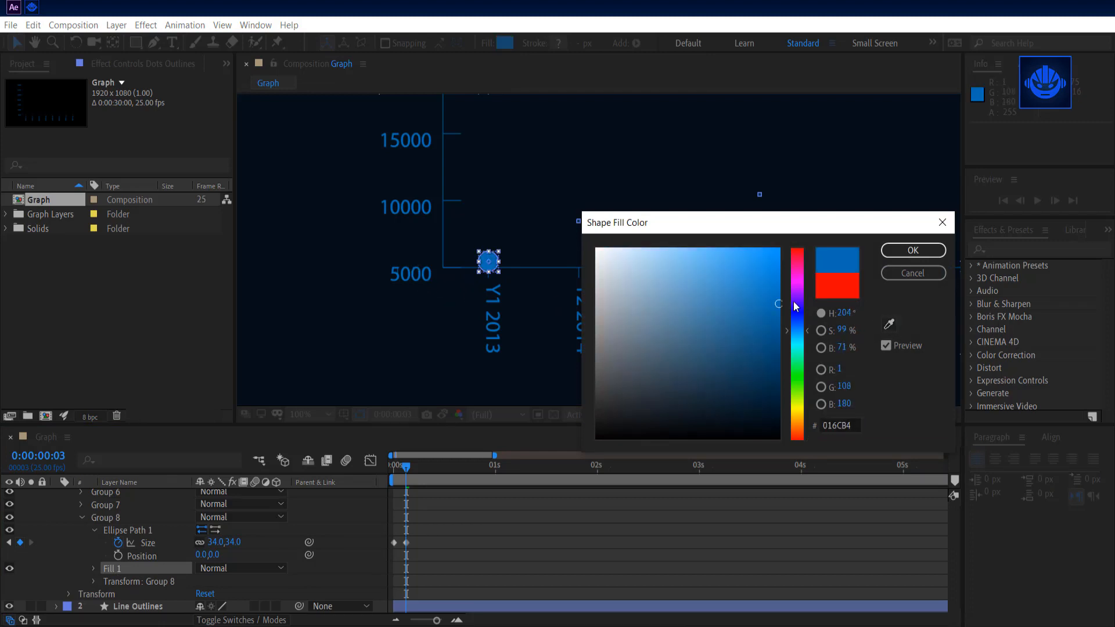
pyautogui.click(913, 251)
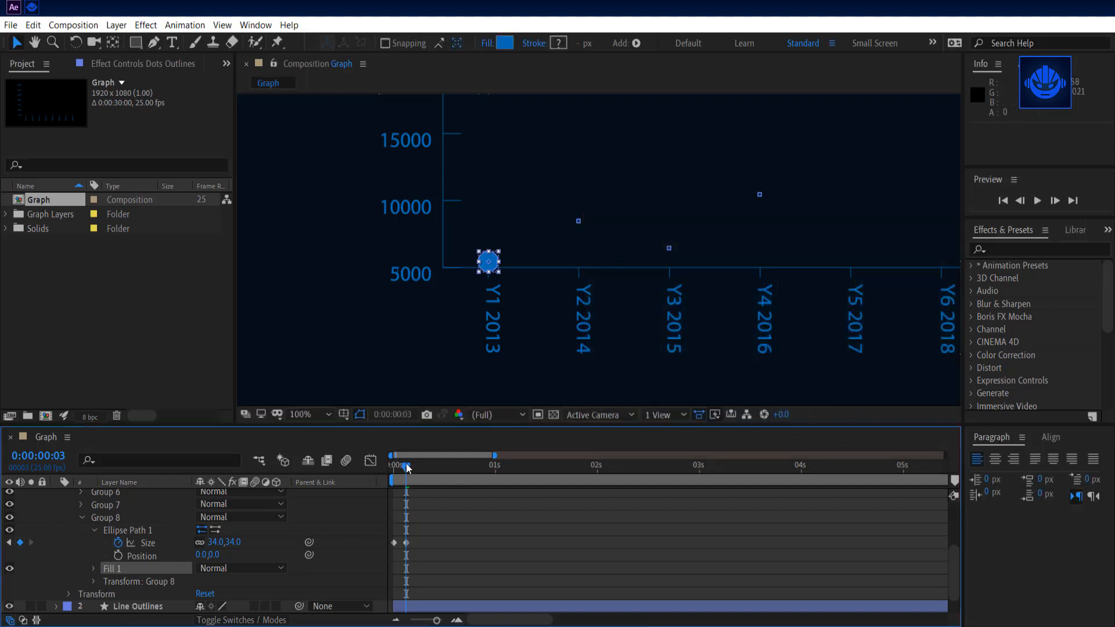
# - Preview the blue first dot's animation from the first frame
pyautogui.moveTo(407, 467); pyautogui.dragTo(394, 468)
pyautogui.click(496, 513)
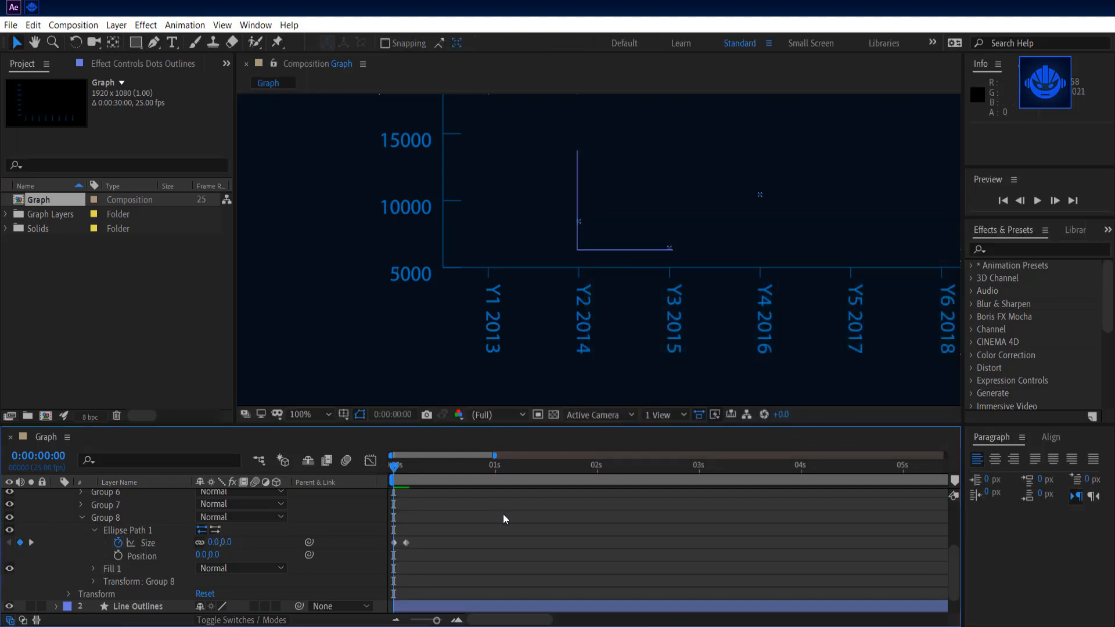
pyautogui.press('space')
pyautogui.press('space')
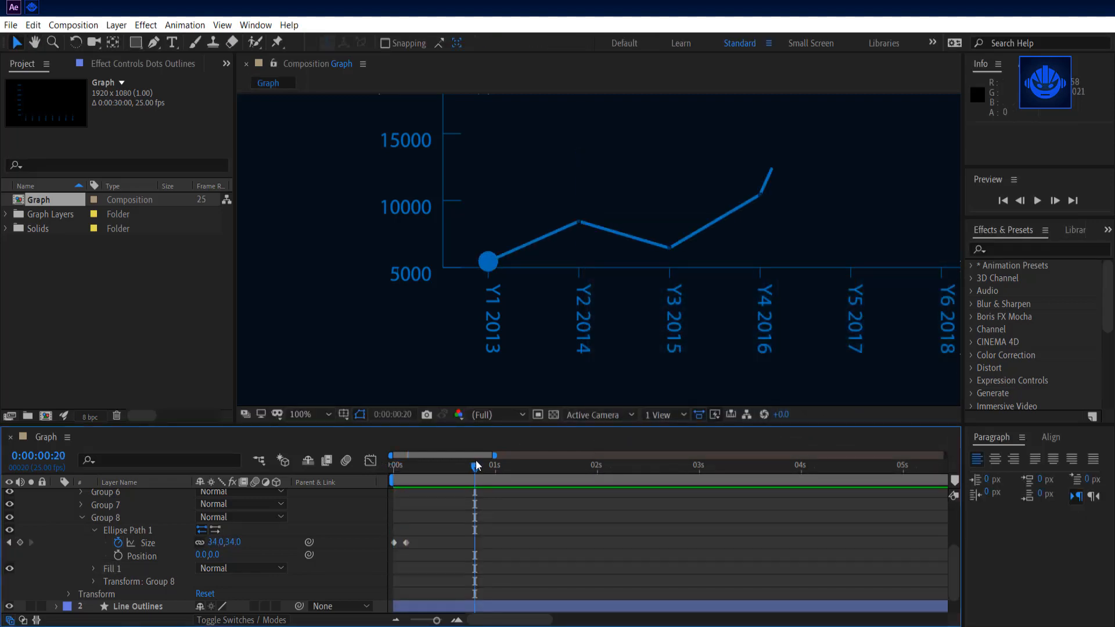
# - Change the ellipse path's Size keyframe at 0:00:00:03 to 25.0, 25.0 and preview the animation from the first frame
pyautogui.moveTo(476, 461); pyautogui.dragTo(406, 480)
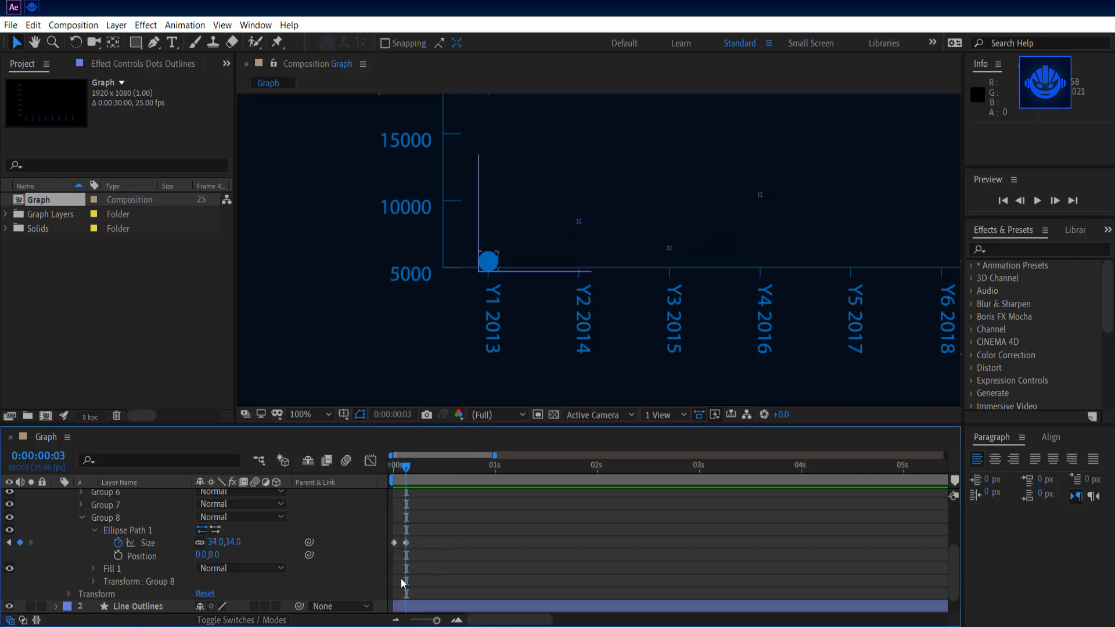
pyautogui.moveTo(434, 620); pyautogui.dragTo(440, 620)
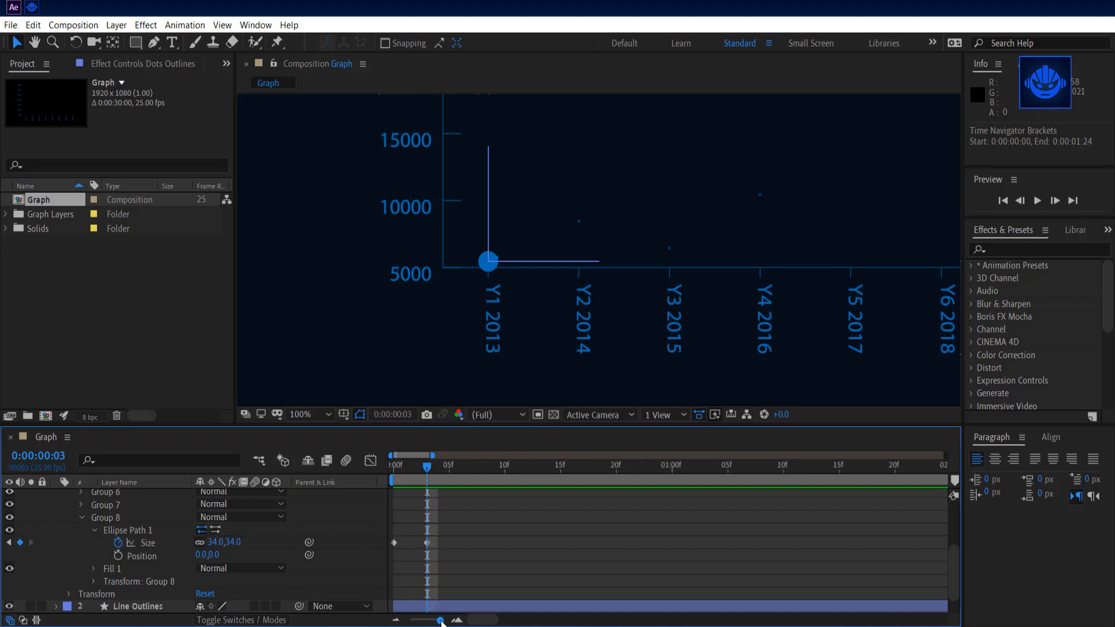
pyautogui.moveTo(229, 545); pyautogui.dragTo(220, 542)
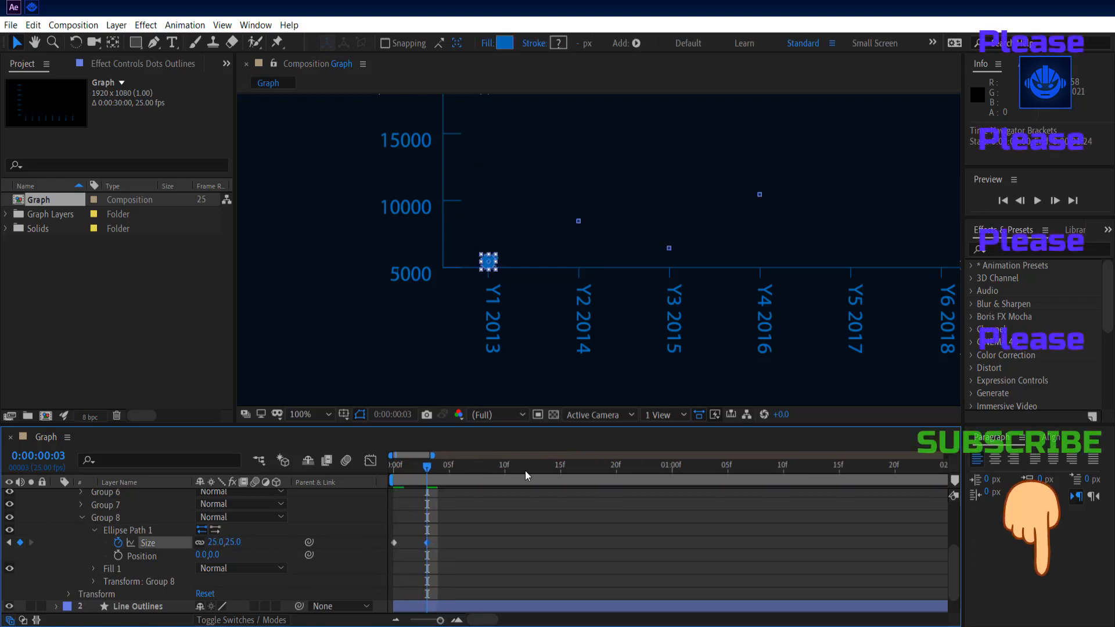
pyautogui.moveTo(428, 466); pyautogui.dragTo(390, 467)
pyautogui.press('space')
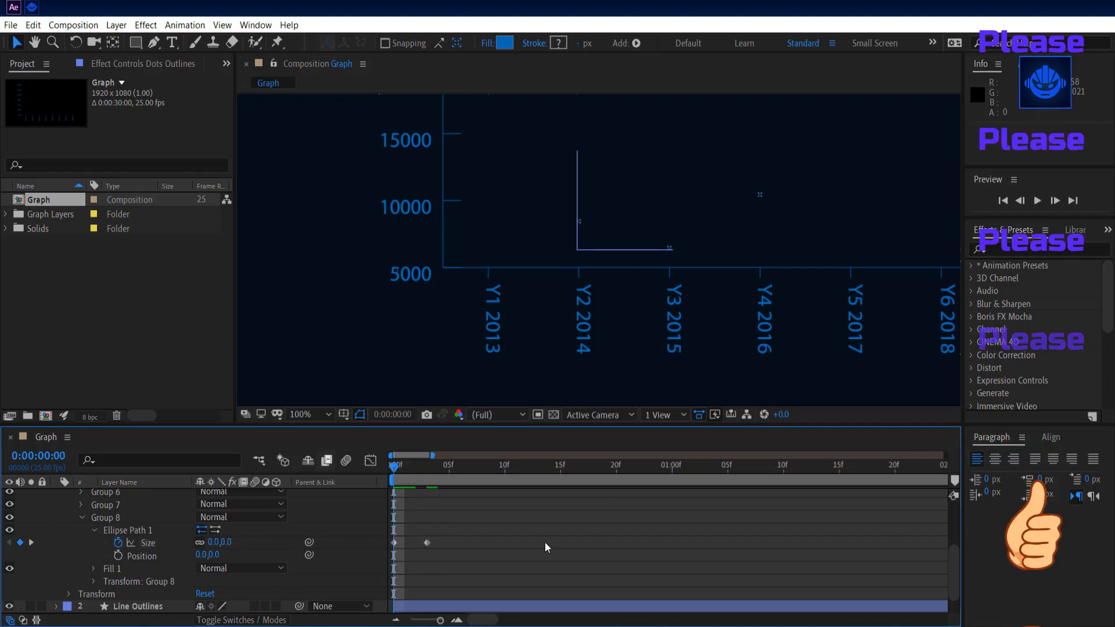
pyautogui.click(643, 465)
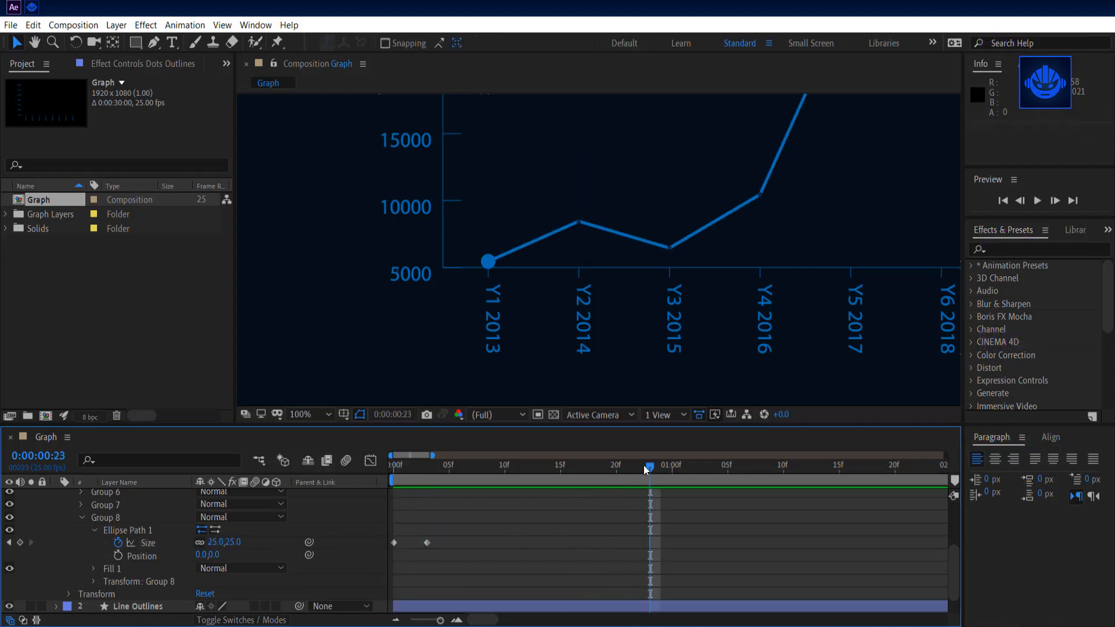
pyautogui.moveTo(591, 462); pyautogui.dragTo(368, 466)
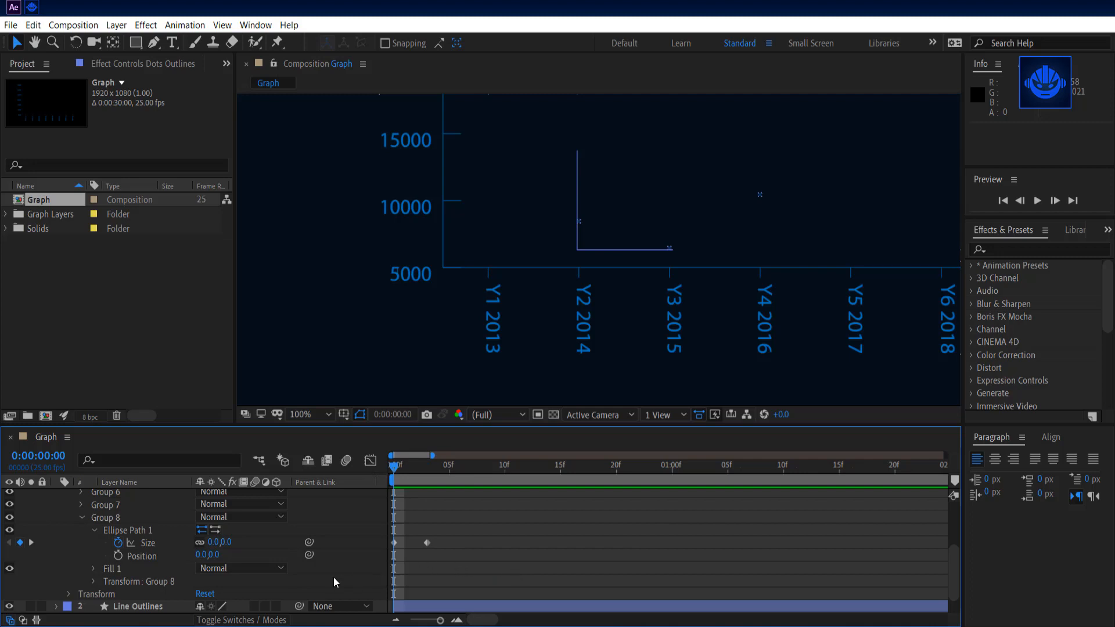
# - Replace the default Size expression of Group 8's ellipse path with the code from the Bounce Effect Notepad file and preview it
pyautogui.keyDown('alt'); pyautogui.click(119, 542); pyautogui.keyUp('alt')
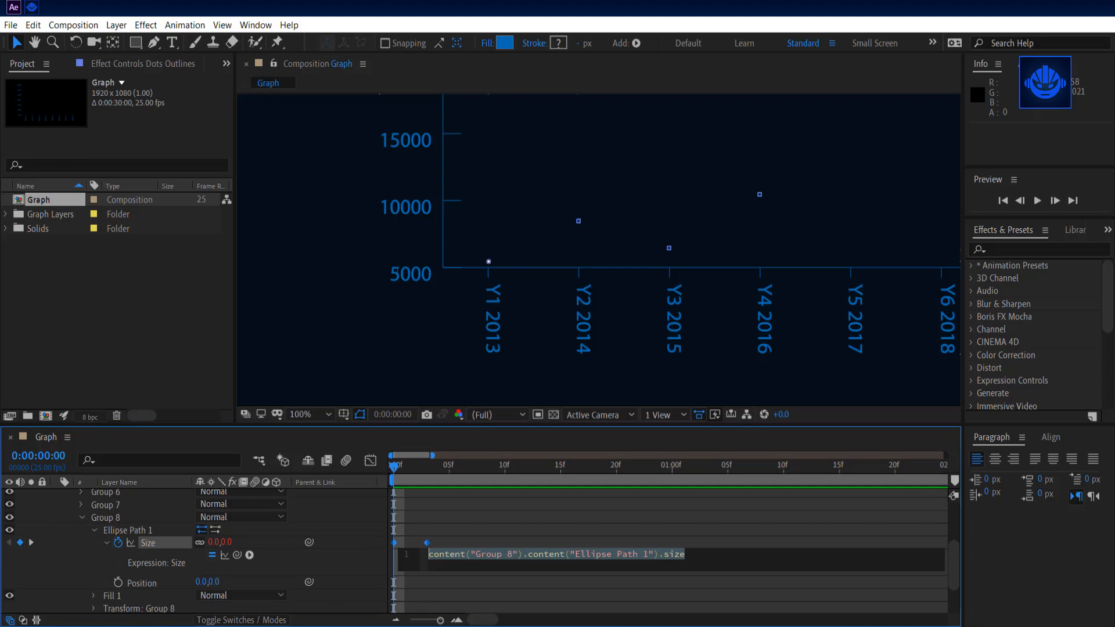
pyautogui.hotkey('alt', 'Tab')
pyautogui.moveTo(286, 395); pyautogui.dragTo(280, 117)
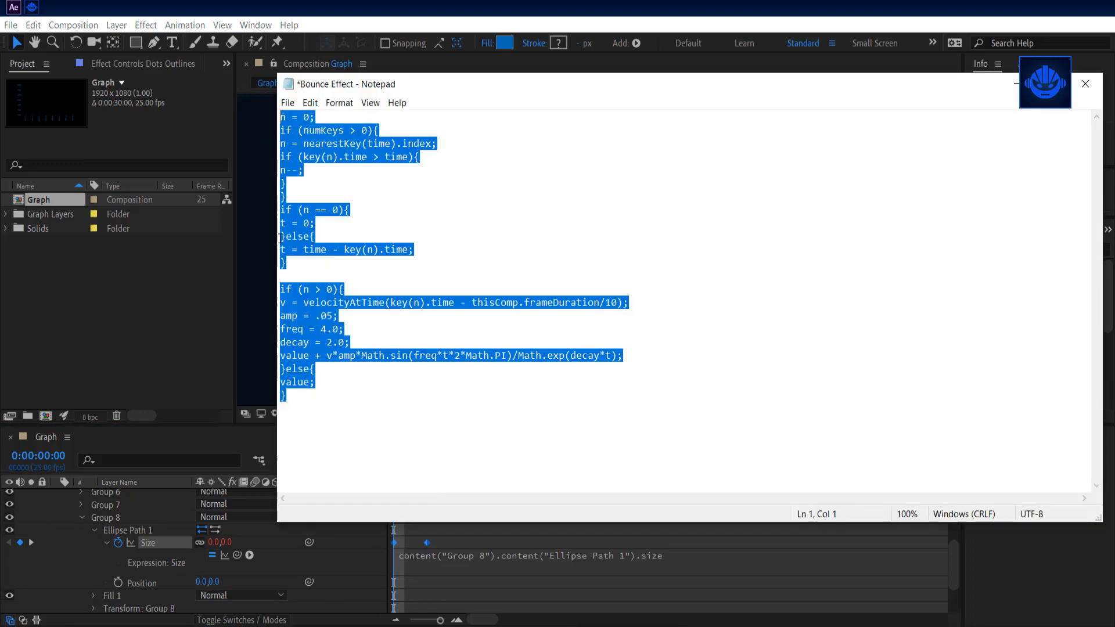
pyautogui.click(461, 539)
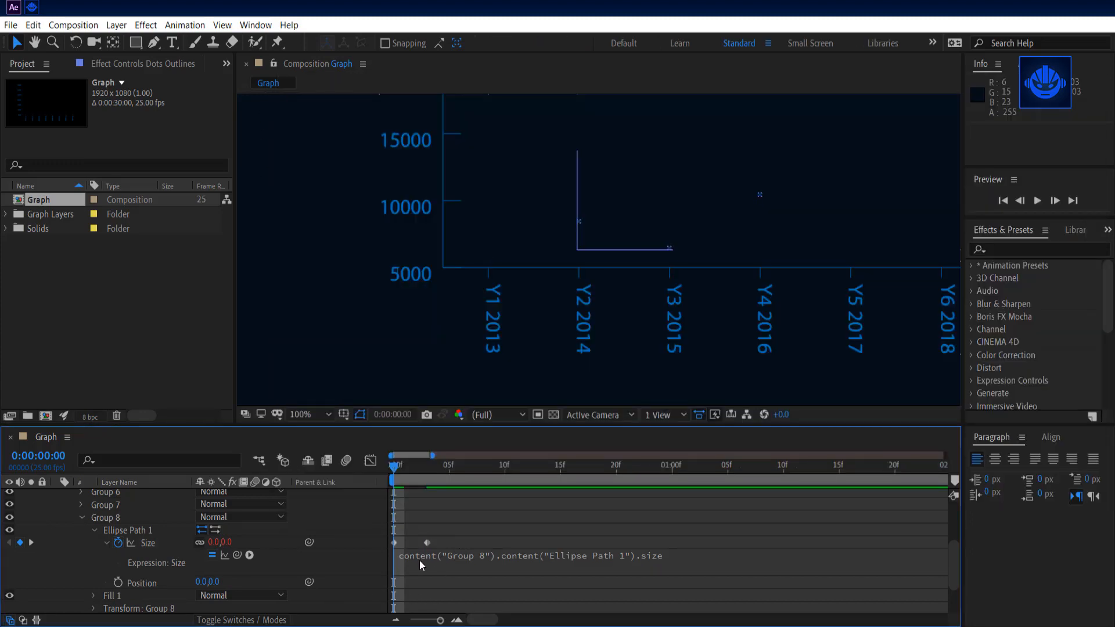
pyautogui.click(417, 561)
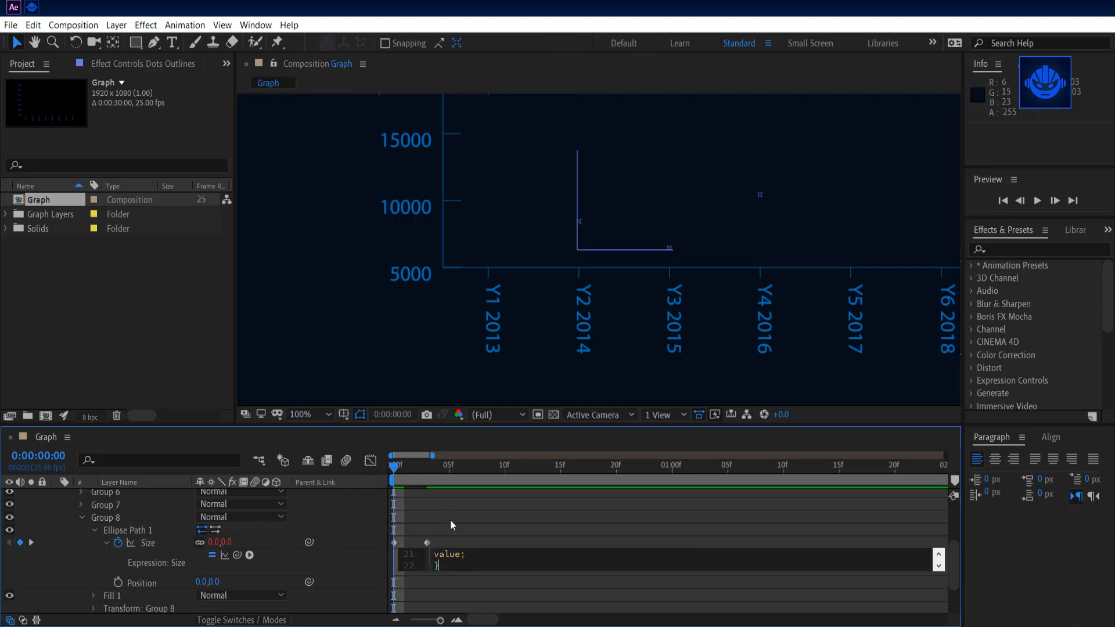
pyautogui.hotkey('ctrl', 'v')
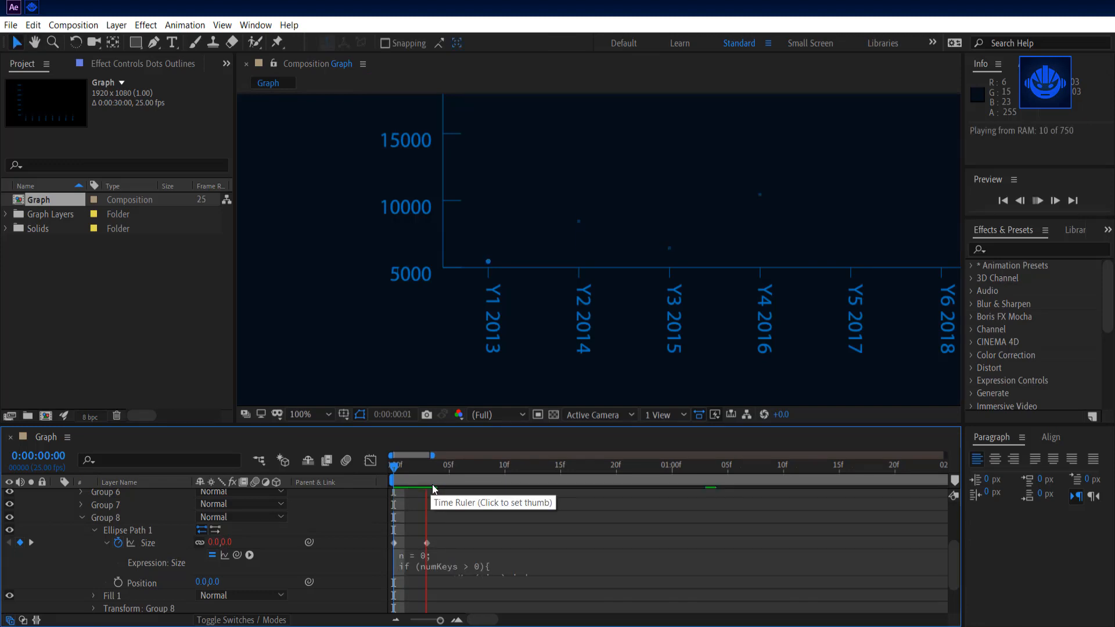
pyautogui.press('space')
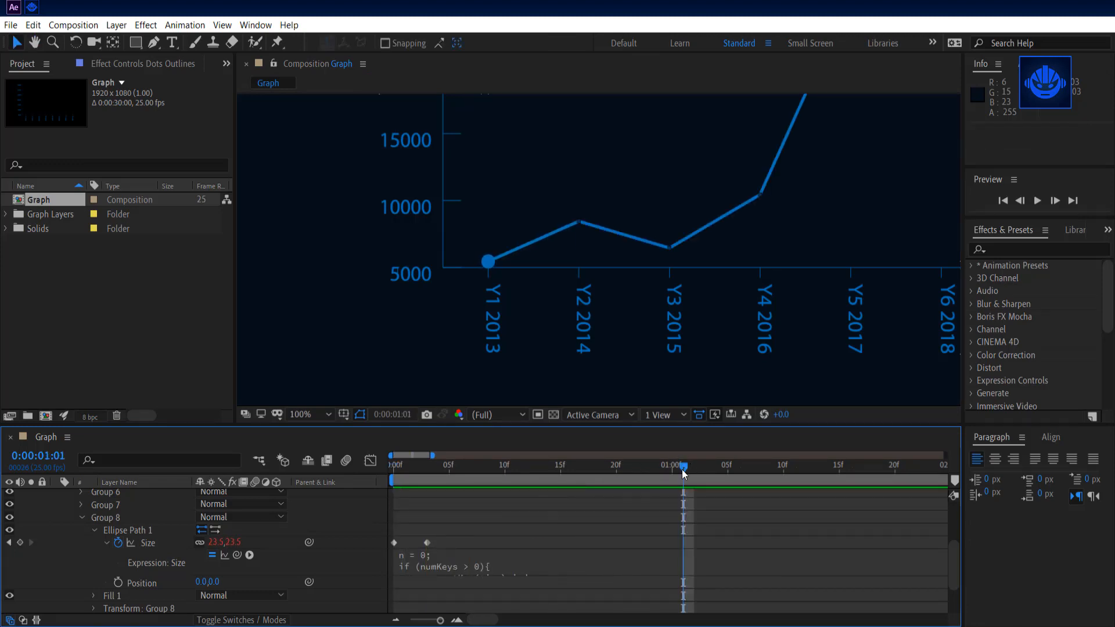
pyautogui.moveTo(683, 473); pyautogui.dragTo(354, 466)
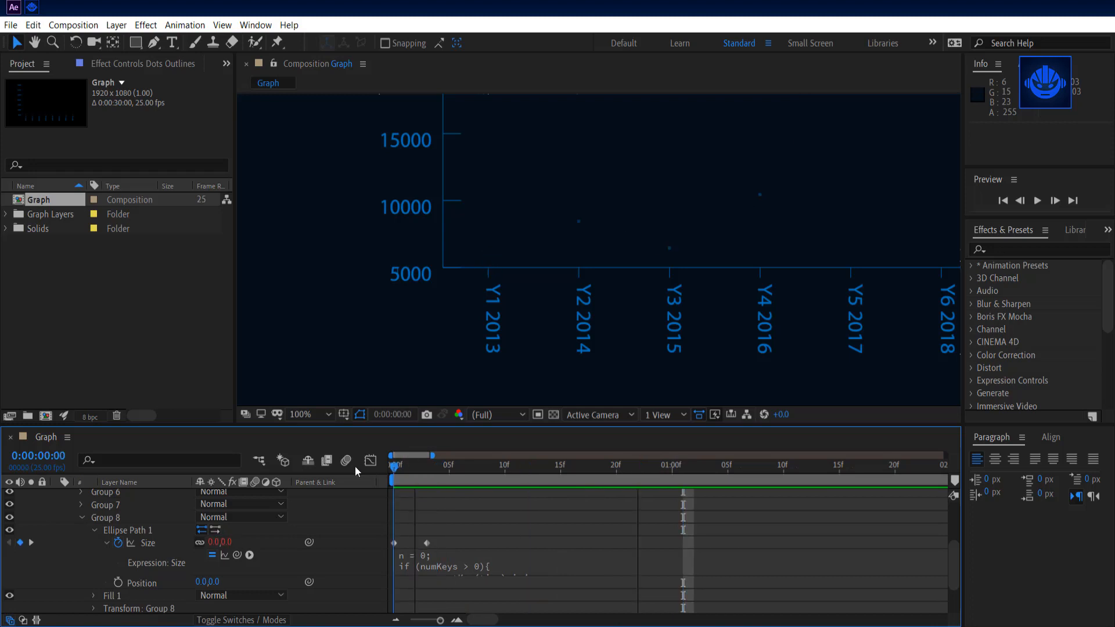
# - Copy Ellipse Path 1 and Fill 1 of Group 8, then collapse the group
pyautogui.click(82, 516)
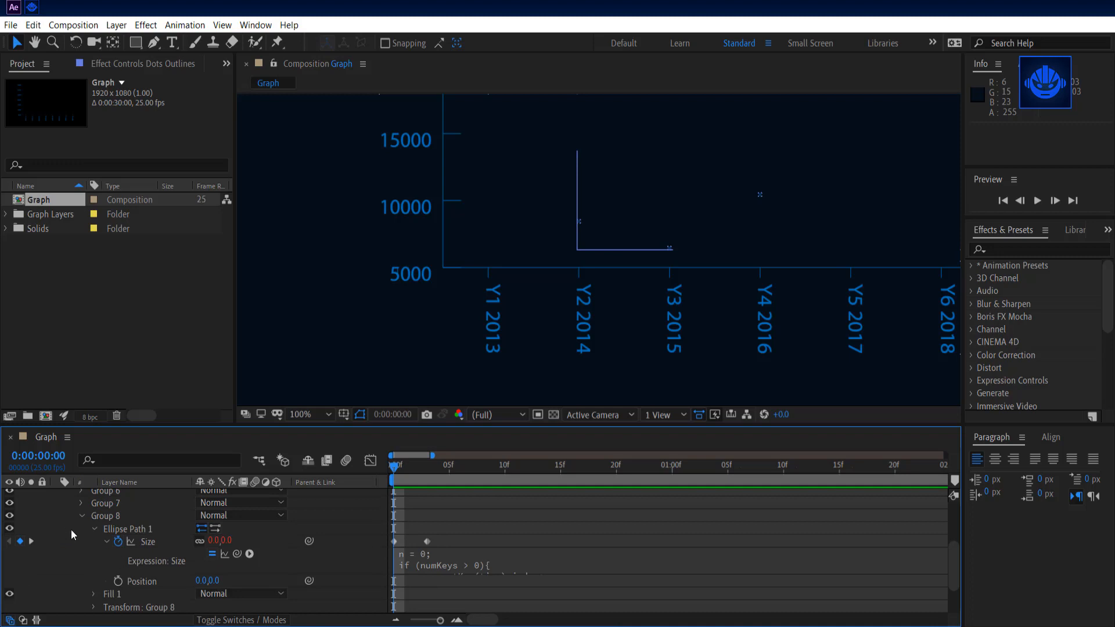
pyautogui.click(94, 529)
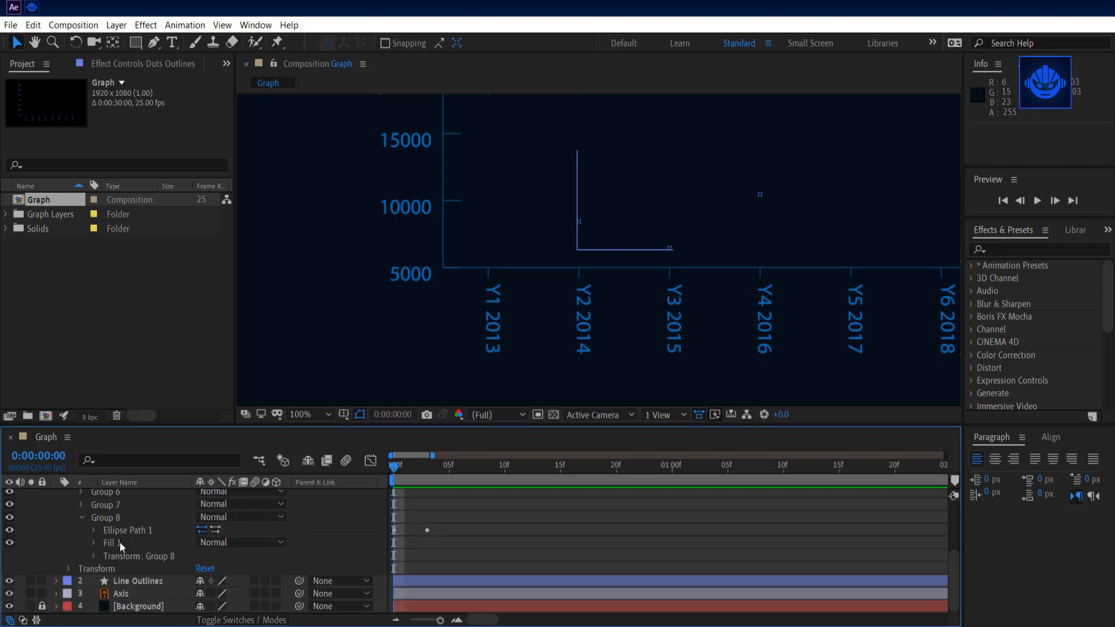
pyautogui.click(119, 541)
pyautogui.keyDown('ctrl'); pyautogui.click(134, 531); pyautogui.keyUp('ctrl')
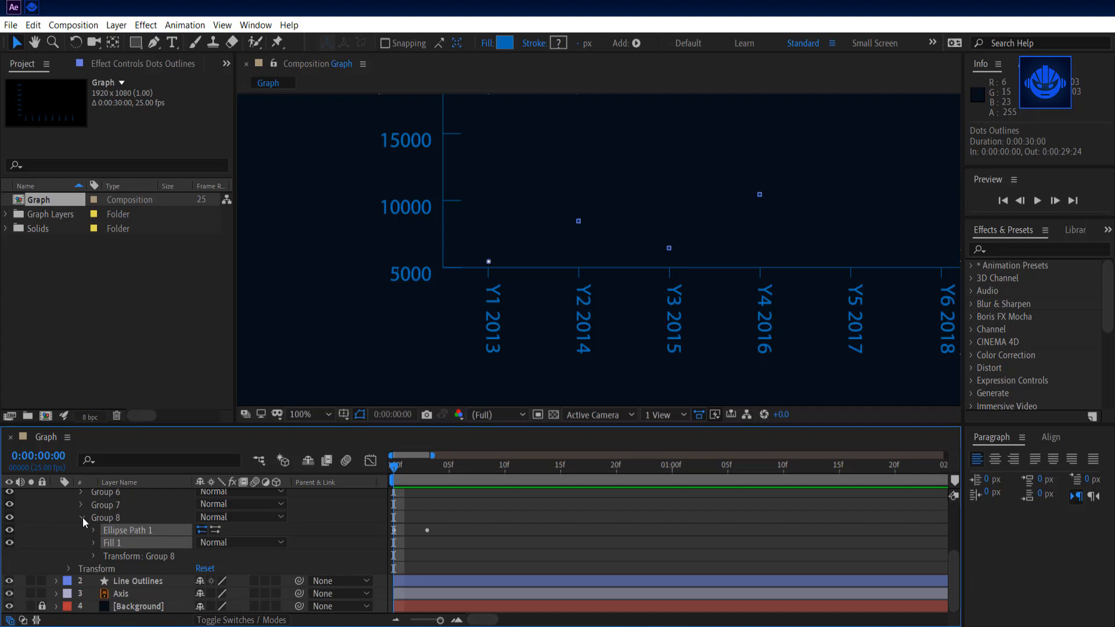
pyautogui.click(82, 518)
# - Select Group 7 and set the current time to 0:00:00:09, one frame before the line reaches the Y2 2014 point
pyautogui.click(122, 544)
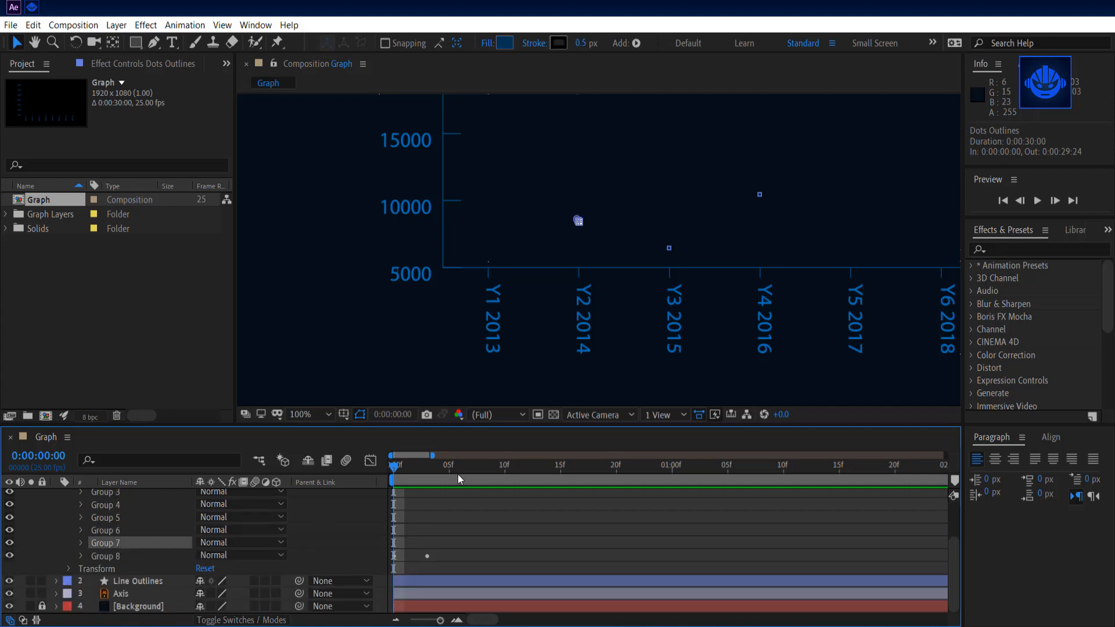
pyautogui.moveTo(394, 466); pyautogui.dragTo(504, 466)
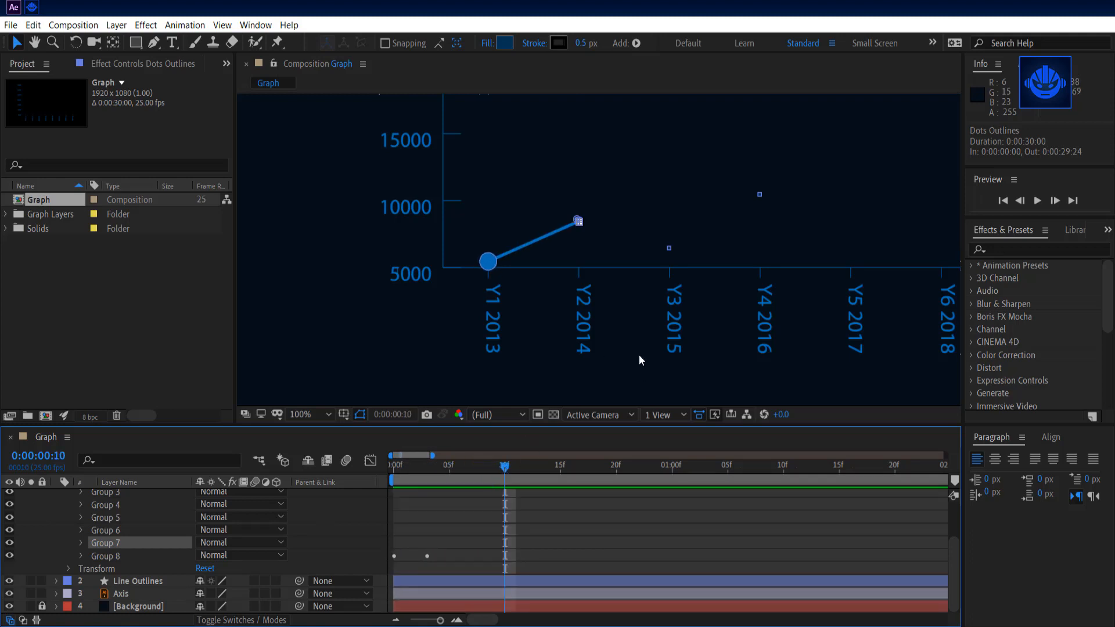
pyautogui.press('.')
pyautogui.press('.')
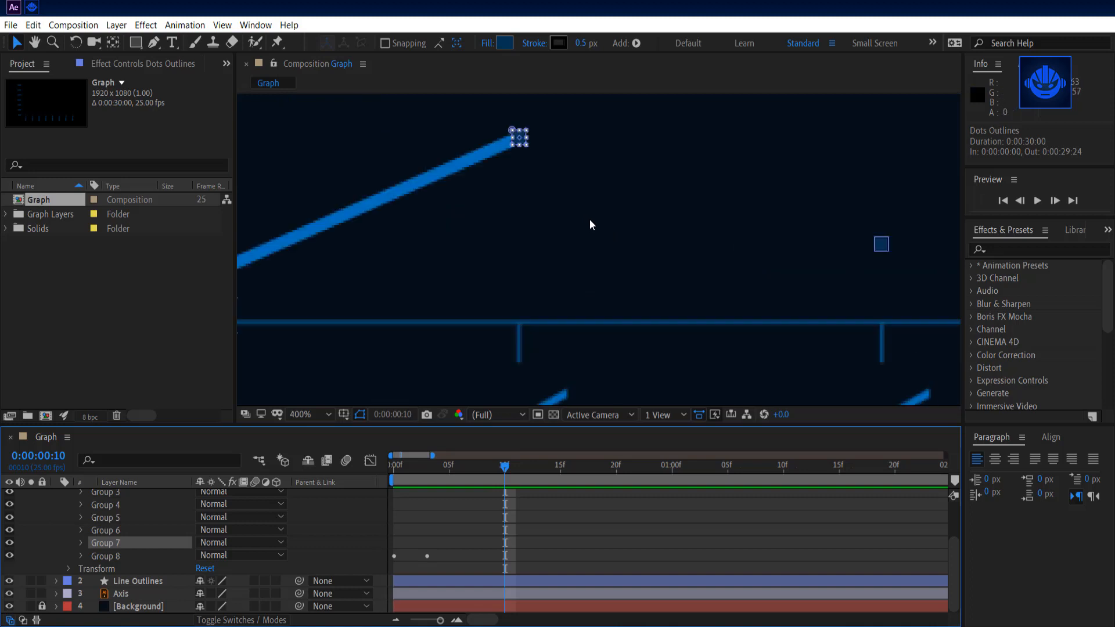
pyautogui.moveTo(579, 206); pyautogui.dragTo(647, 219)
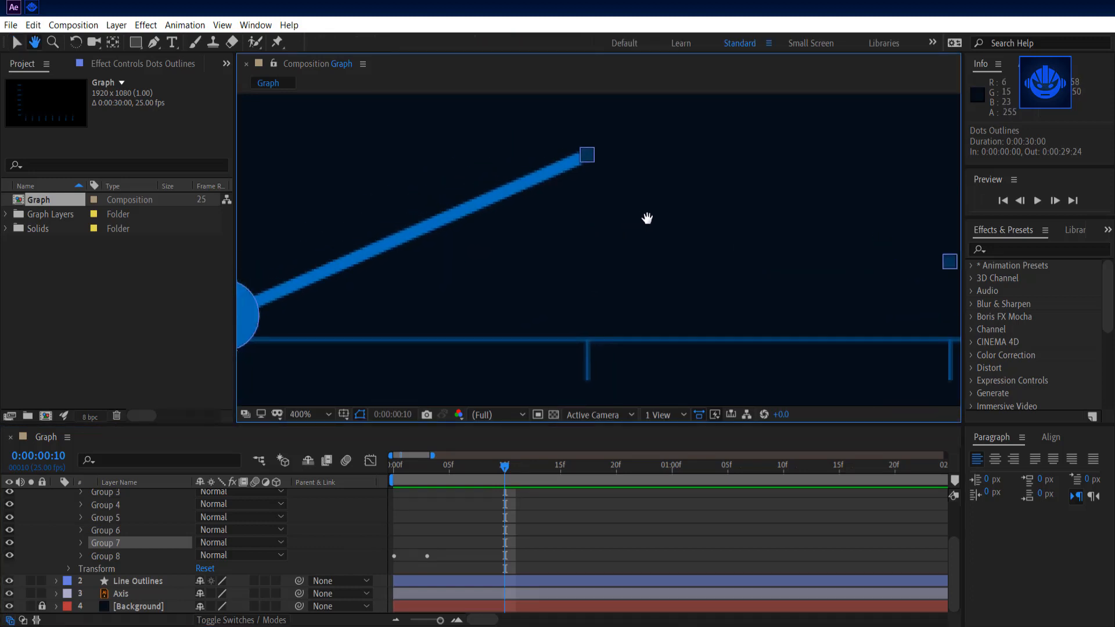
pyautogui.click(1020, 202)
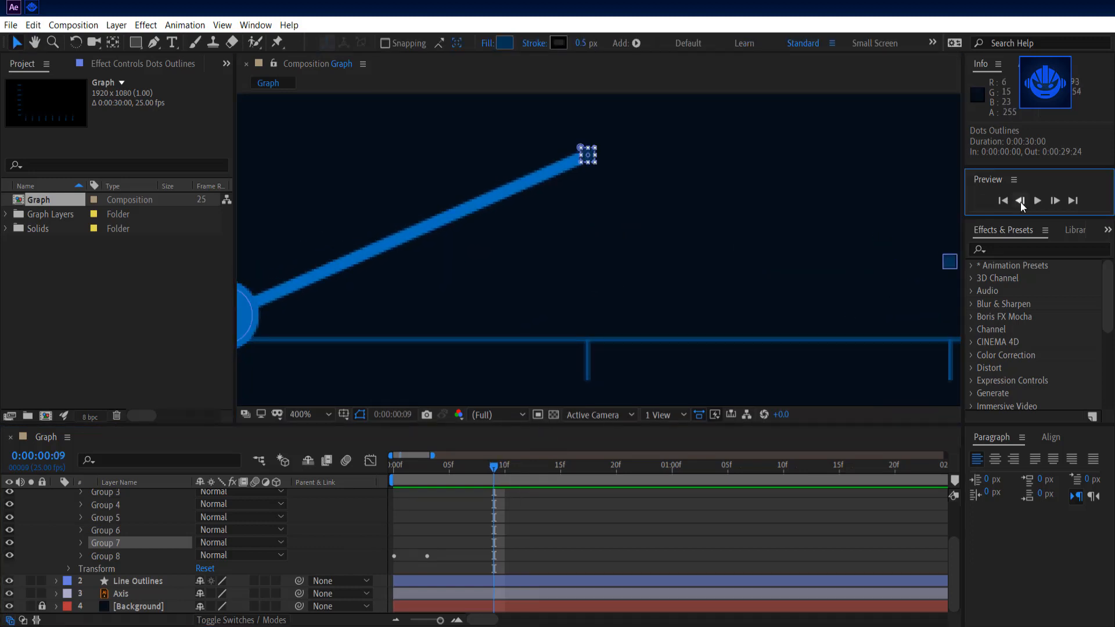
pyautogui.click(1054, 204)
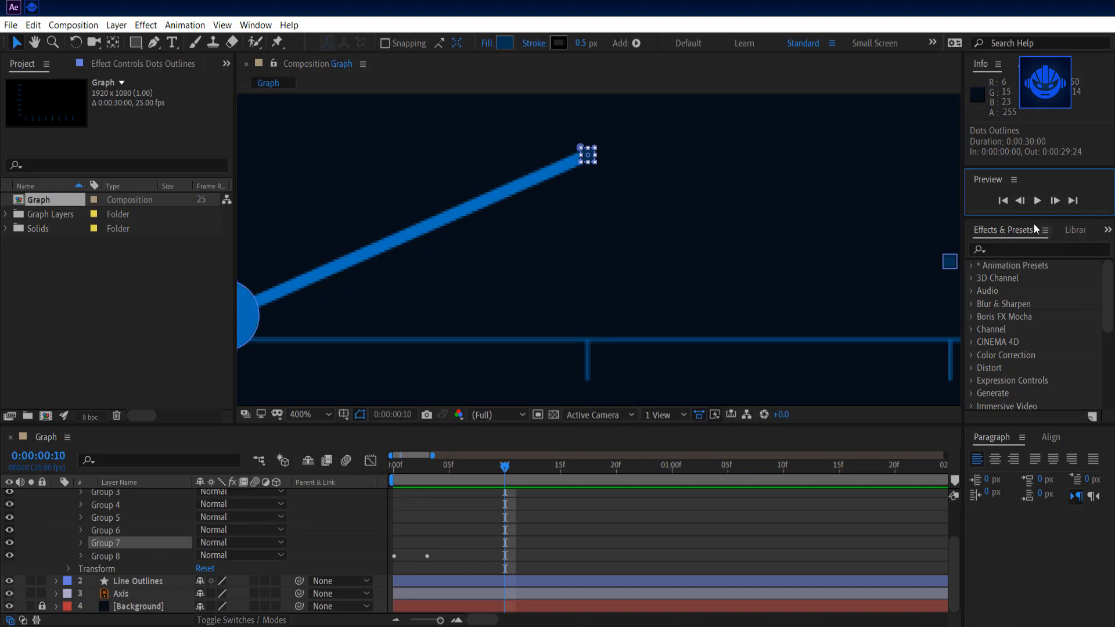
pyautogui.click(1019, 201)
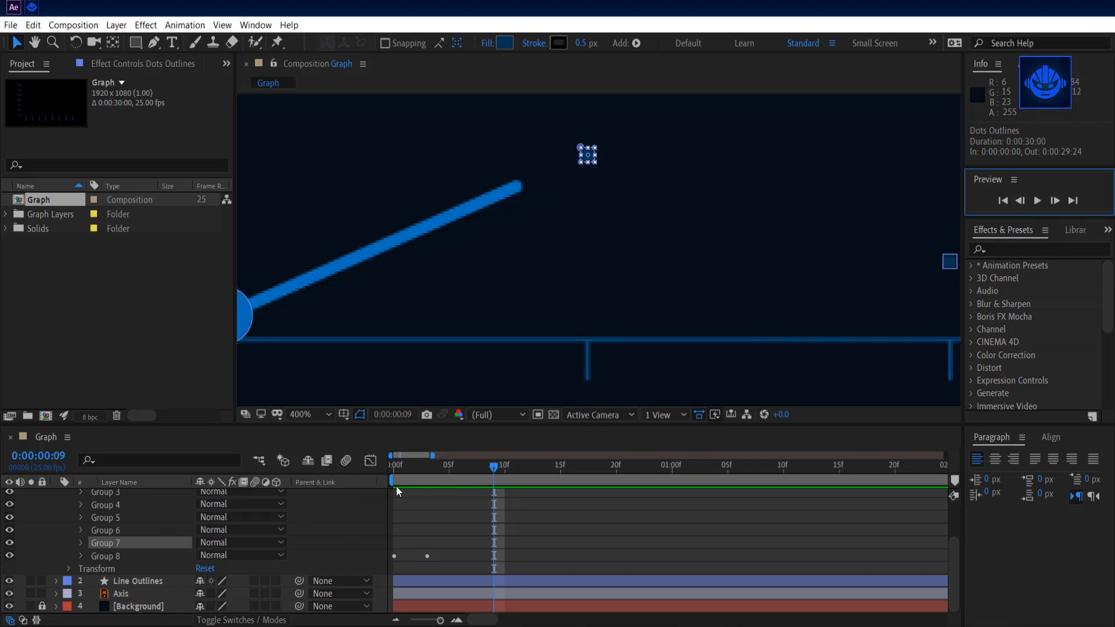
# - Delete Path 1, Stroke 1 and Fill 1 from Group 7
pyautogui.click(82, 543)
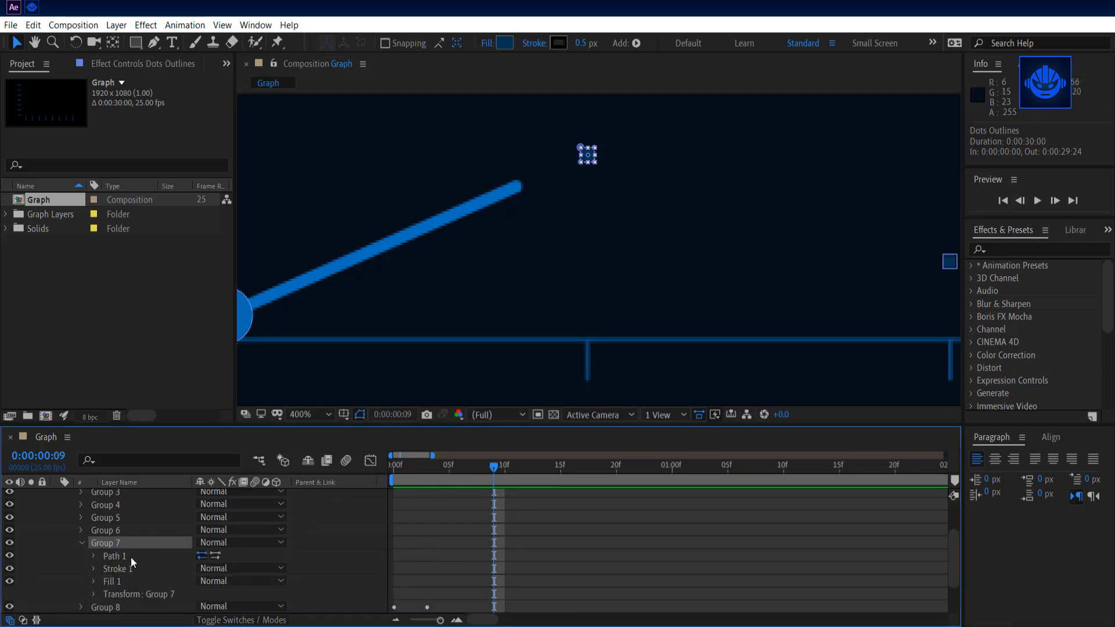
pyautogui.click(130, 556)
pyautogui.keyDown('shift'); pyautogui.click(130, 569); pyautogui.keyUp('shift')
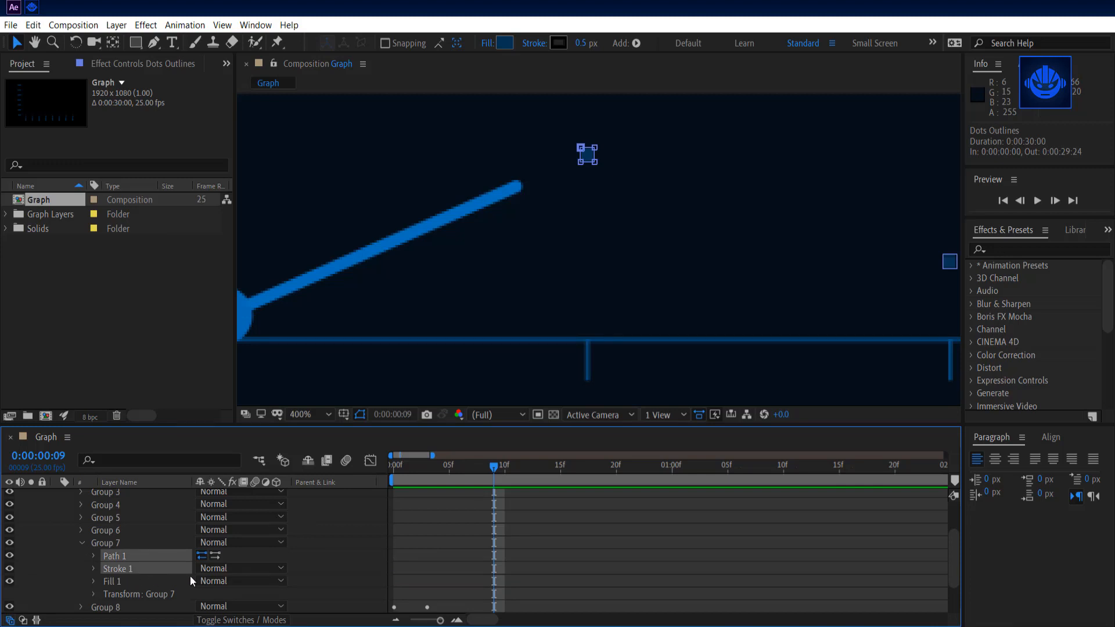
pyautogui.keyDown('shift'); pyautogui.click(138, 577); pyautogui.keyUp('shift')
pyautogui.press('Delete')
# - Paste the copied ellipse path and fill into Group 7 at 0:00:00:09 and preview from the first frame
pyautogui.click(118, 537)
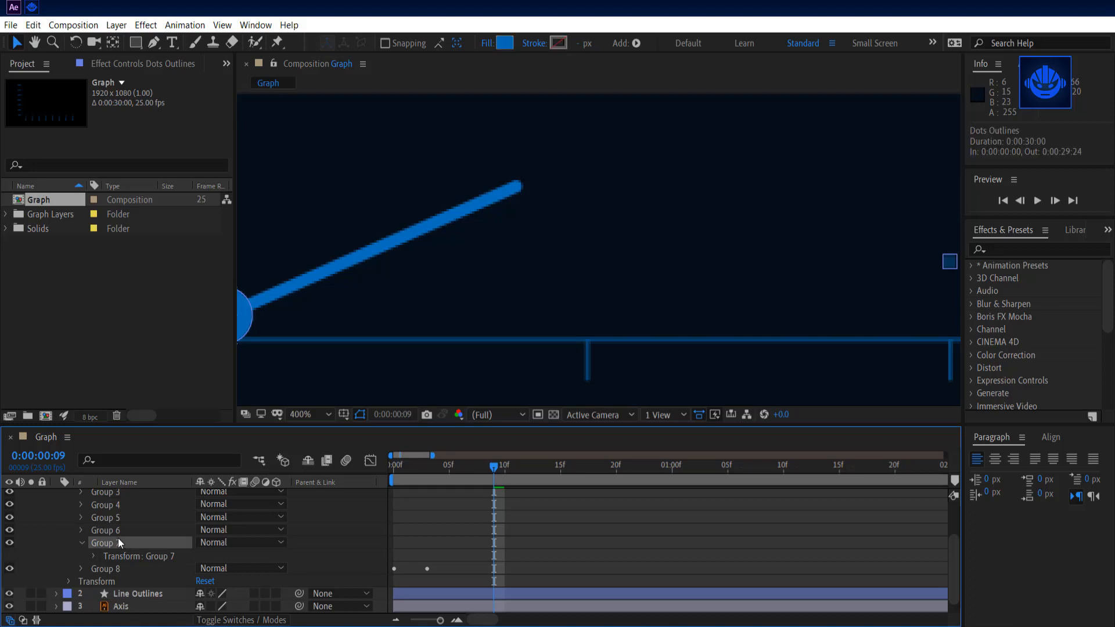
pyautogui.hotkey('ctrl', 'v')
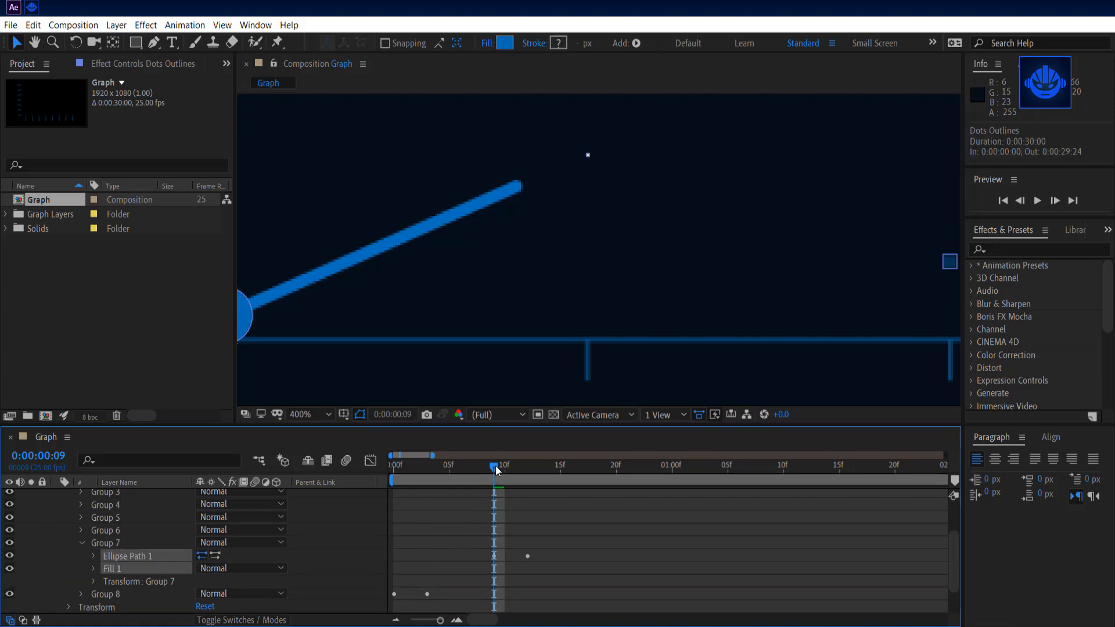
pyautogui.moveTo(497, 470); pyautogui.dragTo(361, 470)
pyautogui.scroll(-1, 569, 228)
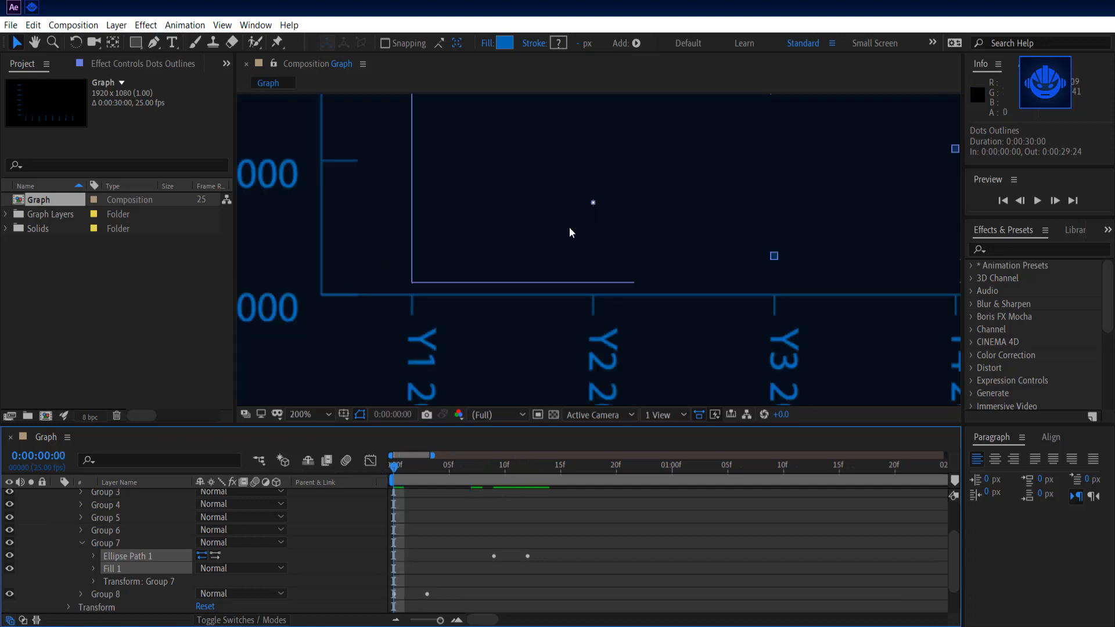
pyautogui.press('space')
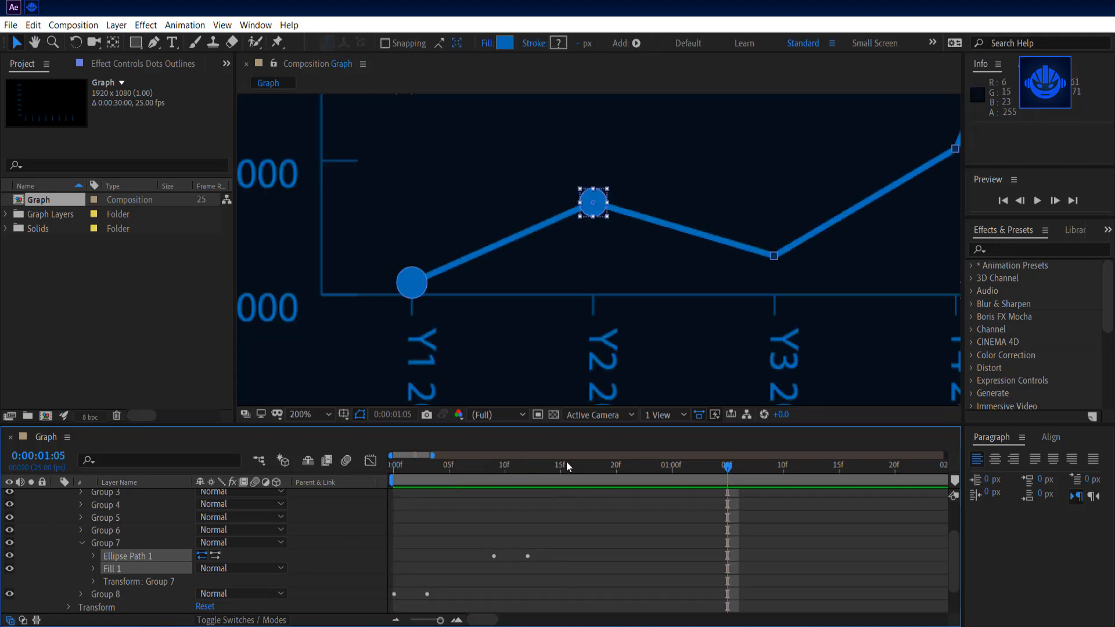
# - Set the current time to 0:00:00:14, one frame before the line reaches the Y3 2015 point, and select Group 6
pyautogui.moveTo(566, 461)
pyautogui.mouseDown()
pyautogui.moveTo(574, 456)
pyautogui.moveTo(555, 463)
pyautogui.mouseUp()
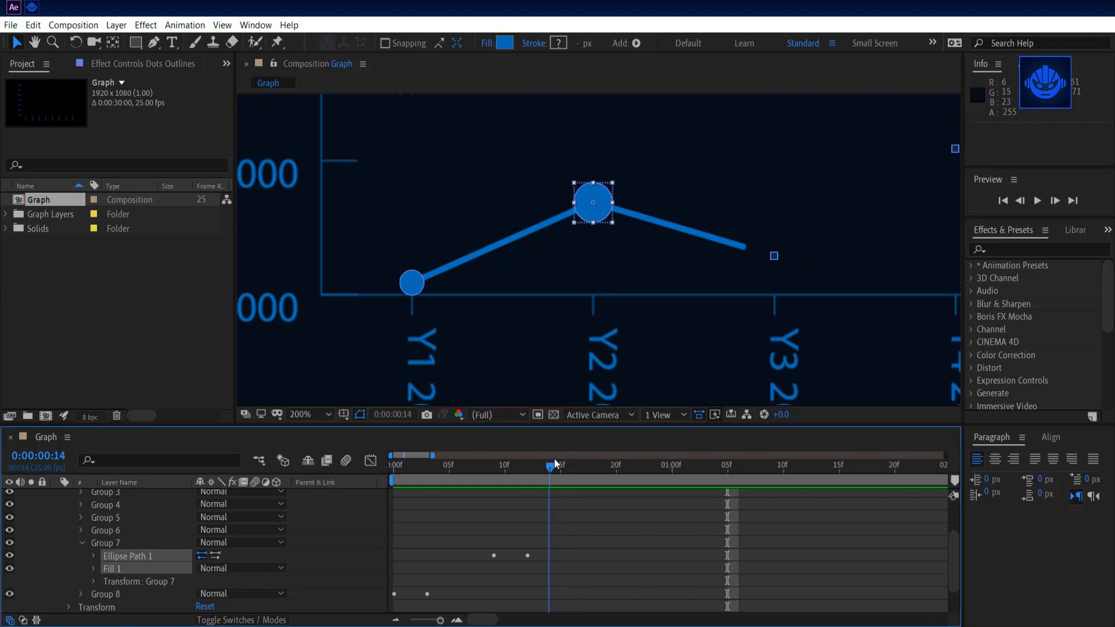
pyautogui.click(1055, 202)
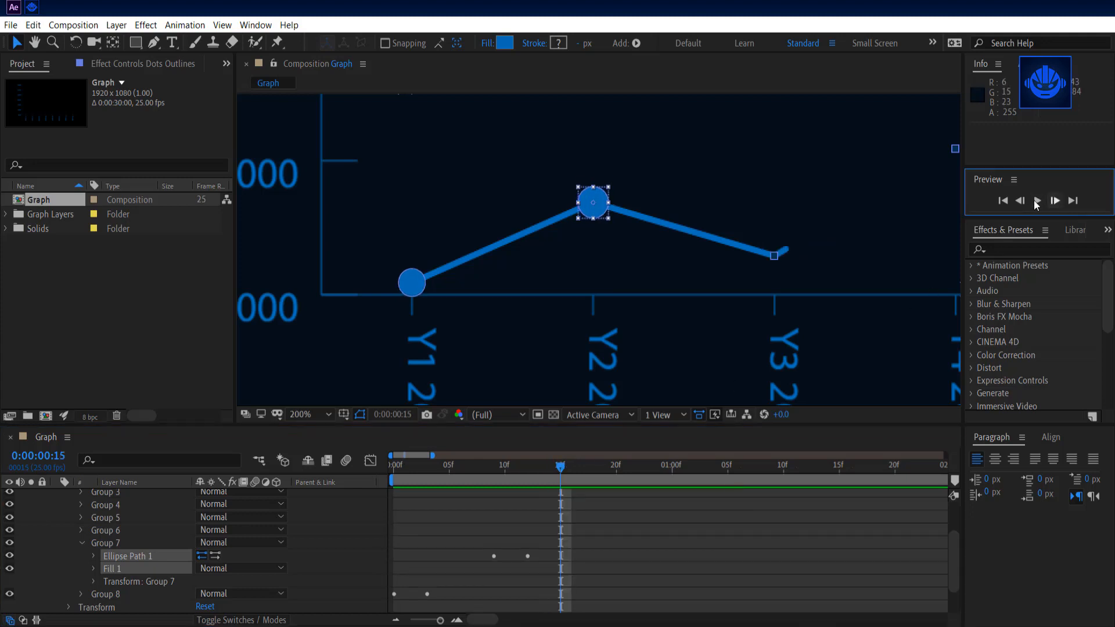
pyautogui.click(1024, 204)
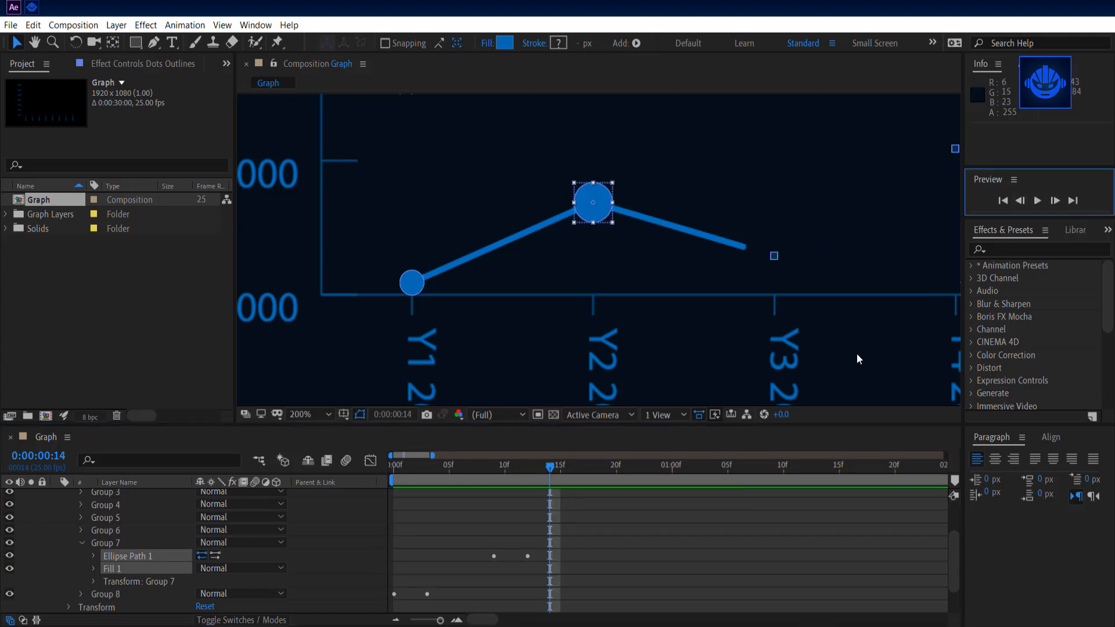
pyautogui.click(82, 542)
pyautogui.click(91, 530)
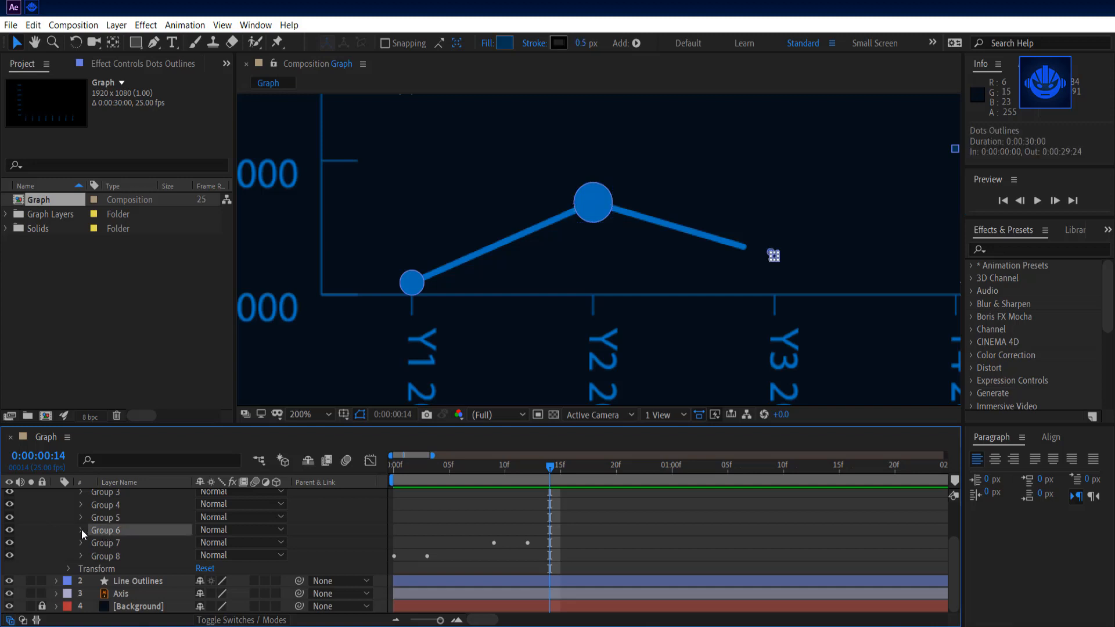
# - Delete Path 1, Stroke 1 and Fill 1 from Group 6
pyautogui.click(81, 530)
pyautogui.click(127, 544)
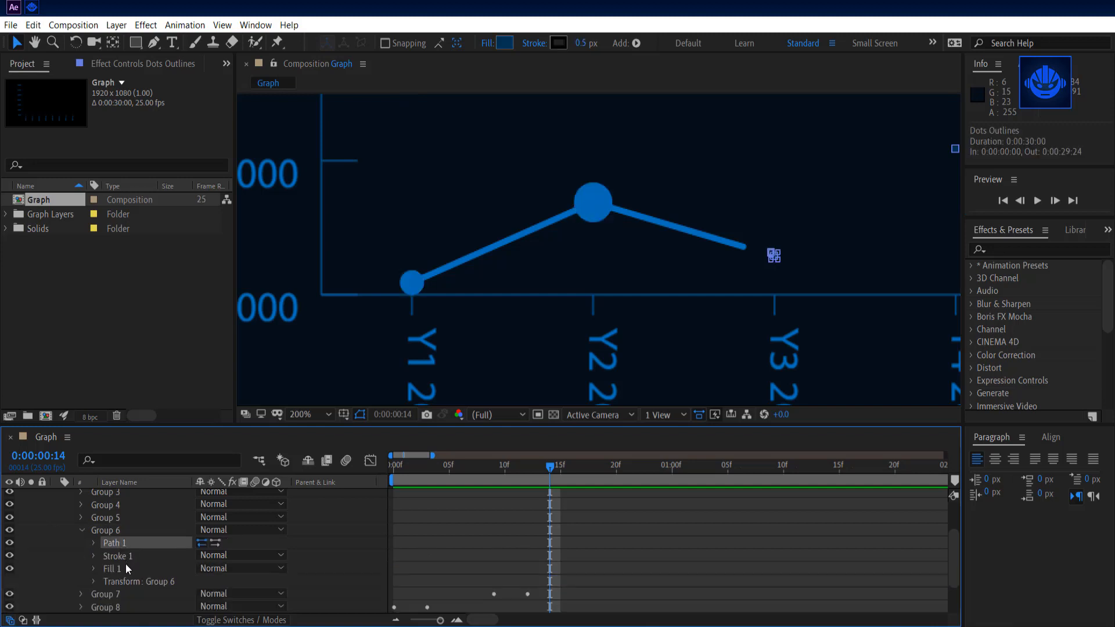
pyautogui.keyDown('ctrl'); pyautogui.click(126, 563); pyautogui.keyUp('ctrl')
pyautogui.keyDown('ctrl'); pyautogui.click(128, 555); pyautogui.keyUp('ctrl')
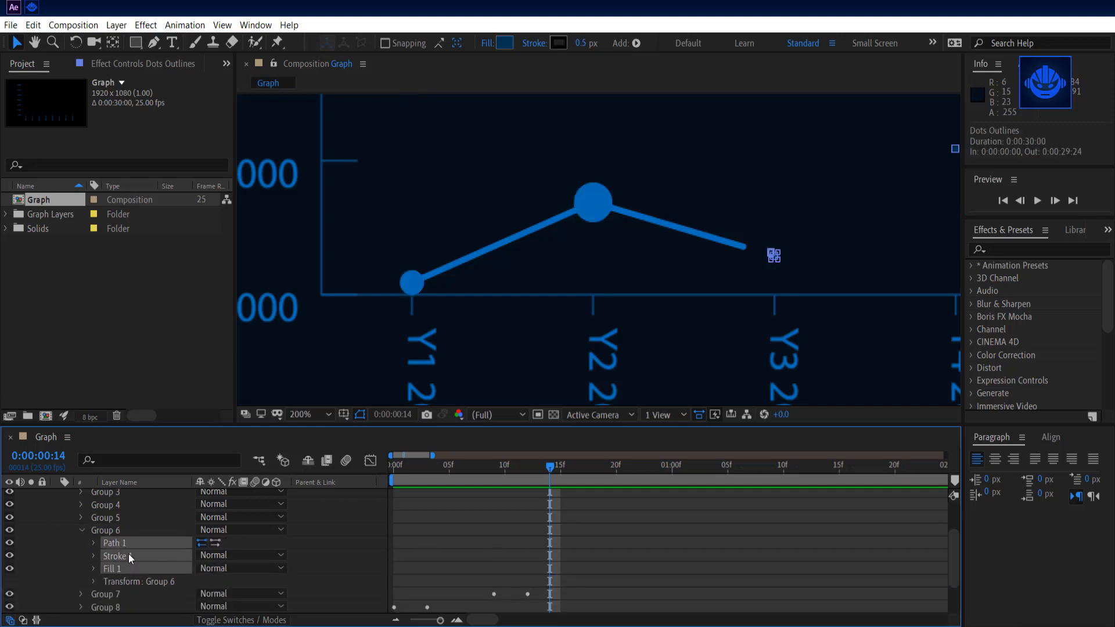
pyautogui.press('Delete')
# - Paste the copied ellipse path and fill into Group 6 at 0:00:00:14 and scrub forward to check the dot's growth
pyautogui.click(114, 531)
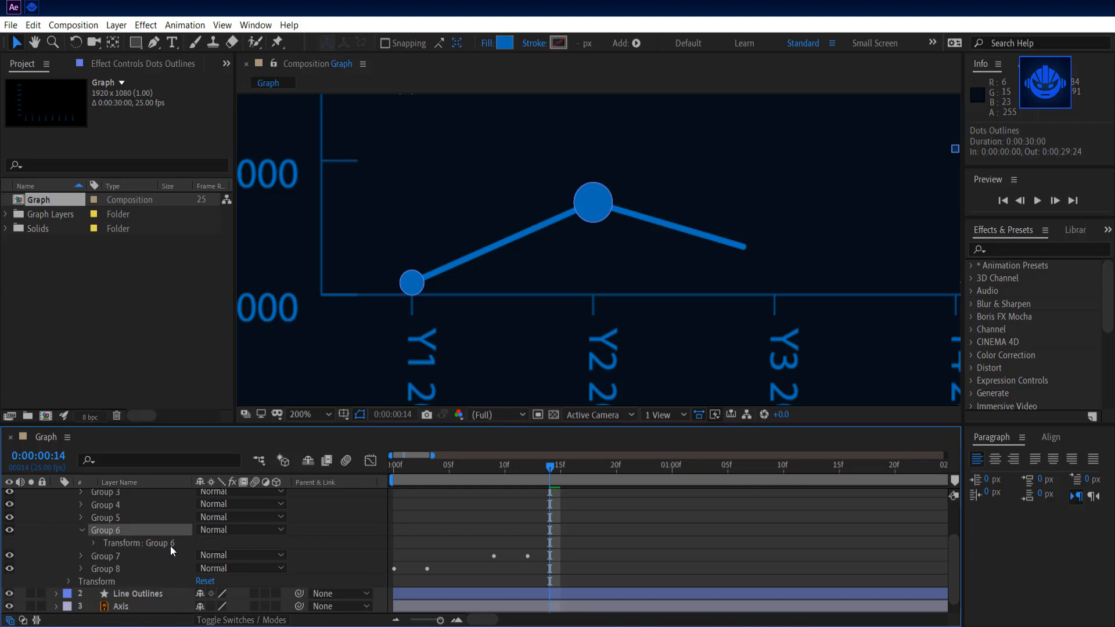
pyautogui.hotkey('ctrl', 'v')
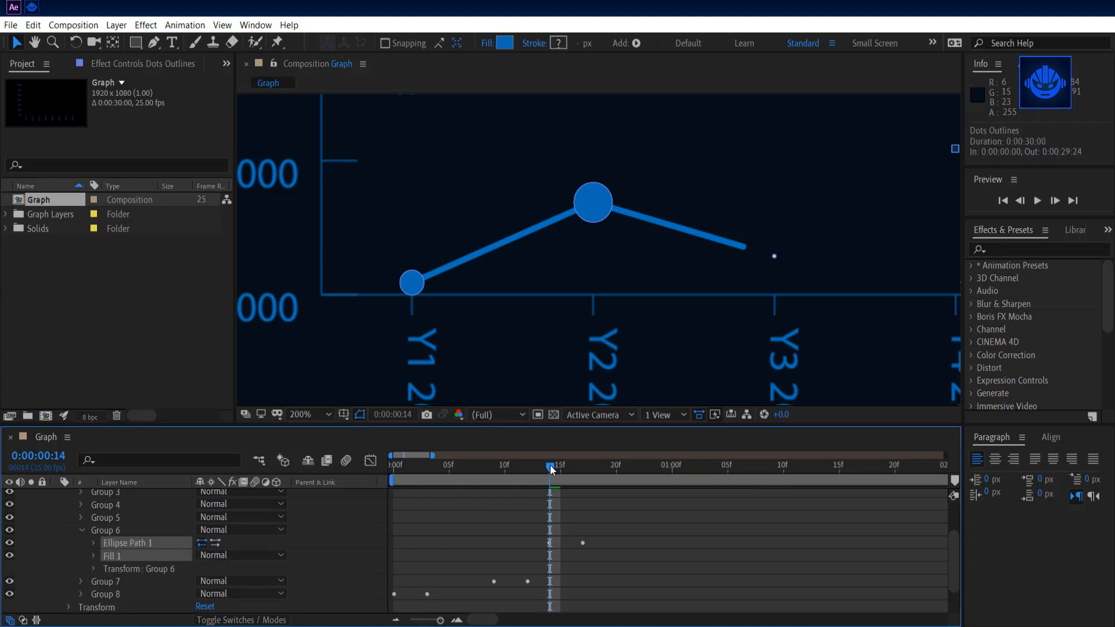
pyautogui.moveTo(552, 467); pyautogui.dragTo(583, 465)
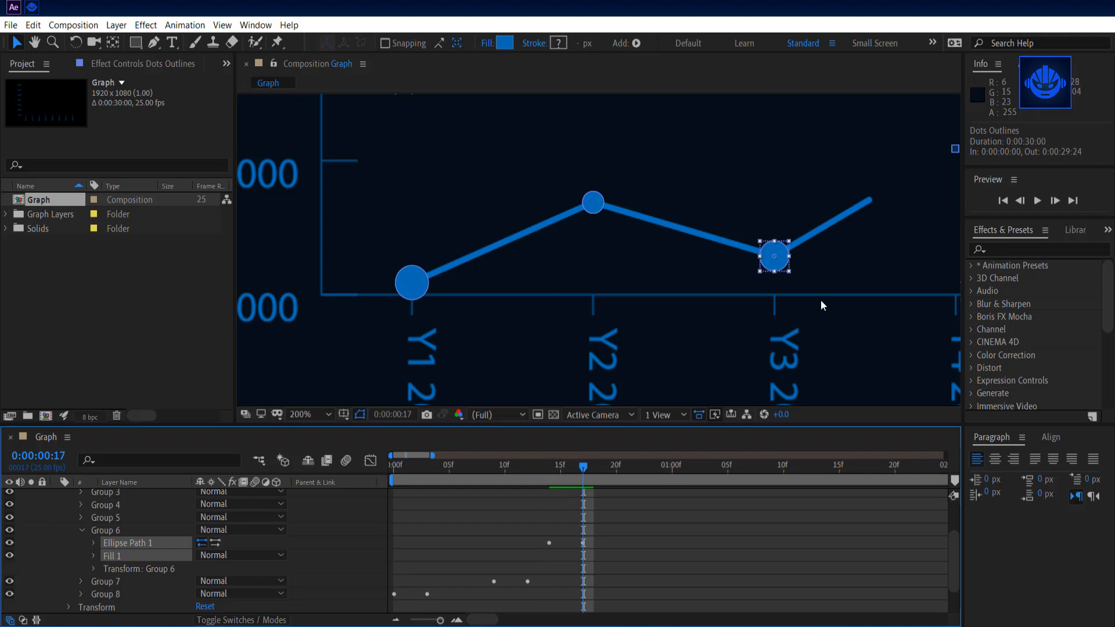
# - Set the current time to 0:00:00:18, one frame before the line reaches the Y4 2016 point, and select Group 5
pyautogui.moveTo(820, 300); pyautogui.dragTo(570, 359)
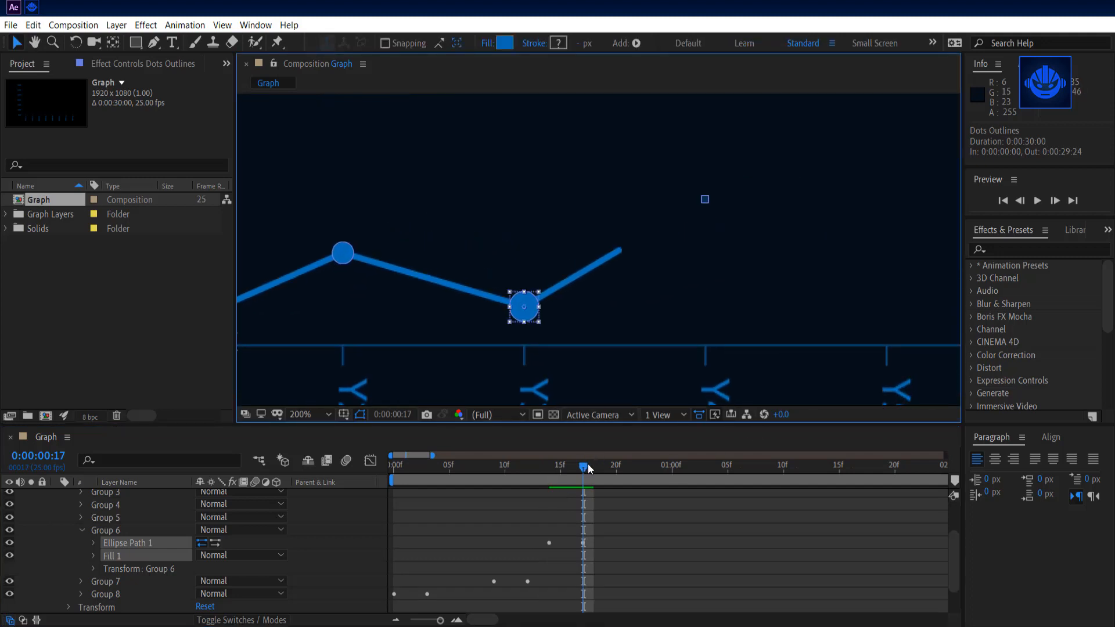
pyautogui.moveTo(582, 466); pyautogui.dragTo(604, 467)
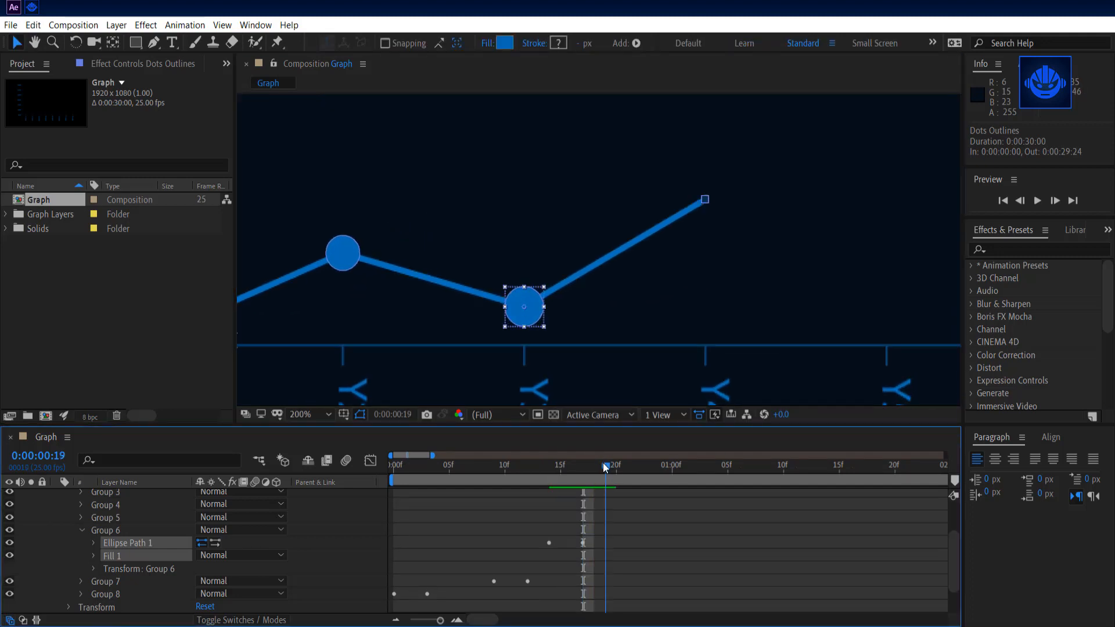
pyautogui.click(1019, 200)
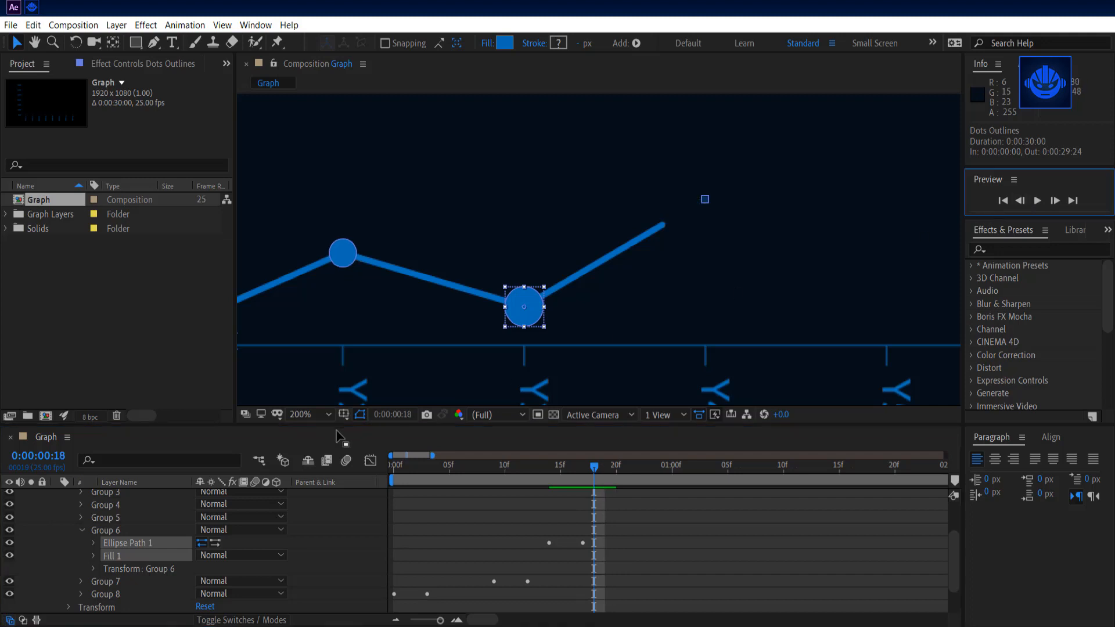
pyautogui.click(84, 528)
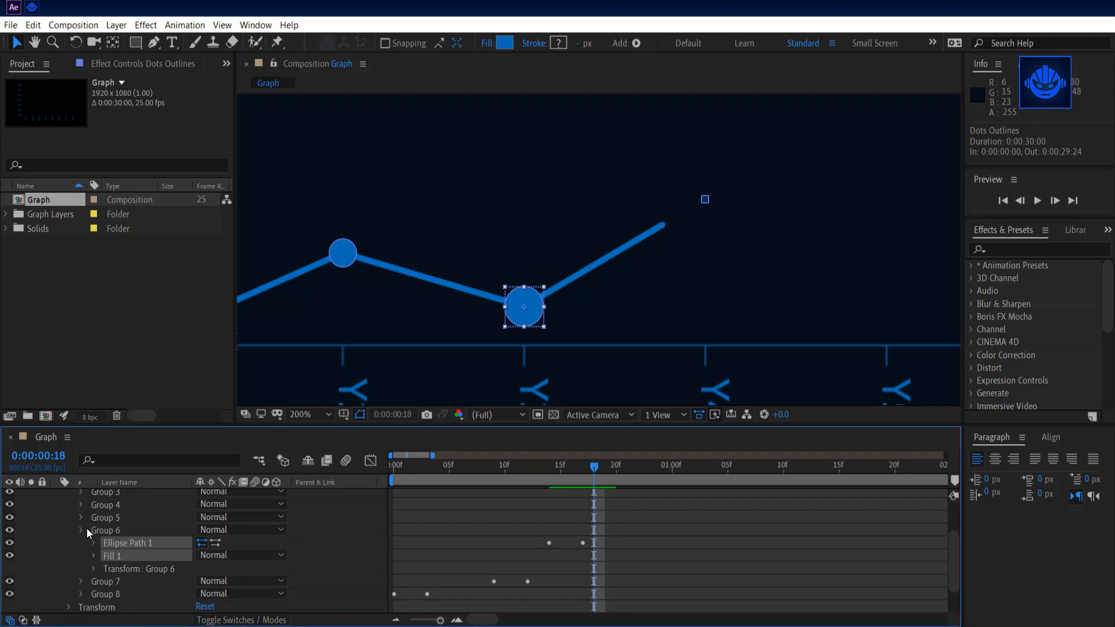
pyautogui.click(111, 516)
# - Delete Path 1, Stroke 1 and Fill 1 from Group 5
pyautogui.click(81, 517)
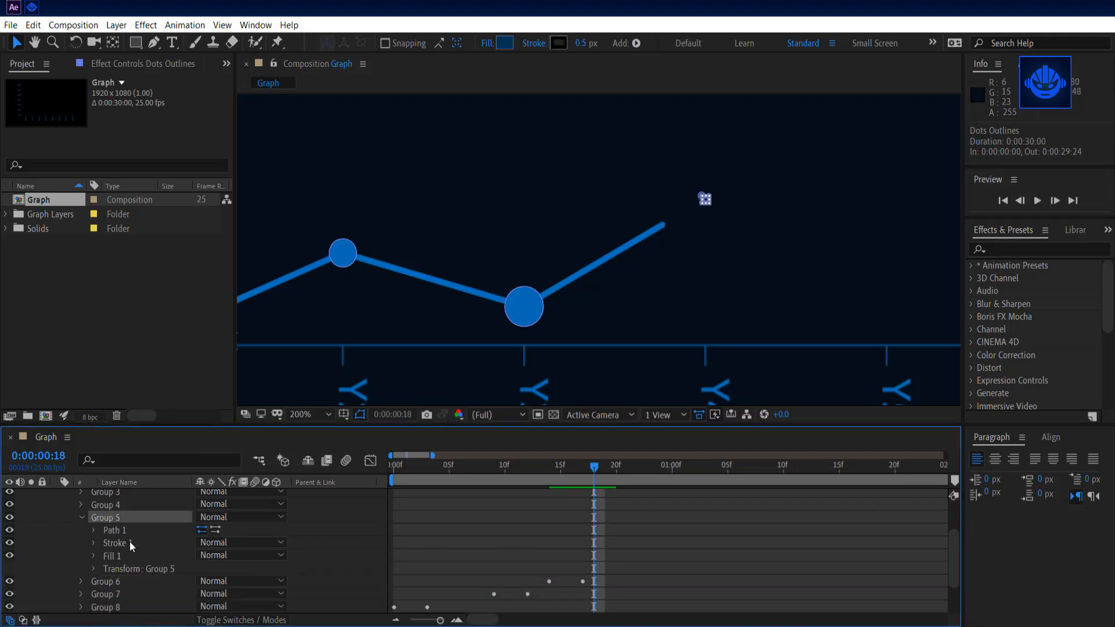
pyautogui.click(130, 533)
pyautogui.keyDown('shift'); pyautogui.click(126, 554); pyautogui.keyUp('shift')
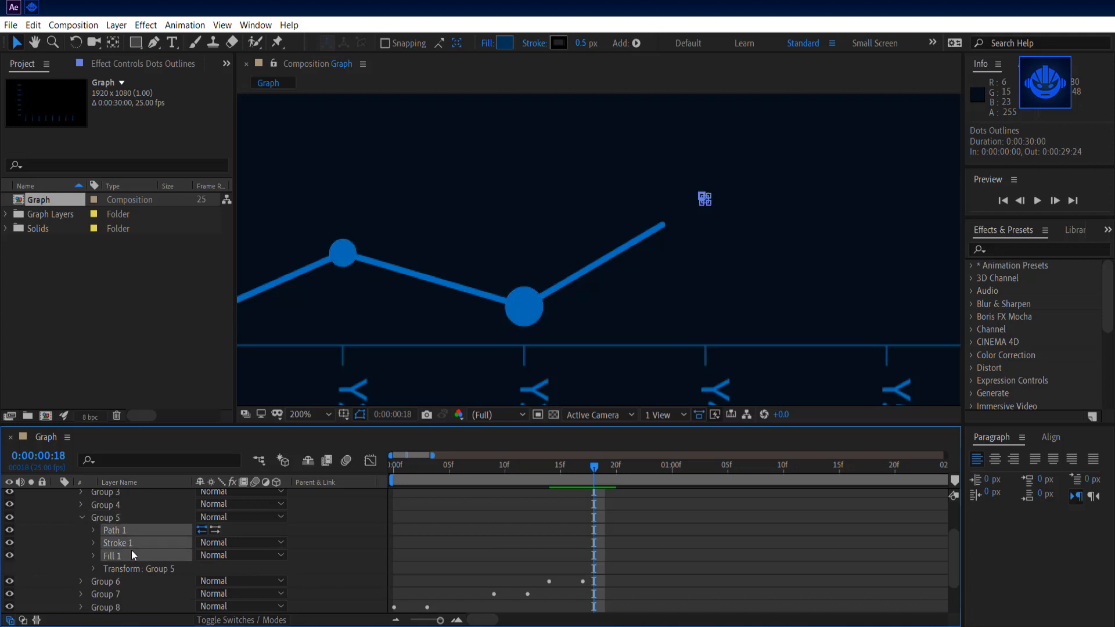
pyautogui.press('Delete')
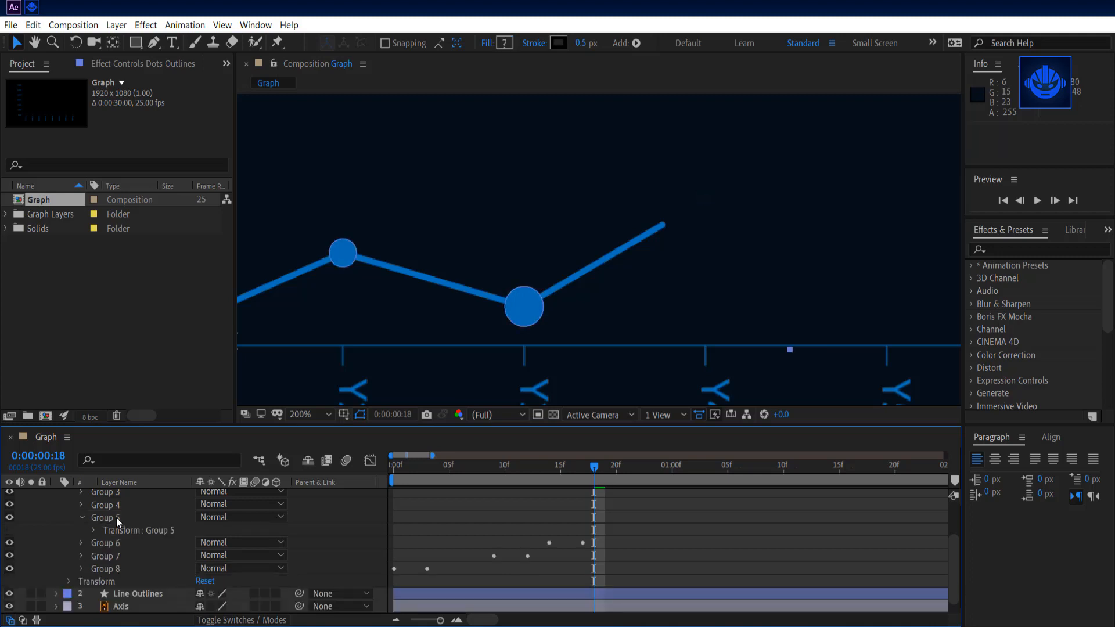
# - Paste the copied ellipse path and fill into Group 5 at 0:00:00:18, then collapse the group
pyautogui.click(116, 517)
pyautogui.hotkey('ctrl', 'v')
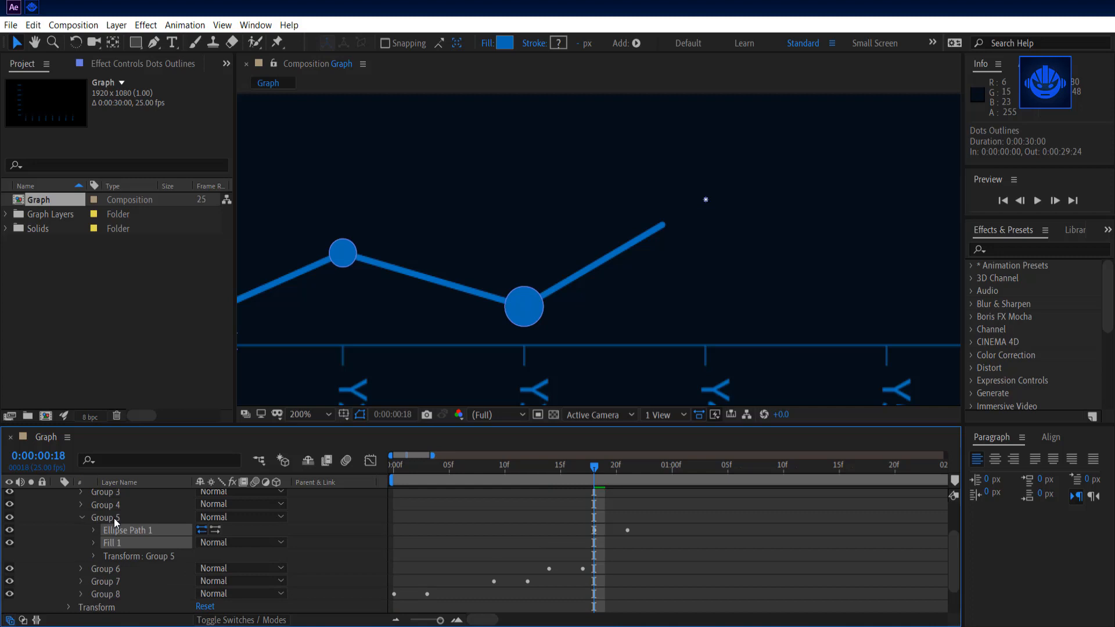
pyautogui.click(82, 518)
# - Set the current time to 0:00:01:01, just before the line reaches the Y5 2017 point
pyautogui.moveTo(597, 468); pyautogui.dragTo(643, 468)
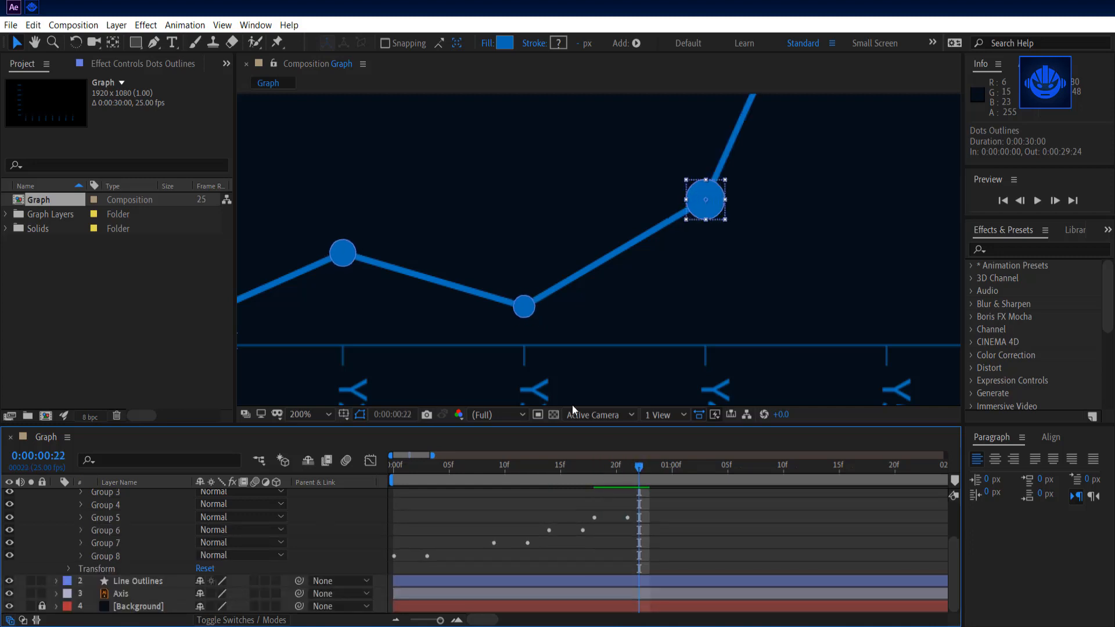
pyautogui.scroll(-6, 565, 245)
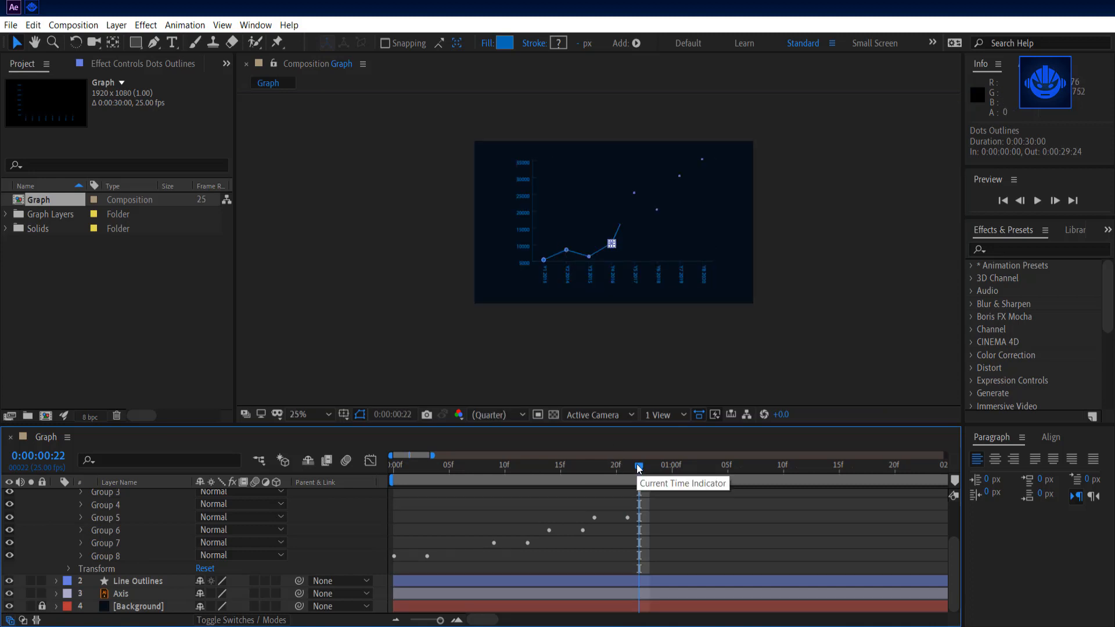
pyautogui.scroll(4, 667, 203)
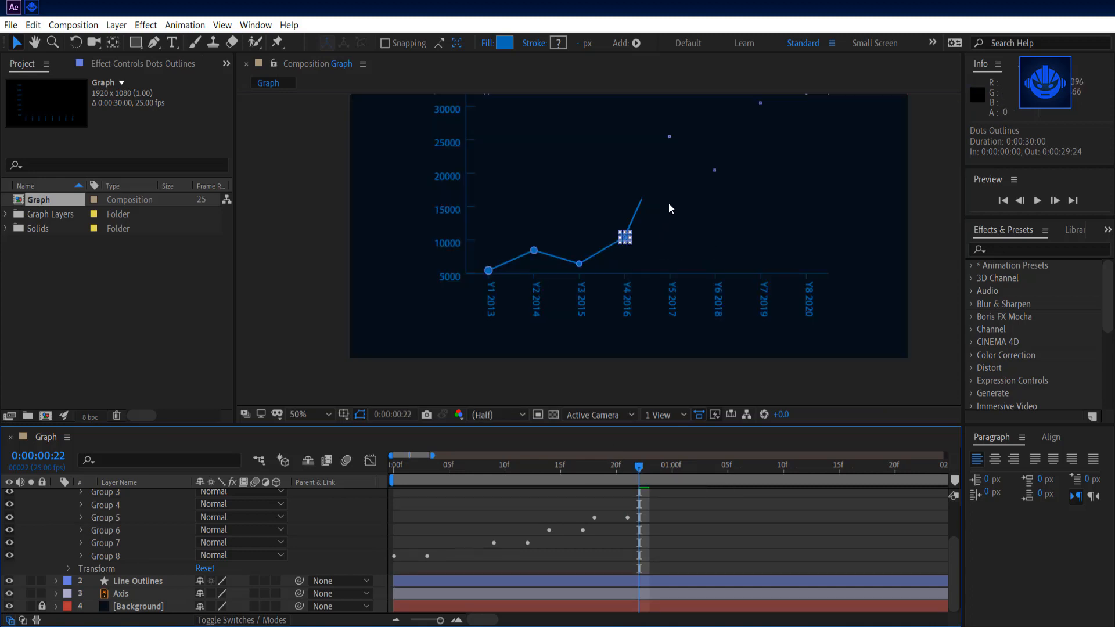
pyautogui.moveTo(728, 173); pyautogui.dragTo(586, 302)
pyautogui.press('space')
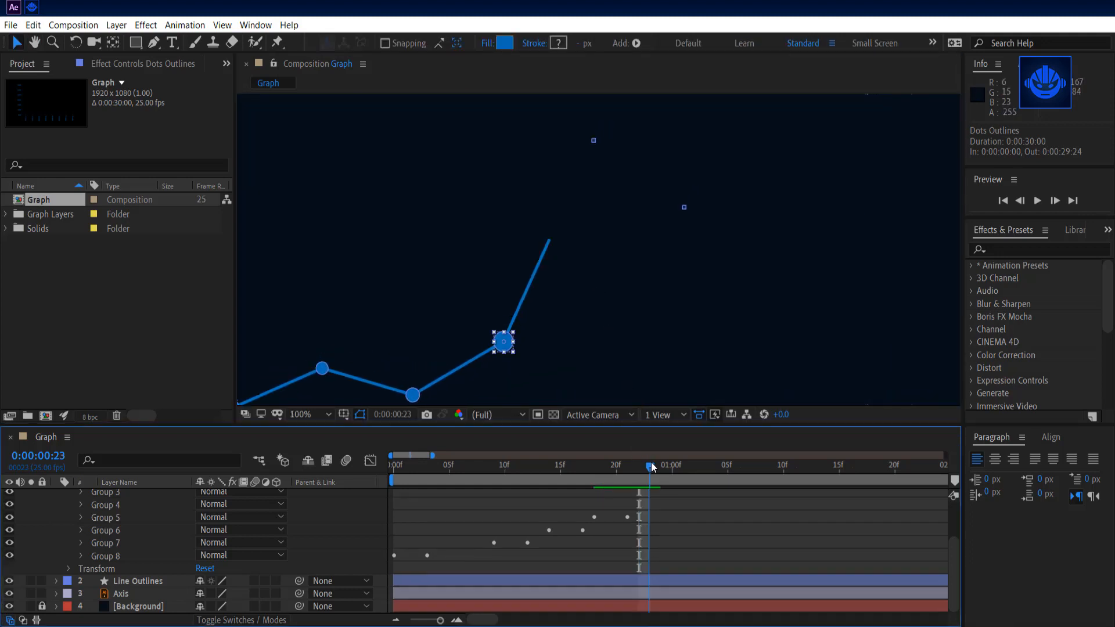
pyautogui.click(80, 530)
pyautogui.click(128, 517)
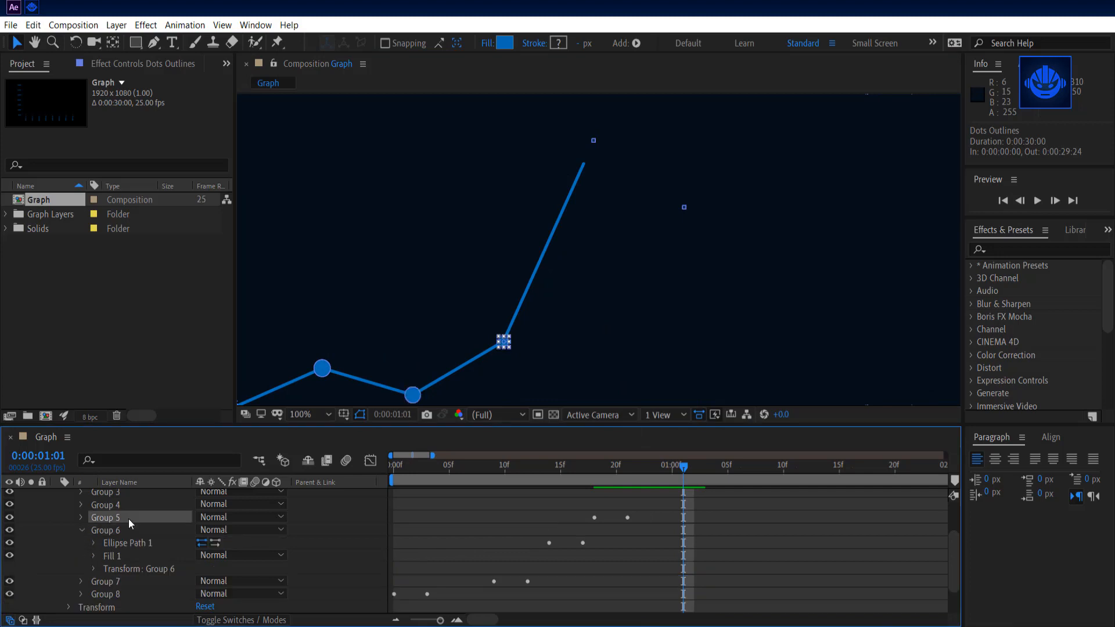
# - Replace Group 4's path, stroke and fill with the copied ellipse path and fill at 0:00:01:01
pyautogui.click(81, 505)
pyautogui.click(122, 517)
pyautogui.press('Delete')
pyautogui.hotkey('ctrl', 'v')
# - Replace Group 3's path, stroke and fill with the copied ellipse path and fill at 0:00:01:05, just before the line reaches Y6 2018
pyautogui.scroll(1, 111, 517)
pyautogui.click(105, 530)
pyautogui.moveTo(683, 467); pyautogui.dragTo(771, 467)
pyautogui.click(1020, 201)
pyautogui.click(81, 530)
pyautogui.keyDown('shift'); pyautogui.click(125, 565); pyautogui.keyUp('shift')
pyautogui.press('Delete')
pyautogui.hotkey('ctrl', 'v')
# - Replace Group 2's path, stroke and fill with the copied ellipse path and fill at 0:00:01:12 for the Y7 2019 point
pyautogui.moveTo(684, 206); pyautogui.dragTo(450, 324)
pyautogui.moveTo(770, 466); pyautogui.dragTo(291, 469)
pyautogui.click(80, 517)
pyautogui.keyDown('shift'); pyautogui.click(145, 556); pyautogui.keyUp('shift')
pyautogui.press('Delete')
pyautogui.hotkey('ctrl', 'v')
pyautogui.click(82, 517)
# - Replace Group 1's path, stroke and fill with the copied ellipse path and fill at 0:00:01:20 for the Y8 2020 point
pyautogui.click(106, 504)
pyautogui.click(81, 505)
pyautogui.click(128, 518)
pyautogui.keyDown('shift'); pyautogui.click(129, 541); pyautogui.keyUp('shift')
pyautogui.press('Delete')
pyautogui.hotkey('ctrl', 'v')
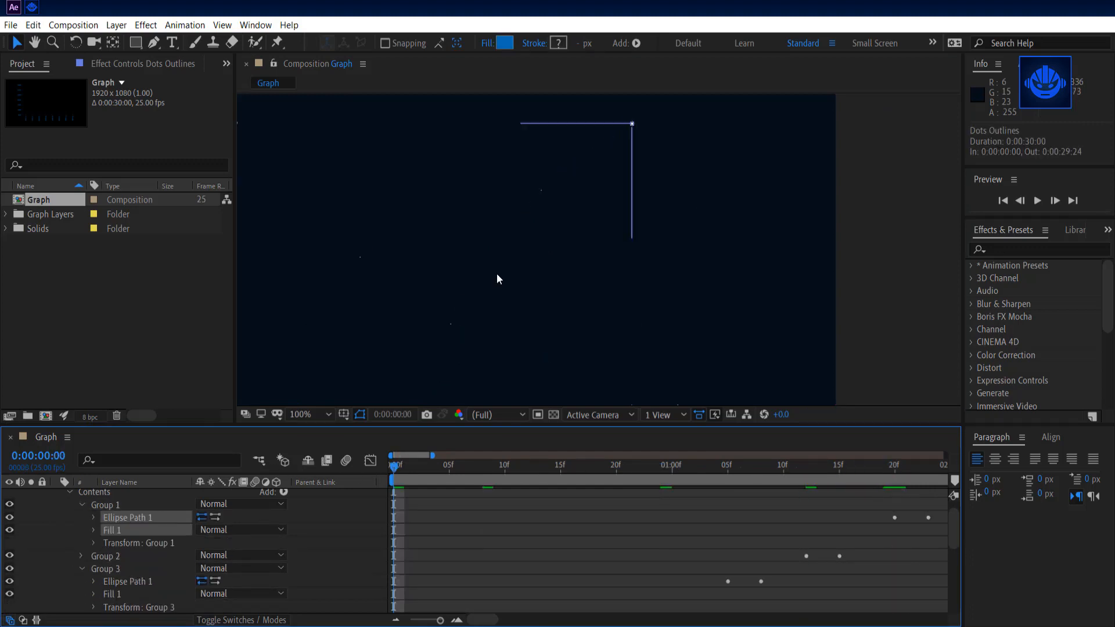
# - Fit the whole composition in view and preview the line and dot animation from the first frame
pyautogui.click(316, 413)
pyautogui.click(334, 162)
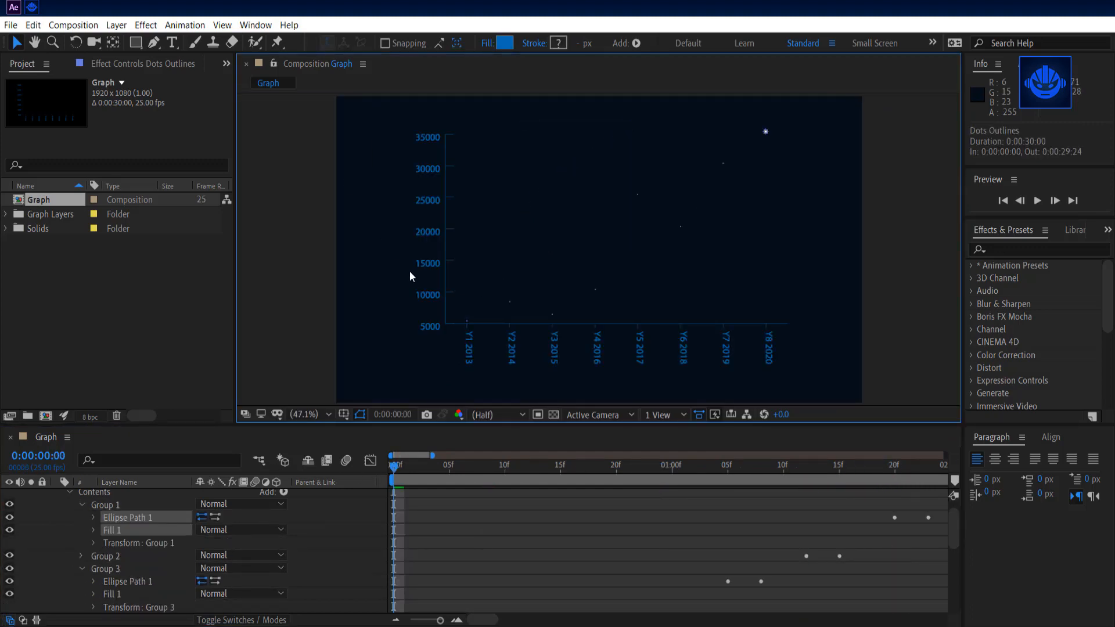
pyautogui.press('space')
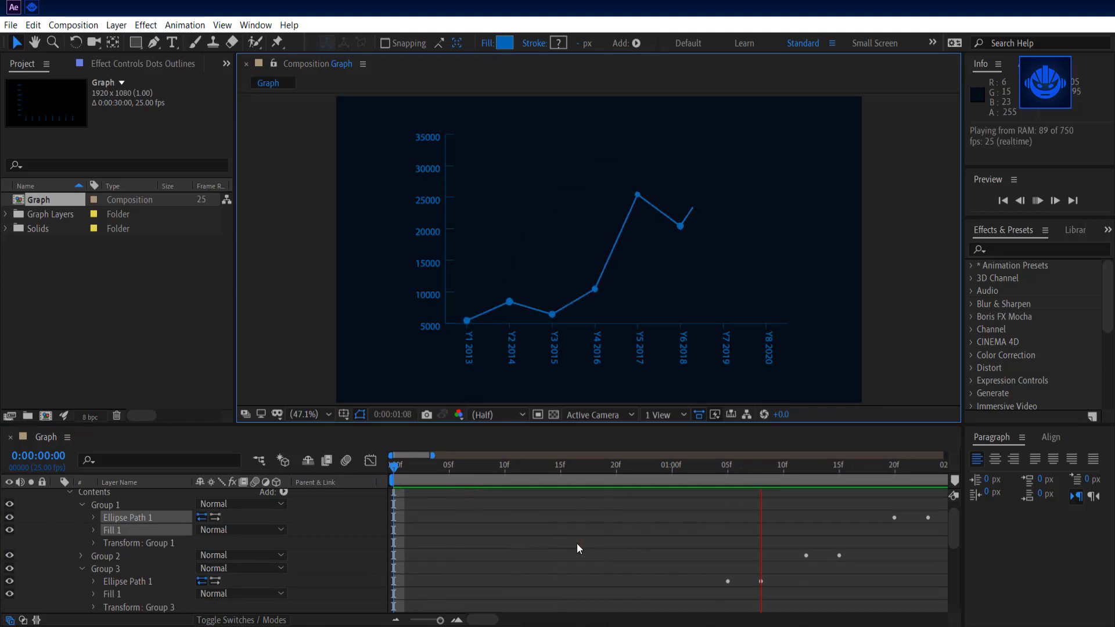
pyautogui.press('space')
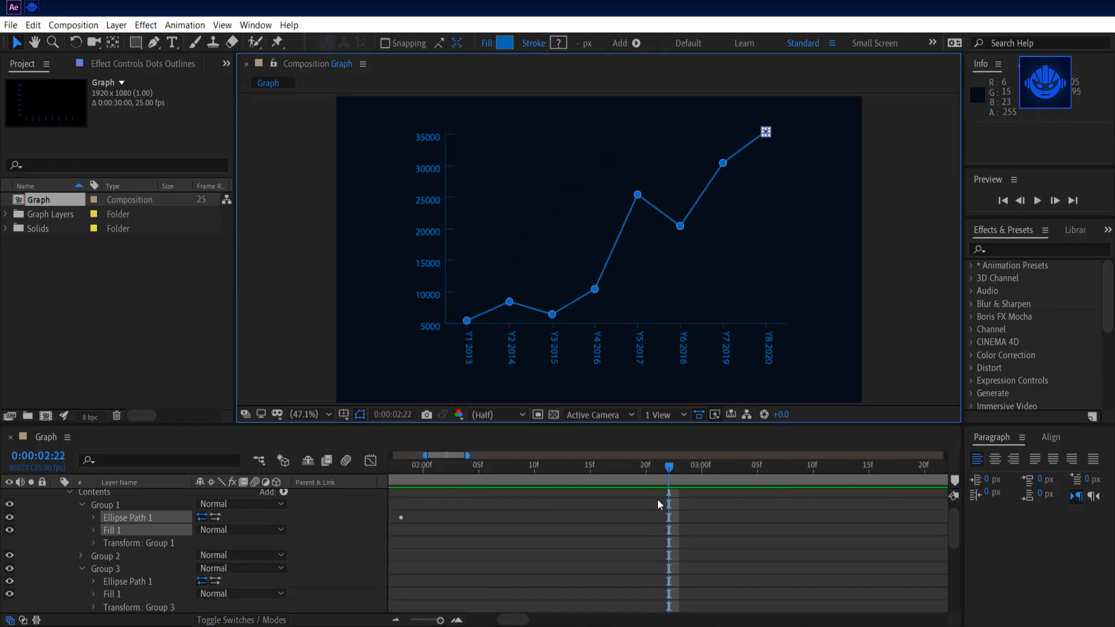
pyautogui.moveTo(676, 464); pyautogui.dragTo(266, 466)
pyautogui.moveTo(685, 465); pyautogui.dragTo(773, 466)
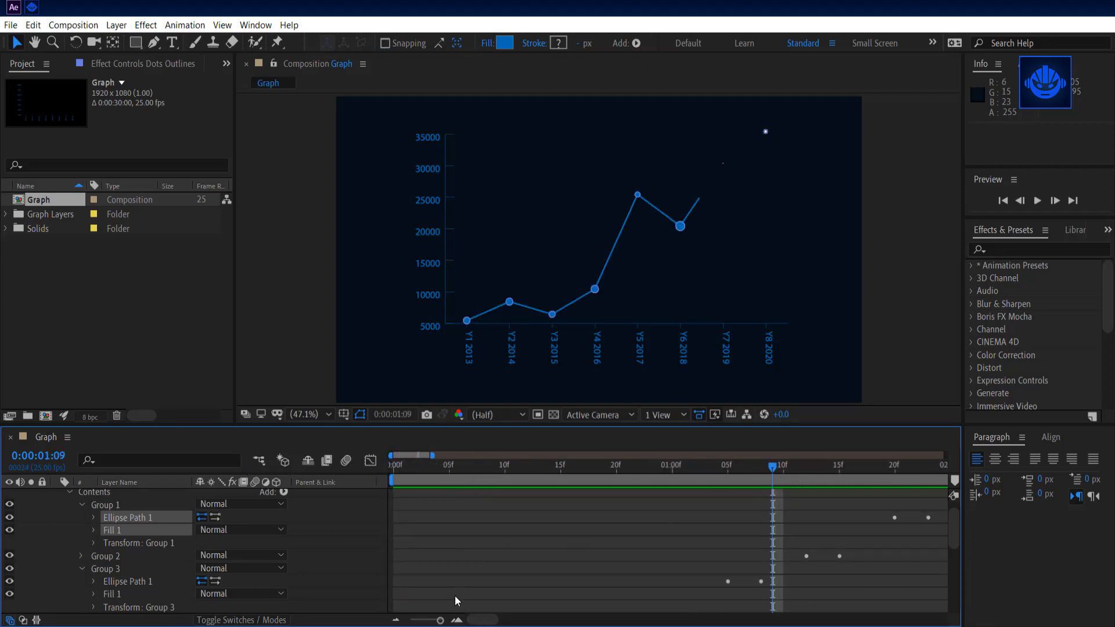
# - End the work area at 0:00:02:12 and trim the composition to the work area
pyautogui.moveTo(440, 620); pyautogui.dragTo(437, 623)
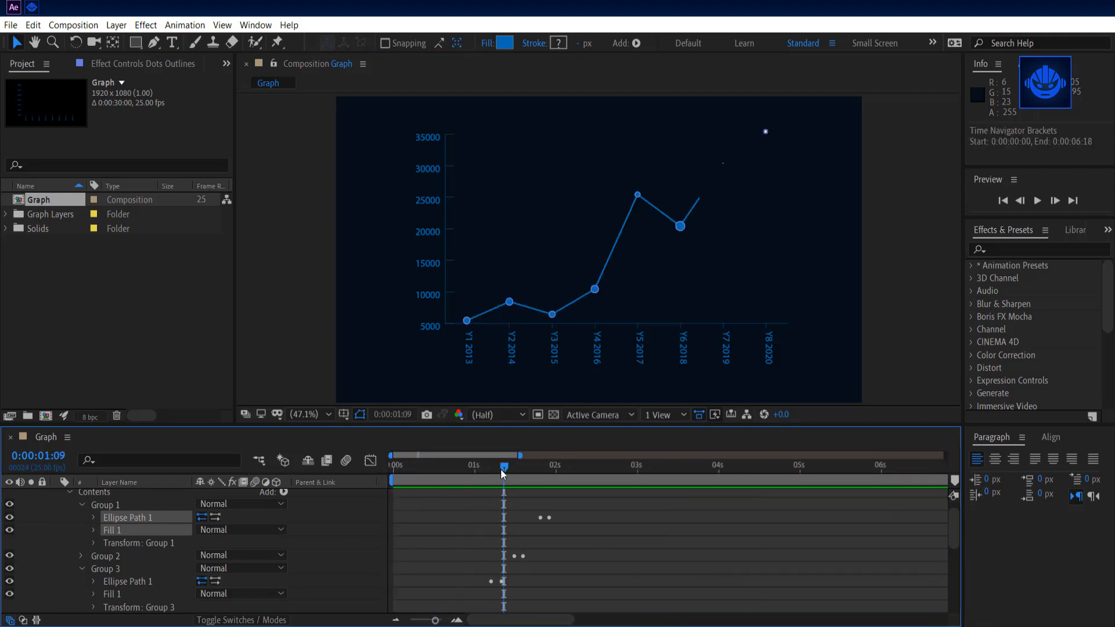
pyautogui.moveTo(503, 473); pyautogui.dragTo(595, 466)
pyautogui.press('n')
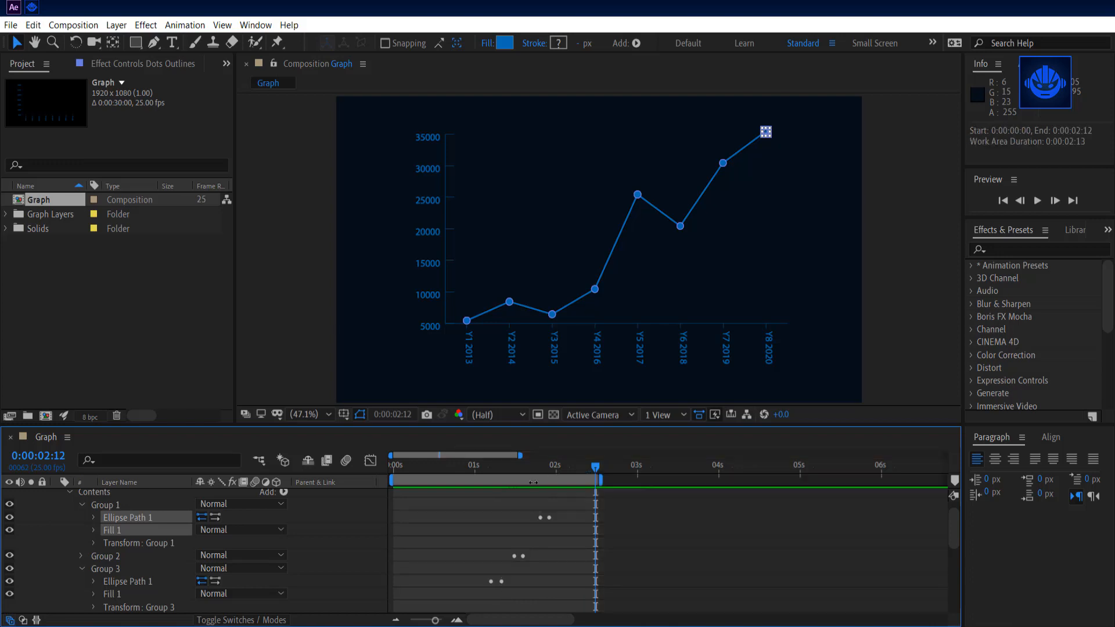
pyautogui.rightClick(532, 482)
pyautogui.click(573, 518)
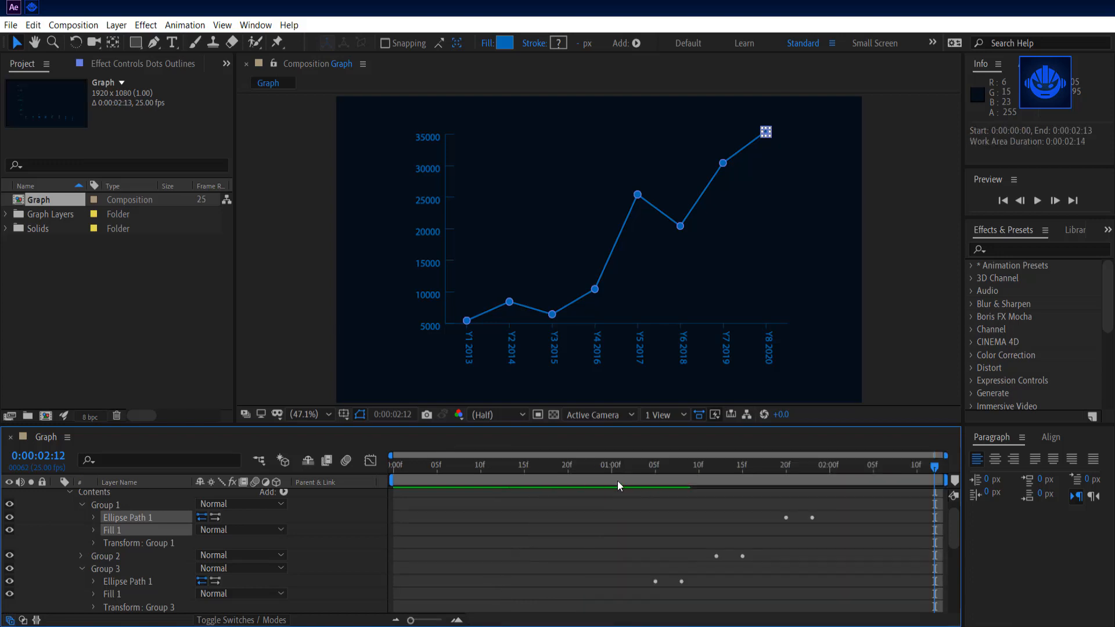
# - Preview the trimmed composition and scrub back to 0:00:01:16
pyautogui.press('space')
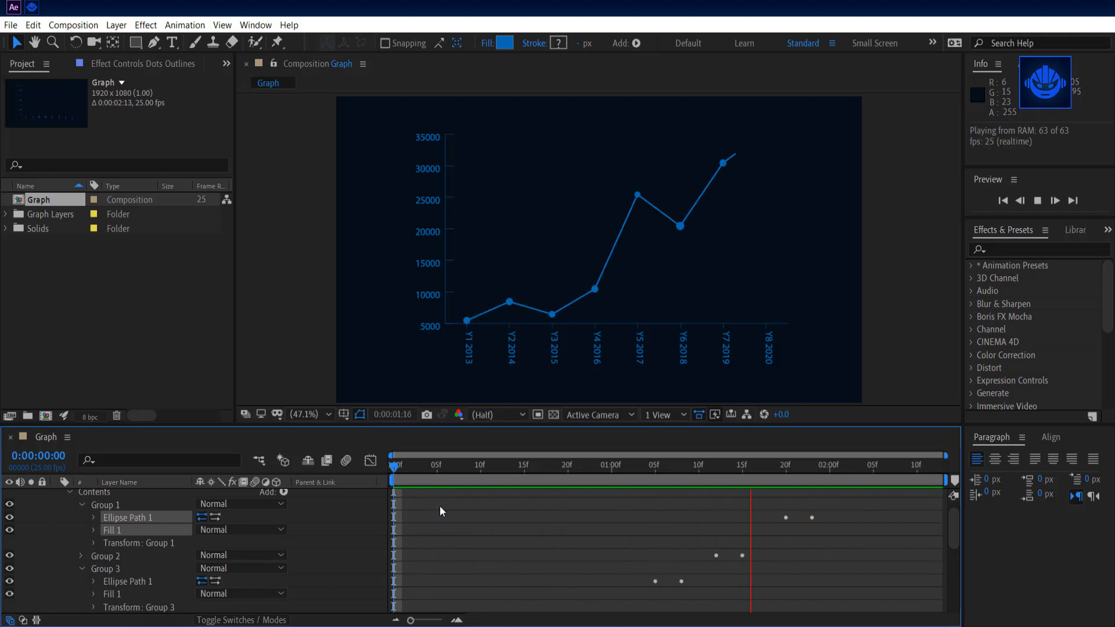
pyautogui.press('space')
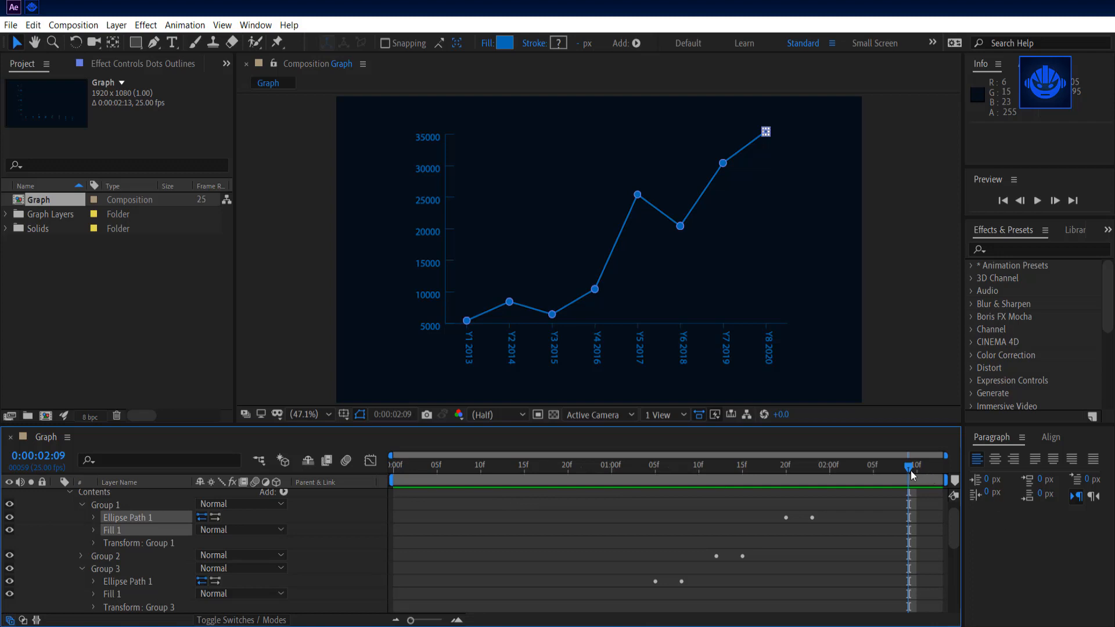
pyautogui.moveTo(910, 471); pyautogui.dragTo(751, 468)
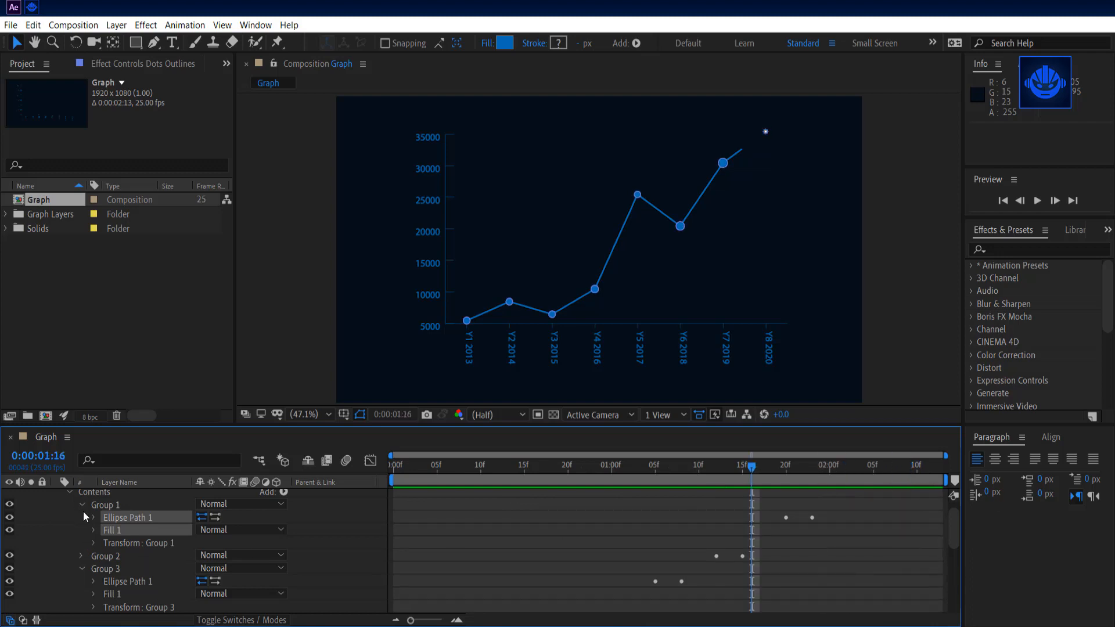
# - Pre-compose the Dots Outlines, Line Outlines and Axis layers into a new composition named Graph
pyautogui.scroll(2, 70, 509)
pyautogui.click(57, 494)
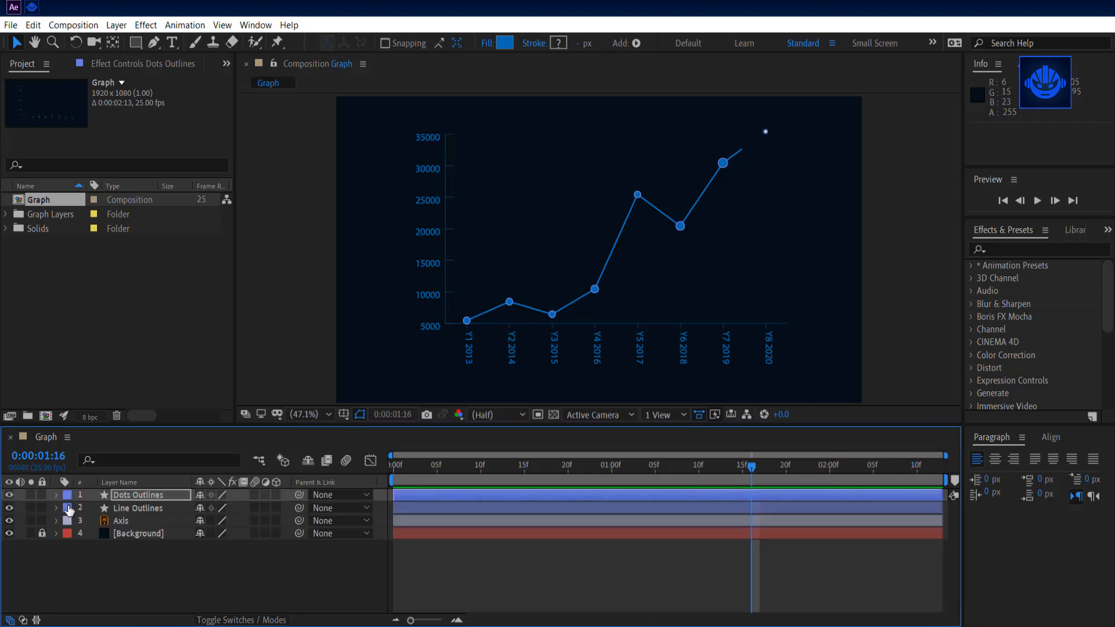
pyautogui.keyDown('shift'); pyautogui.click(132, 522); pyautogui.keyUp('shift')
pyautogui.rightClick(133, 521)
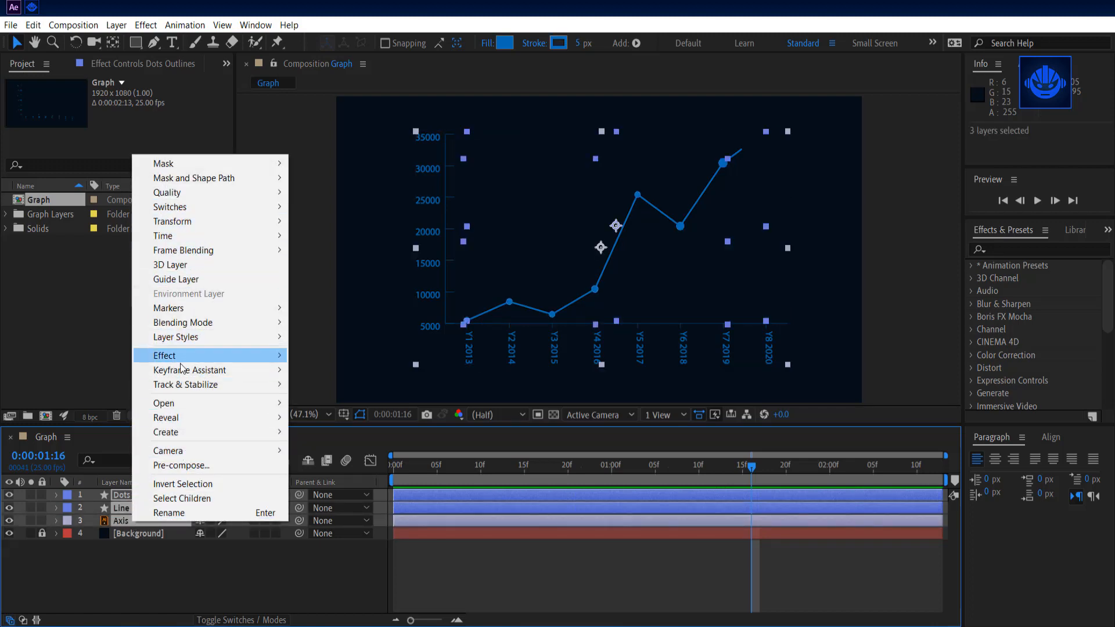
pyautogui.click(192, 464)
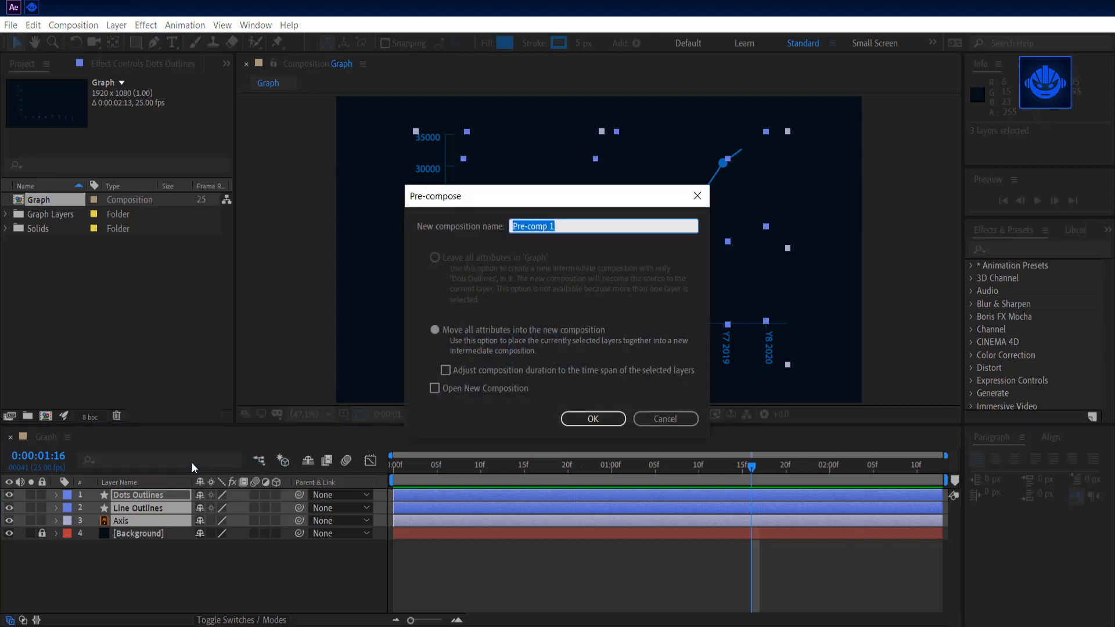
pyautogui.write('Graph')
pyautogui.click(592, 418)
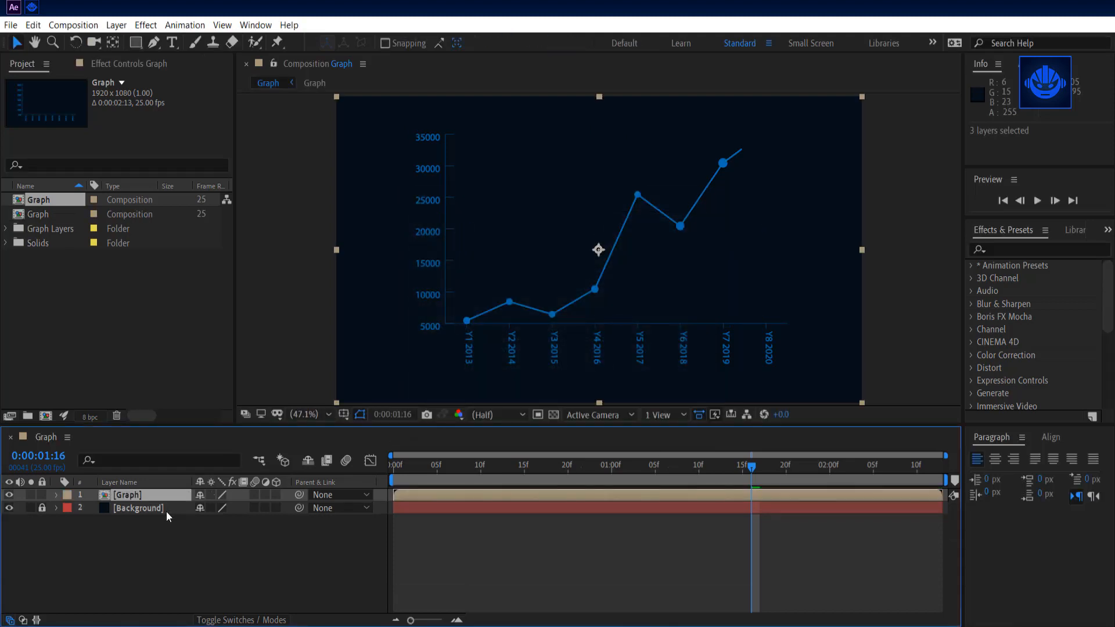
# - Apply the Stylize Glow effect to the pre-composed Graph layer and set its Glow Threshold to 48.6%
pyautogui.click(1007, 250)
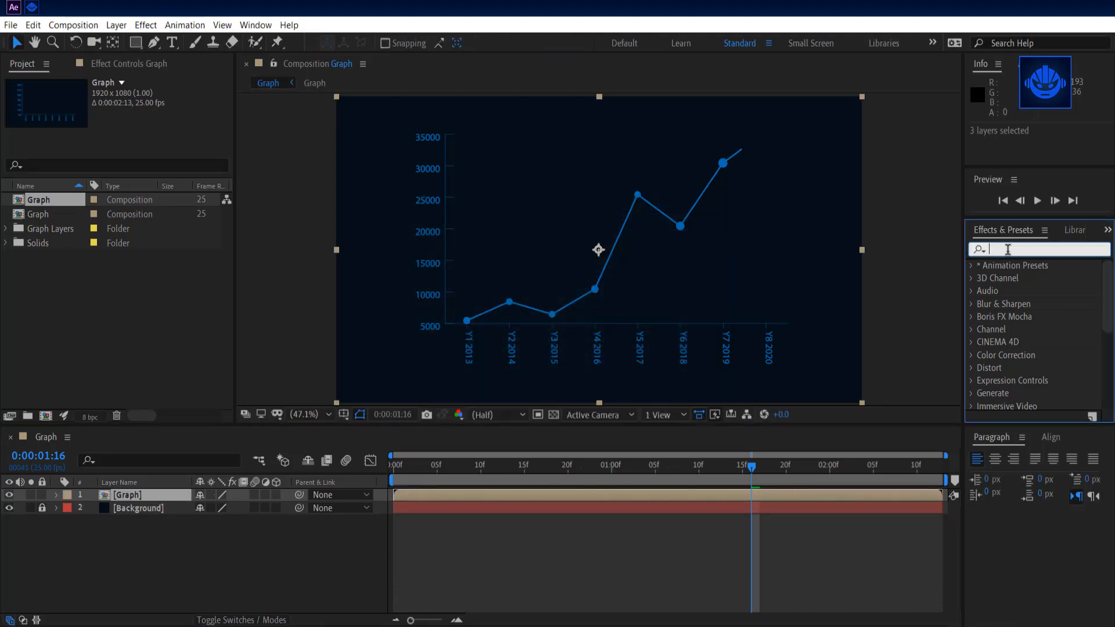
pyautogui.write('Glow')
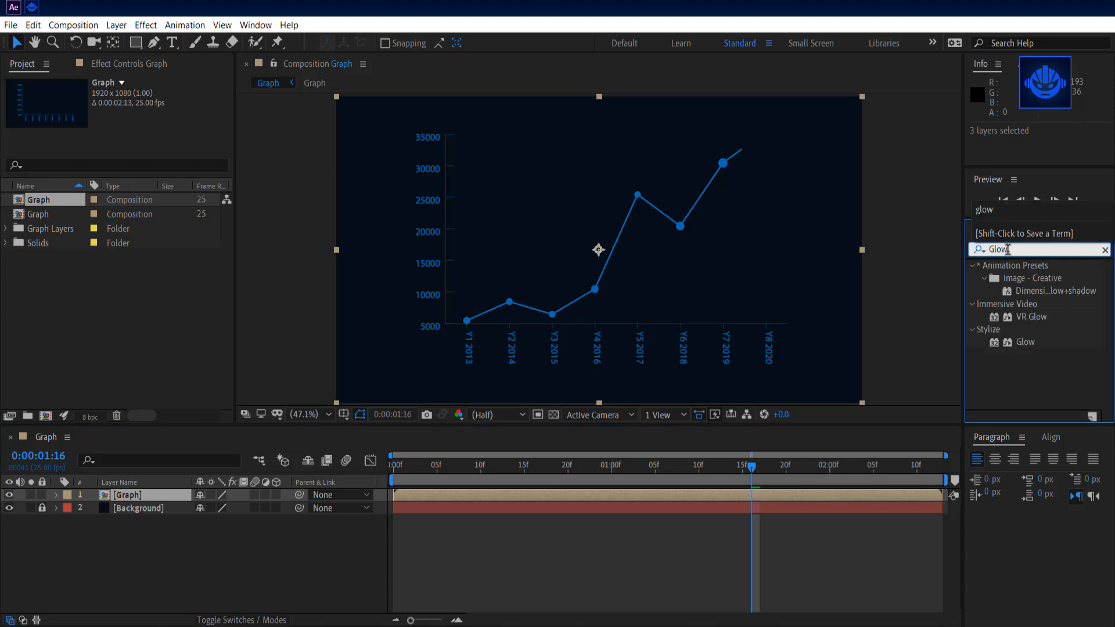
pyautogui.moveTo(1038, 344); pyautogui.dragTo(159, 497)
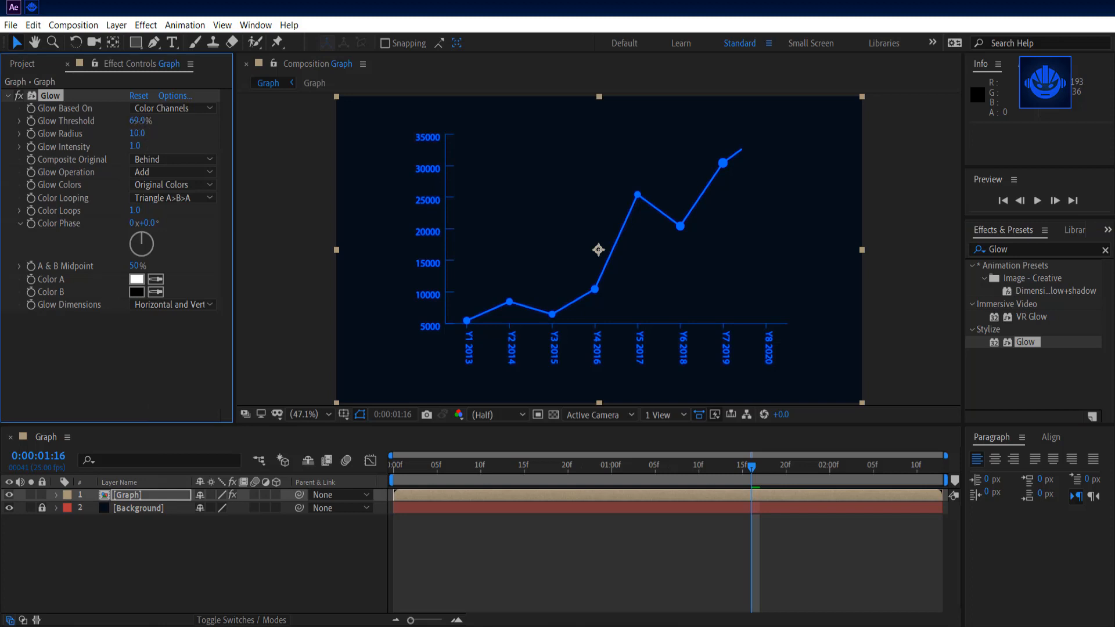
pyautogui.moveTo(125, 121)
pyautogui.mouseDown()
pyautogui.moveTo(103, 119)
pyautogui.moveTo(115, 119)
pyautogui.mouseUp()
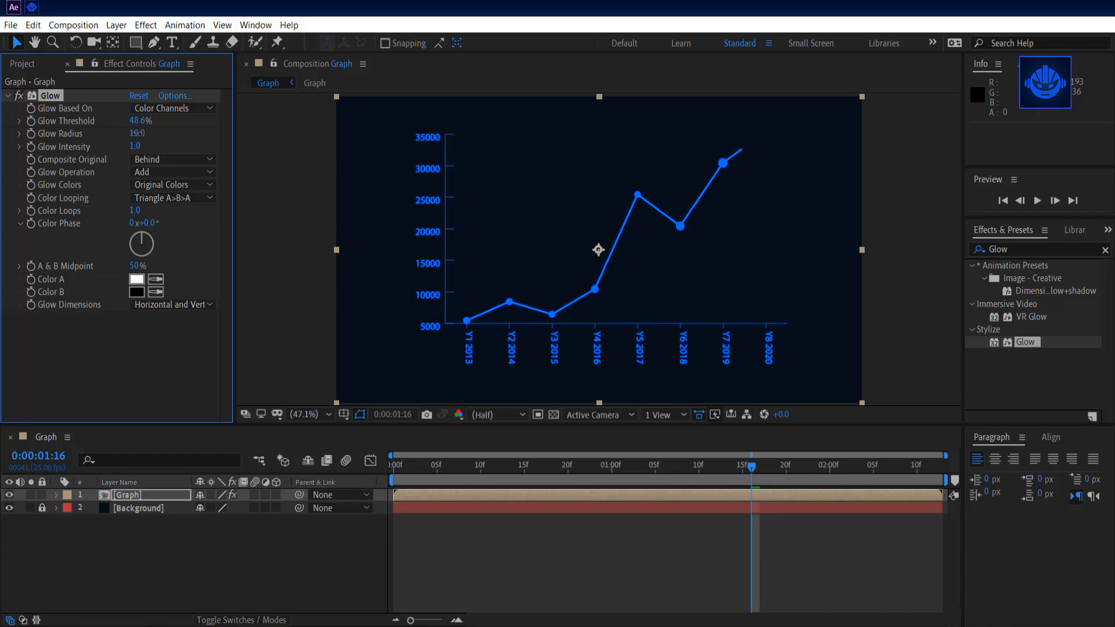